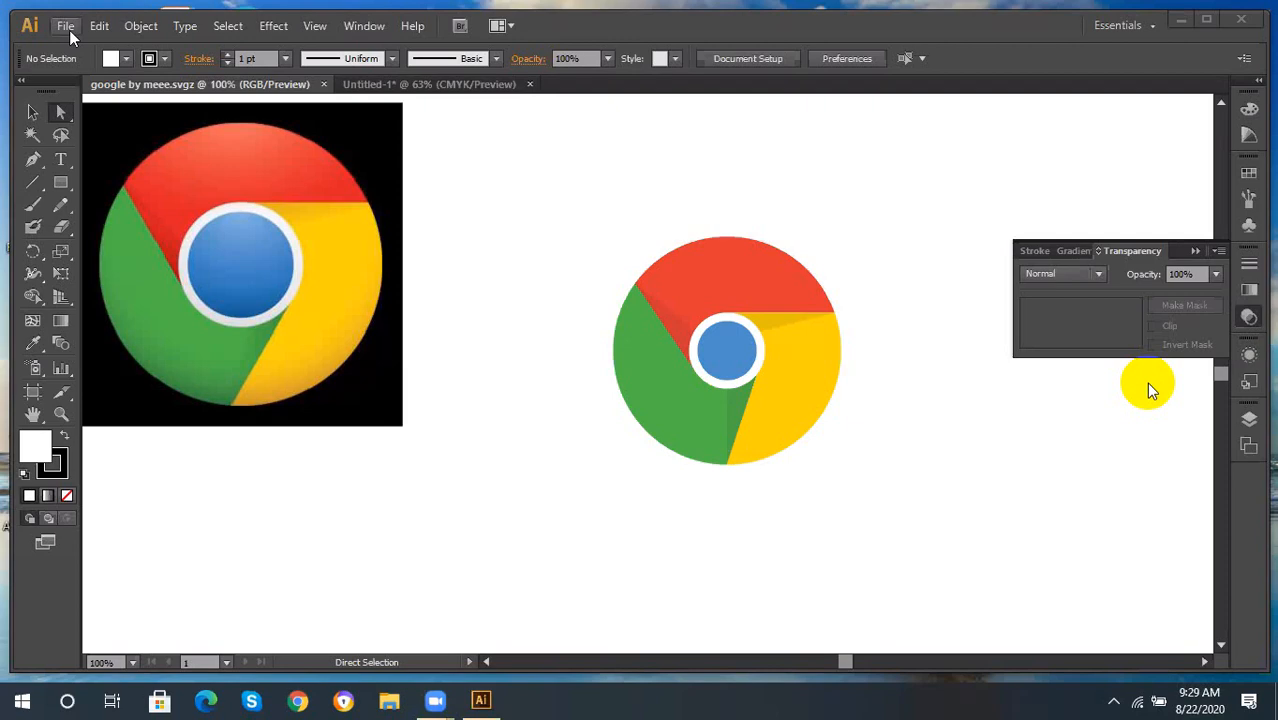
Create a new document with a width of 20 in and a height of 12 in.
click(68, 29)
click(97, 47)
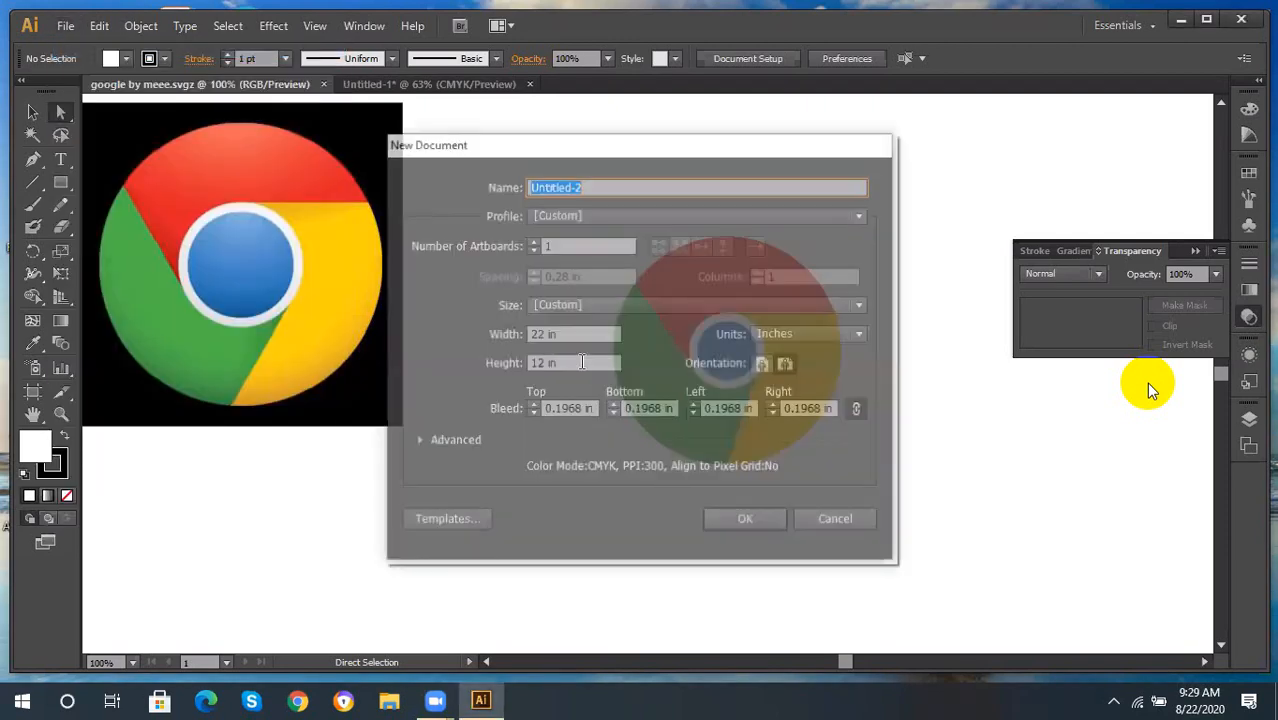
click(545, 335)
key(BackSpace)
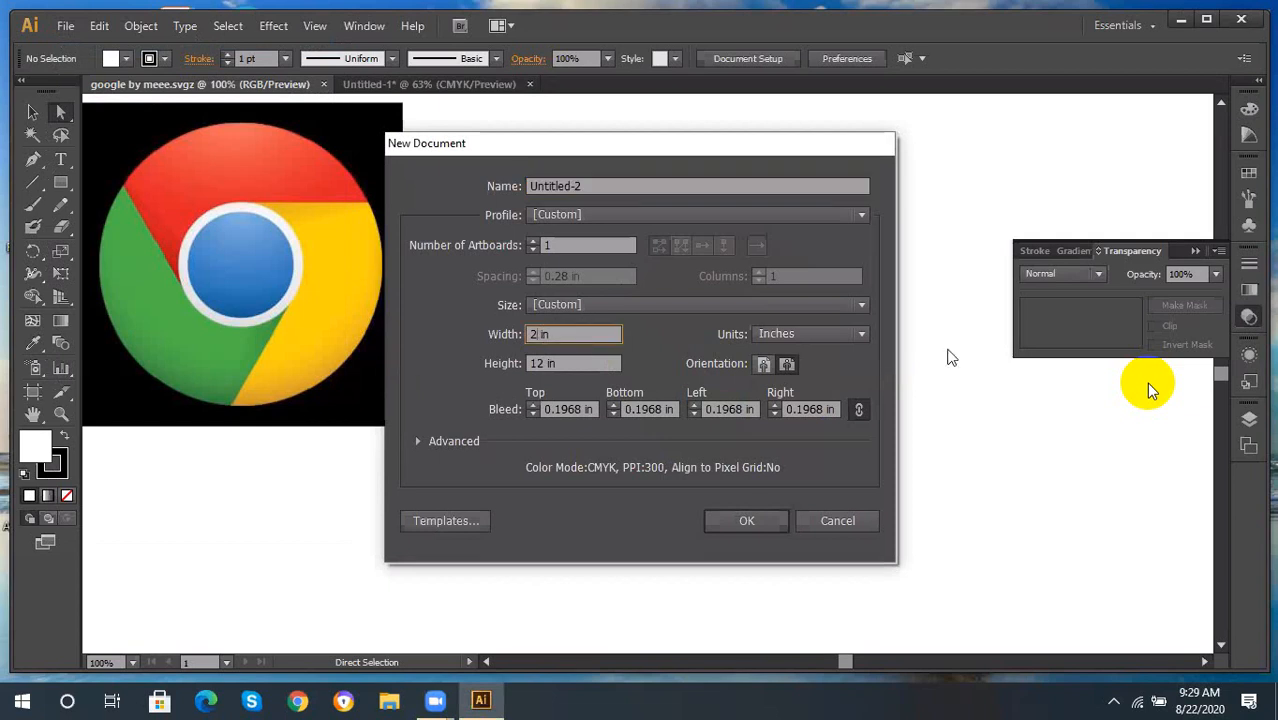
key(BackSpace)
text(1)
key(BackSpace)
text(20)
click(747, 522)
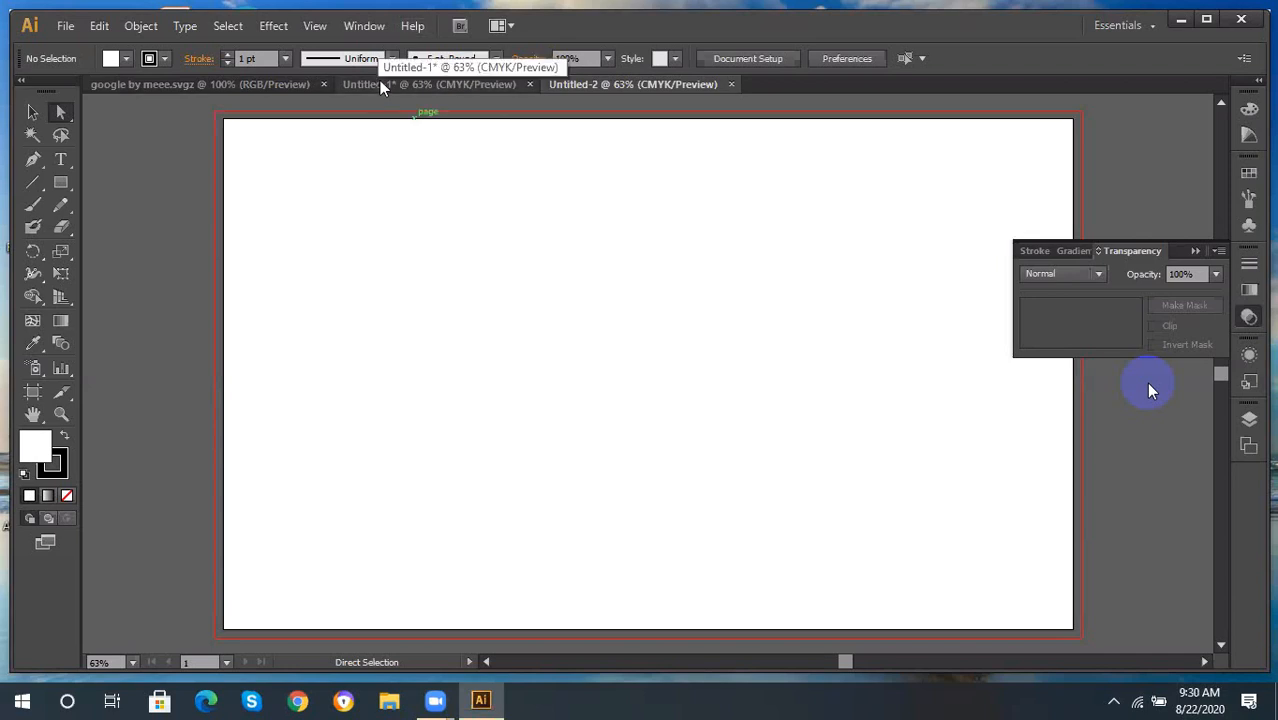
Examine the drawn Olympic rings and their reference image in the Untitled-1 document.
click(408, 86)
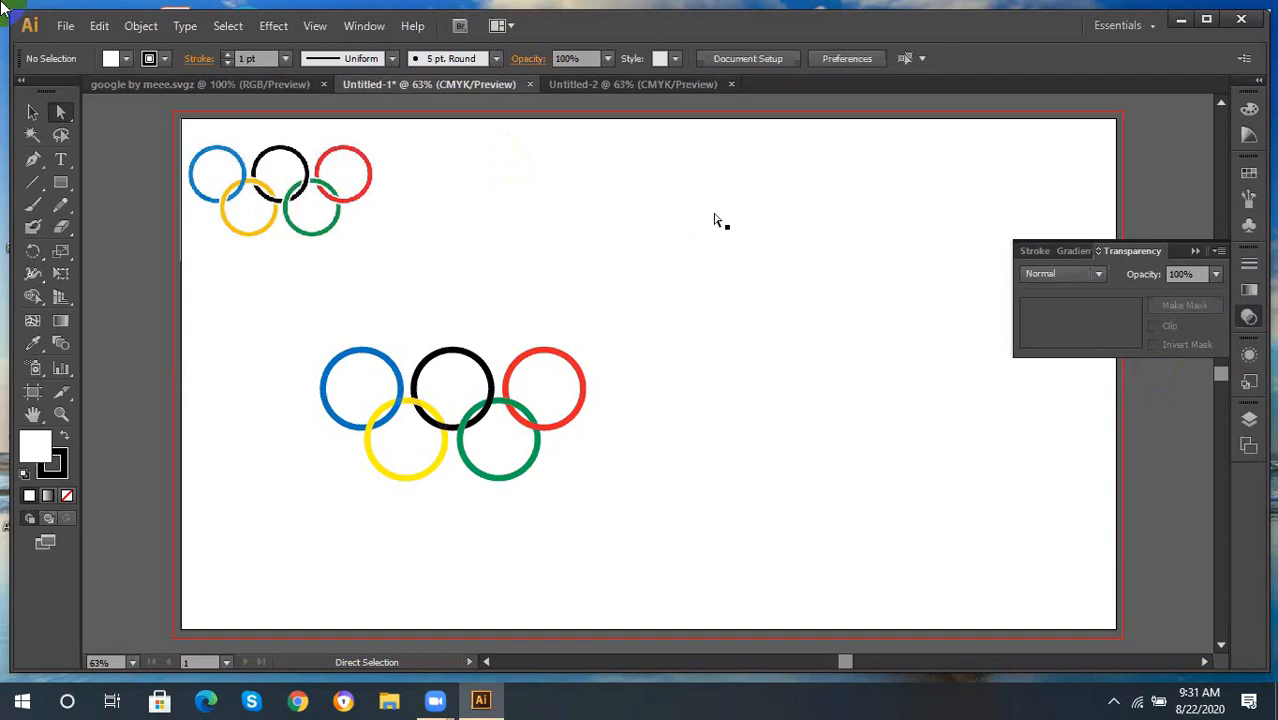
click(807, 290)
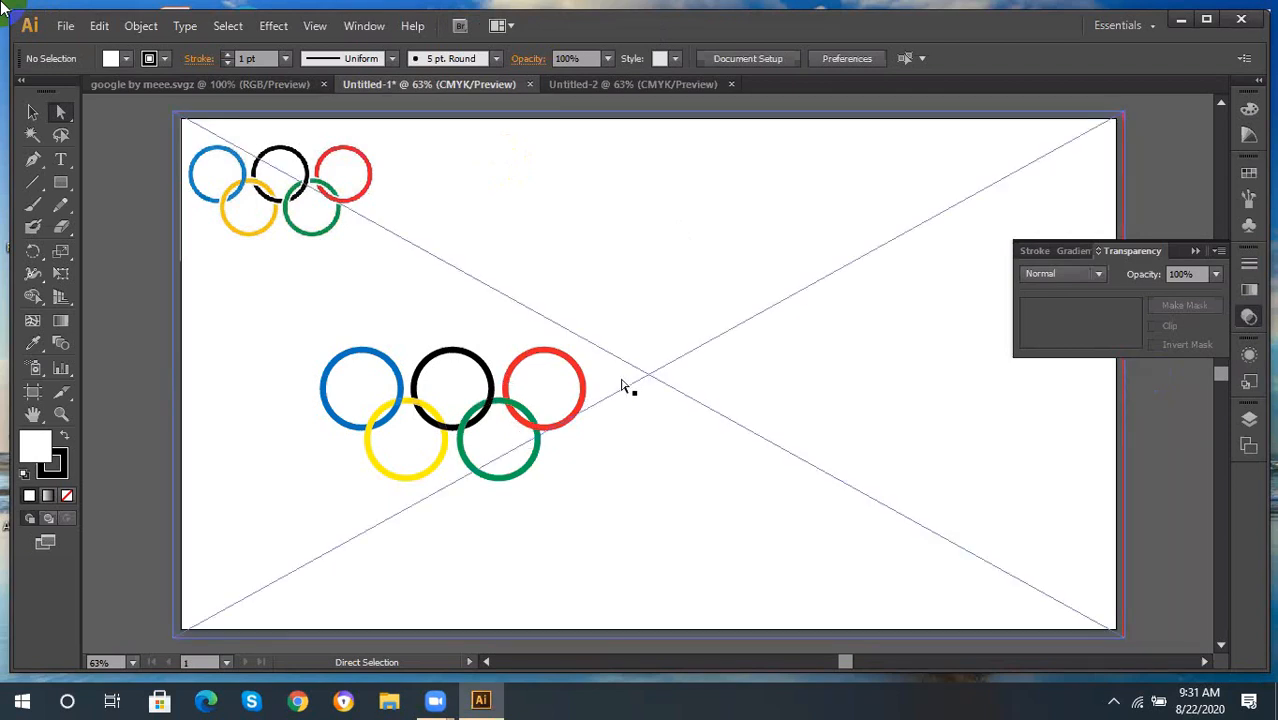
key(alt)
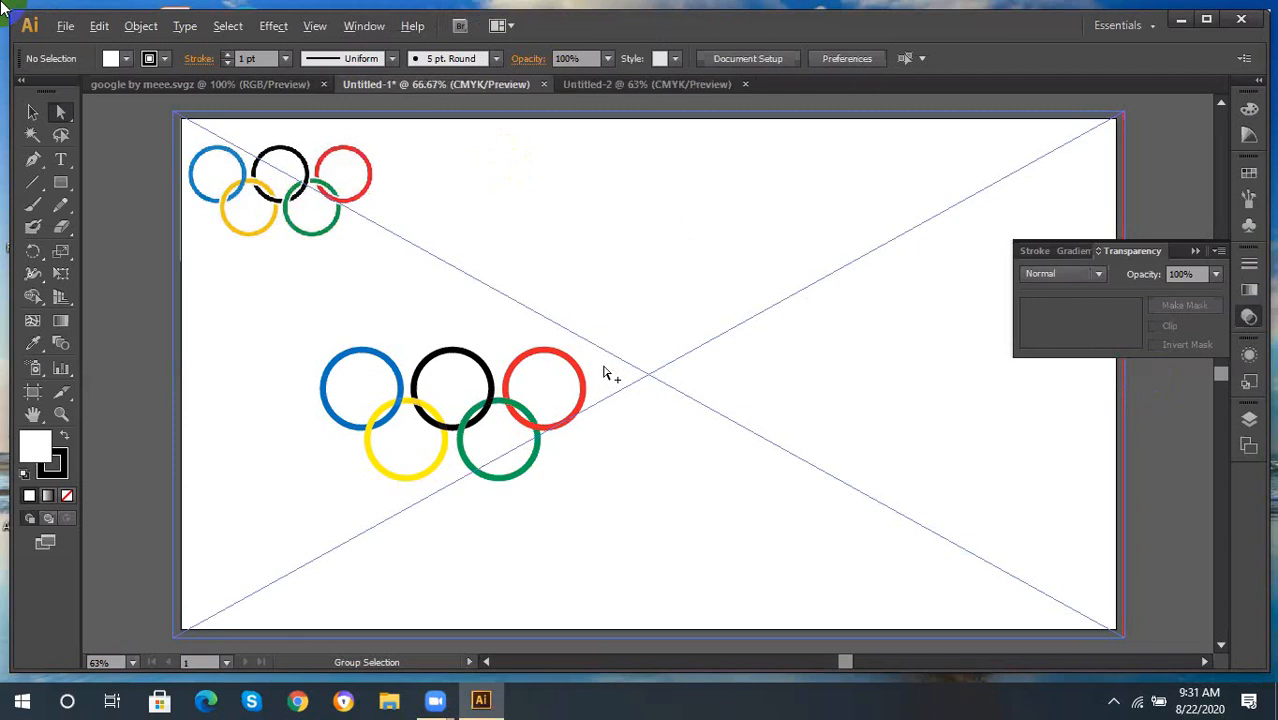
scroll(612, 376, up, 2)
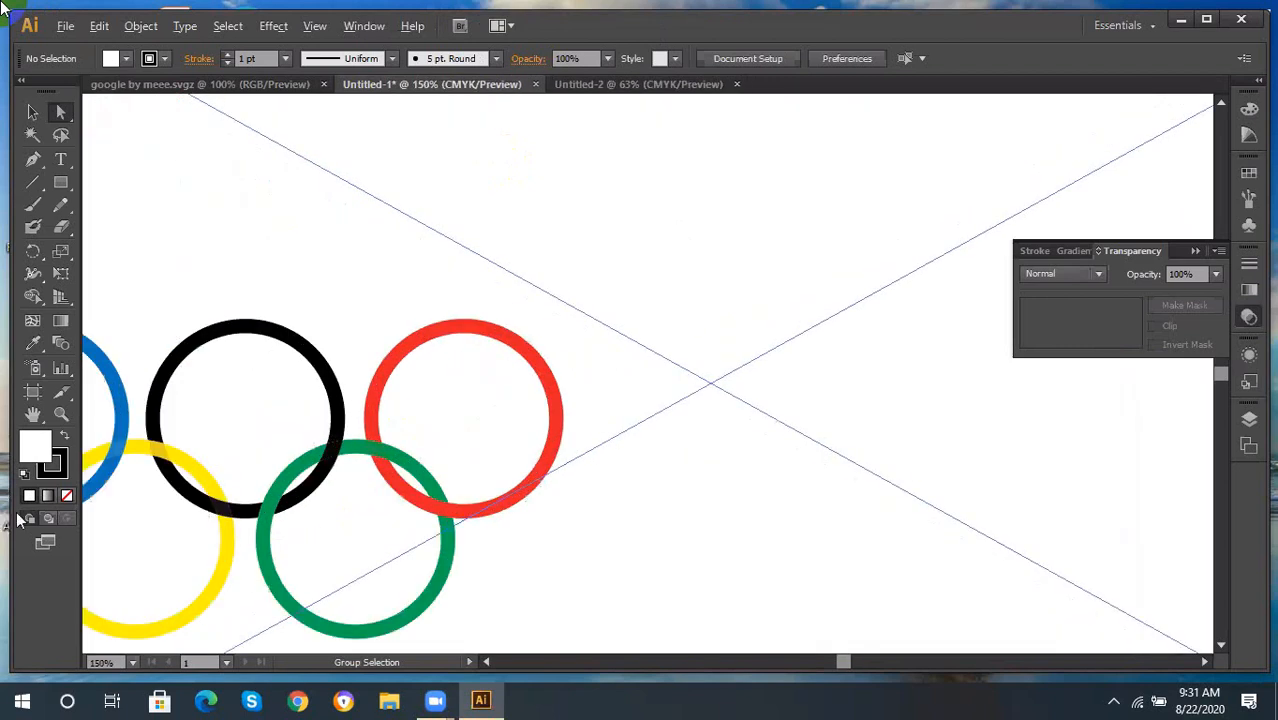
click(34, 416)
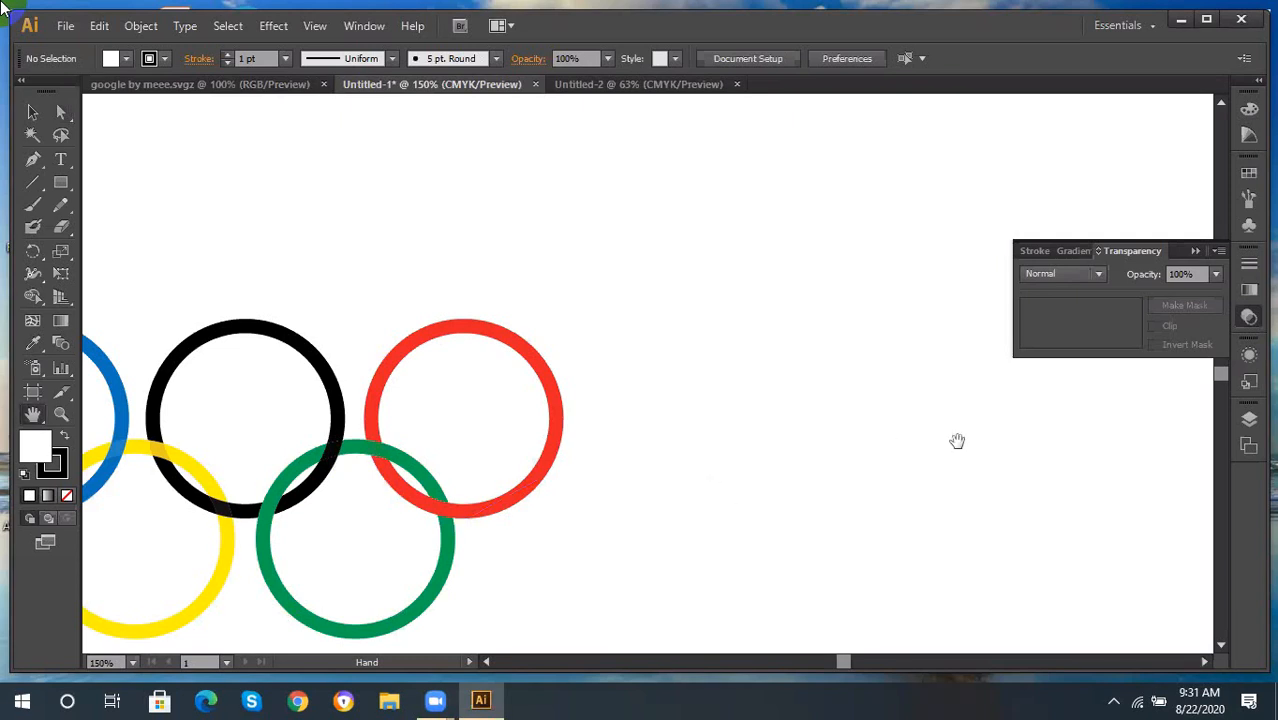
scroll(950, 440, left, 5)
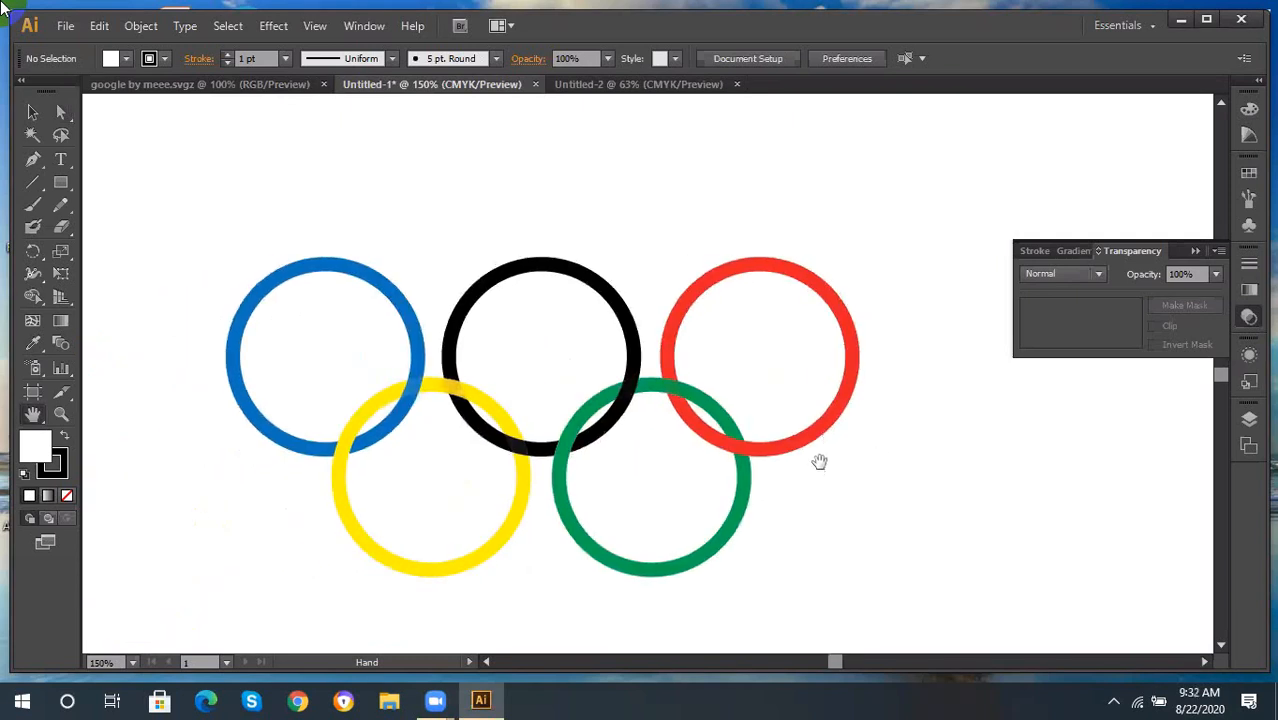
drag(867, 457, 879, 447)
drag(821, 530, 862, 504)
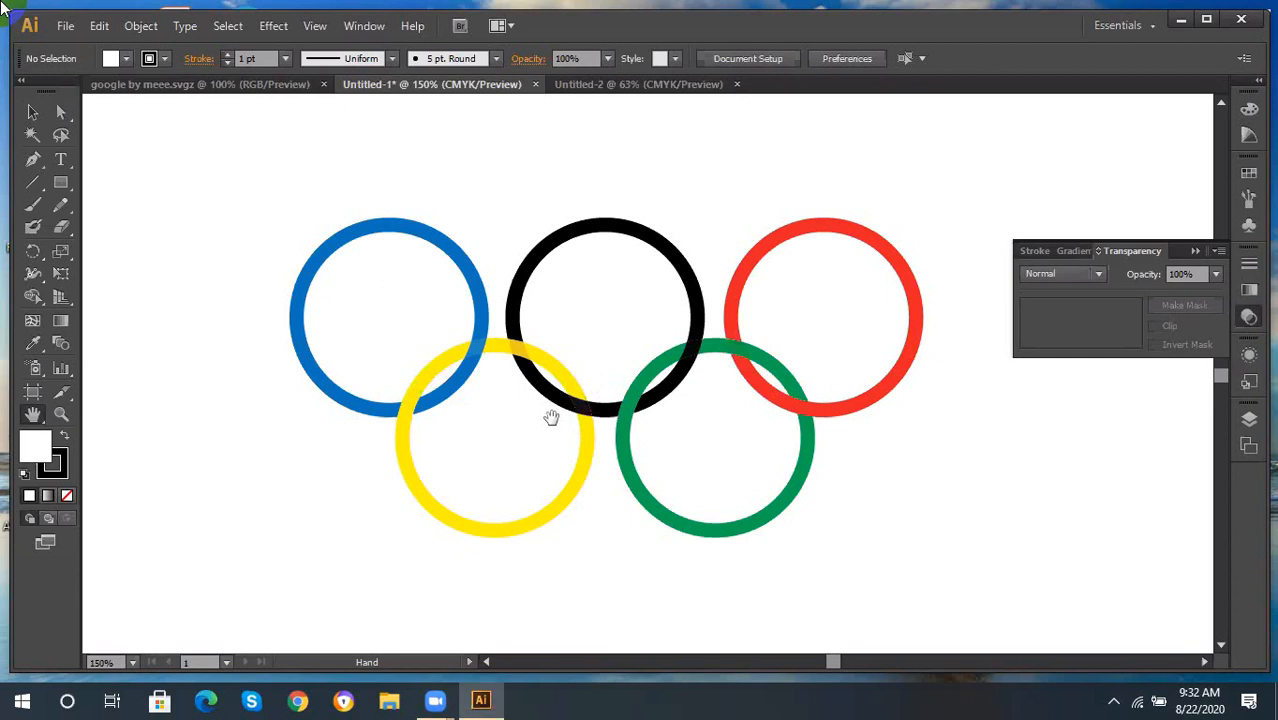
click(28, 112)
scroll(594, 468, down, 3)
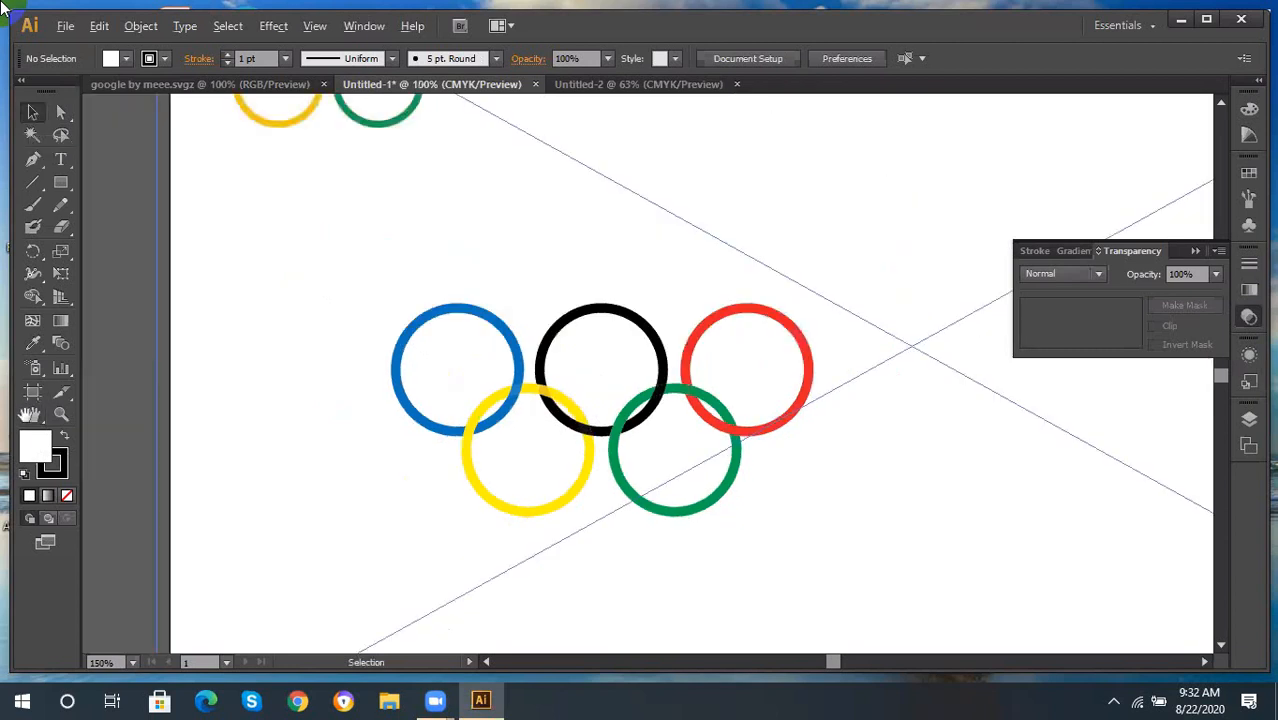
click(33, 414)
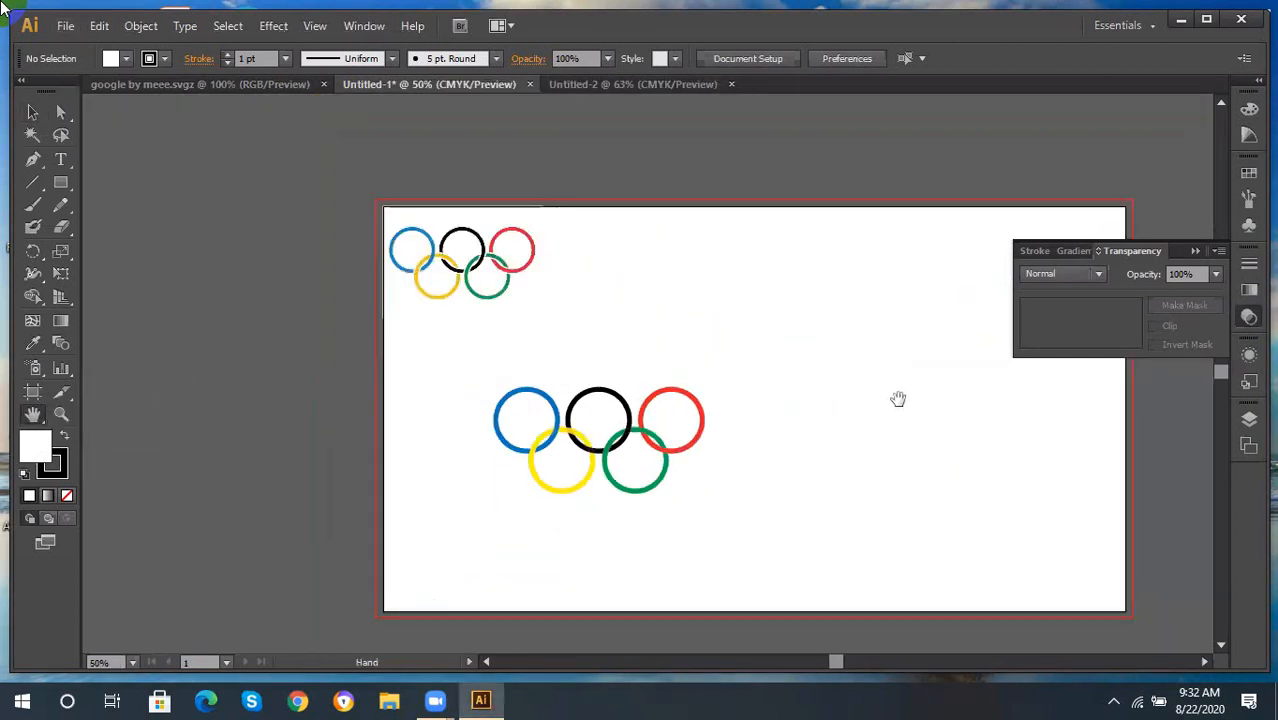
drag(785, 359, 602, 304)
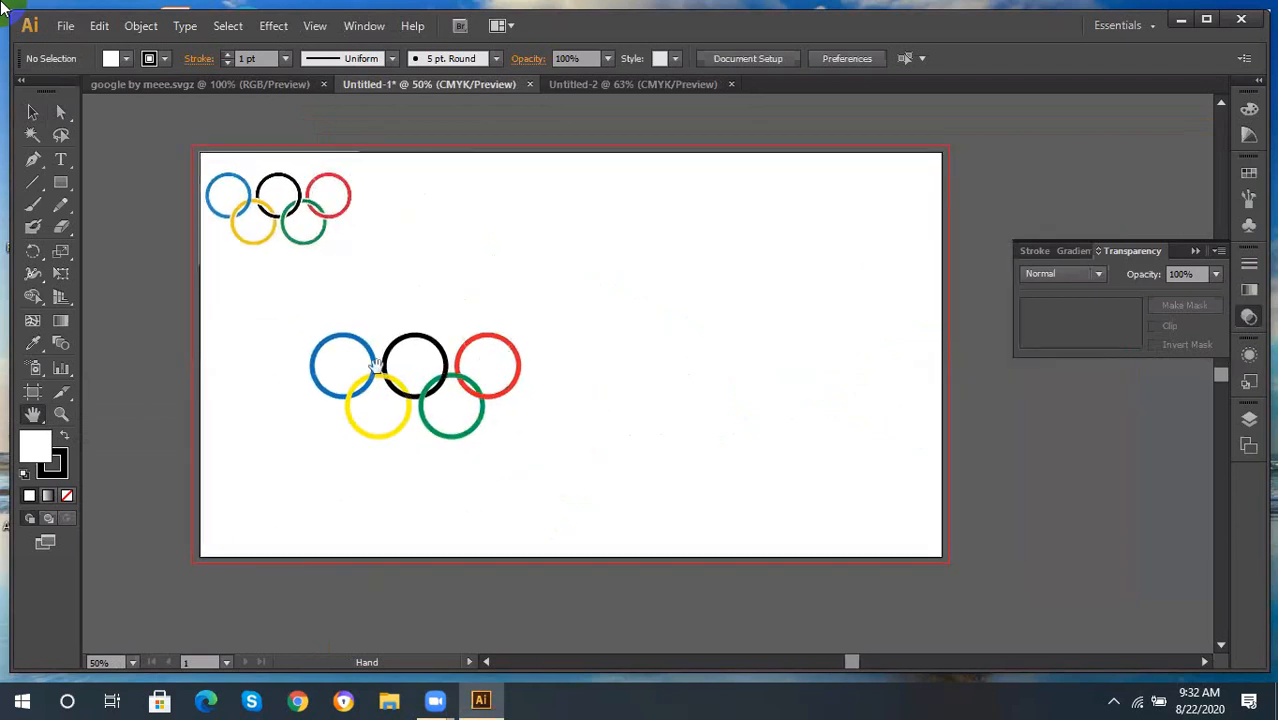
click(31, 114)
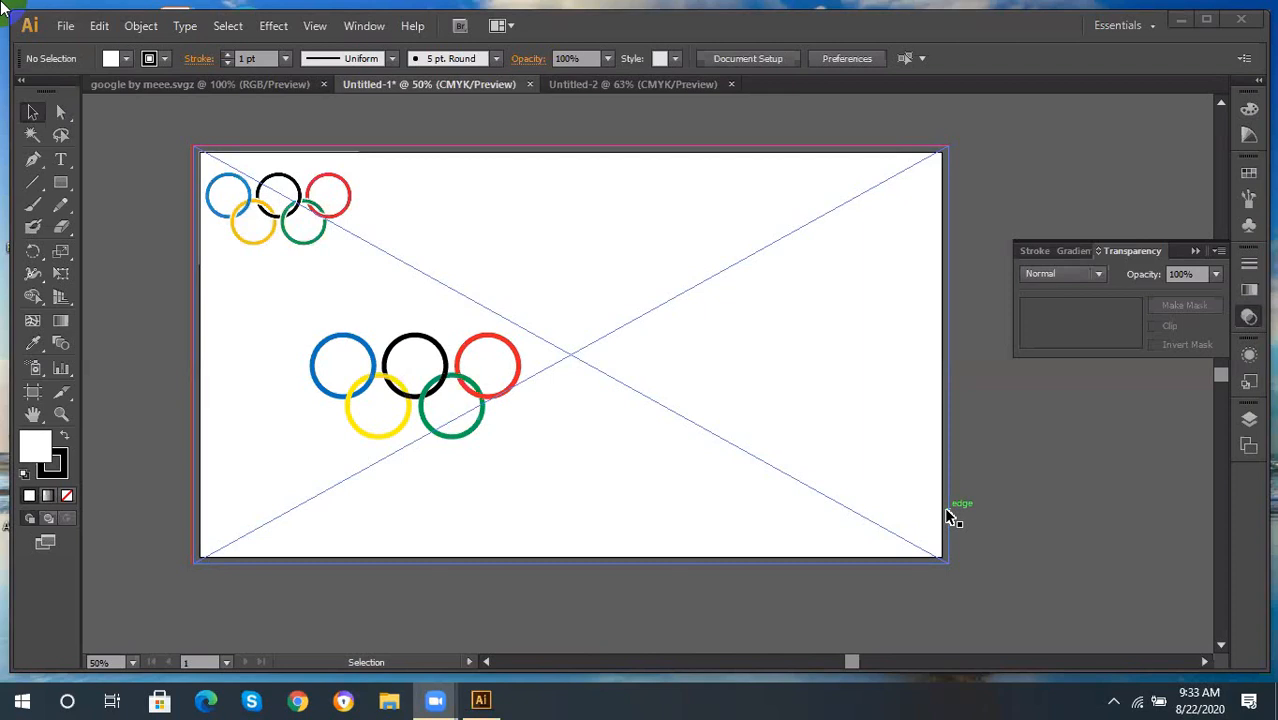
Create another blank document, keeping the 20 by 12 in size.
click(65, 28)
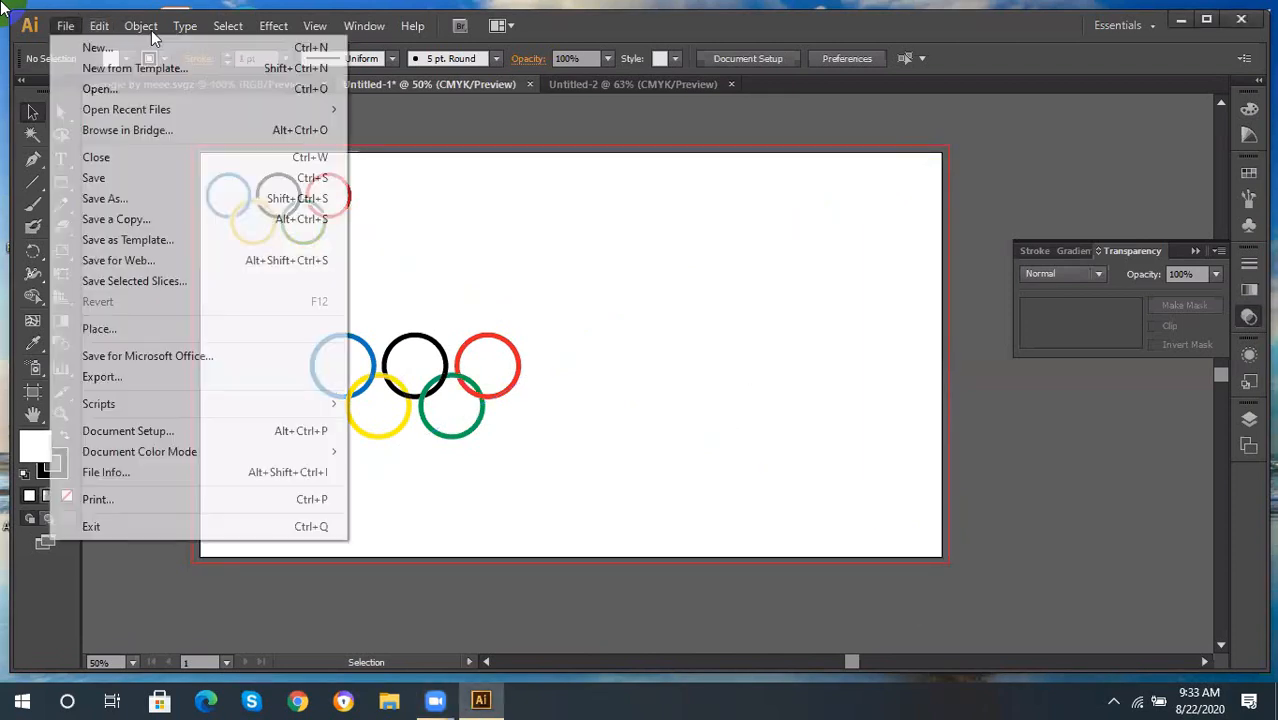
click(63, 28)
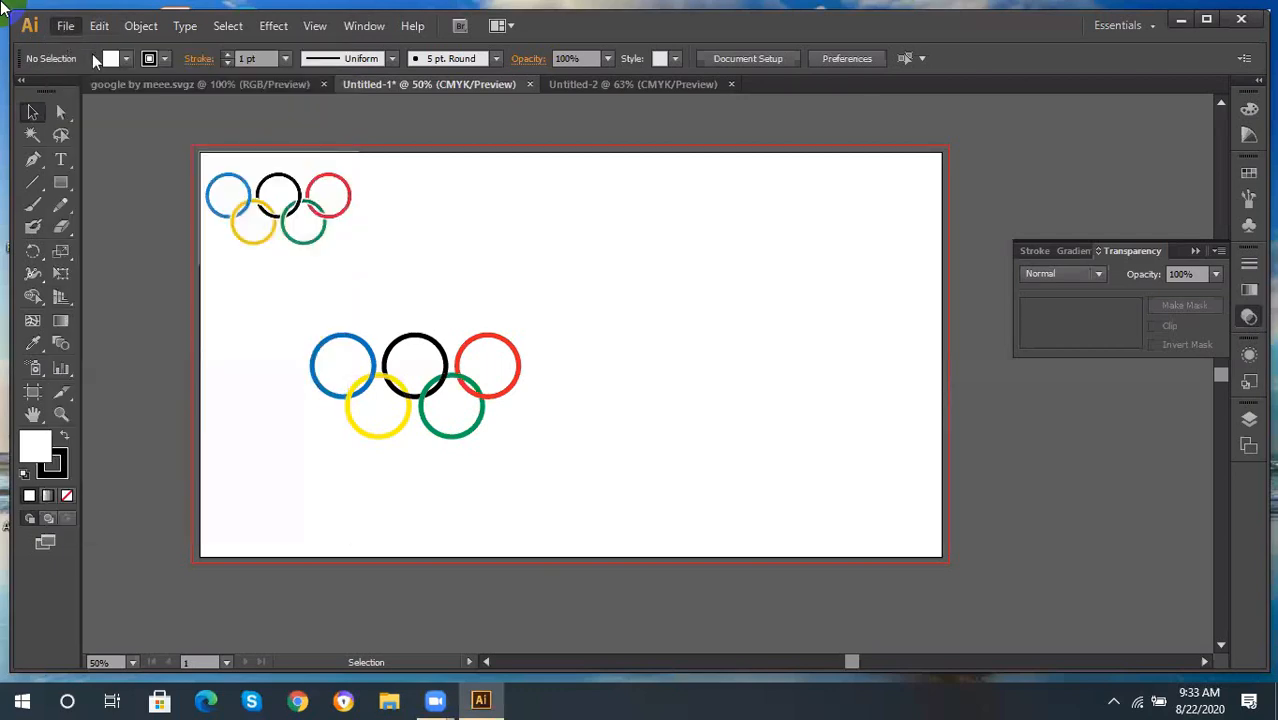
click(65, 25)
click(85, 46)
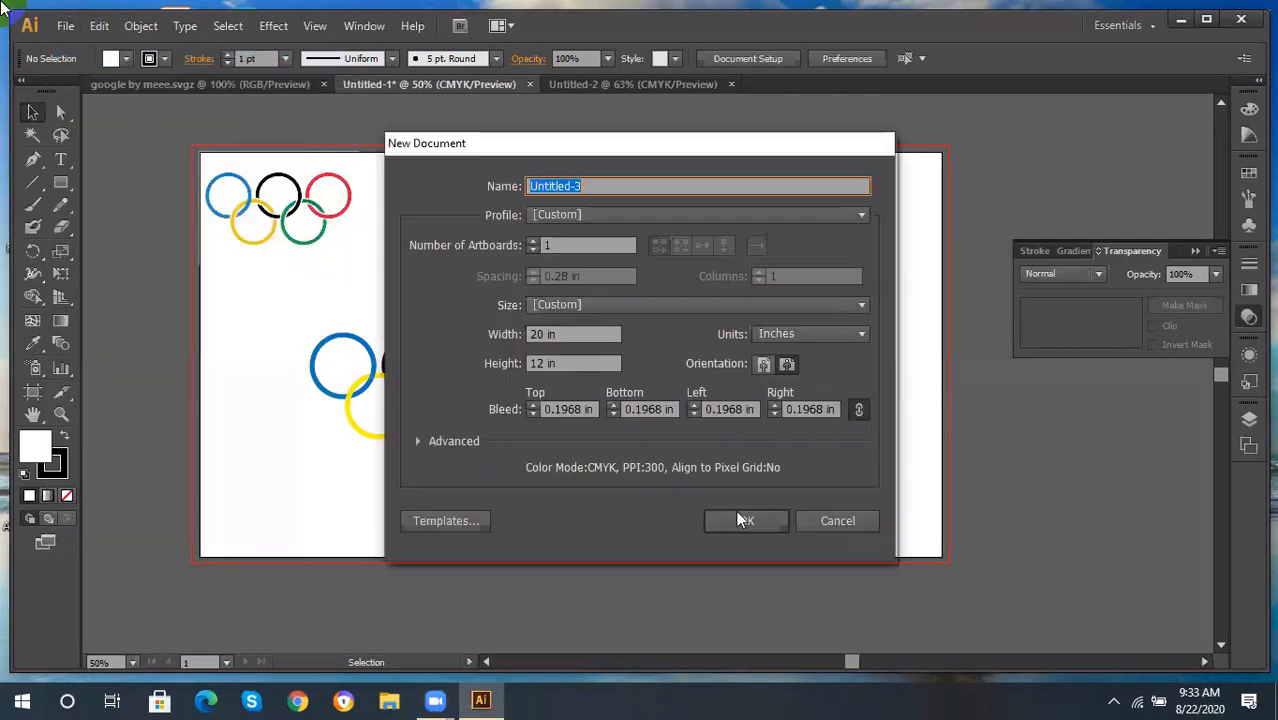
click(755, 518)
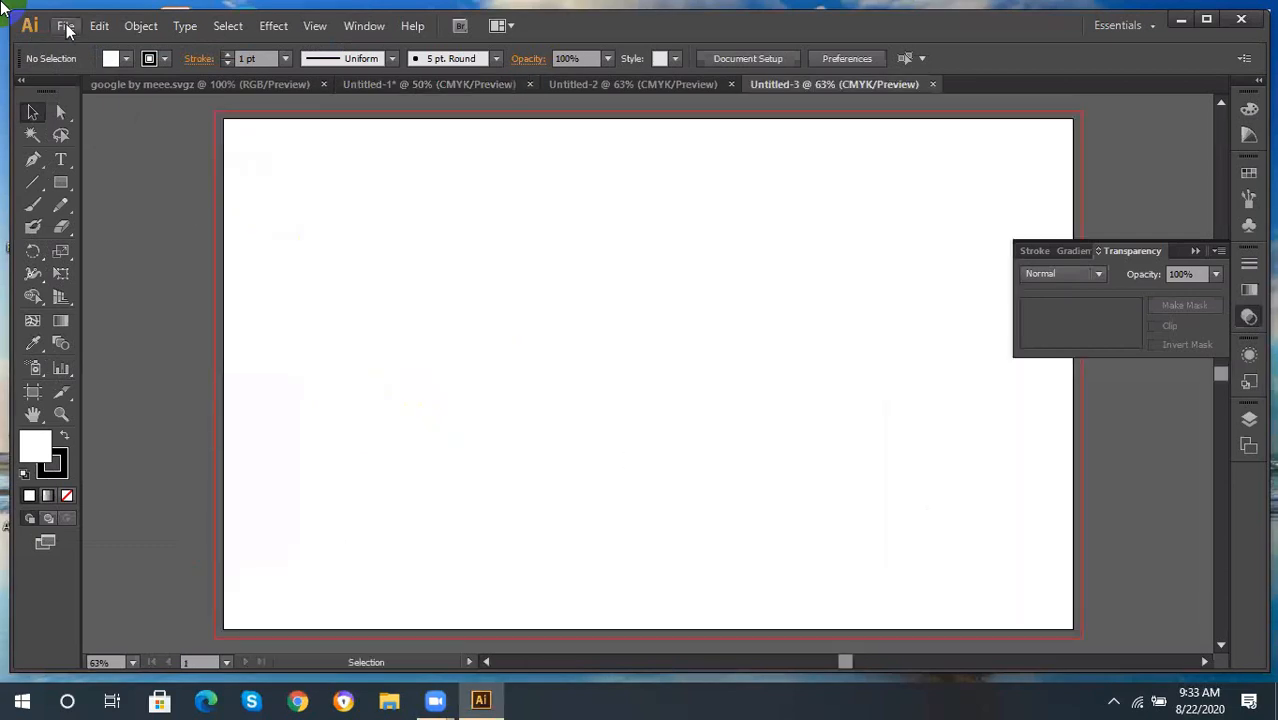
Place the OLIMPIC LOGO image from Downloads in the artboard's upper-left corner and activate the Ellipse tool.
click(65, 26)
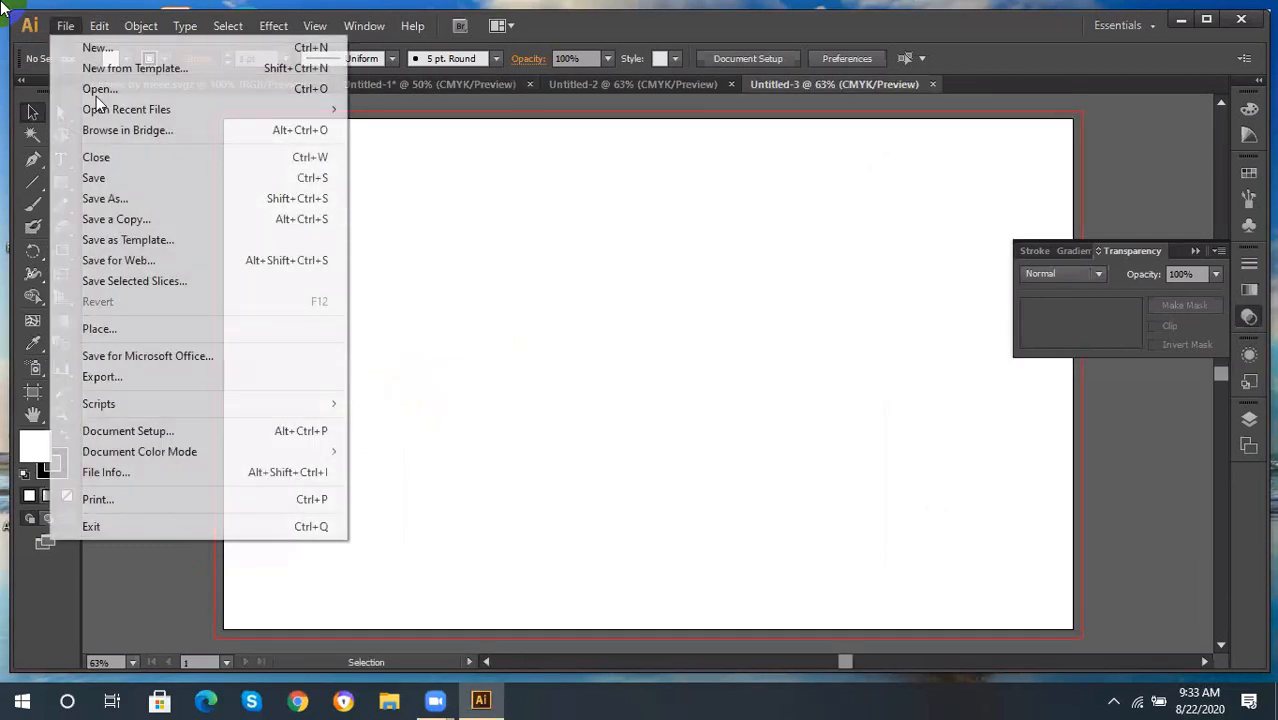
click(112, 329)
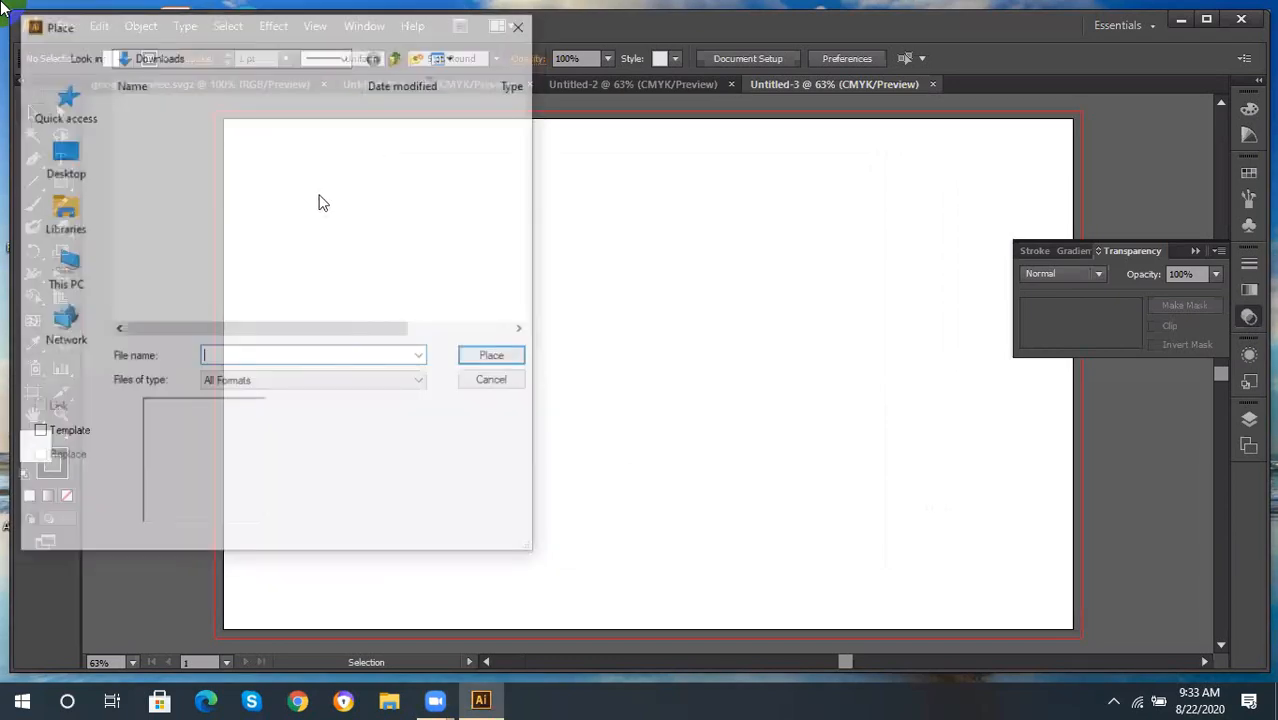
click(257, 230)
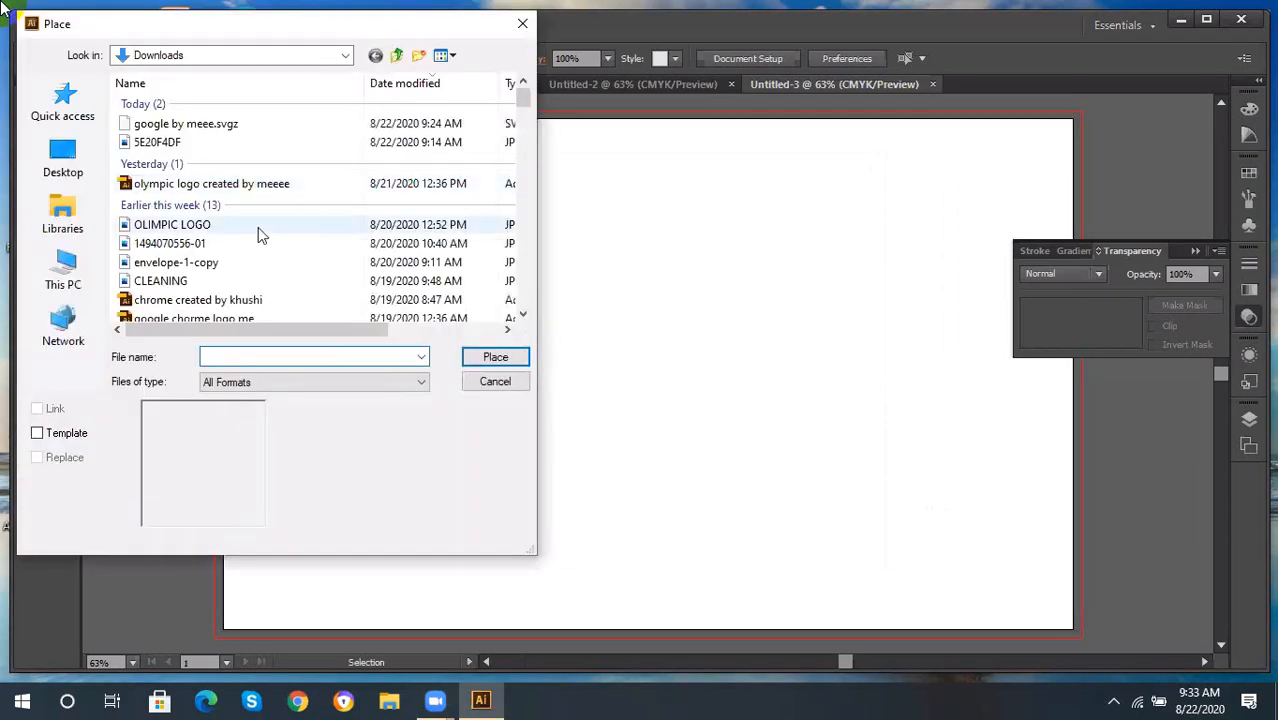
click(496, 358)
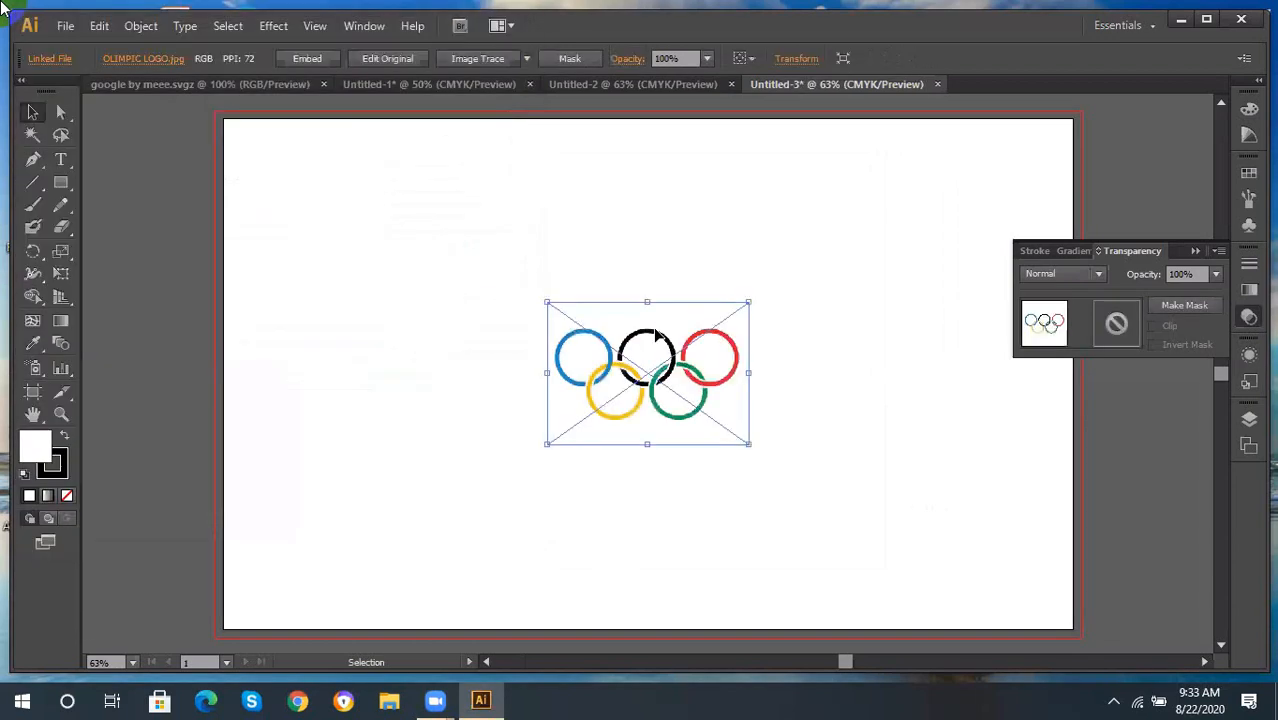
drag(593, 299, 344, 156)
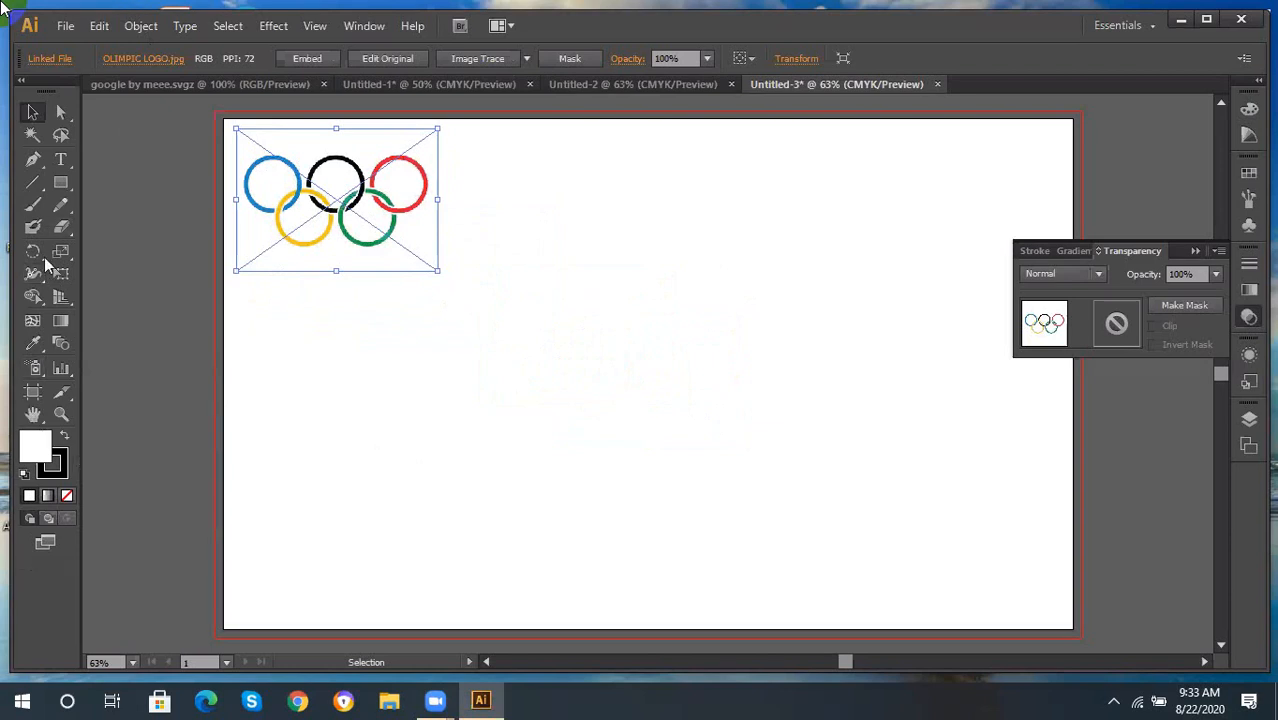
drag(62, 191, 136, 226)
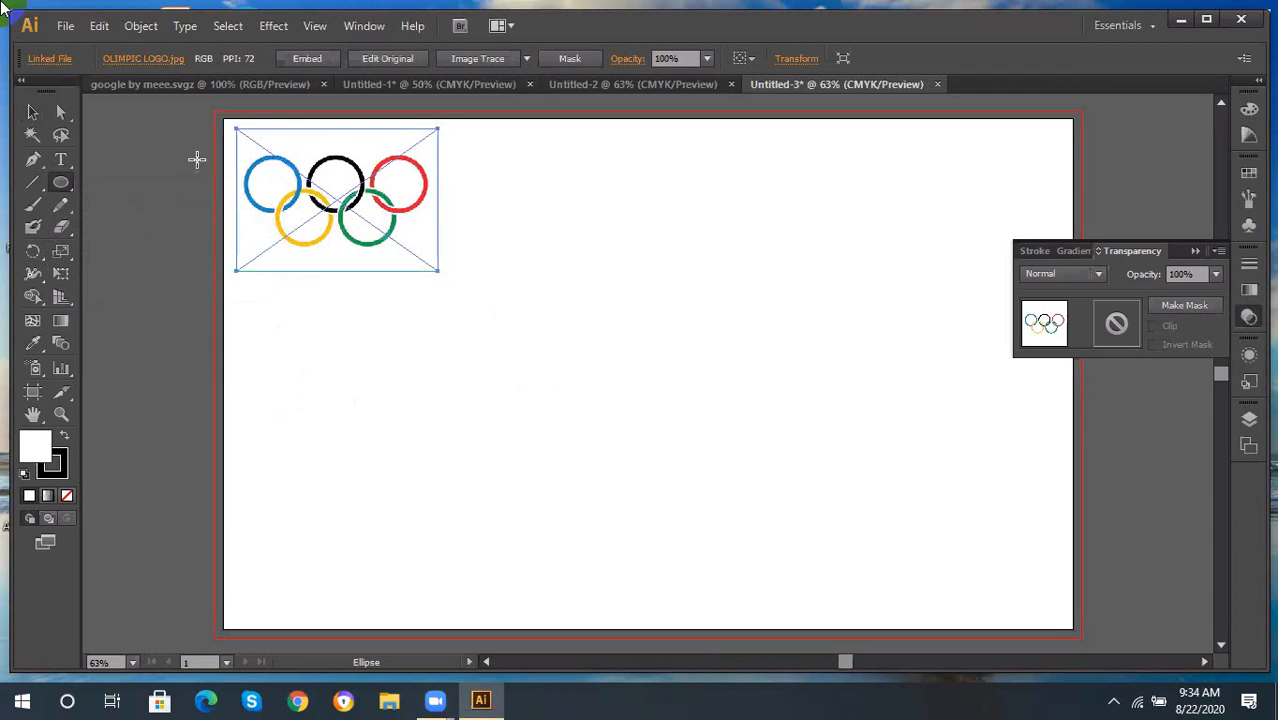
Close all open documents, discarding the unsaved changes in Untitled-3 and Untitled-1.
click(731, 85)
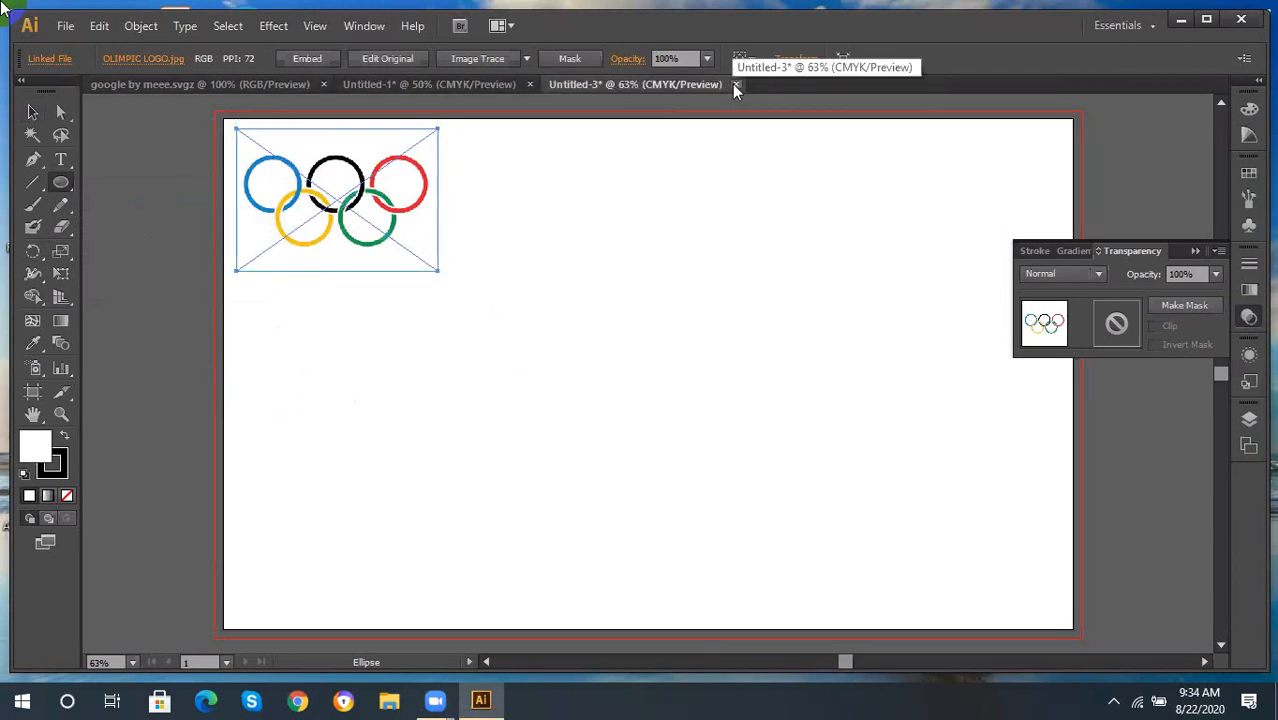
click(735, 85)
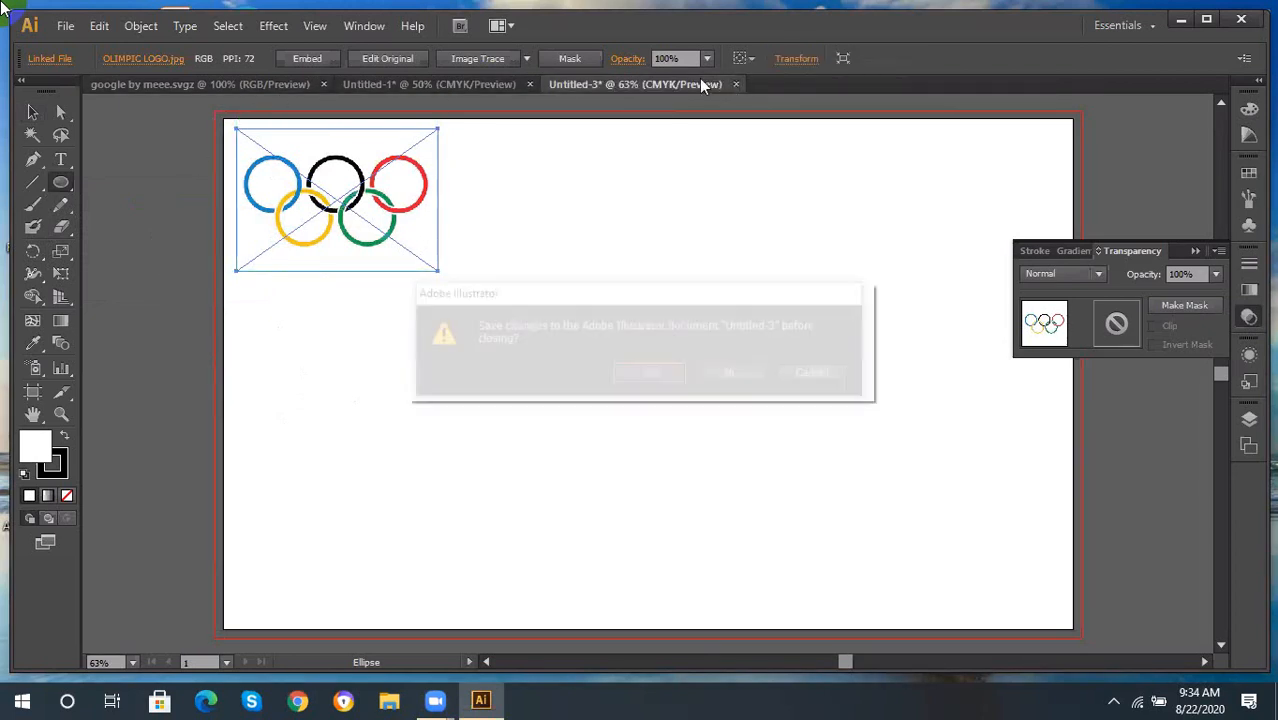
click(815, 378)
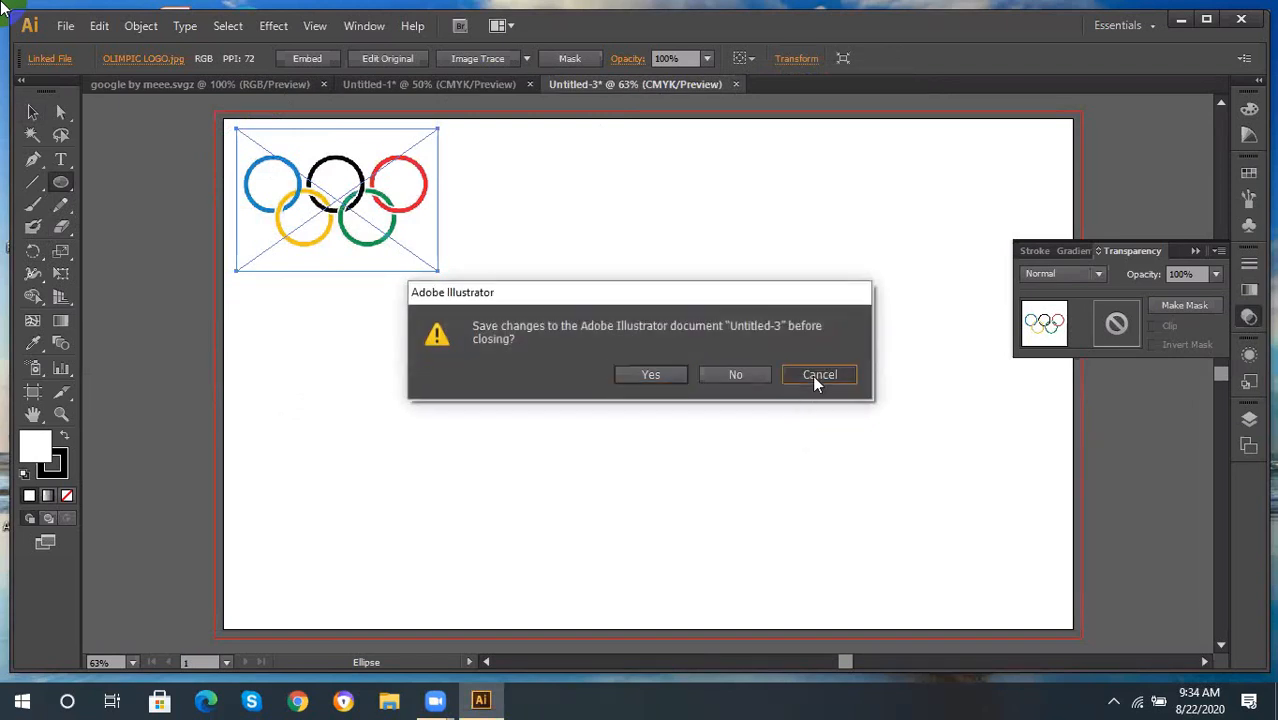
click(737, 85)
click(724, 374)
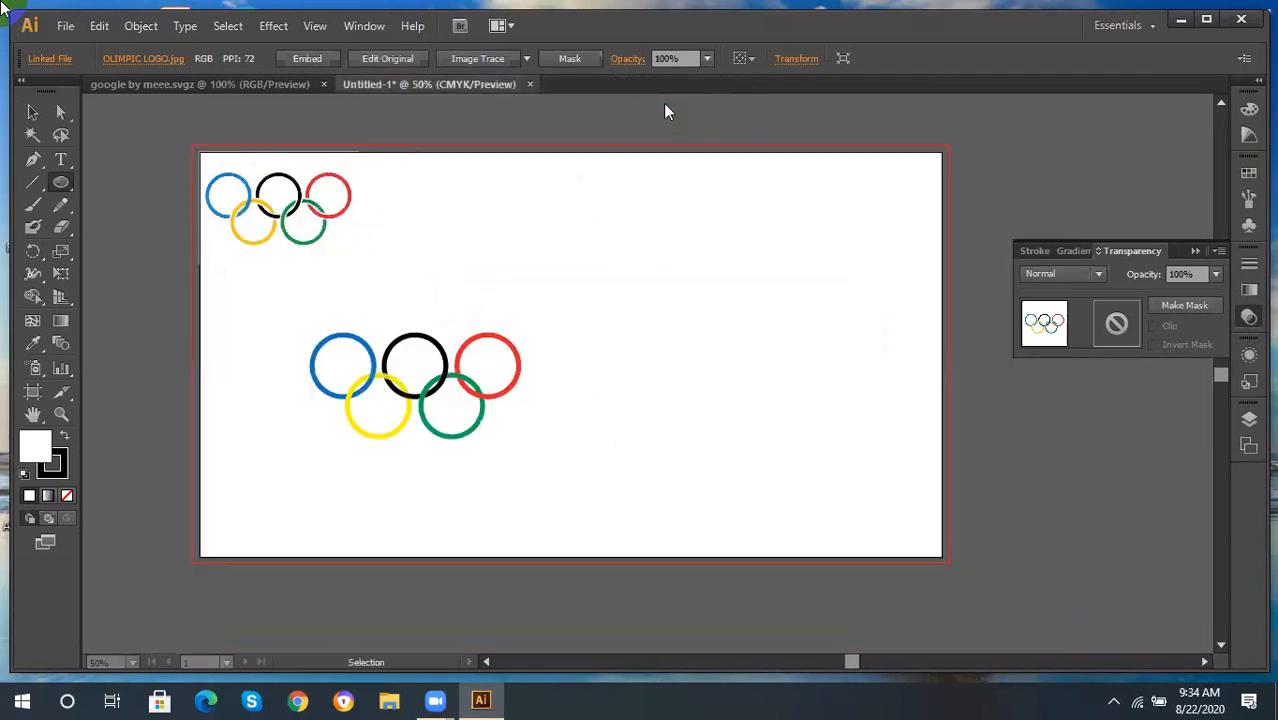
click(531, 84)
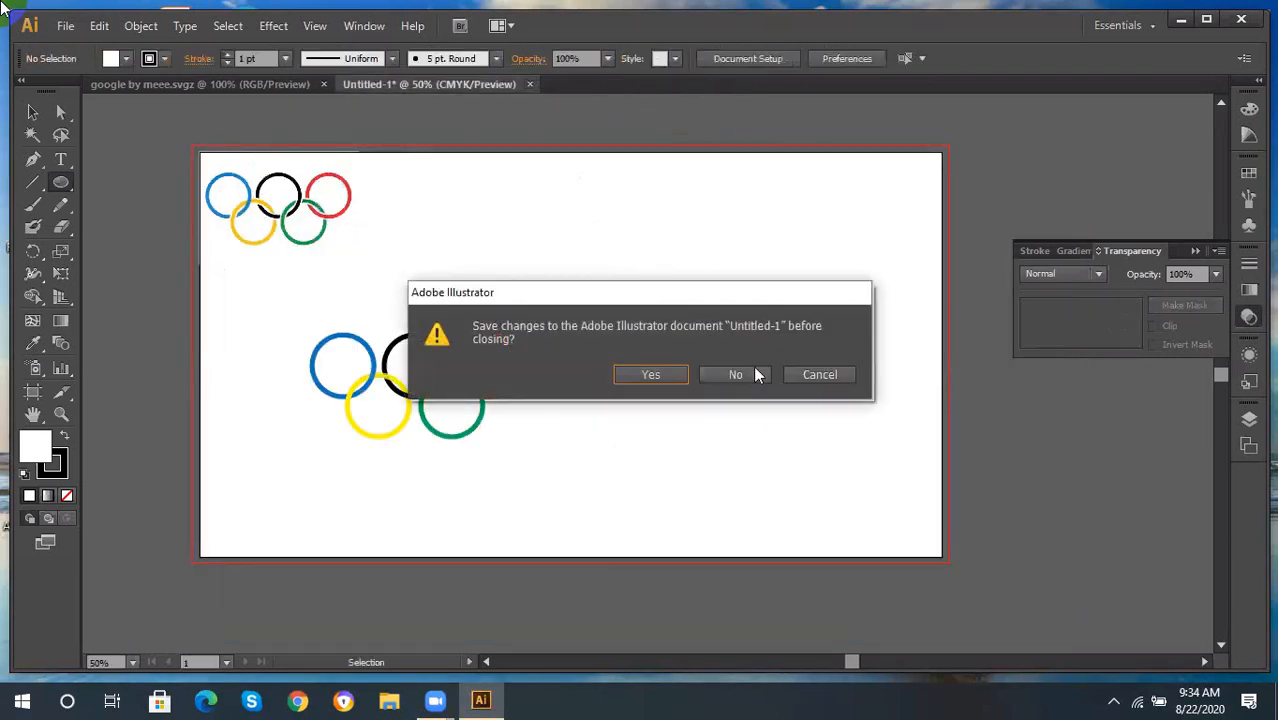
click(747, 375)
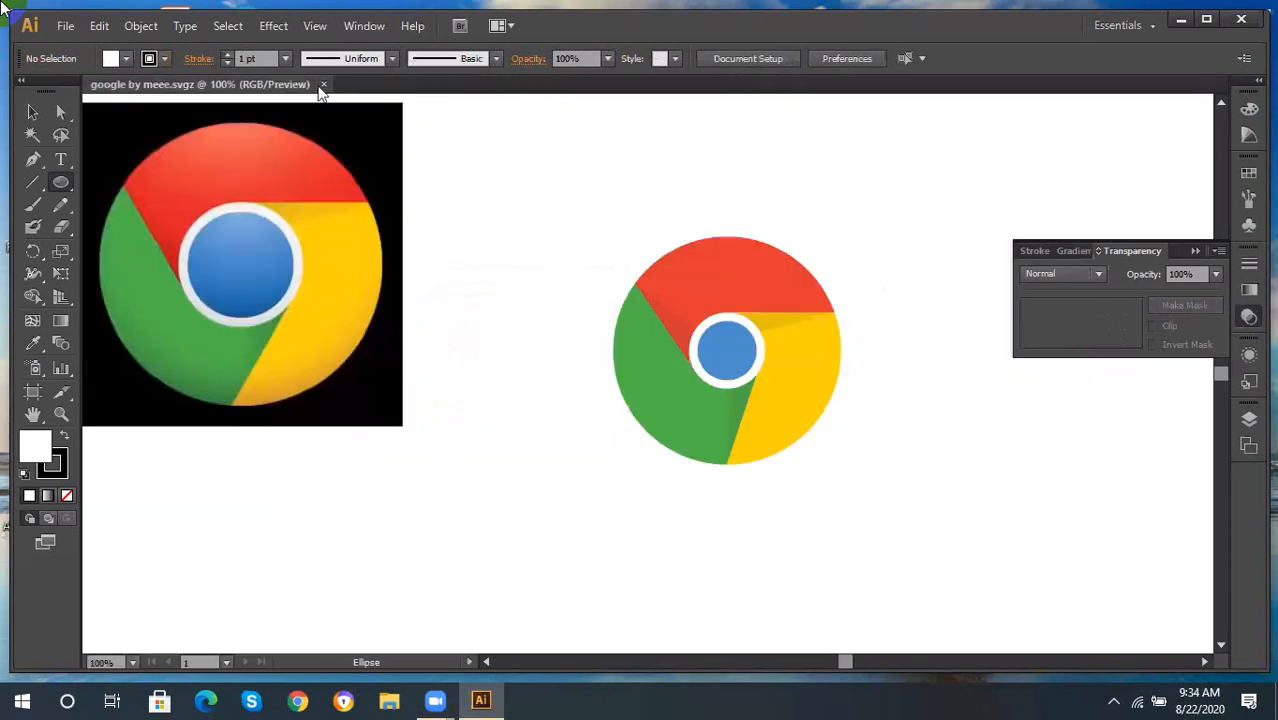
click(323, 85)
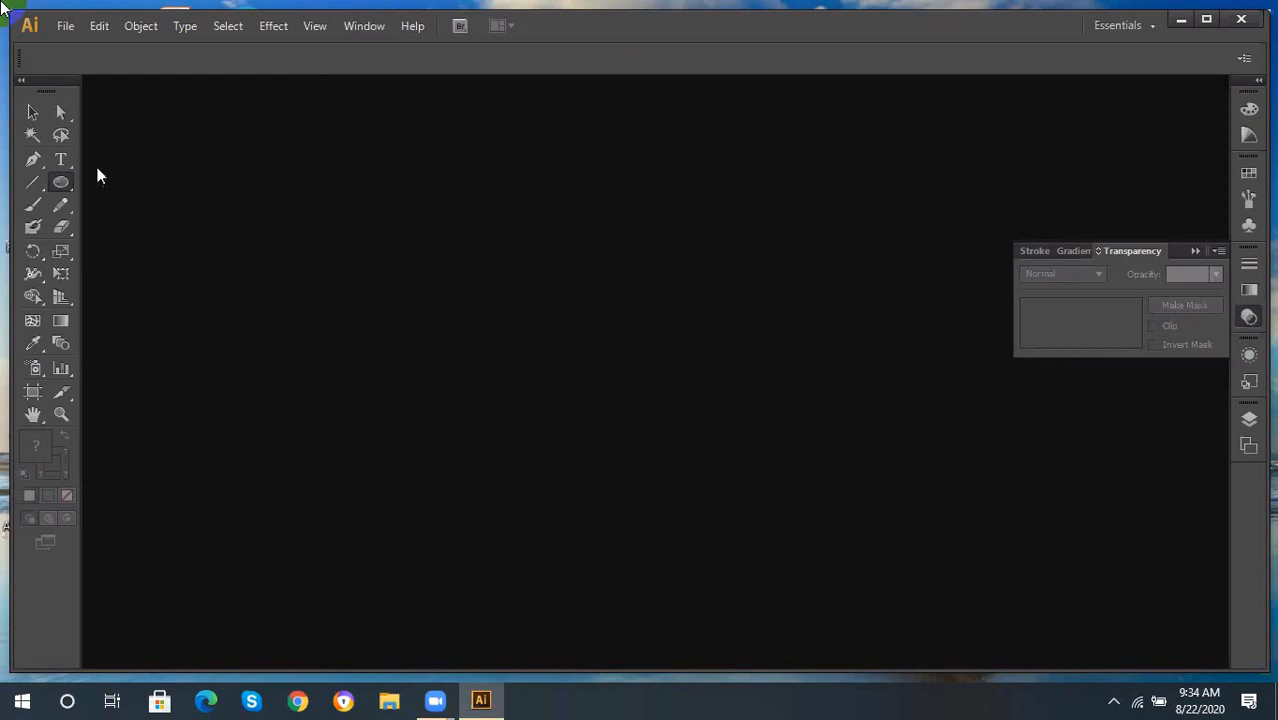
Create a fresh blank document with the existing document settings.
click(66, 30)
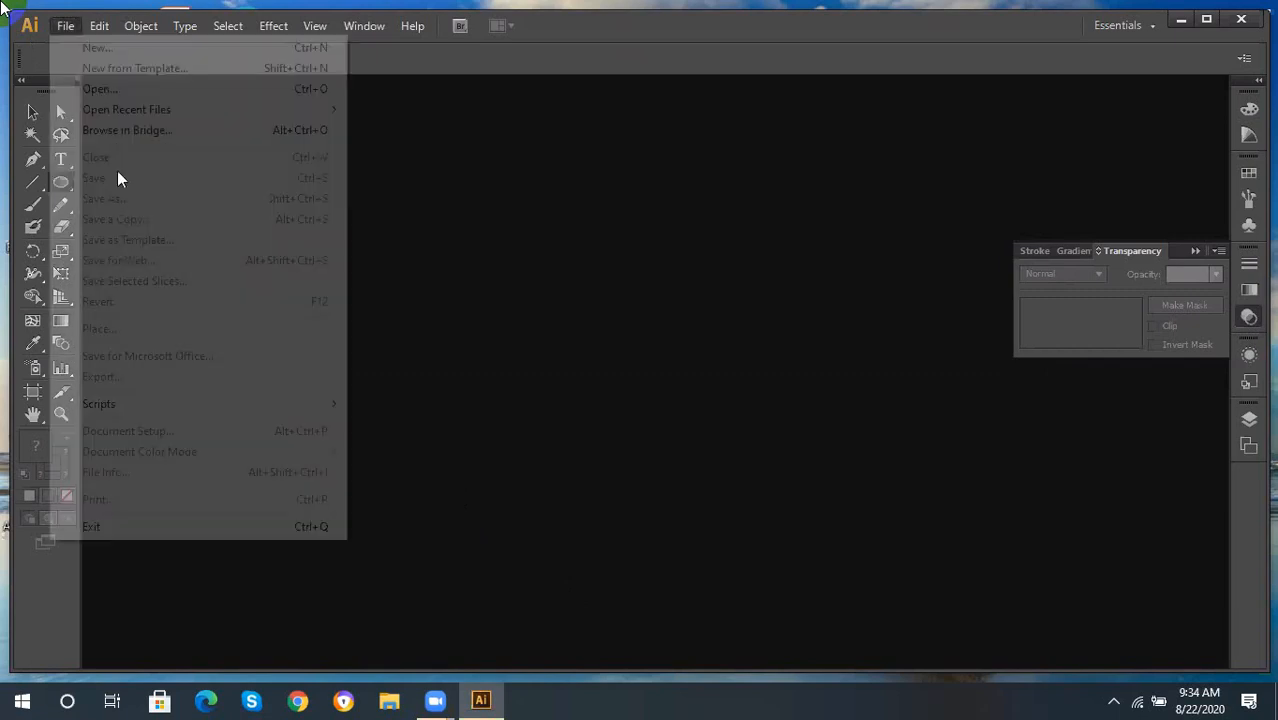
click(125, 50)
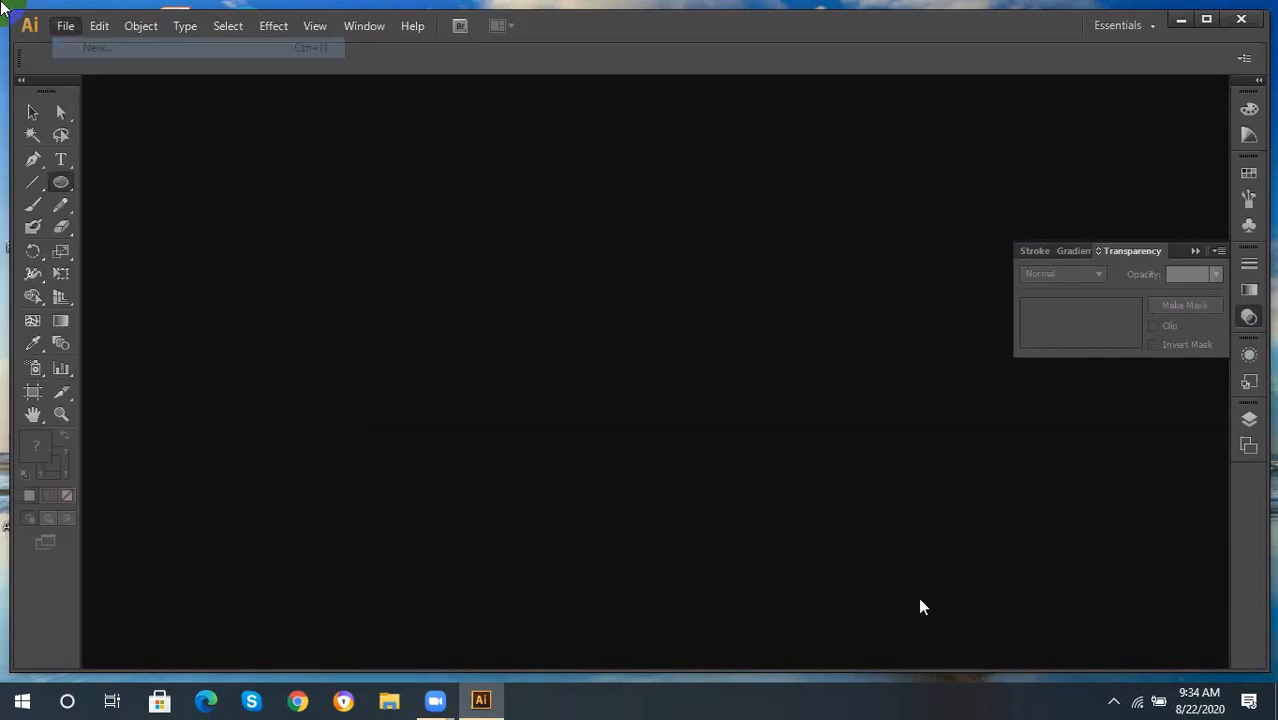
click(740, 522)
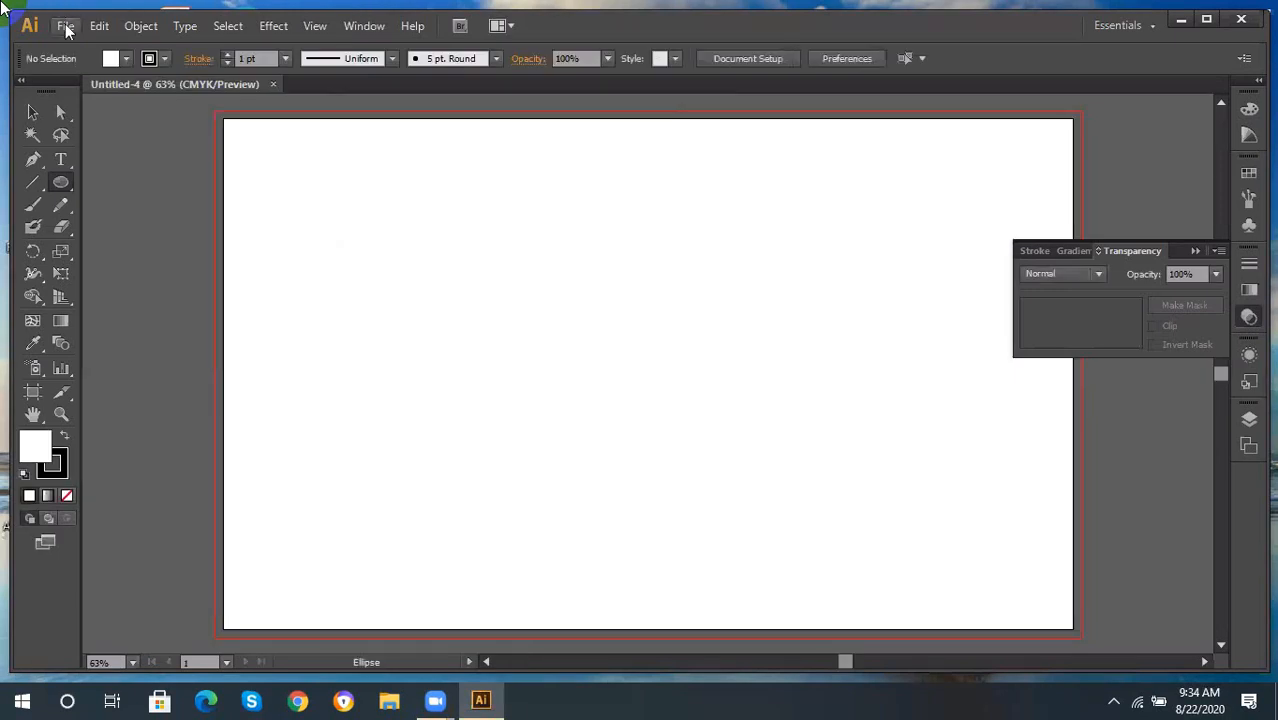
Place the OLIMPIC LOGO image from Downloads into the new document as a linked reference.
click(66, 27)
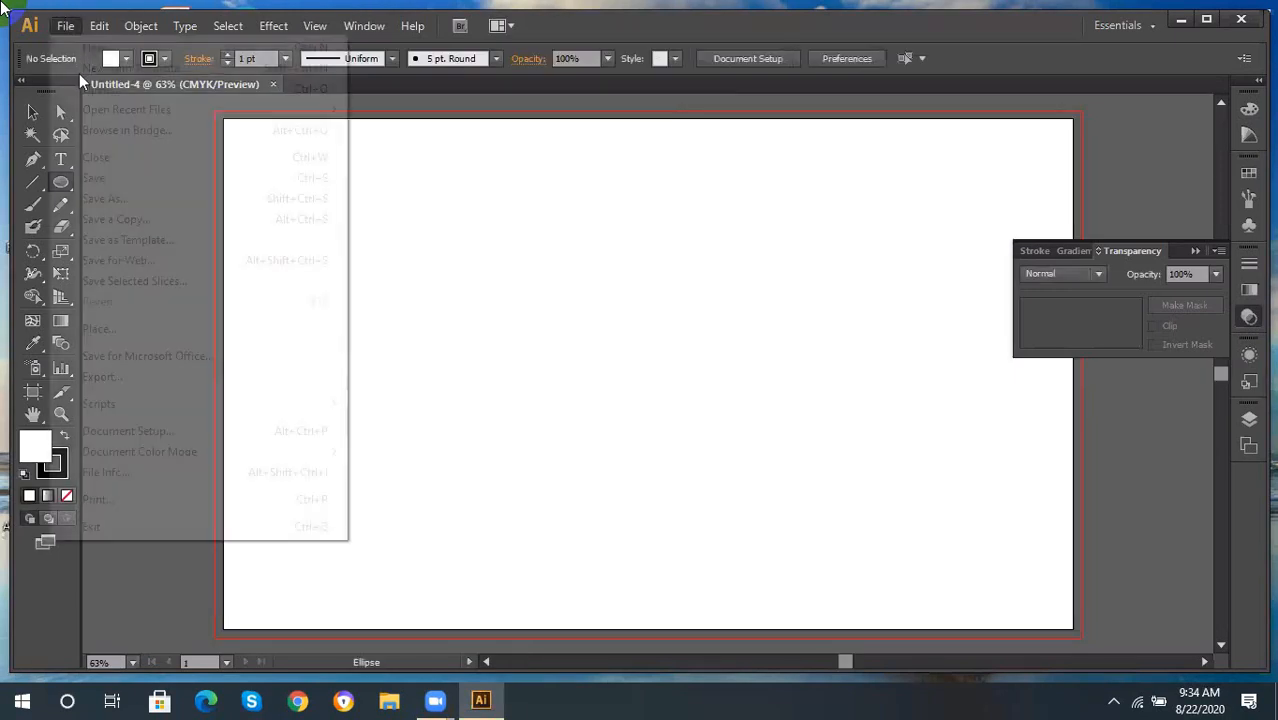
click(102, 328)
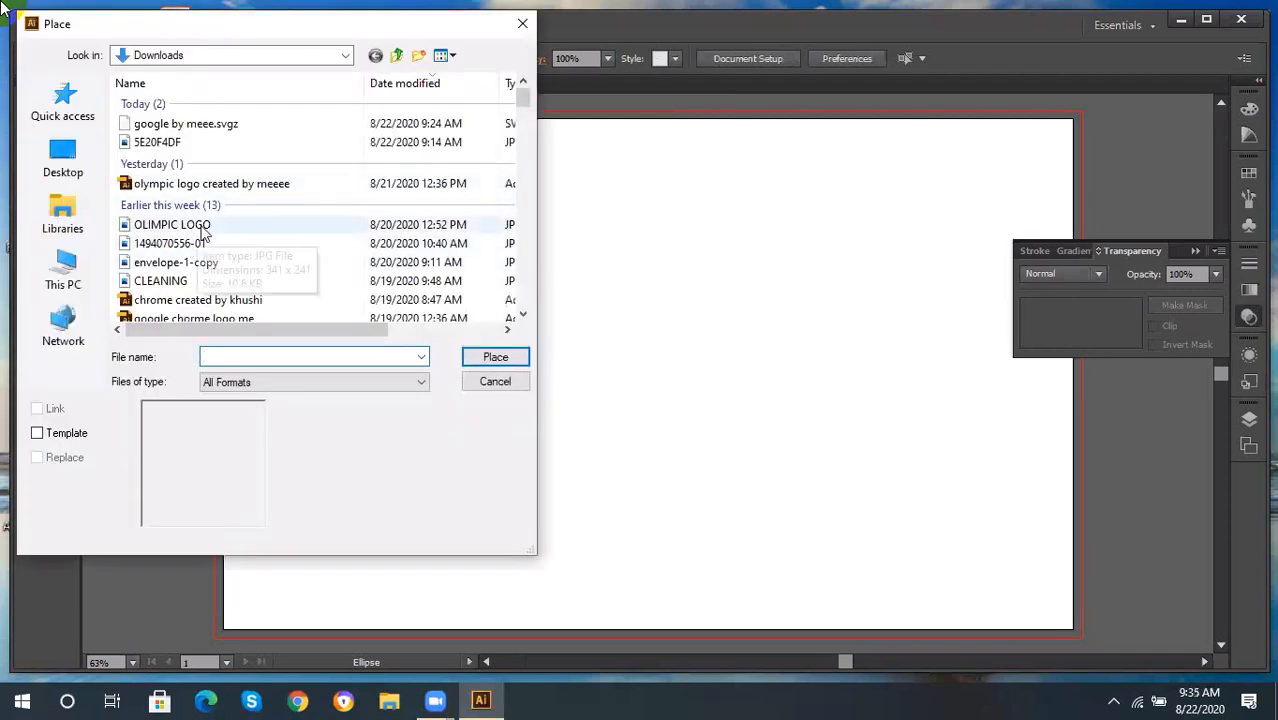
click(200, 226)
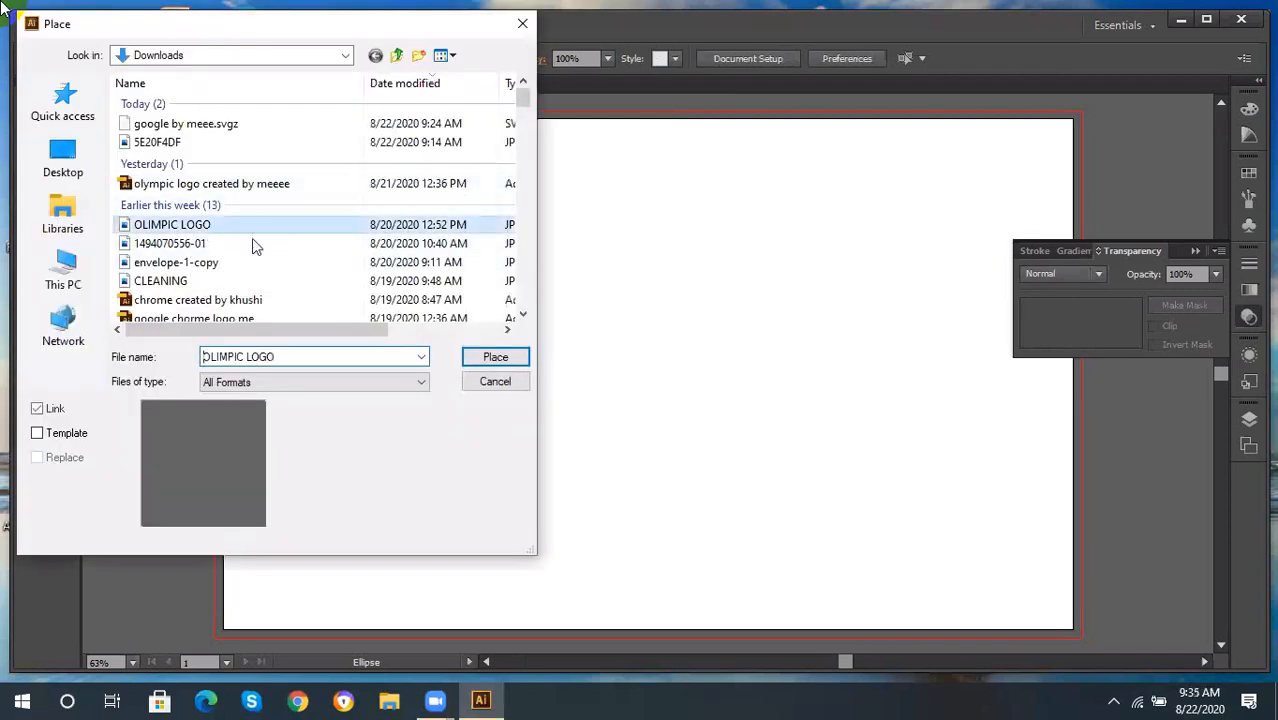
click(495, 358)
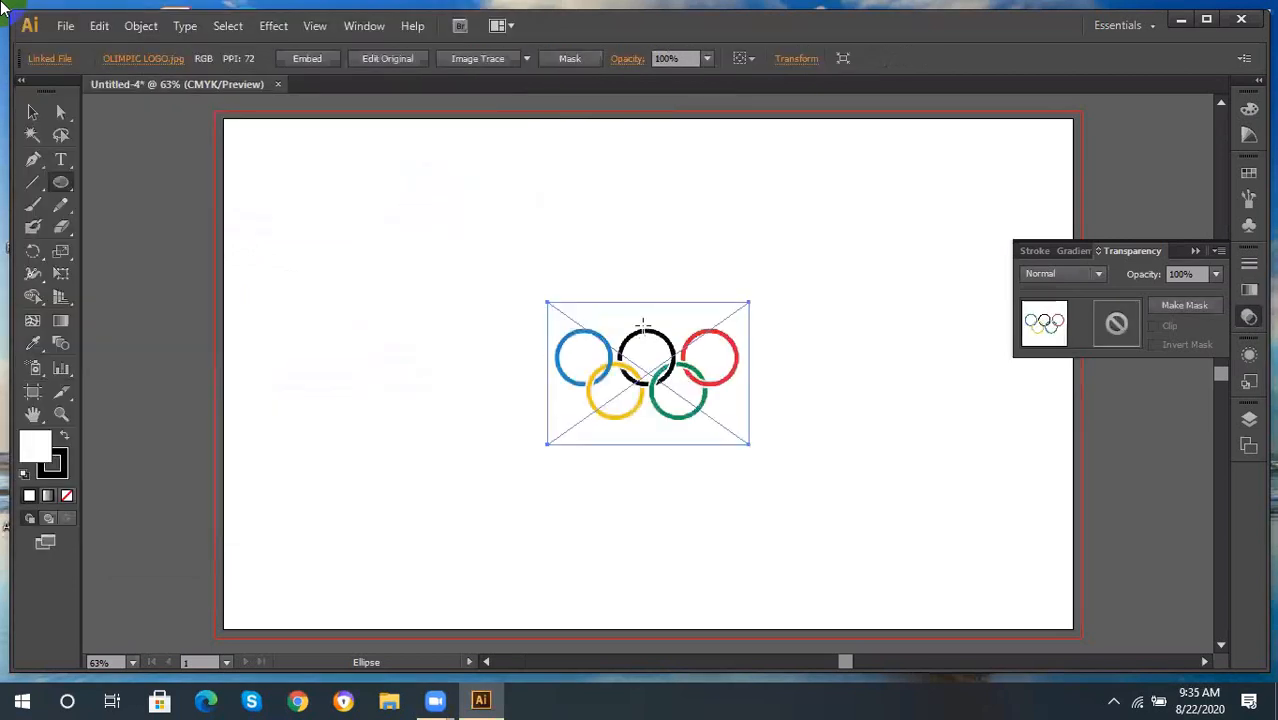
drag(625, 320, 346, 205)
click(32, 112)
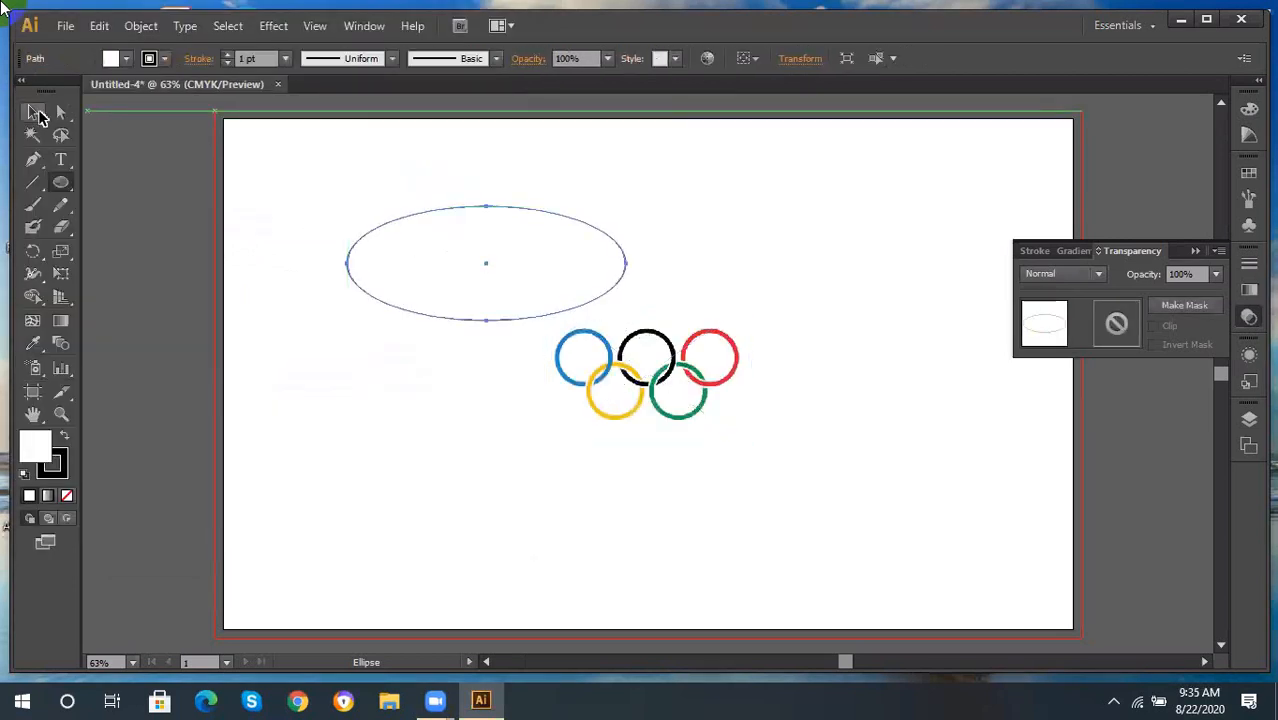
key(Delete)
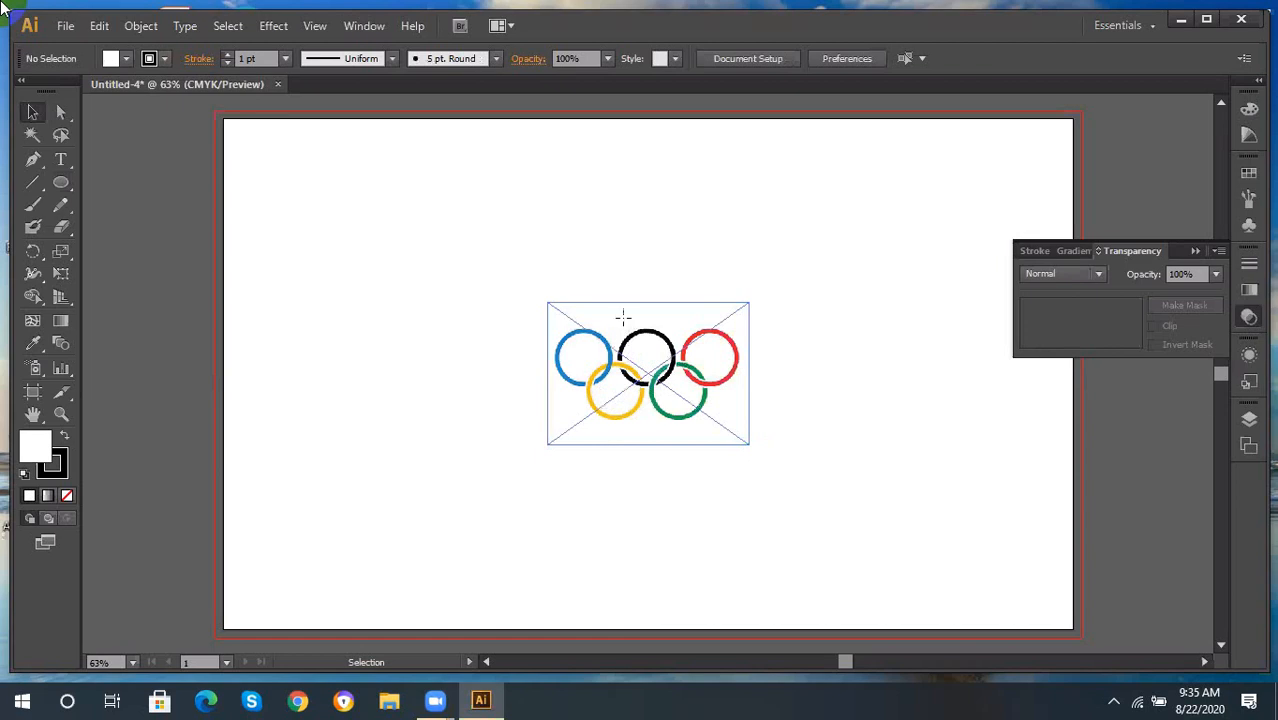
Move the placed logo image to the artboard's upper-left corner and deselect it.
drag(548, 285, 293, 131)
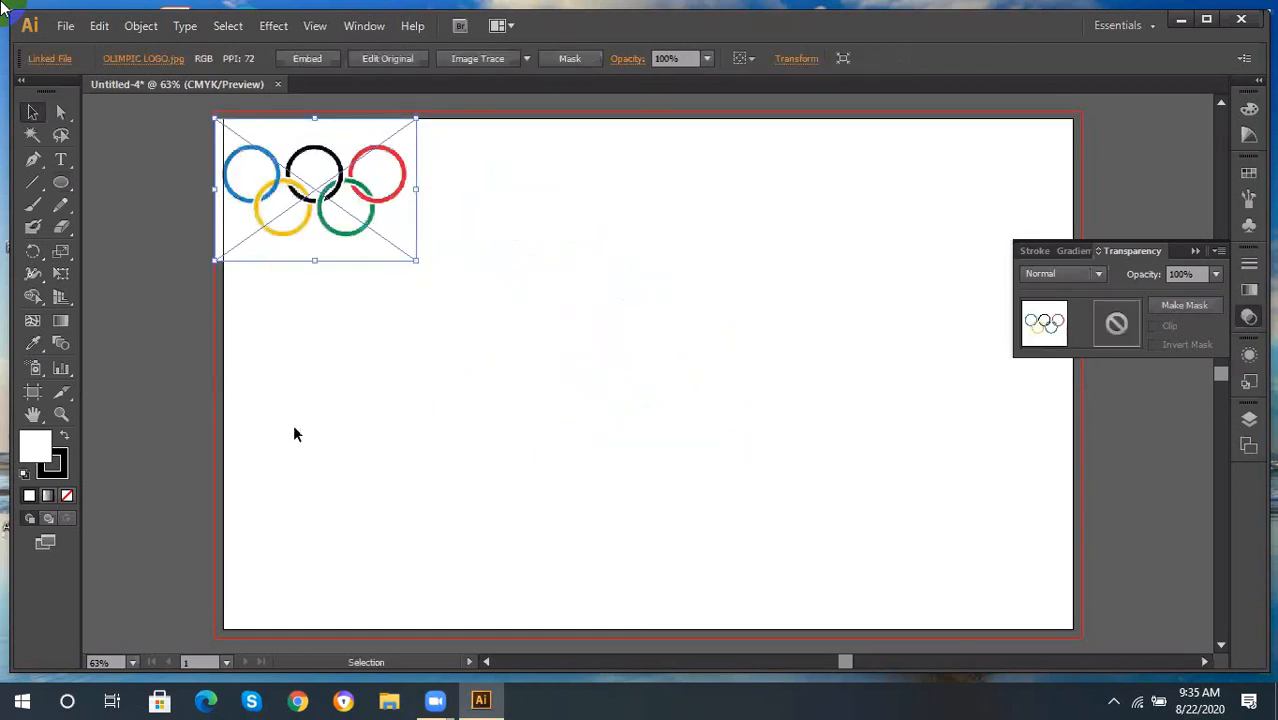
click(125, 354)
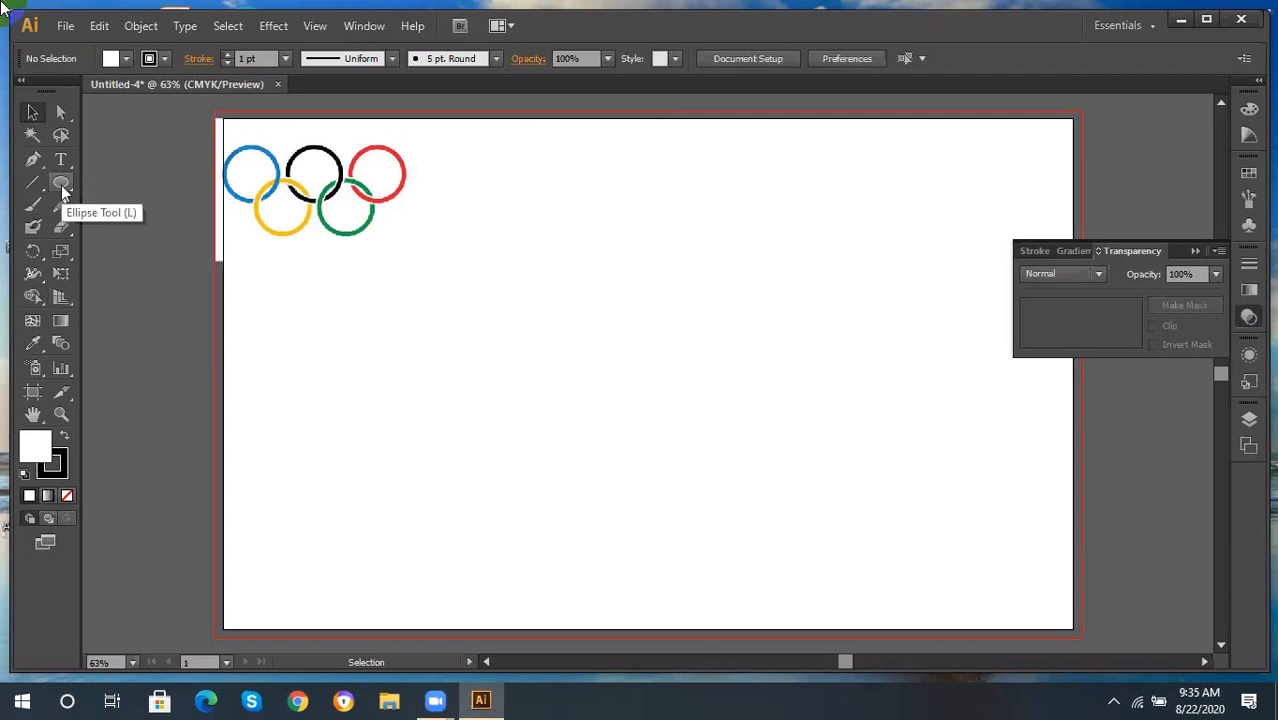
Set the default stroke weight to 10 pt and activate the Ellipse tool.
click(226, 55)
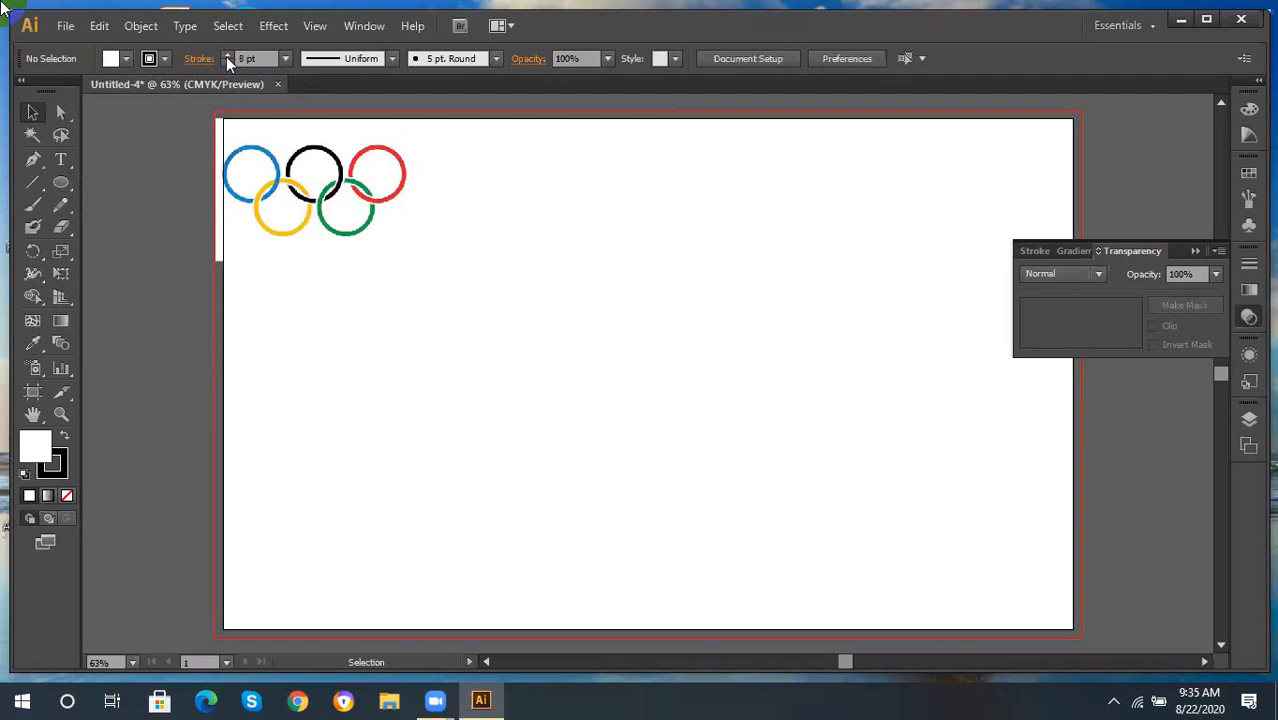
double_click(226, 56)
double_click(227, 56)
click(227, 63)
drag(62, 189, 135, 227)
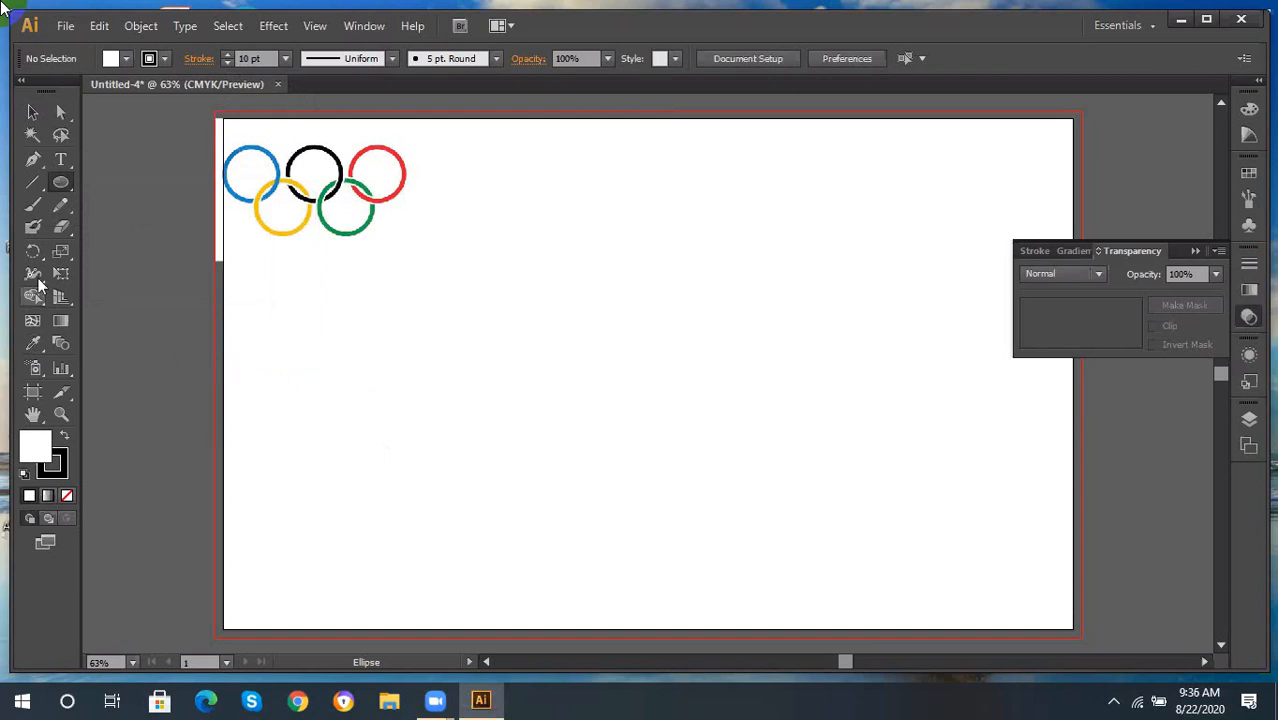
Try a circle filled with the blue sampled from the reference logo's first ring, and delete it.
click(32, 345)
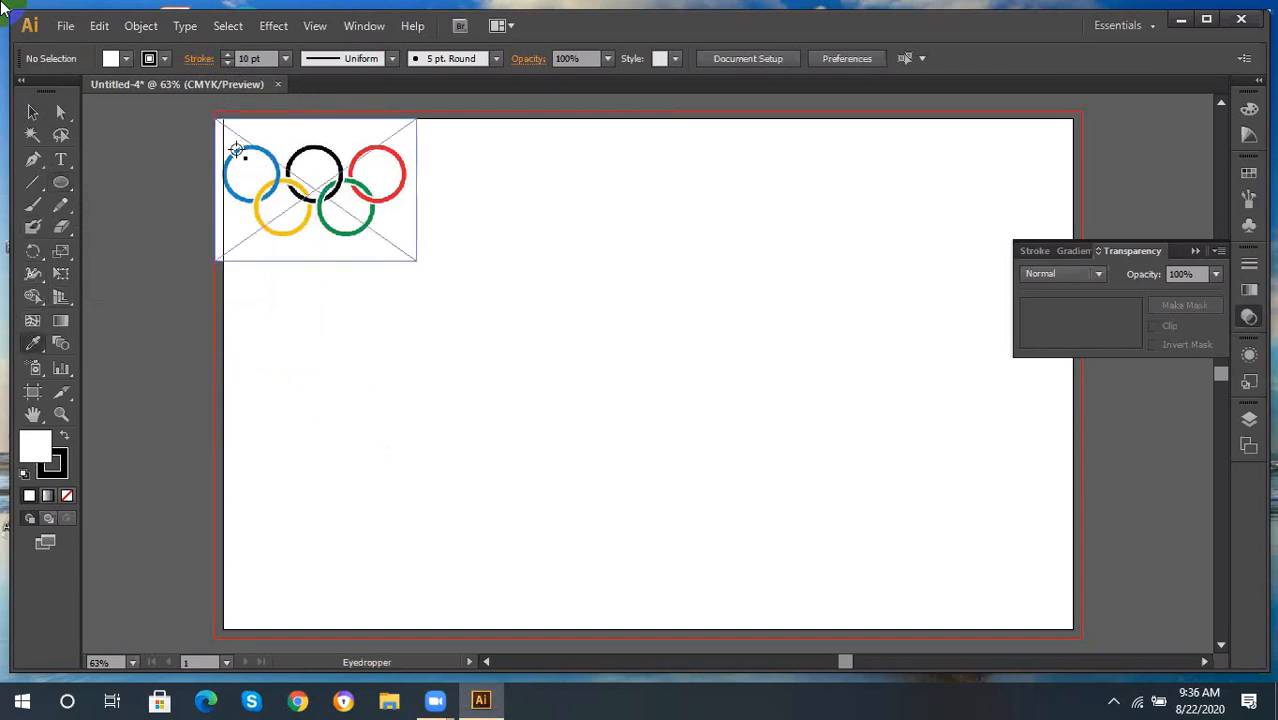
click(236, 150)
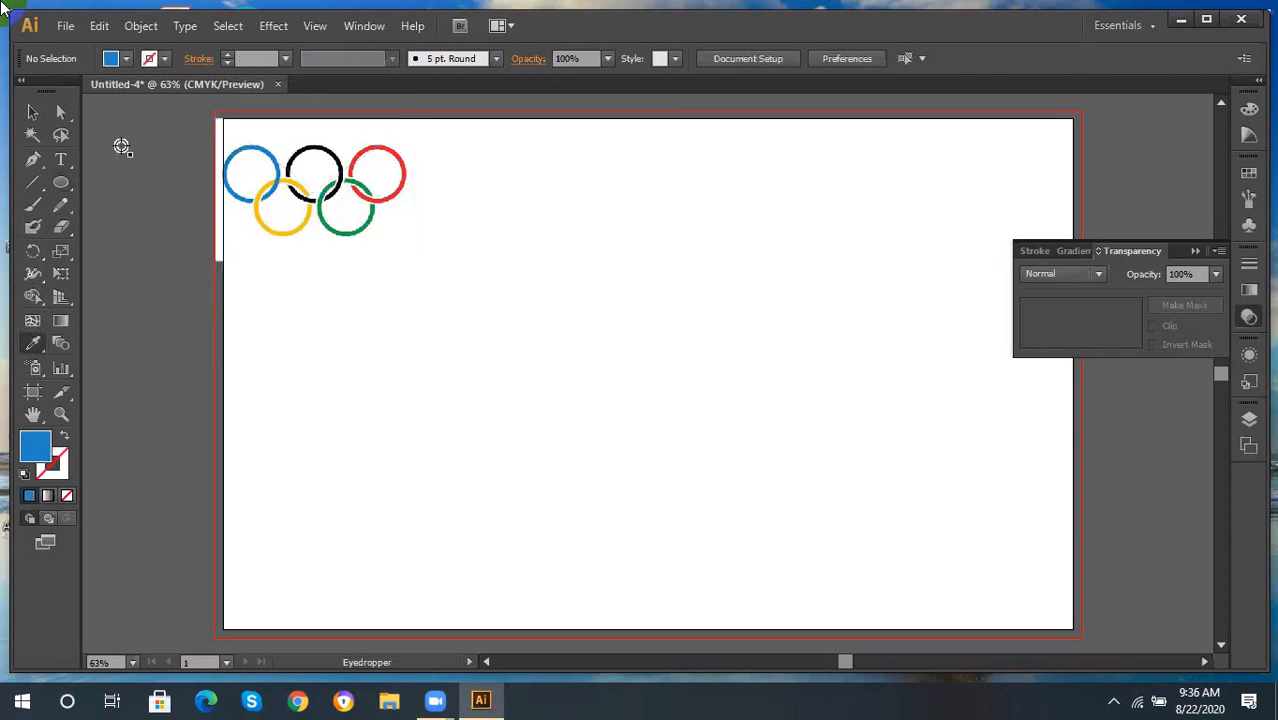
drag(68, 186, 130, 233)
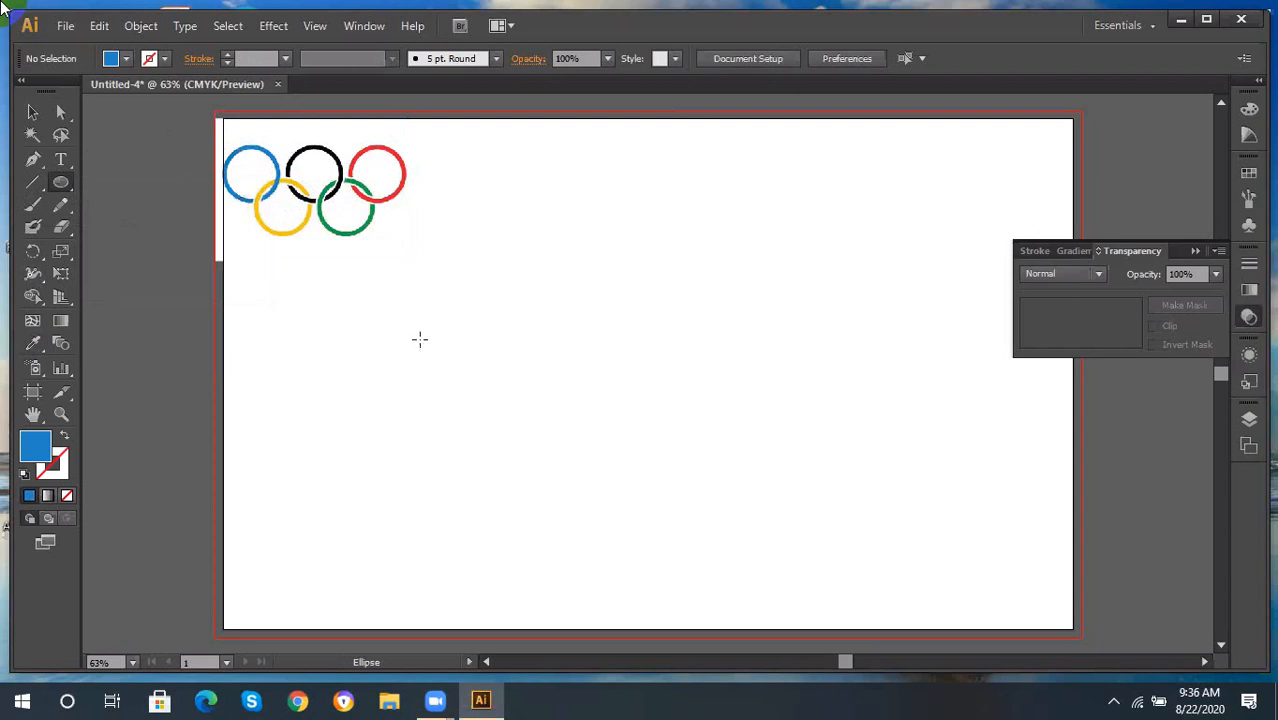
drag(419, 339, 435, 427)
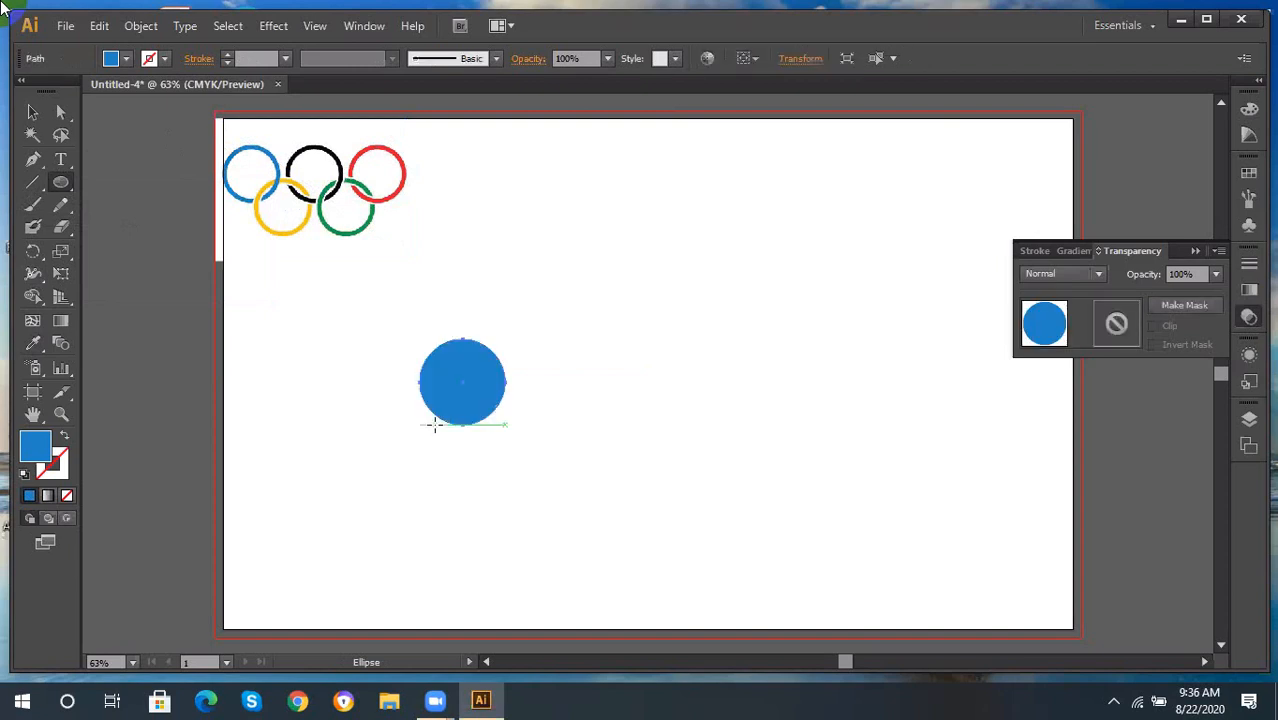
click(35, 114)
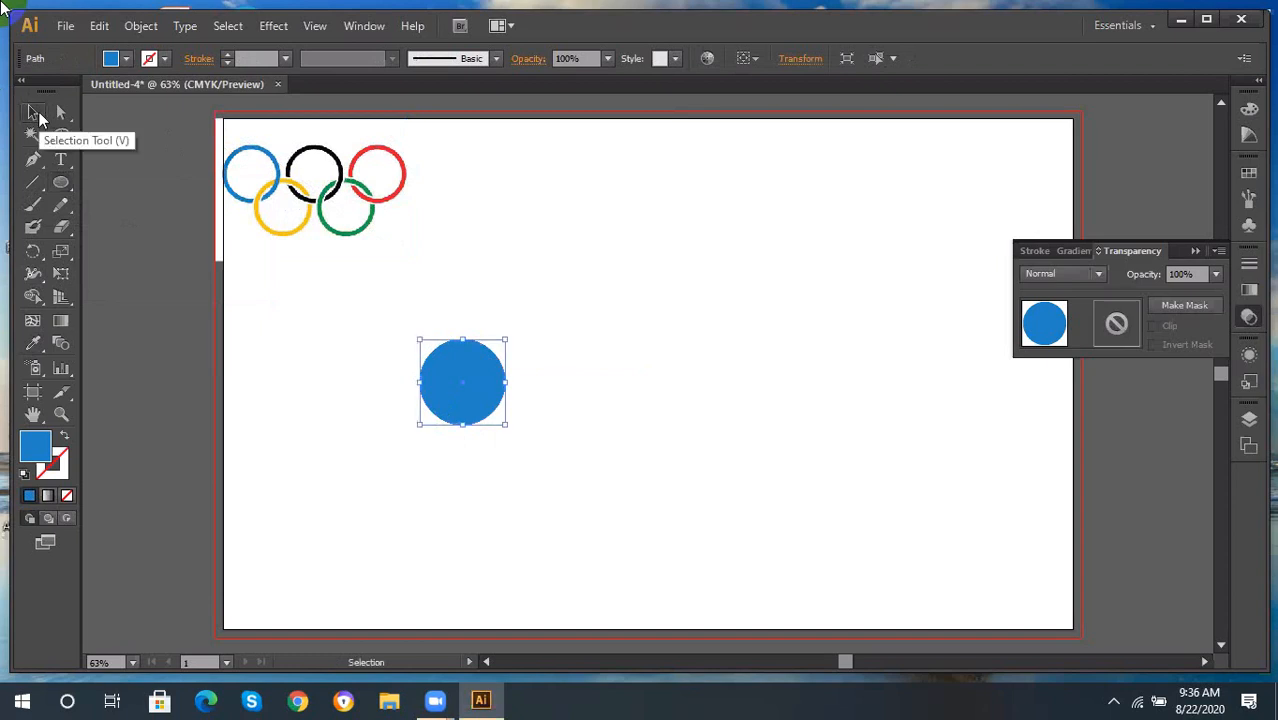
key(Delete)
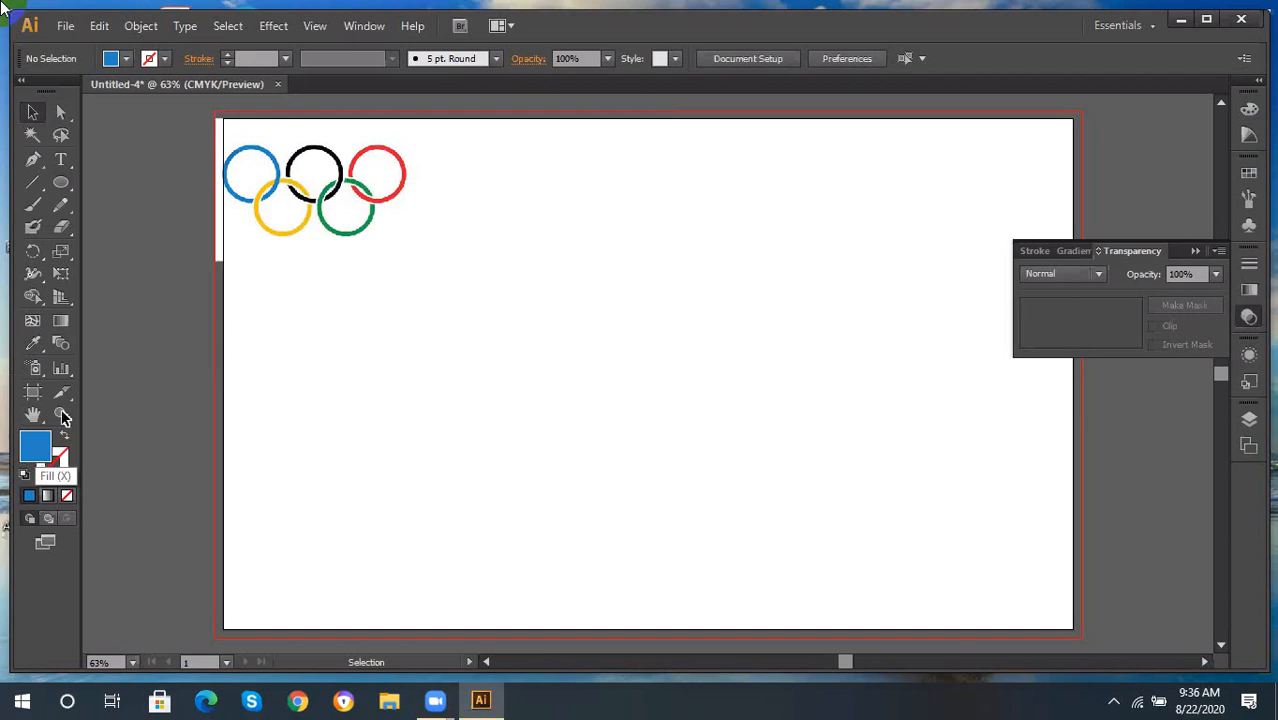
Choose a blue fill from the color spectrum that approximates the reference logo's blue ring.
click(1249, 109)
click(1147, 136)
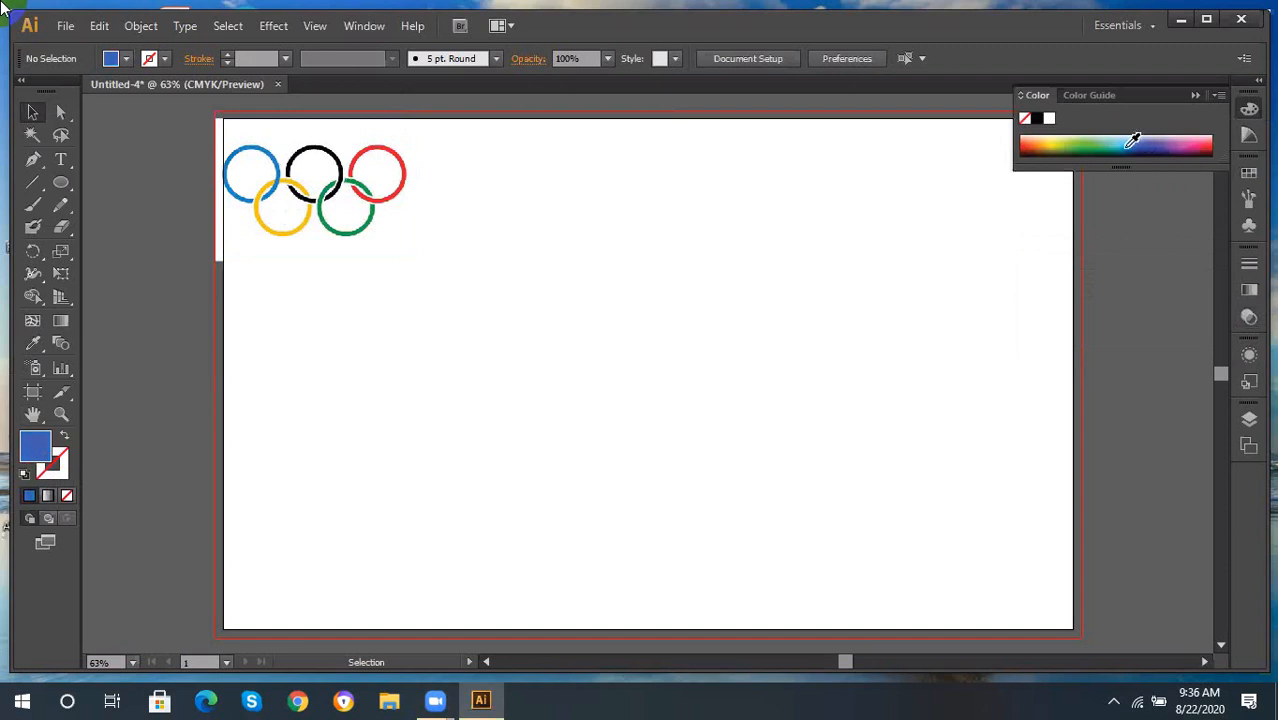
click(1098, 141)
Try drawing a circle with the spectrum-picked blue fill below the reference logo, and remove it.
click(69, 179)
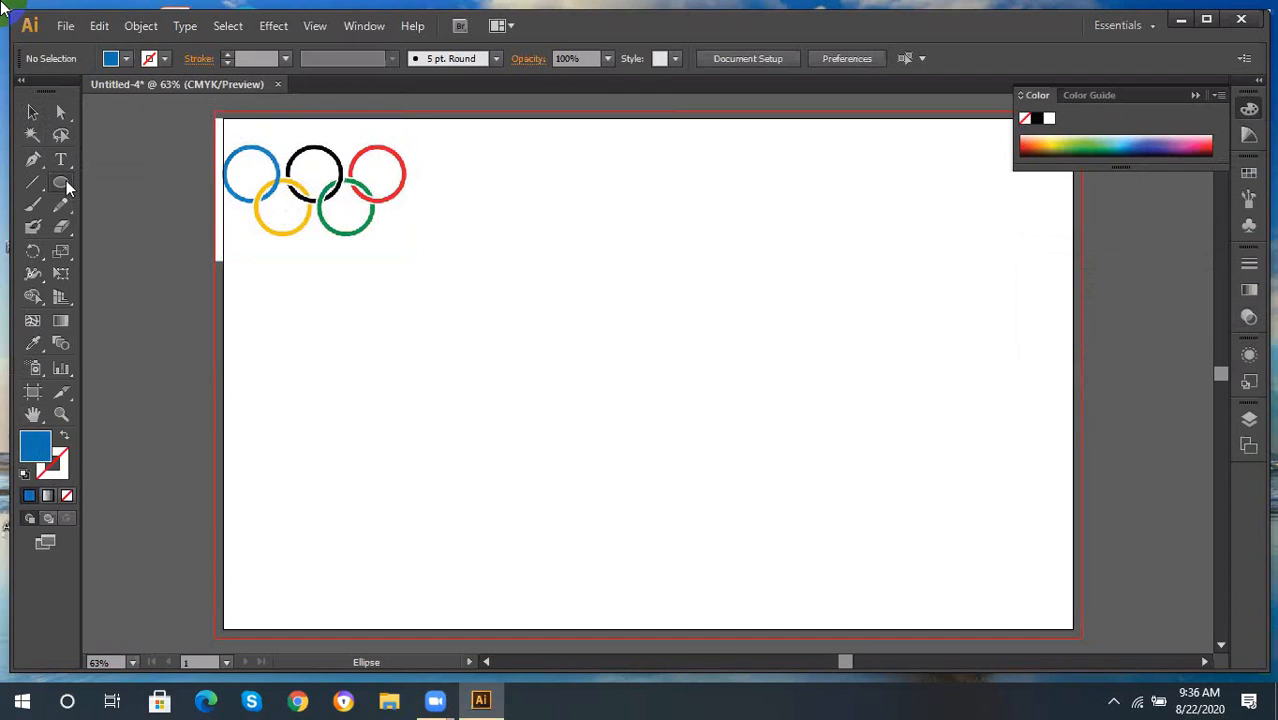
drag(66, 180, 126, 226)
drag(419, 344, 424, 432)
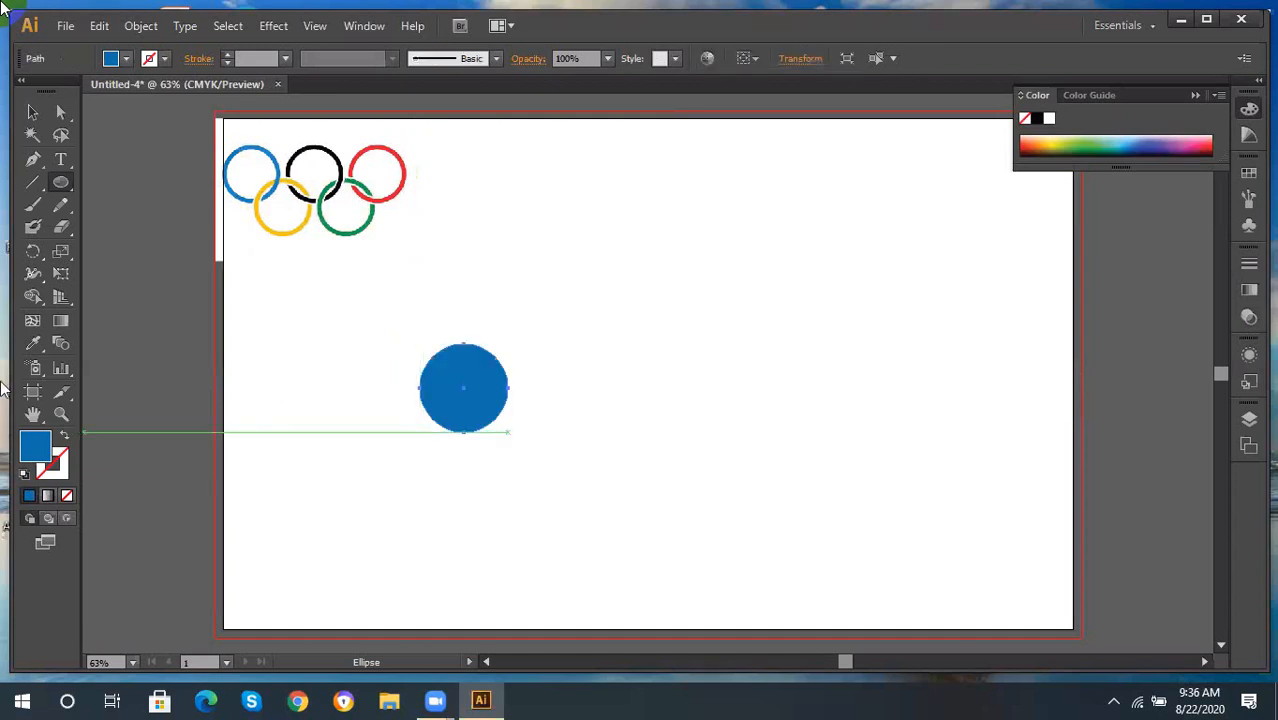
click(33, 114)
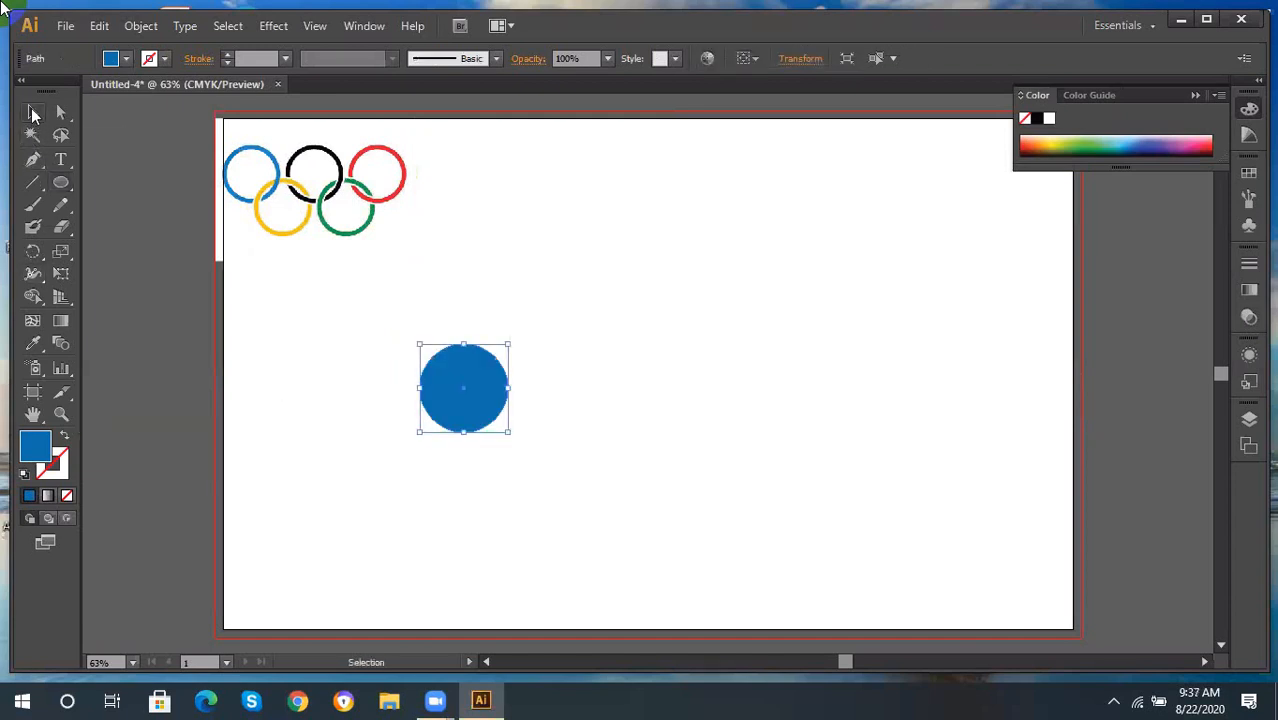
key(Delete)
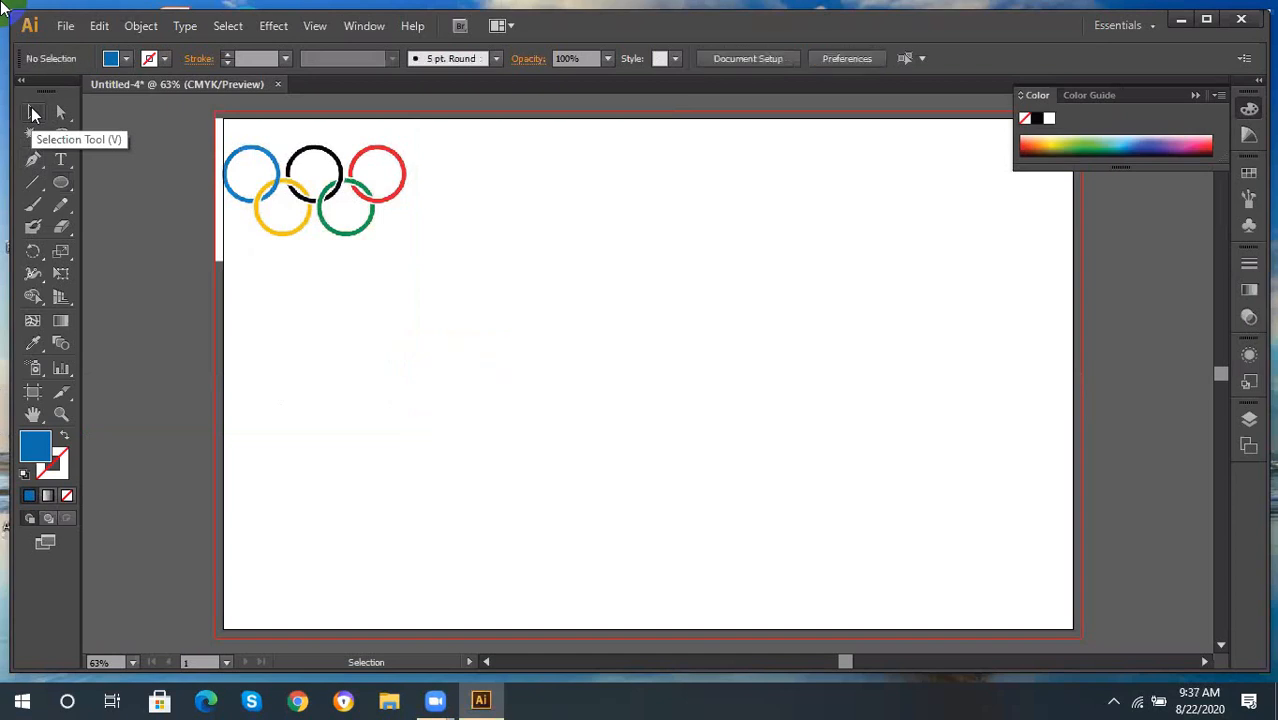
Set the fill to none and apply the last used blue to the stroke.
click(67, 497)
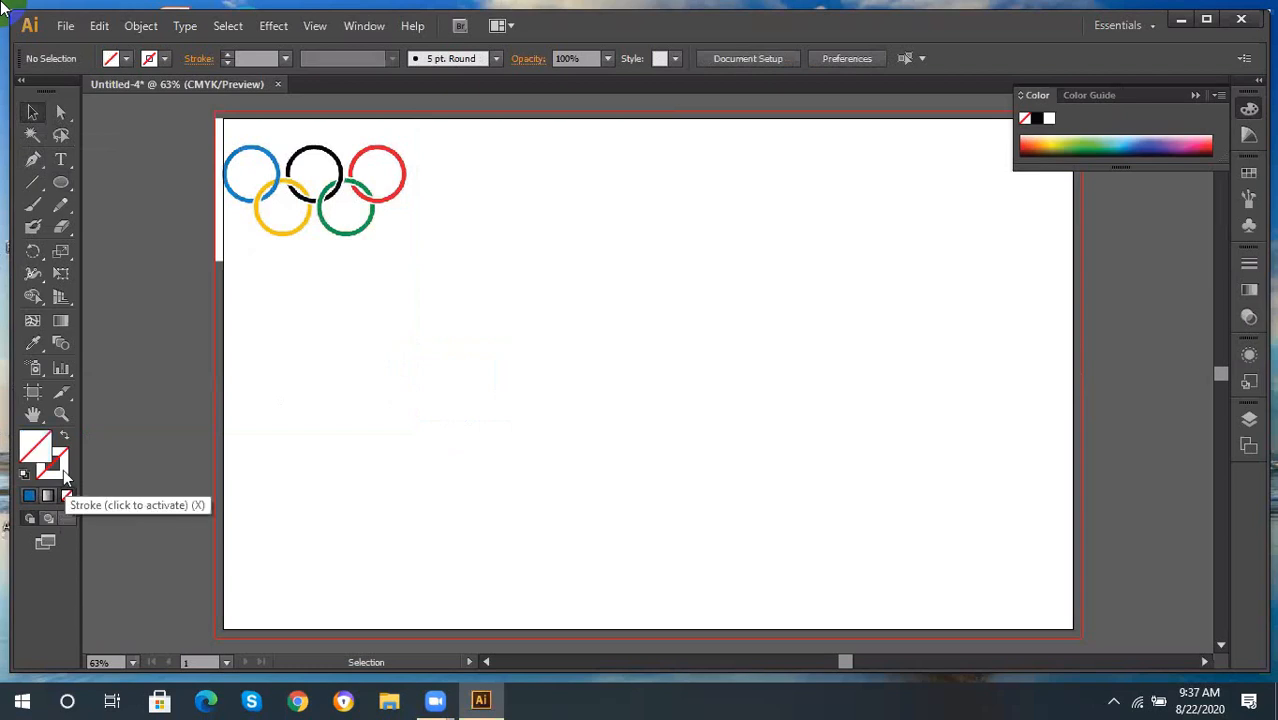
click(65, 478)
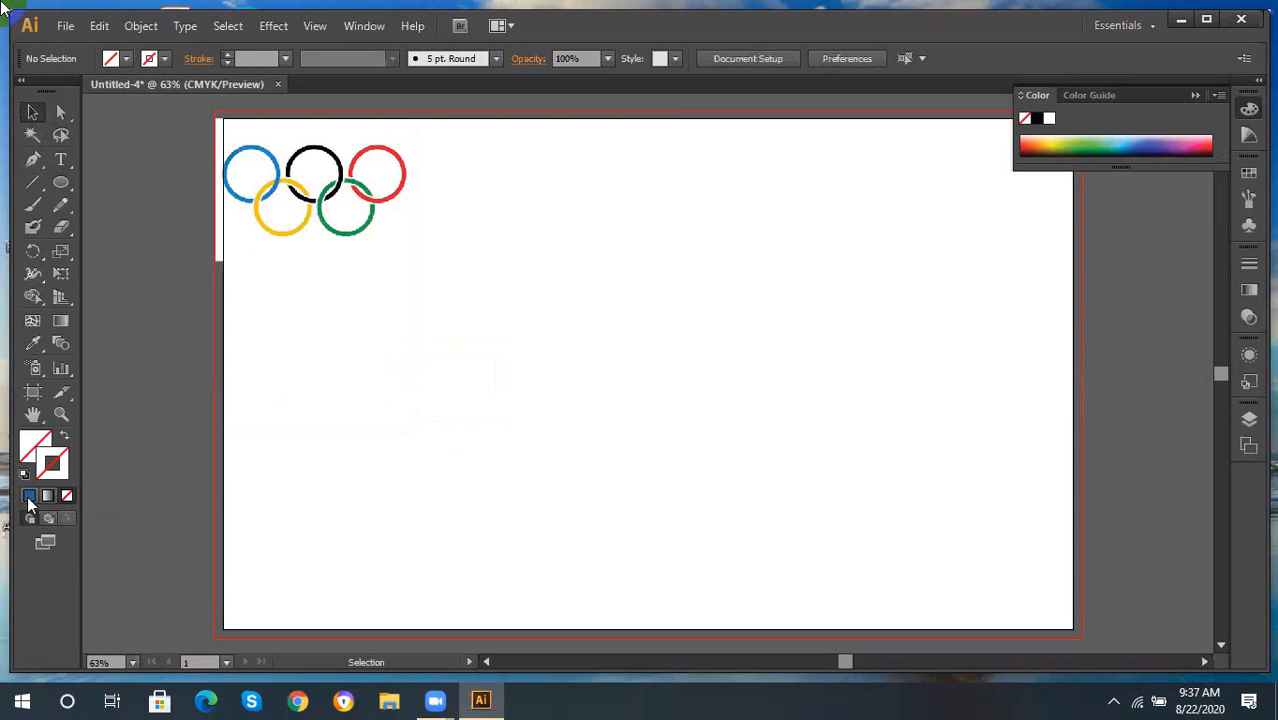
click(29, 497)
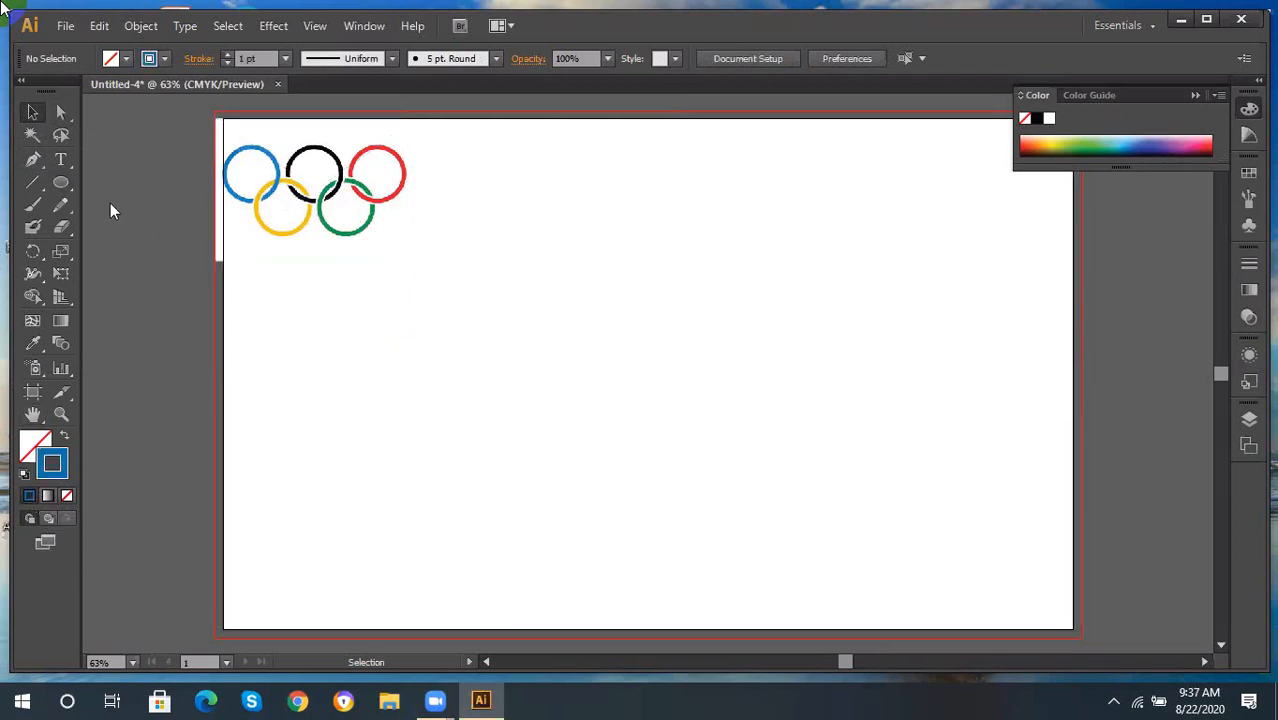
Draw a blue outlined circle below the reference logo and set its stroke weight to 10 pt.
click(61, 182)
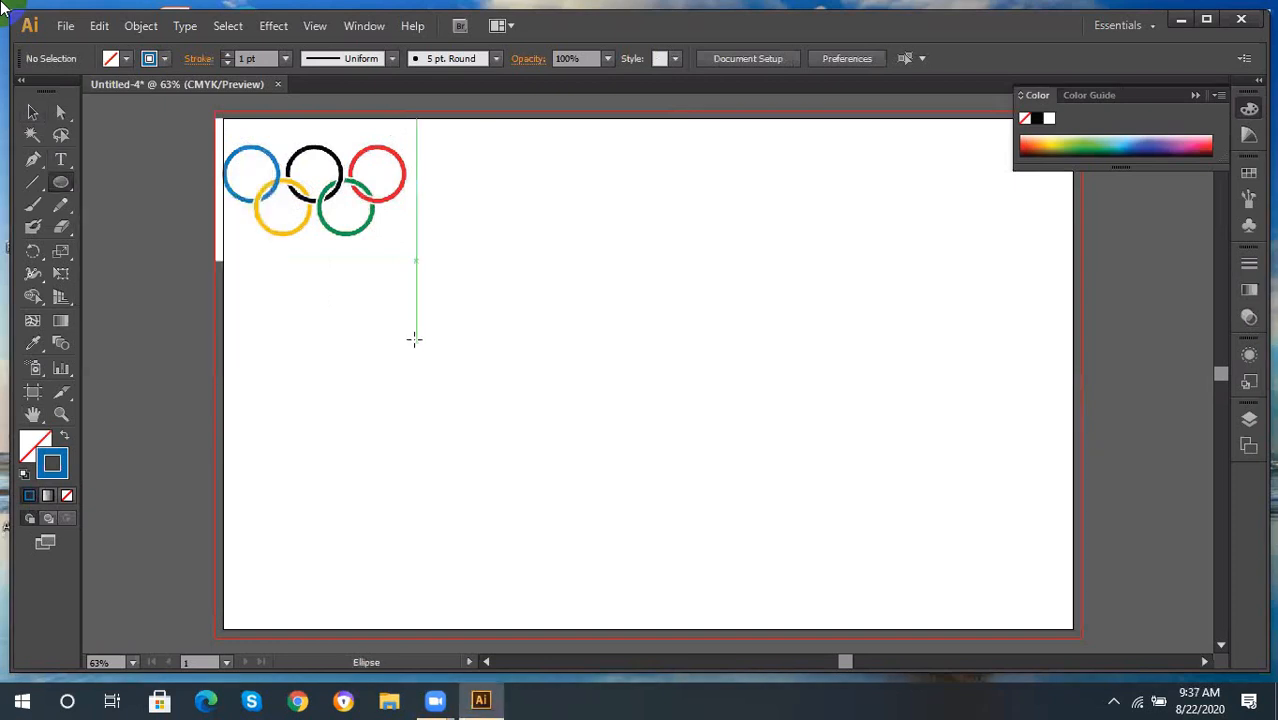
drag(326, 346, 339, 430)
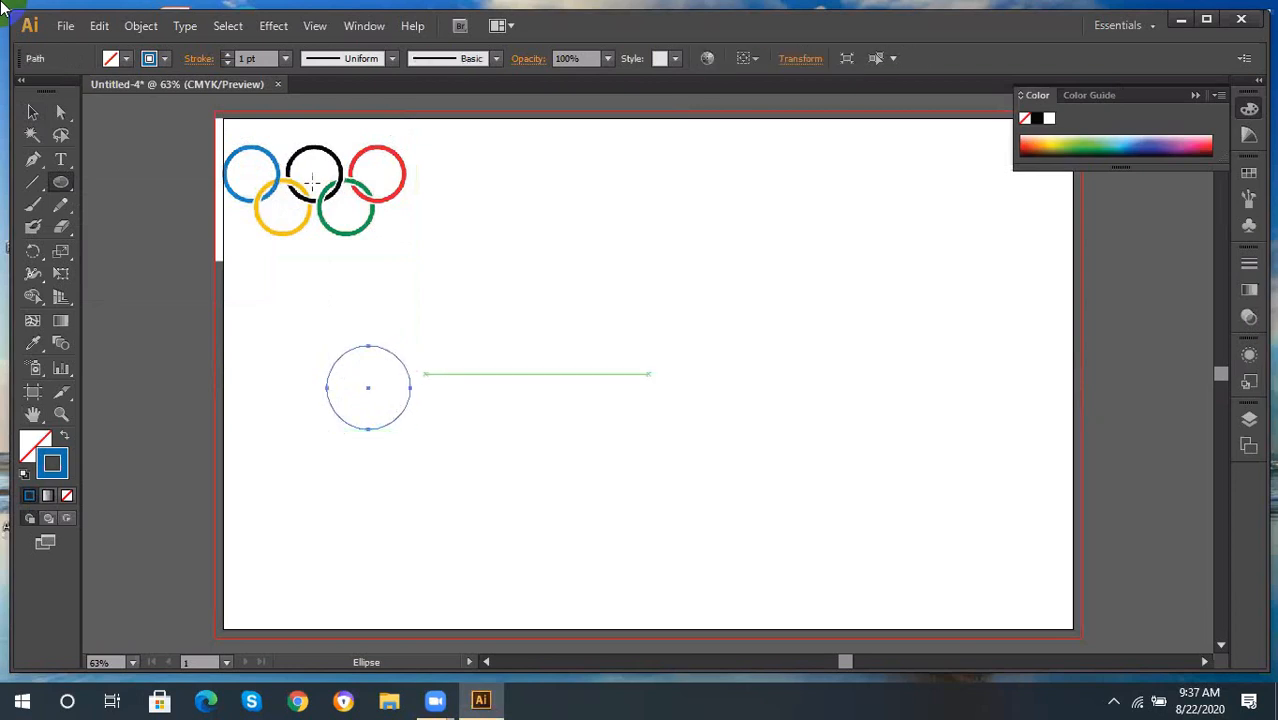
click(228, 54)
click(228, 54)
click(228, 54)
click(228, 54)
click(228, 54)
click(228, 54)
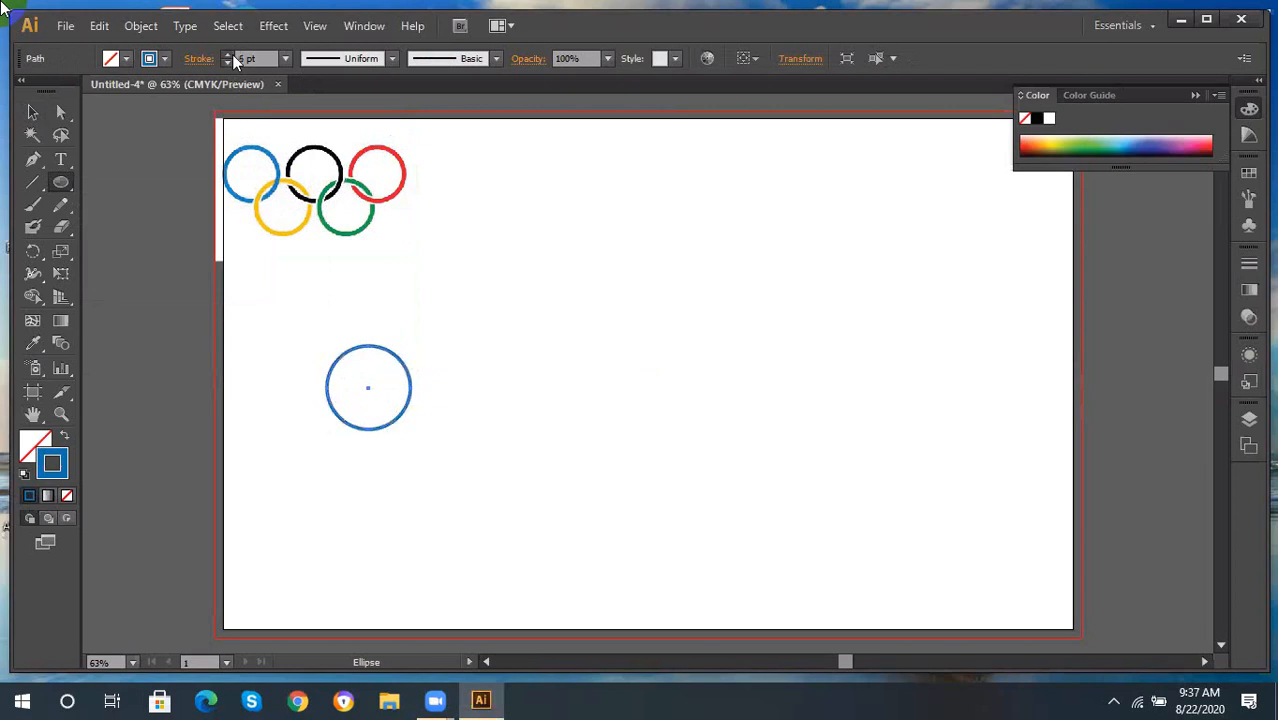
click(228, 54)
click(232, 54)
click(232, 54)
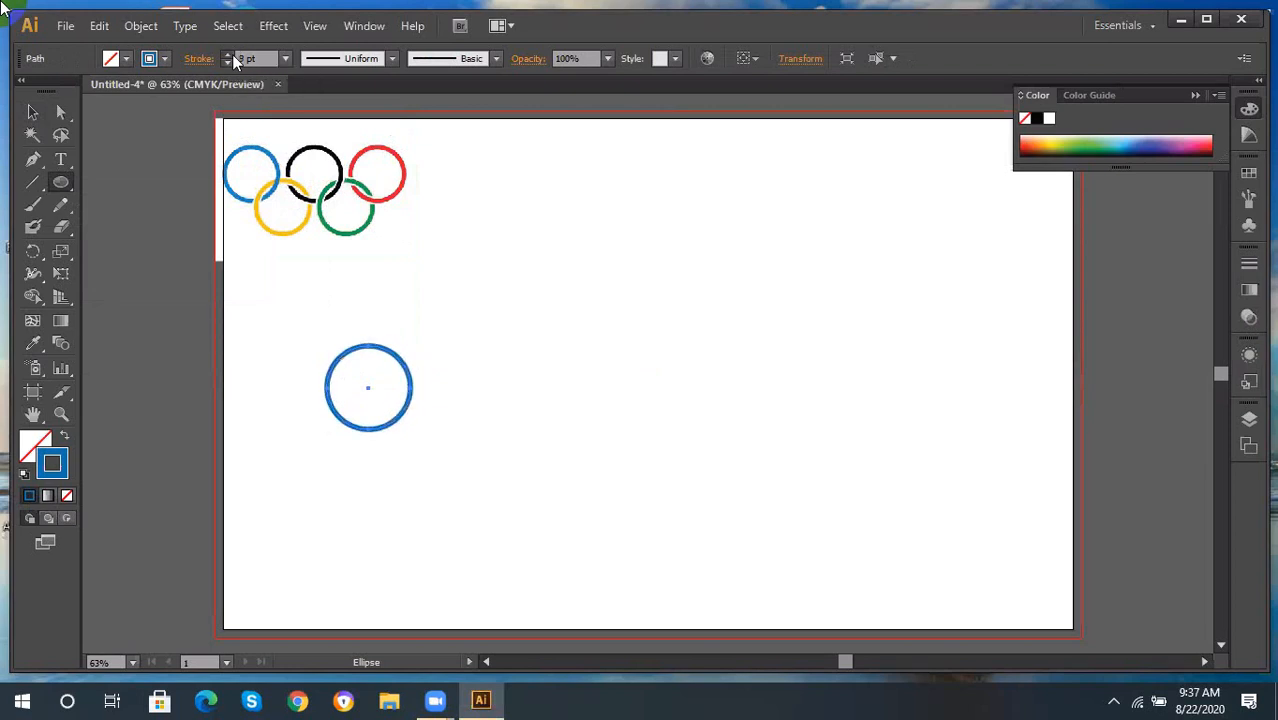
click(232, 54)
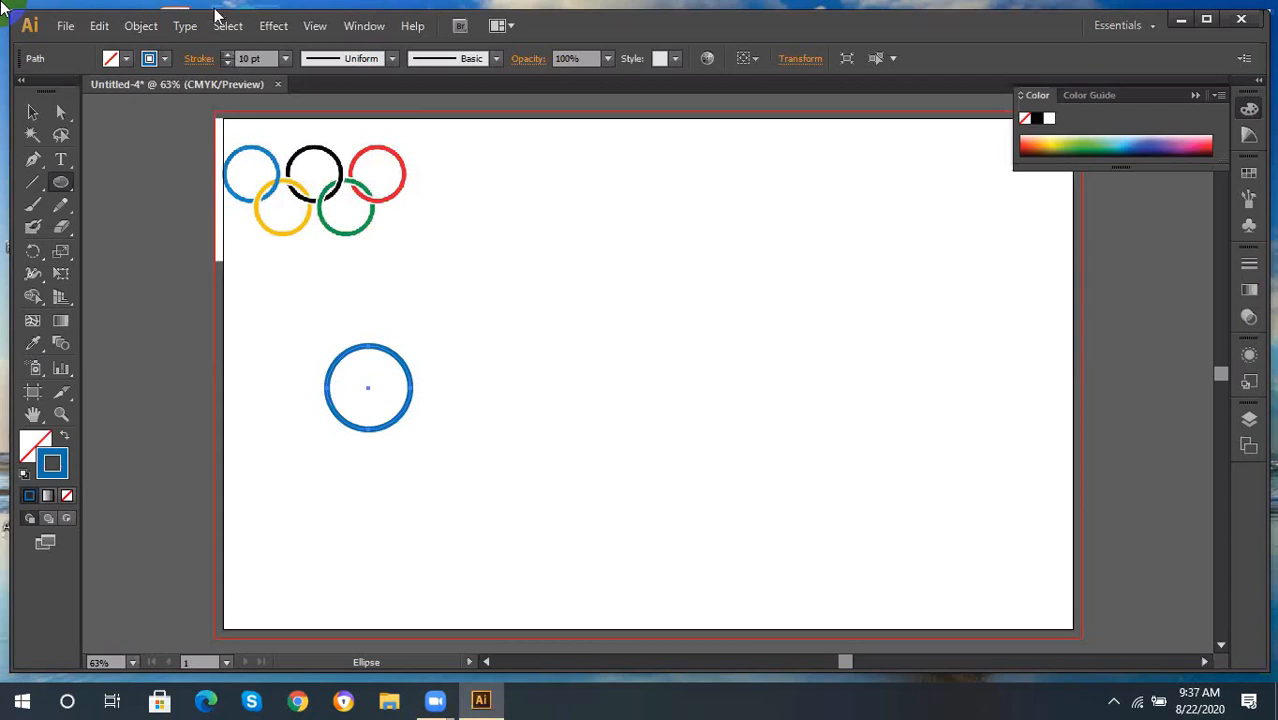
Duplicate the blue ring twice to the right, making a horizontal row of three evenly spaced rings.
click(32, 112)
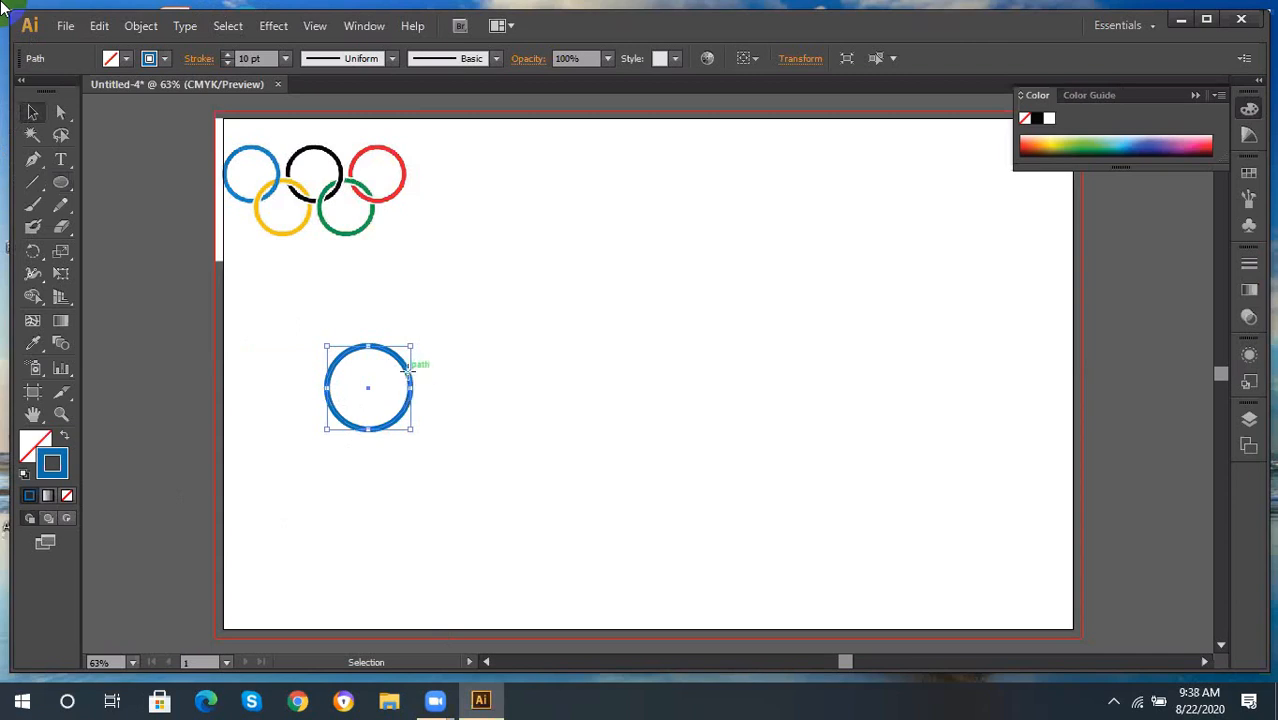
drag(408, 371, 607, 411)
click(685, 405)
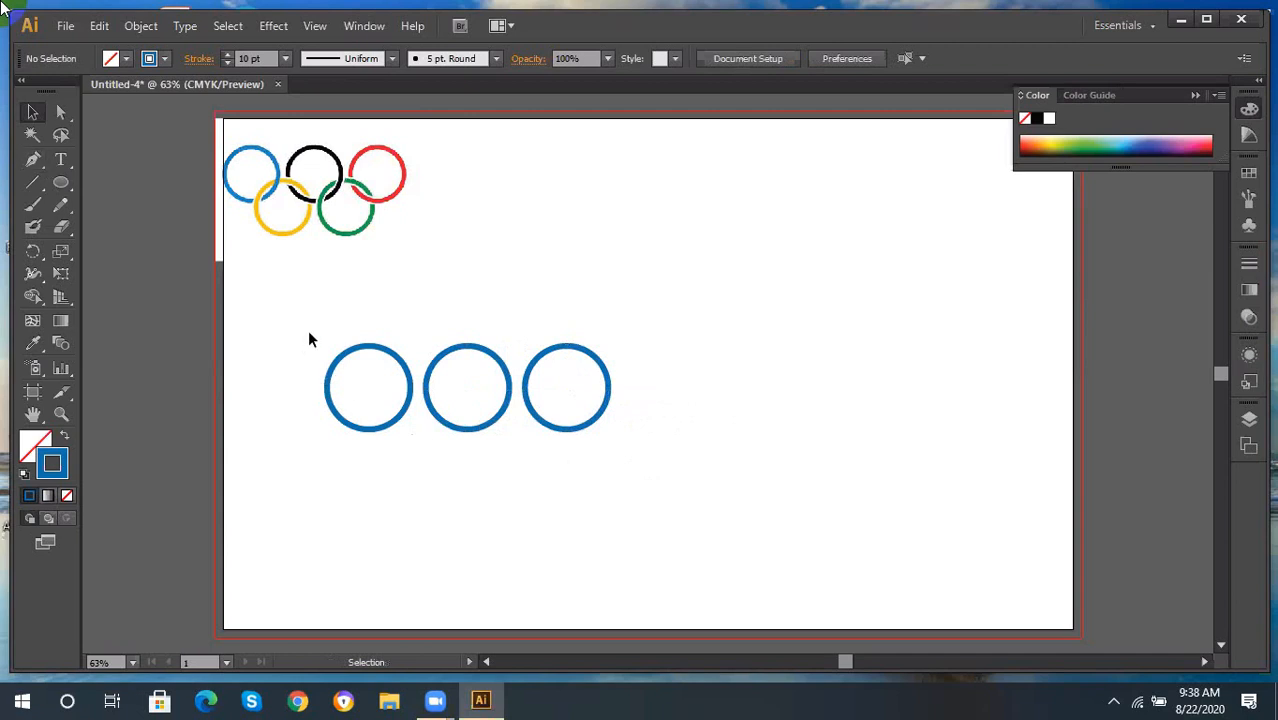
Select the first two rings of the row and remove the first from the selection, keeping only the middle ring selected.
drag(310, 334, 511, 457)
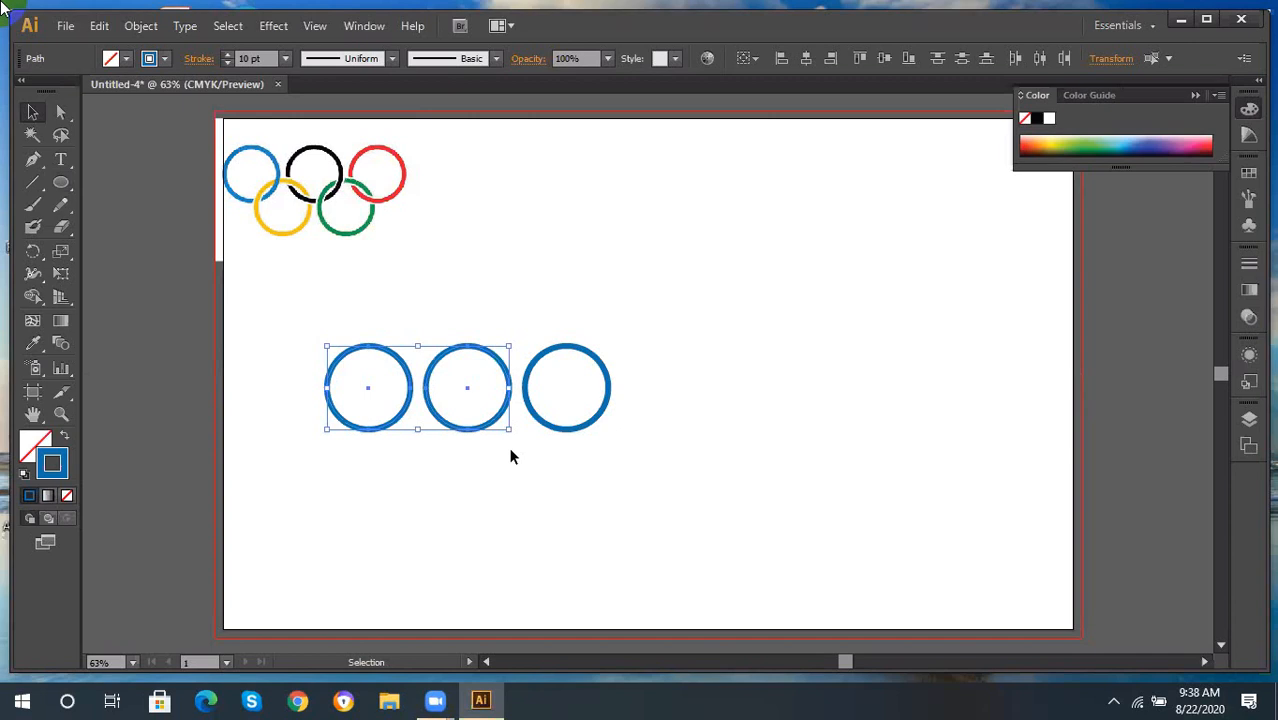
click(427, 373)
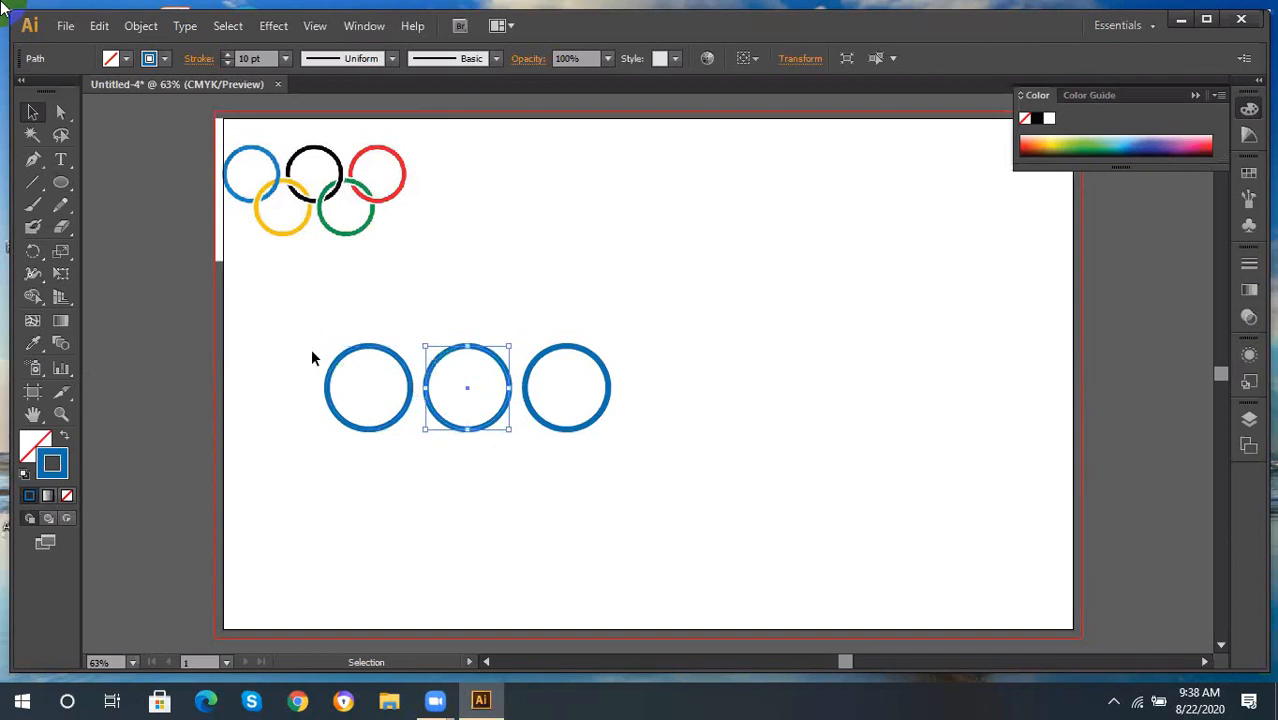
drag(318, 347, 512, 428)
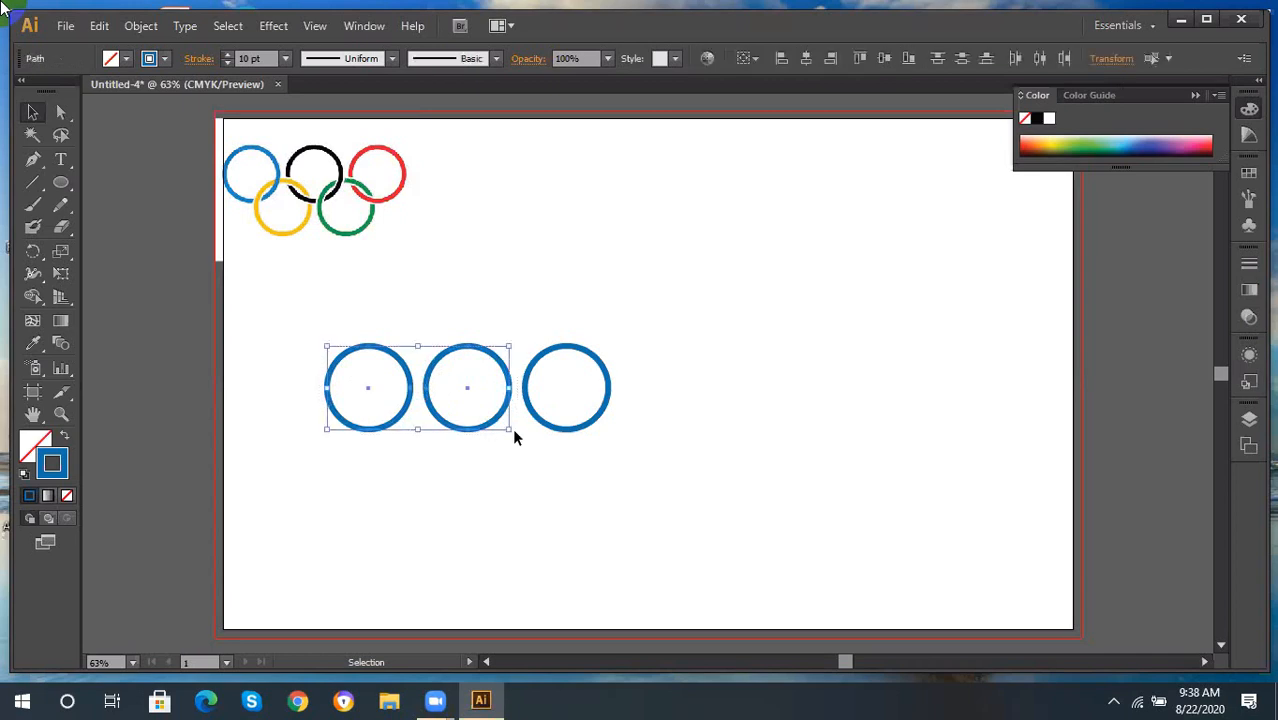
shift+click(406, 363)
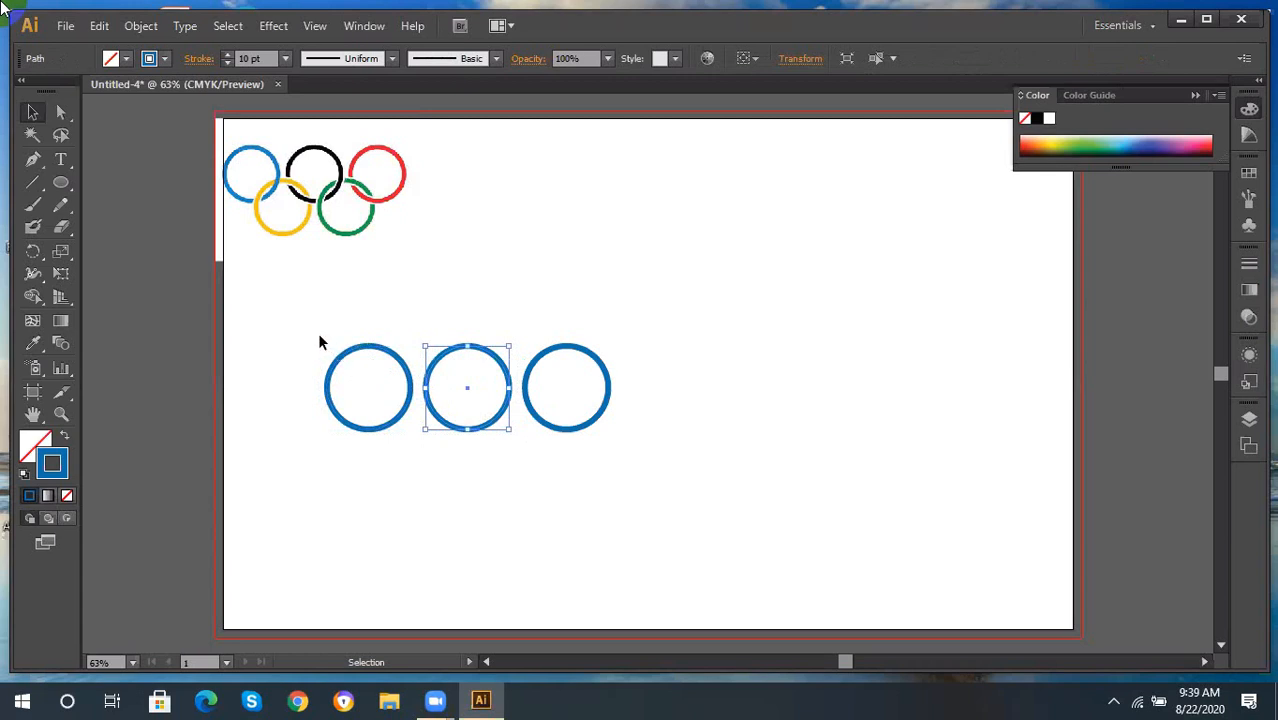
Duplicate the first two rings of the row diagonally down to form an overlapping lower row of two rings.
drag(319, 336, 513, 452)
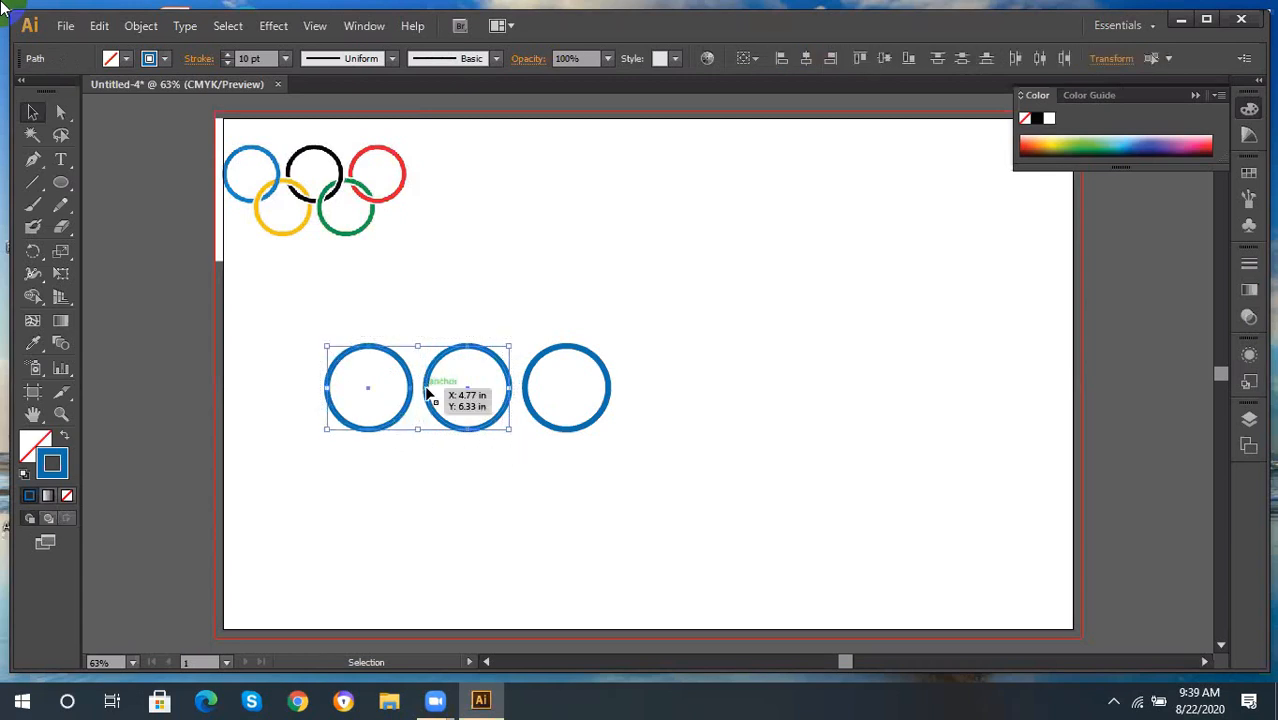
drag(427, 388, 480, 442)
drag(478, 441, 478, 450)
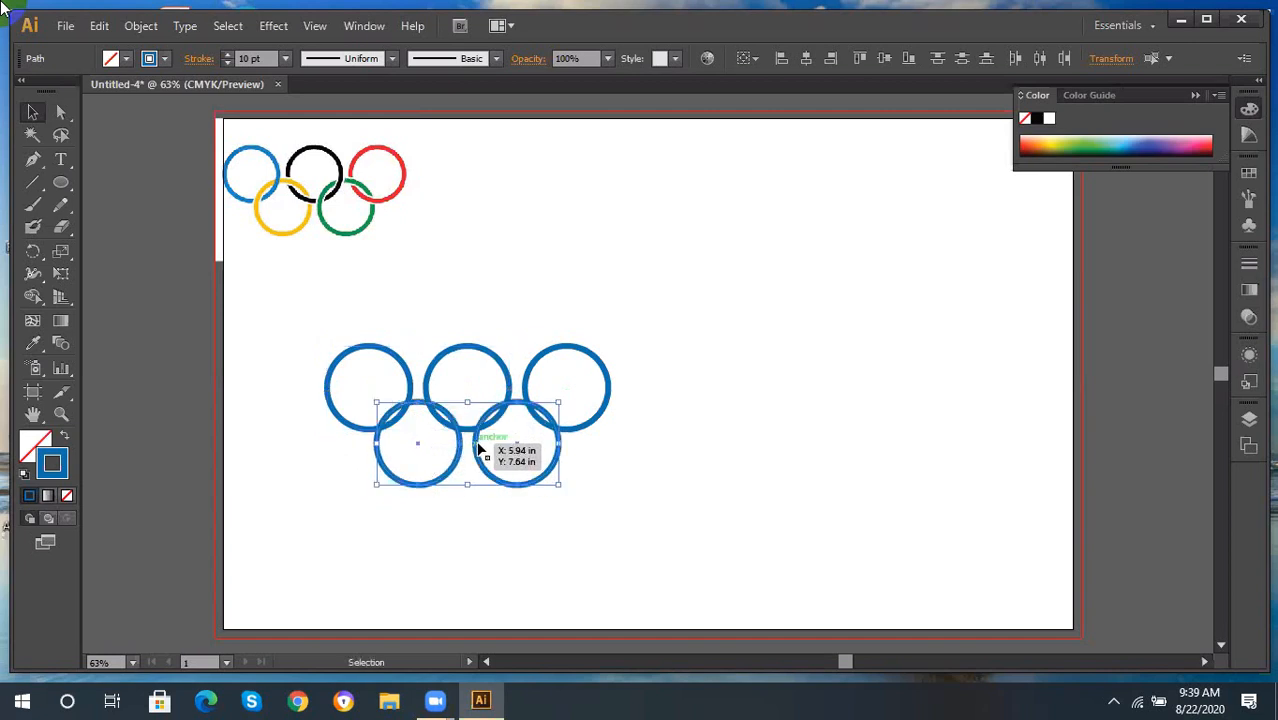
click(858, 385)
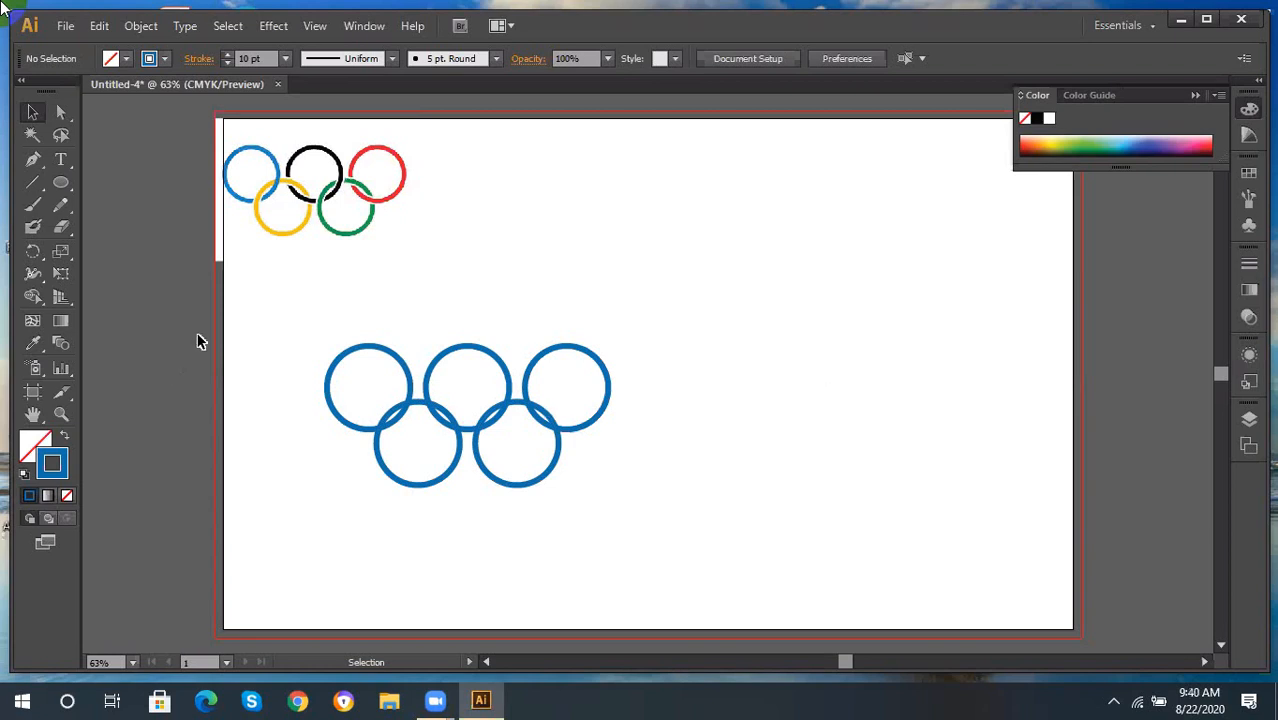
Select all five drawn rings and expand their fill and stroke into filled shapes.
drag(312, 343, 645, 508)
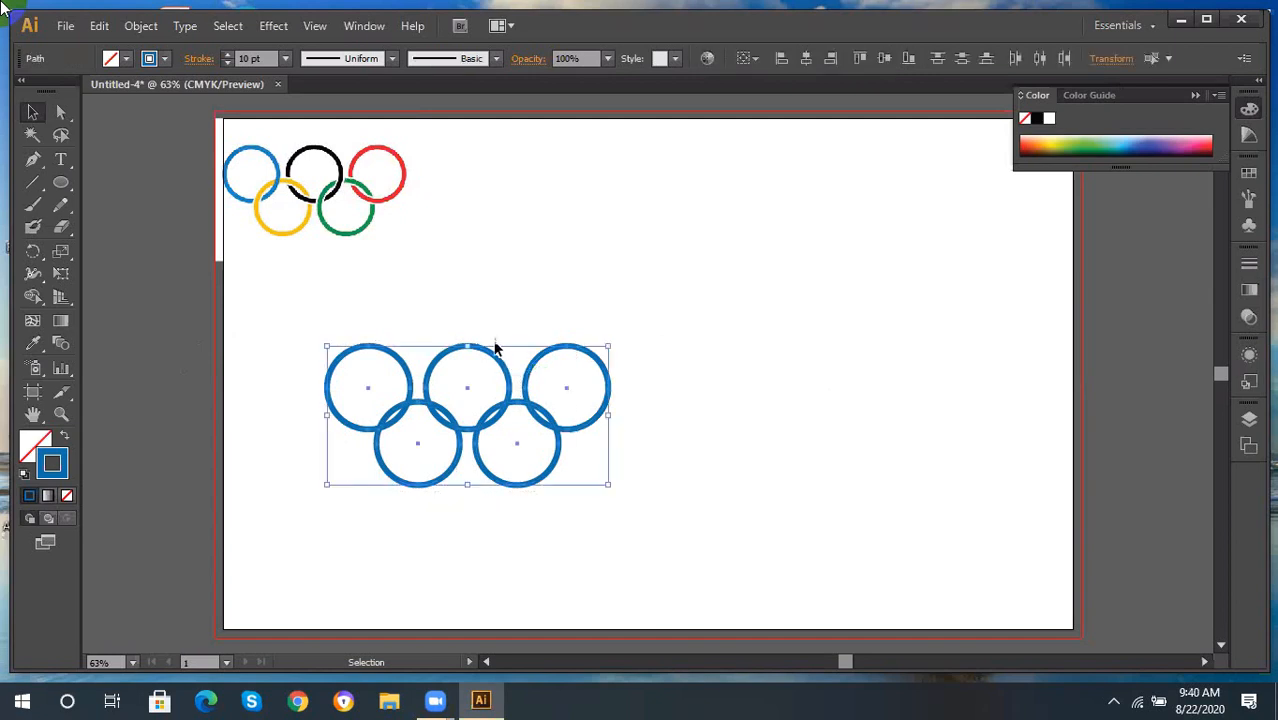
click(141, 26)
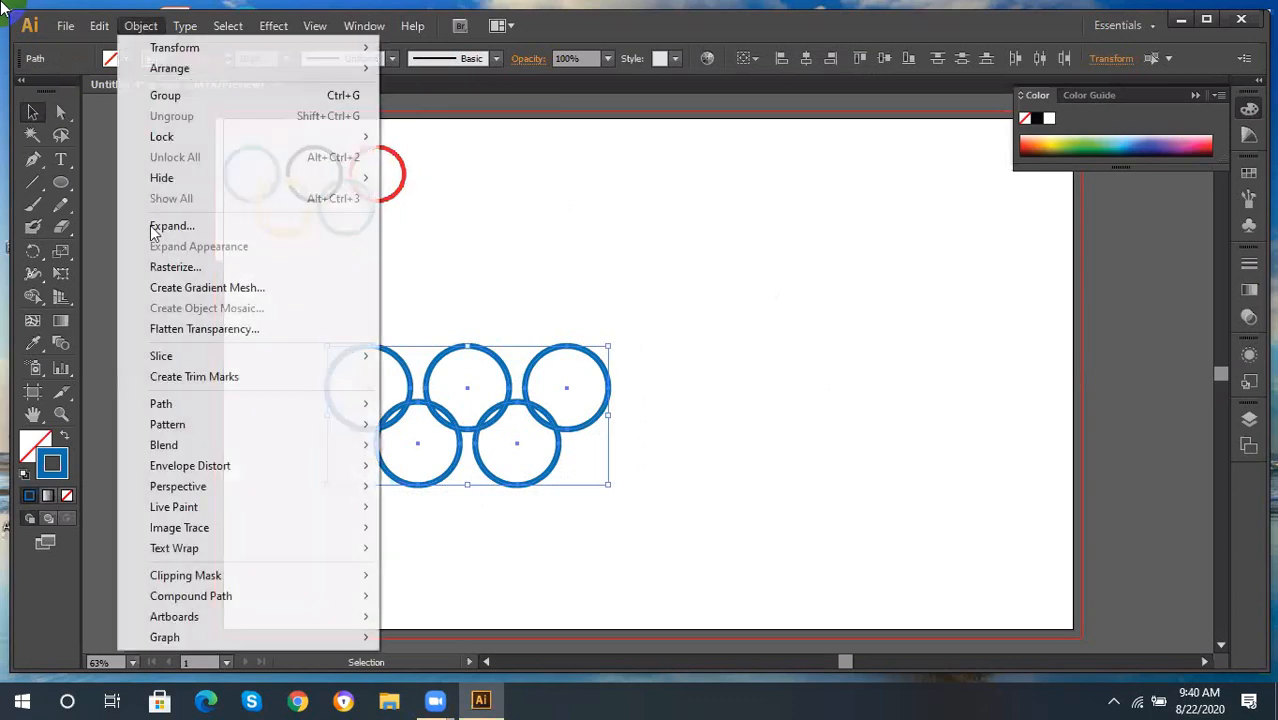
click(165, 226)
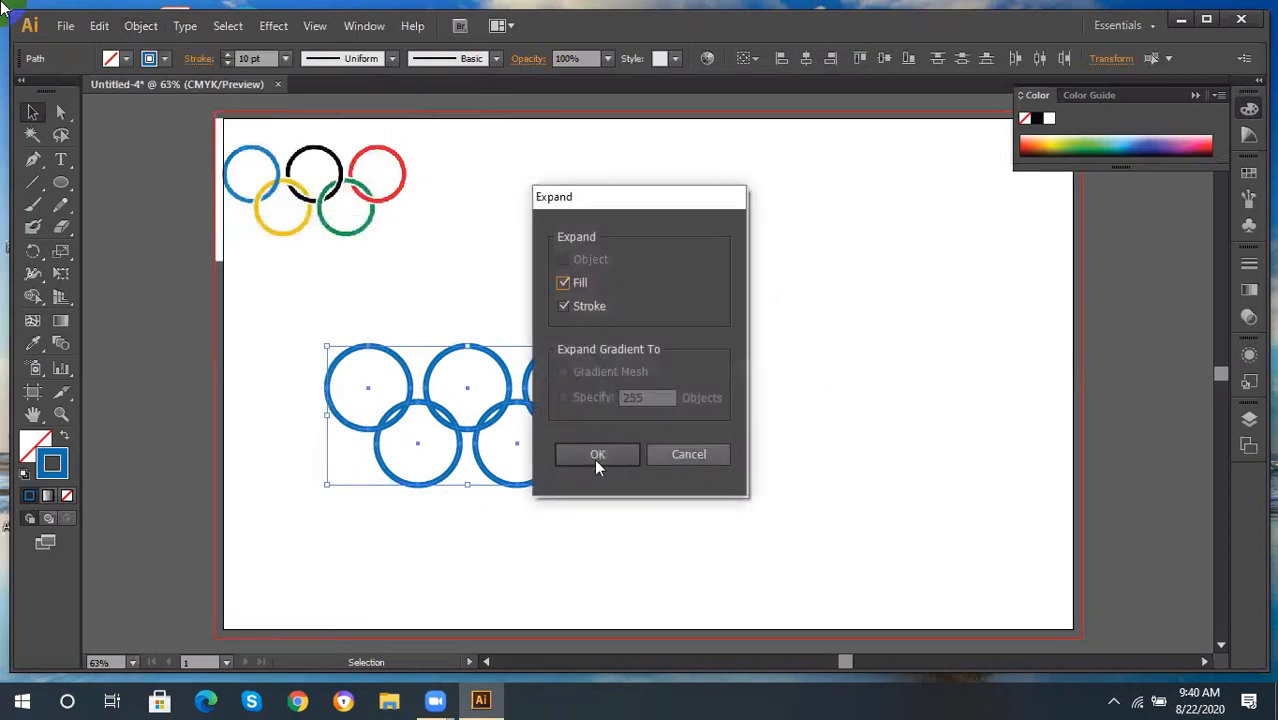
click(593, 455)
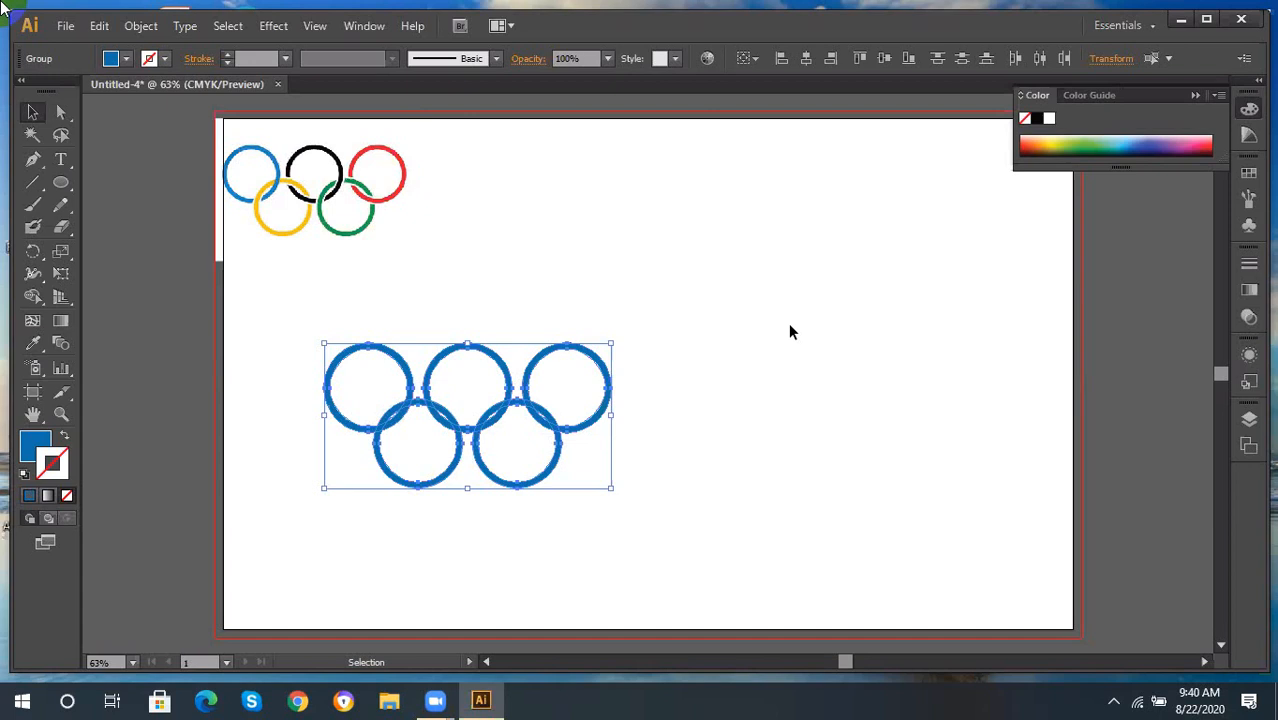
click(749, 355)
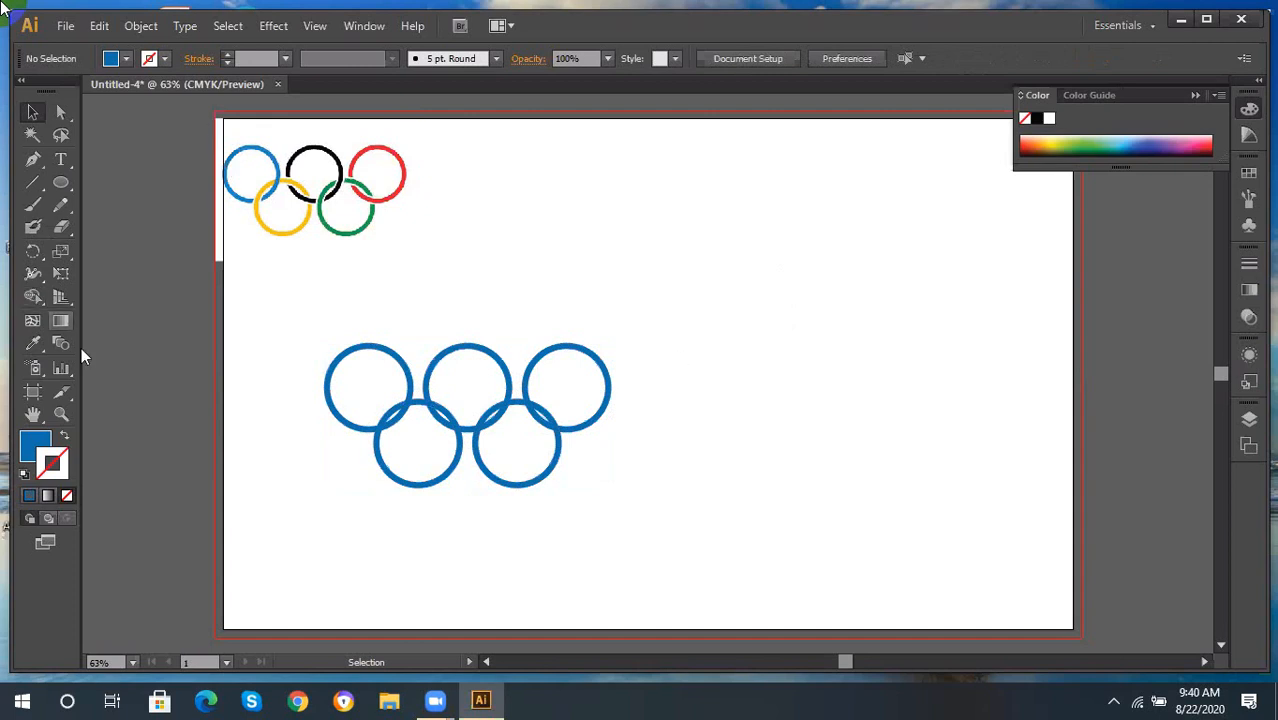
Apply a light blue stroke to the first ring of the upper row.
click(335, 378)
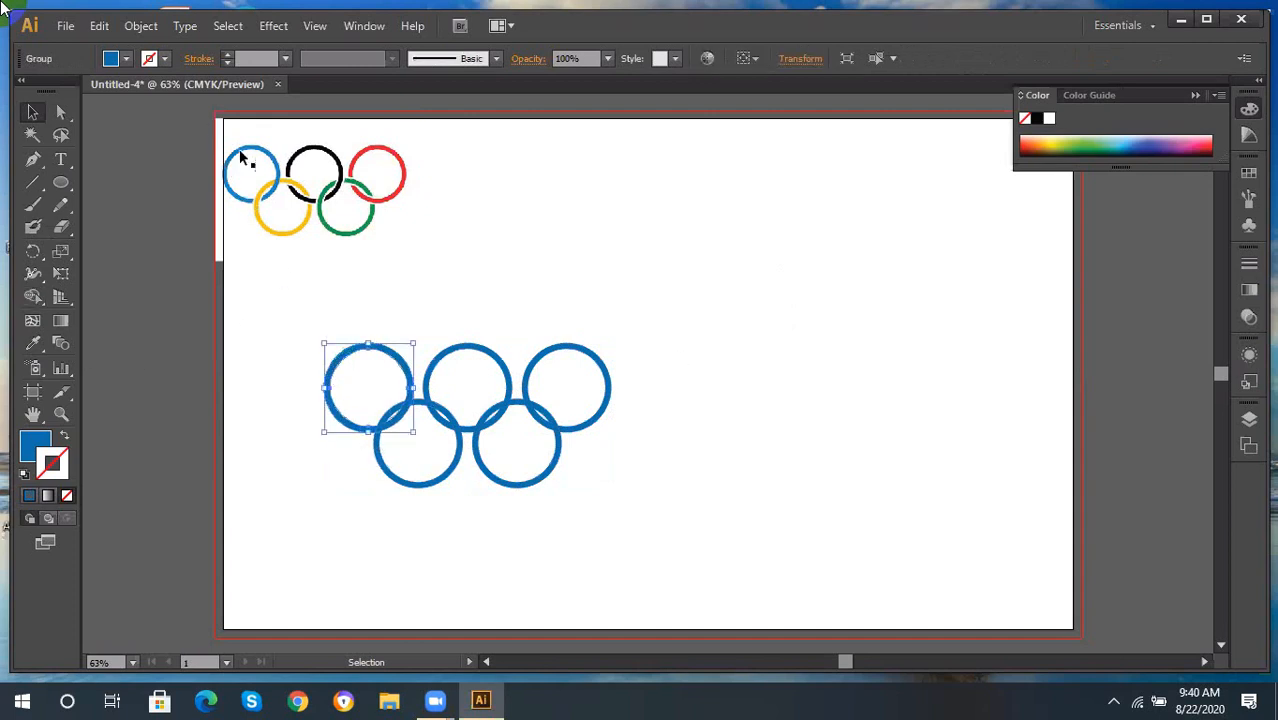
click(1124, 145)
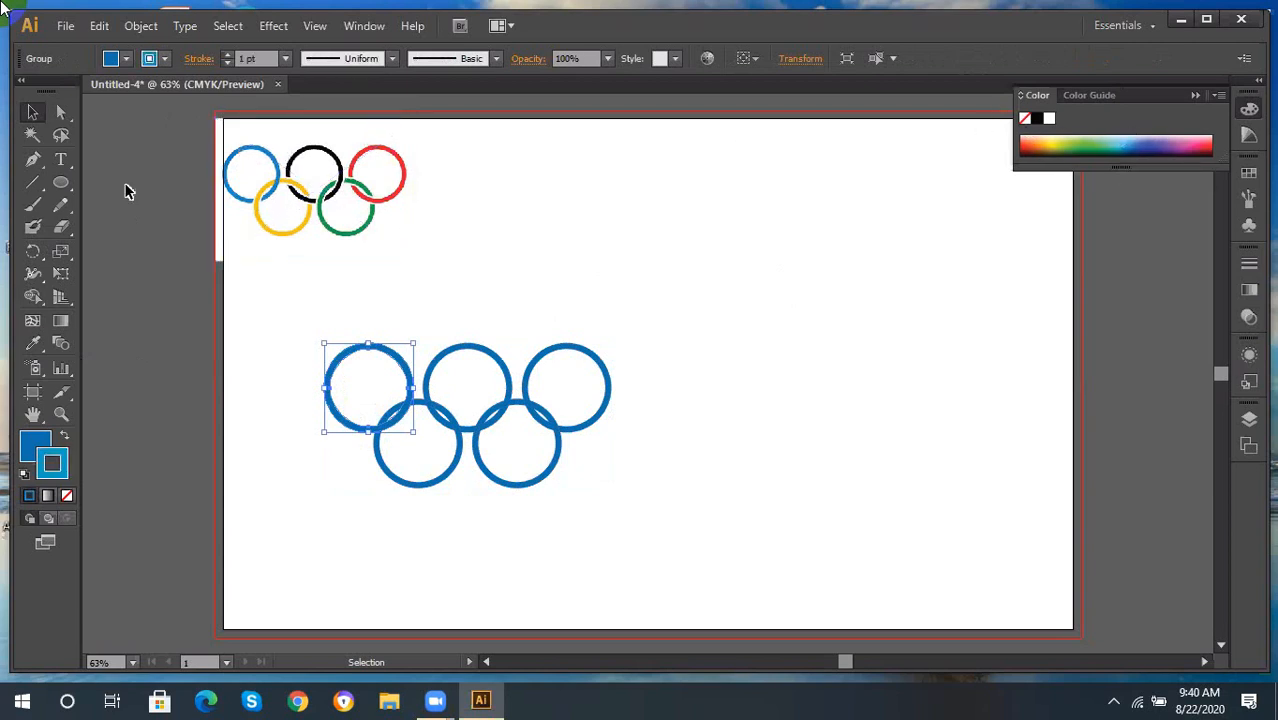
Set both the stroke and the fill of the upper row's middle ring to black.
click(449, 358)
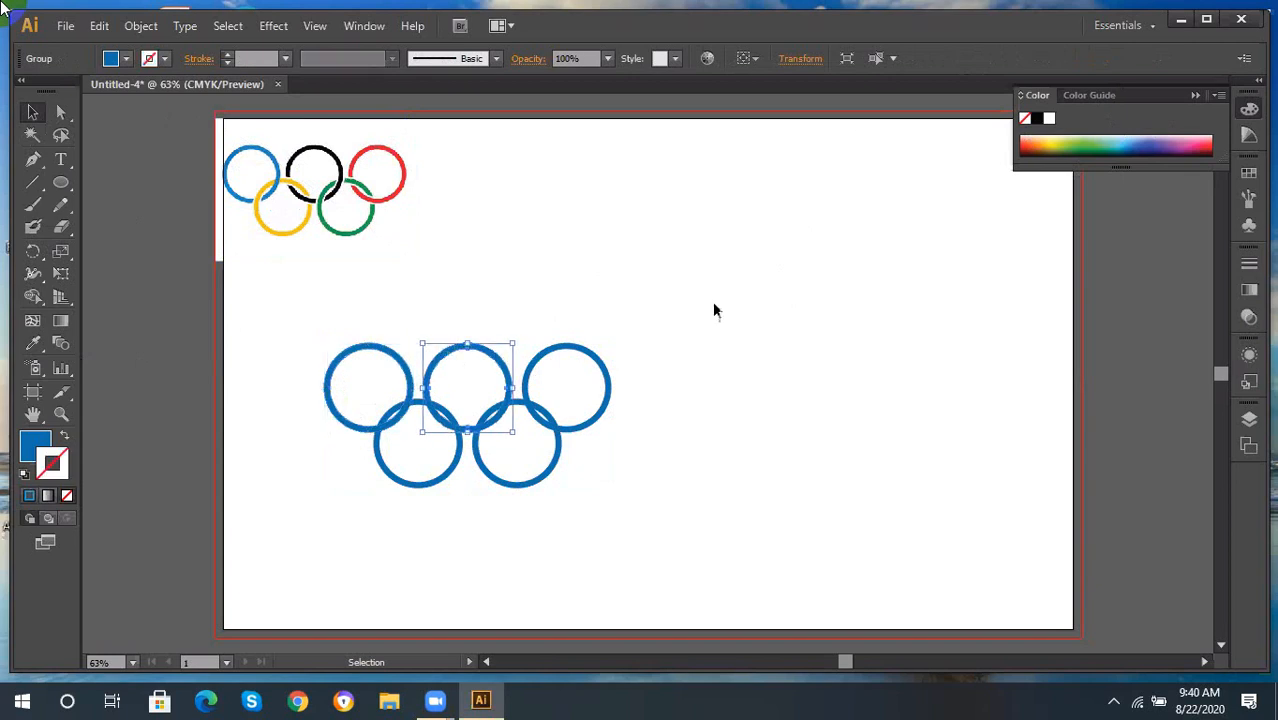
click(1037, 119)
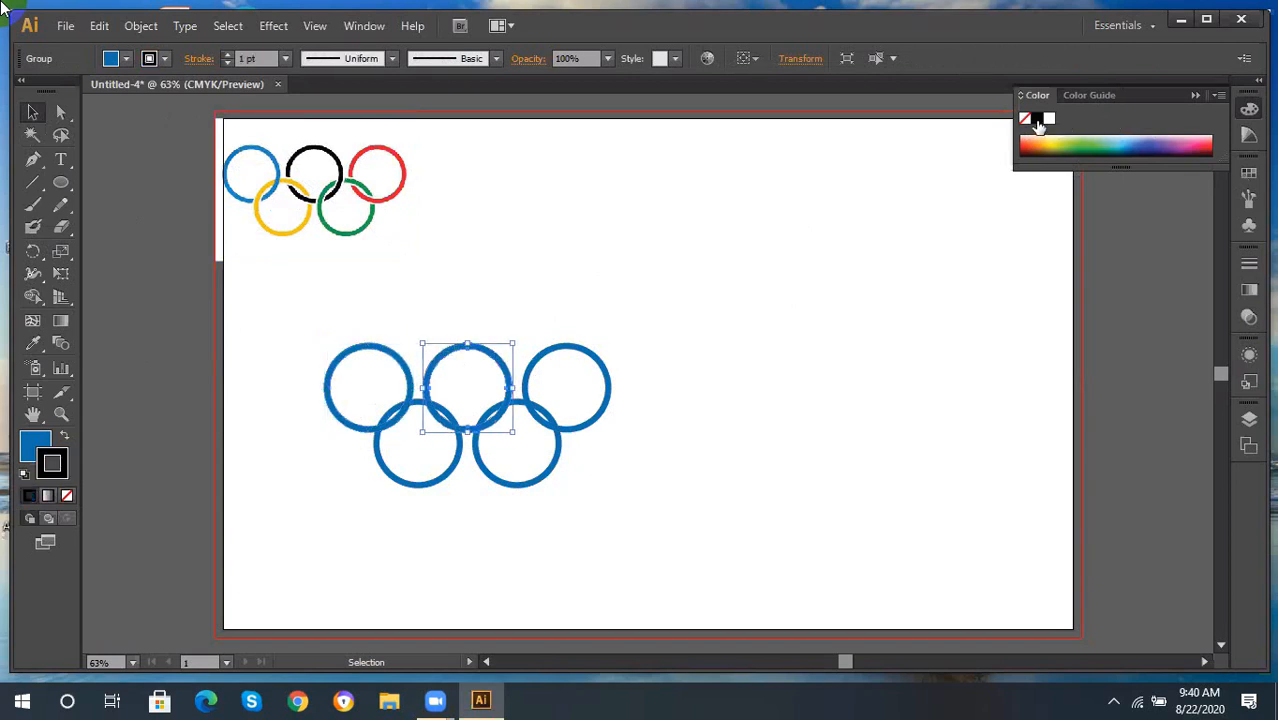
click(30, 448)
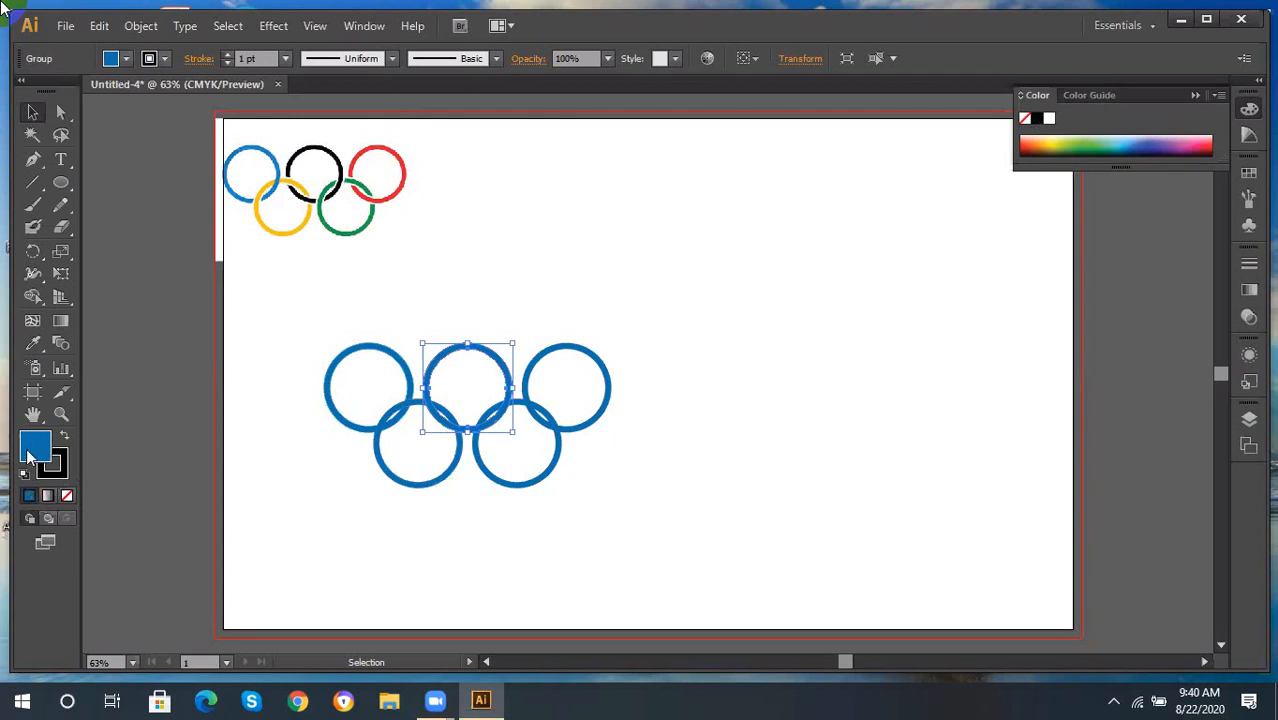
click(1038, 120)
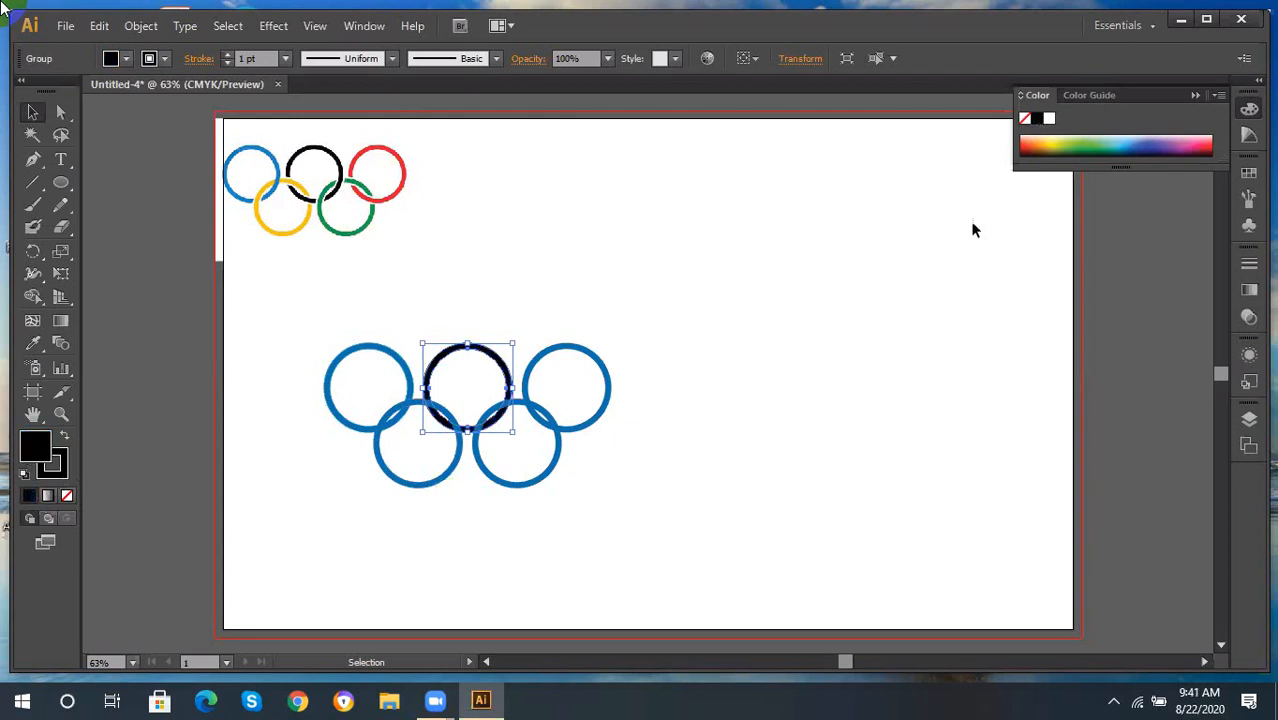
Fill the upper row's third ring with a bright red from the CMYK spectrum, trying several shades to match the reference logo.
click(561, 345)
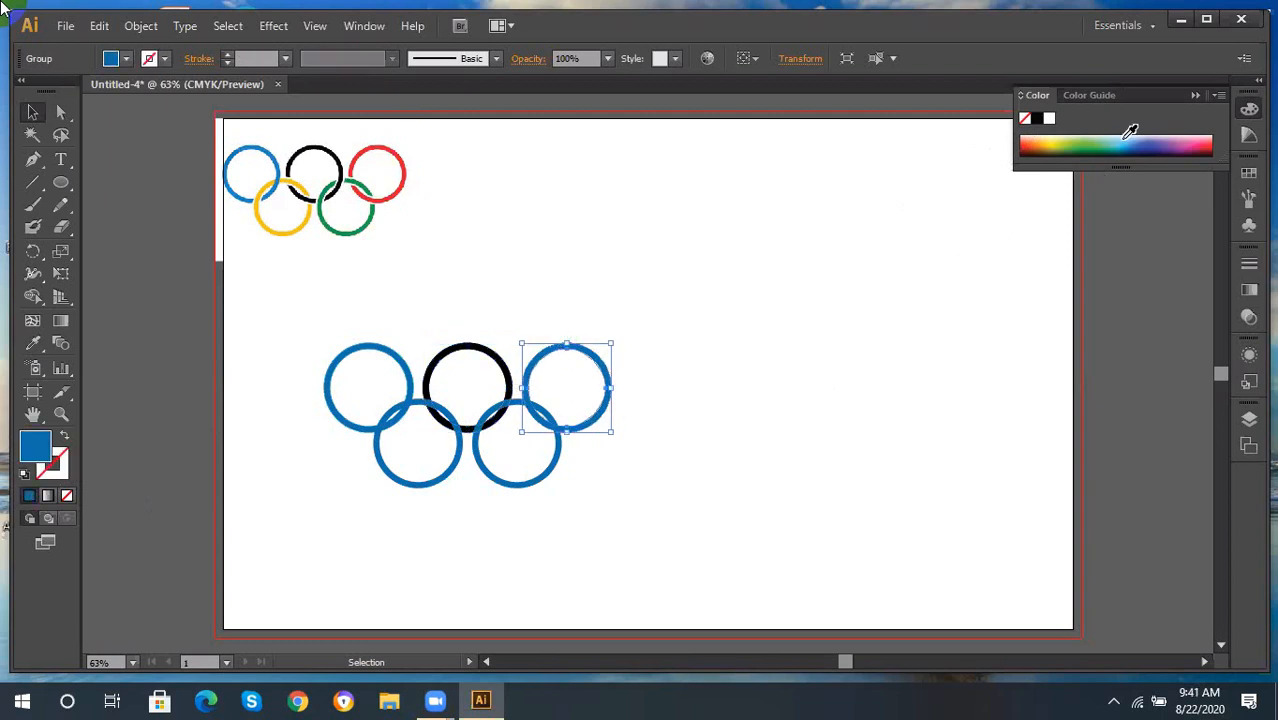
click(1209, 141)
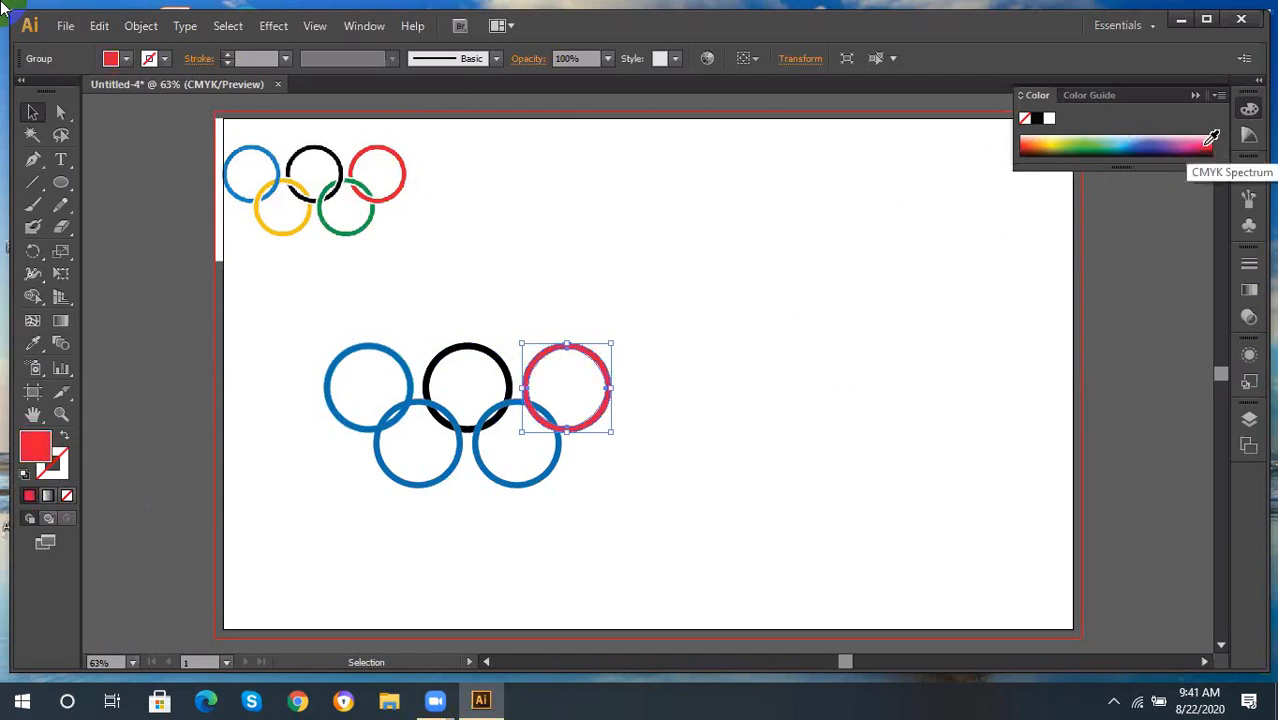
click(1209, 145)
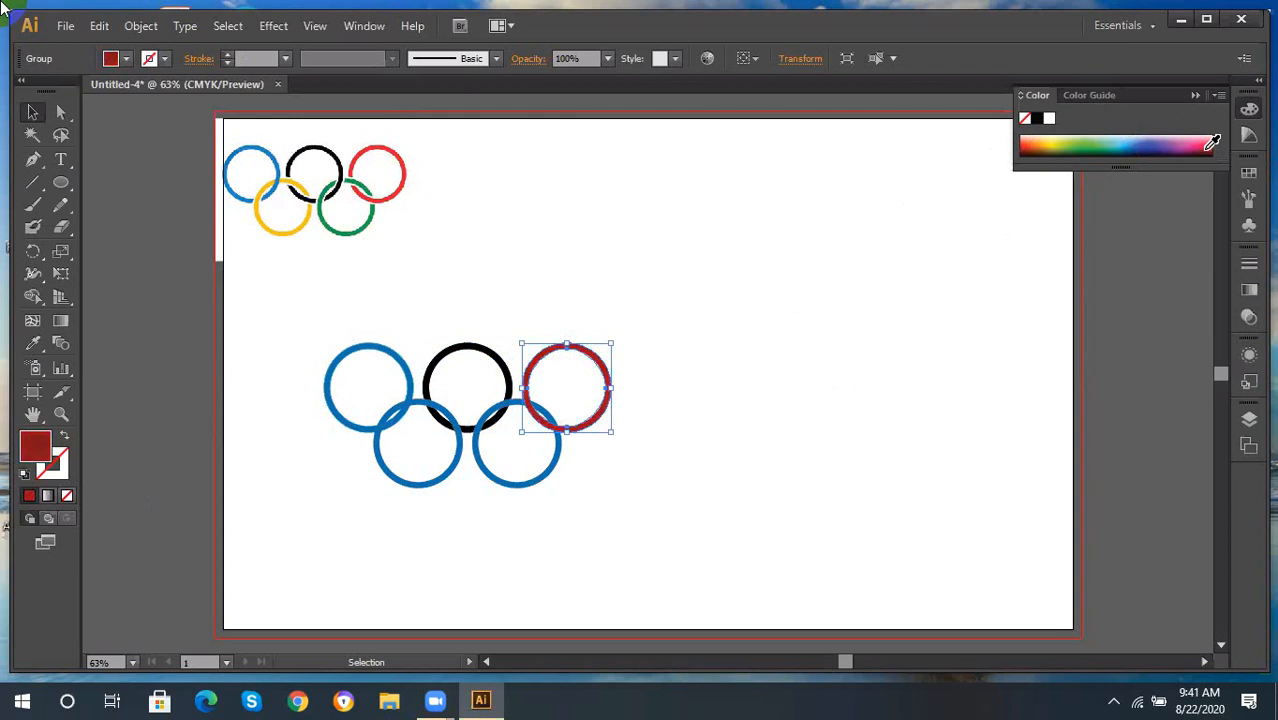
click(1209, 141)
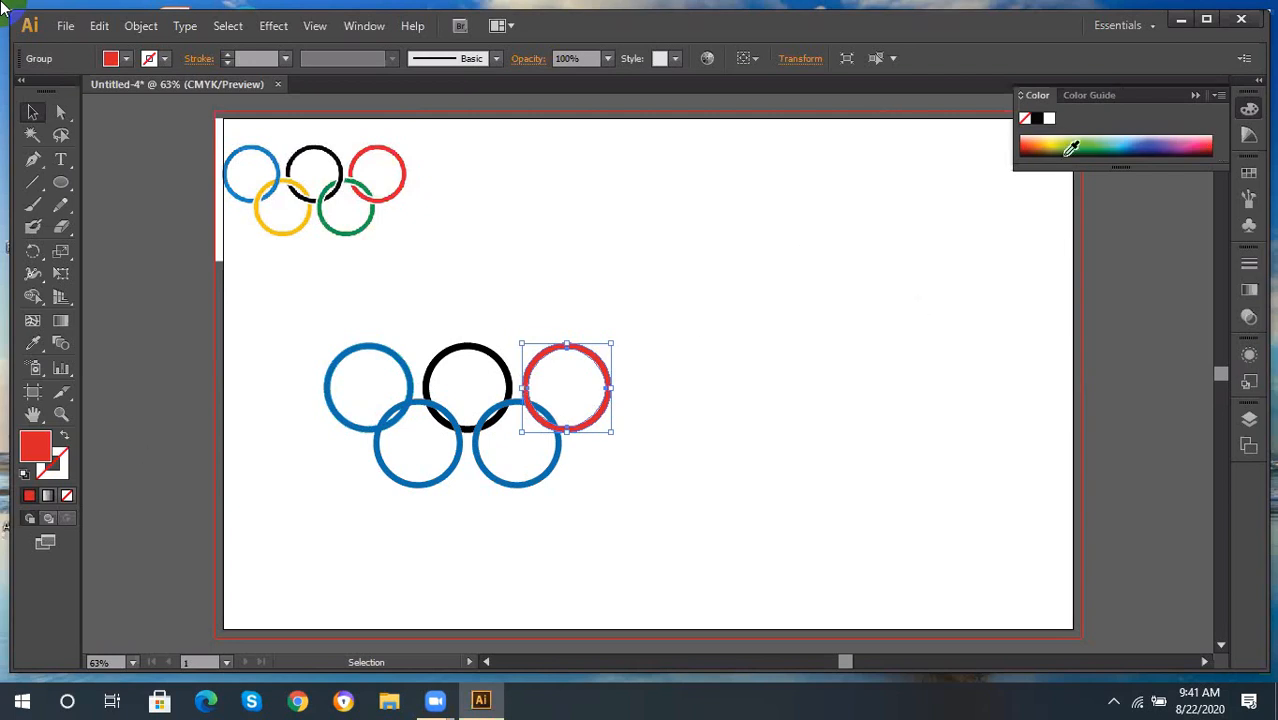
click(1032, 142)
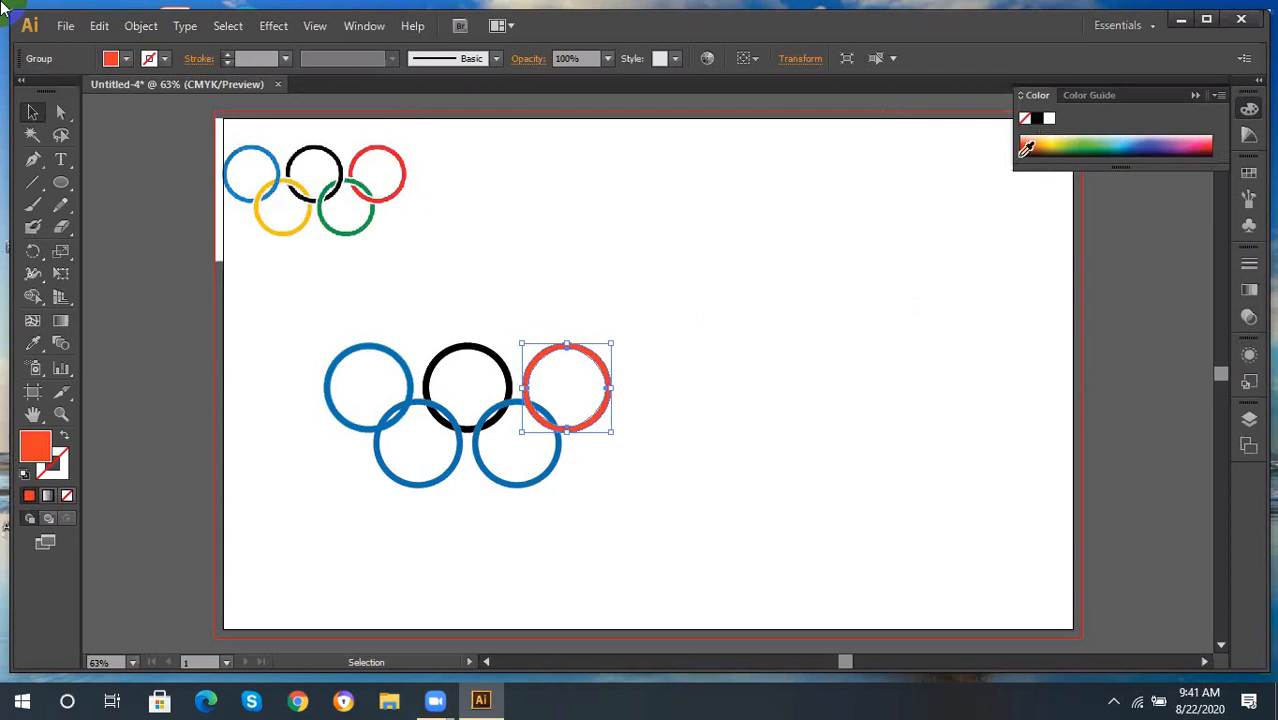
click(1032, 143)
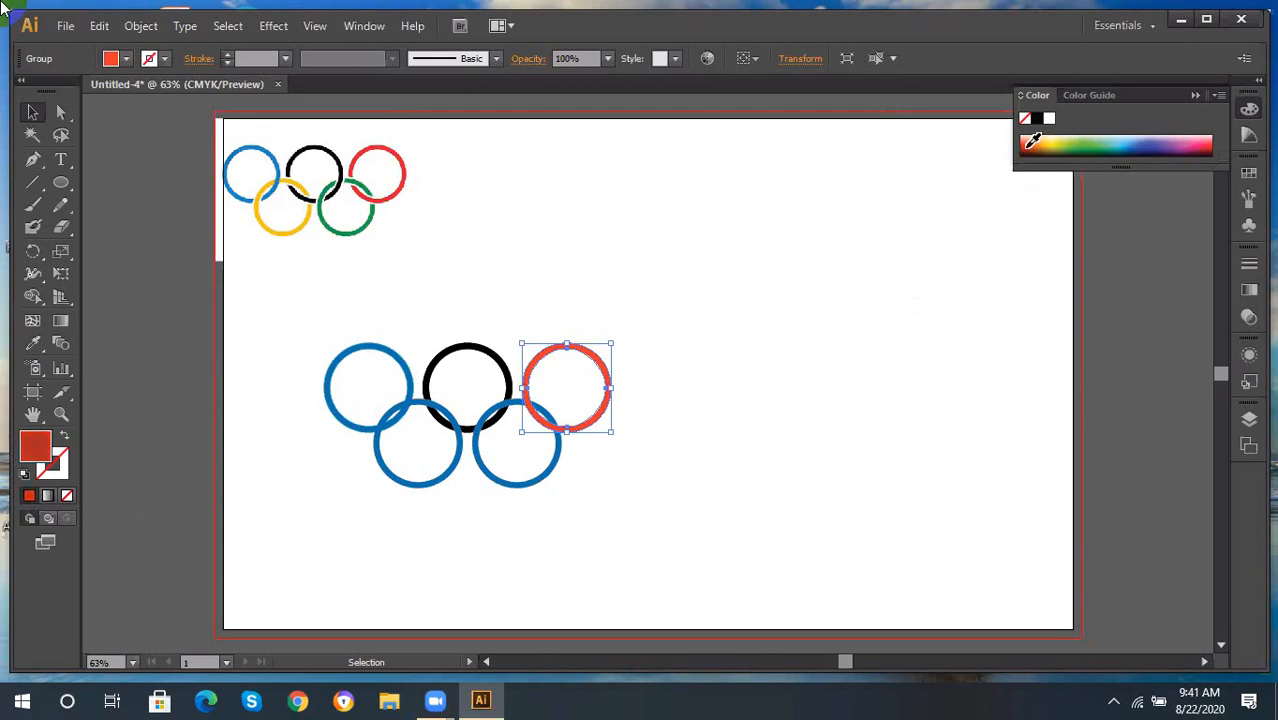
click(1214, 150)
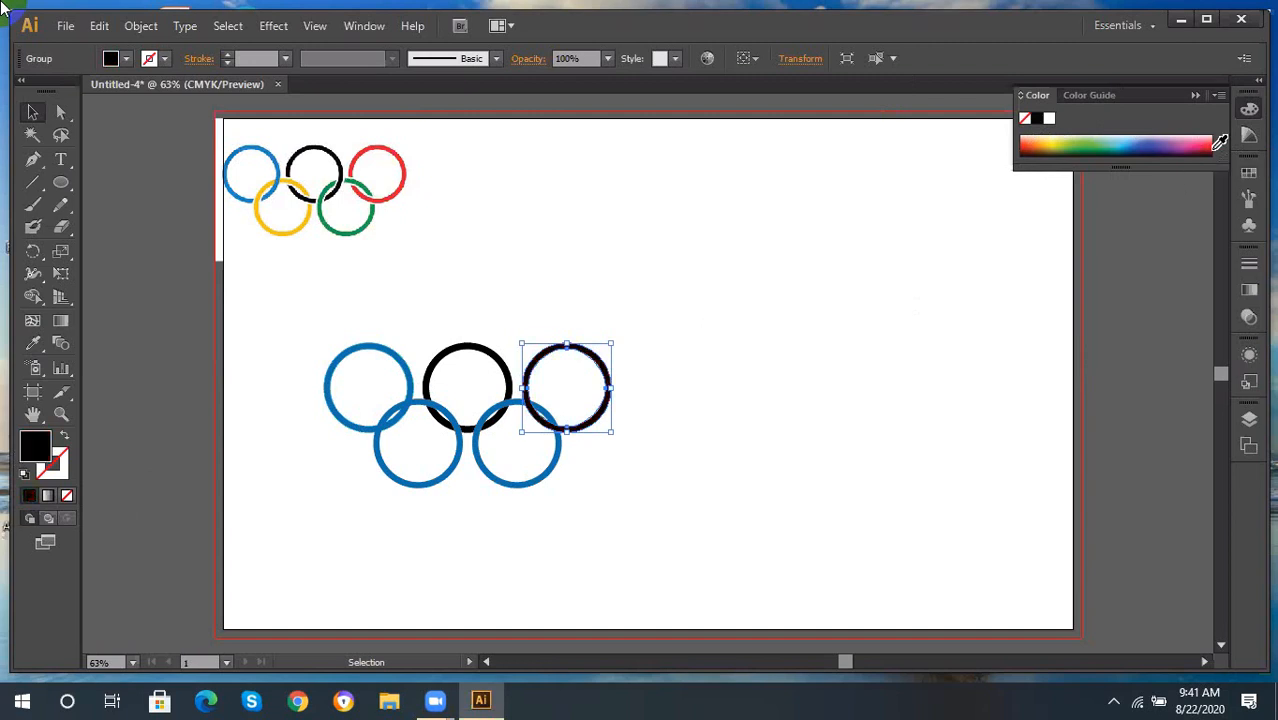
click(1218, 137)
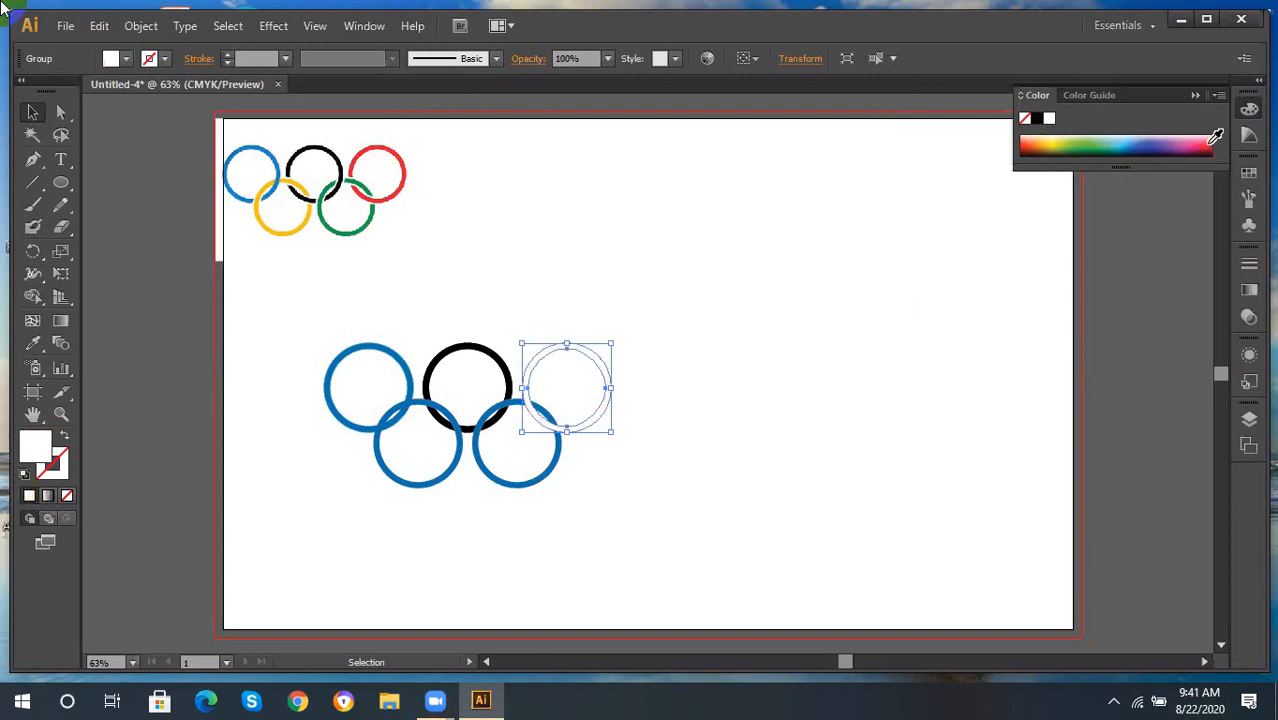
click(1209, 143)
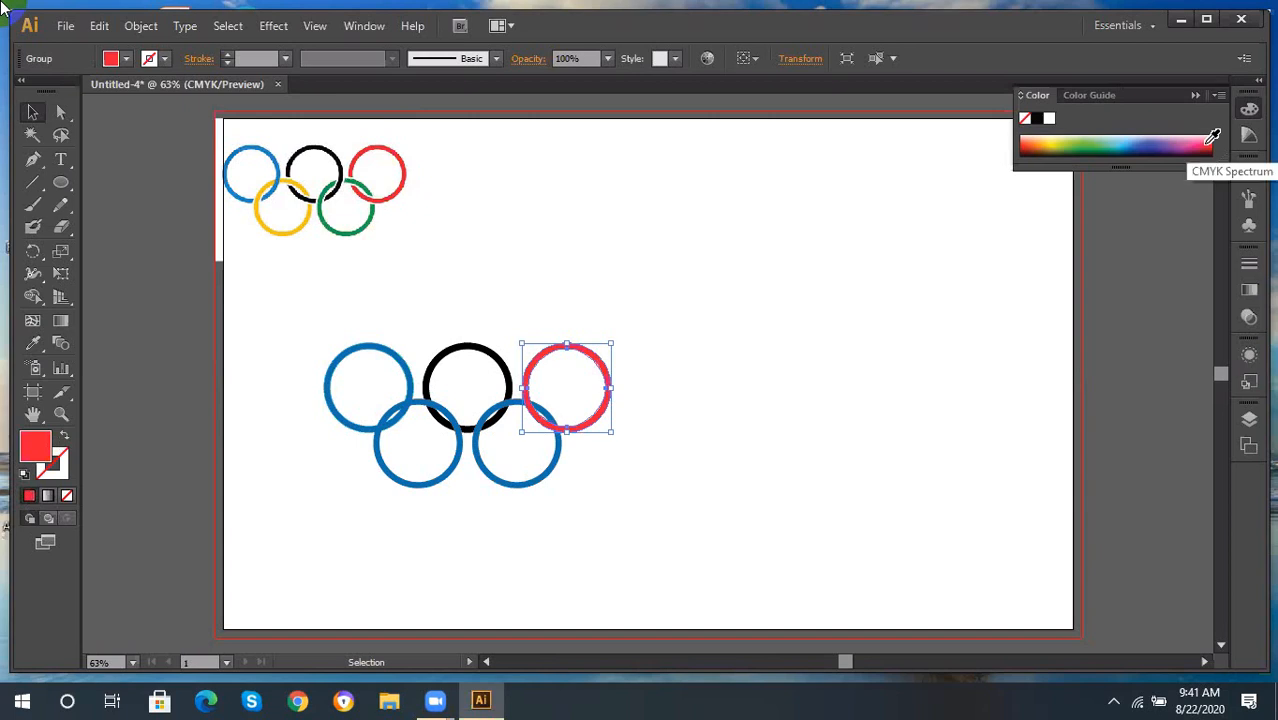
click(810, 352)
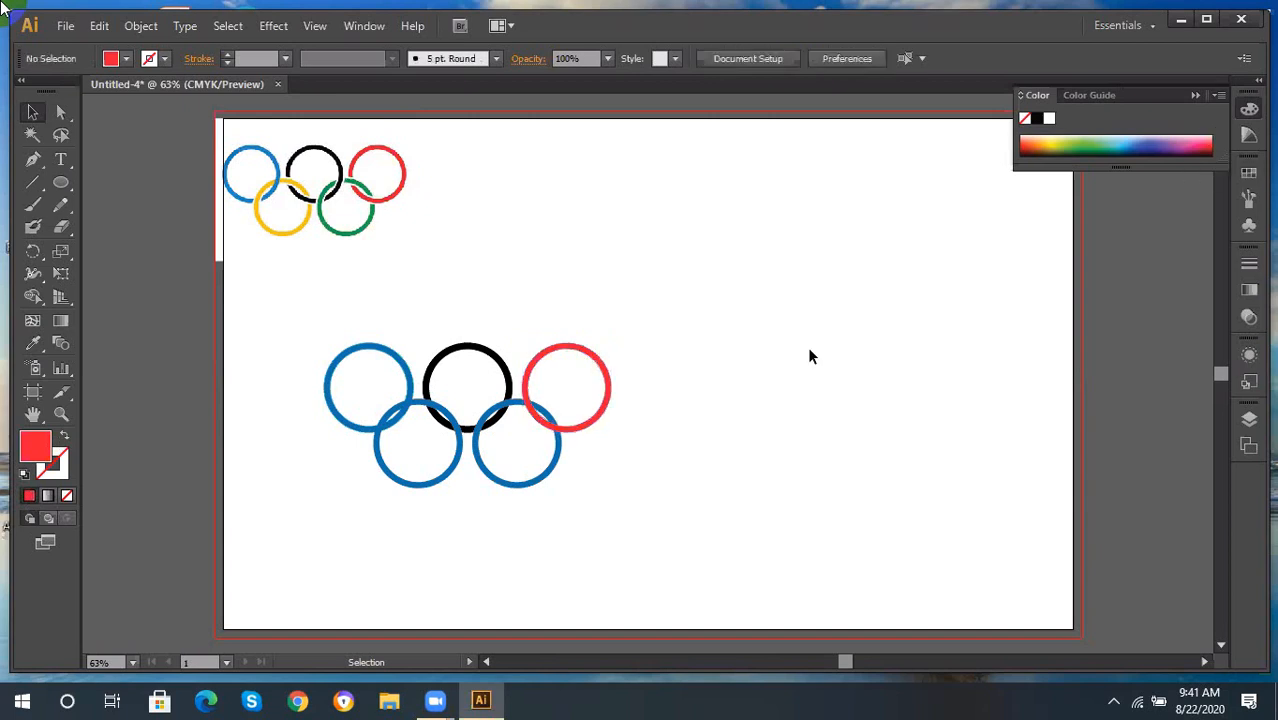
Fill the first ring of the lower row with a yellow sampled from the CMYK spectrum, trying several shades.
click(373, 458)
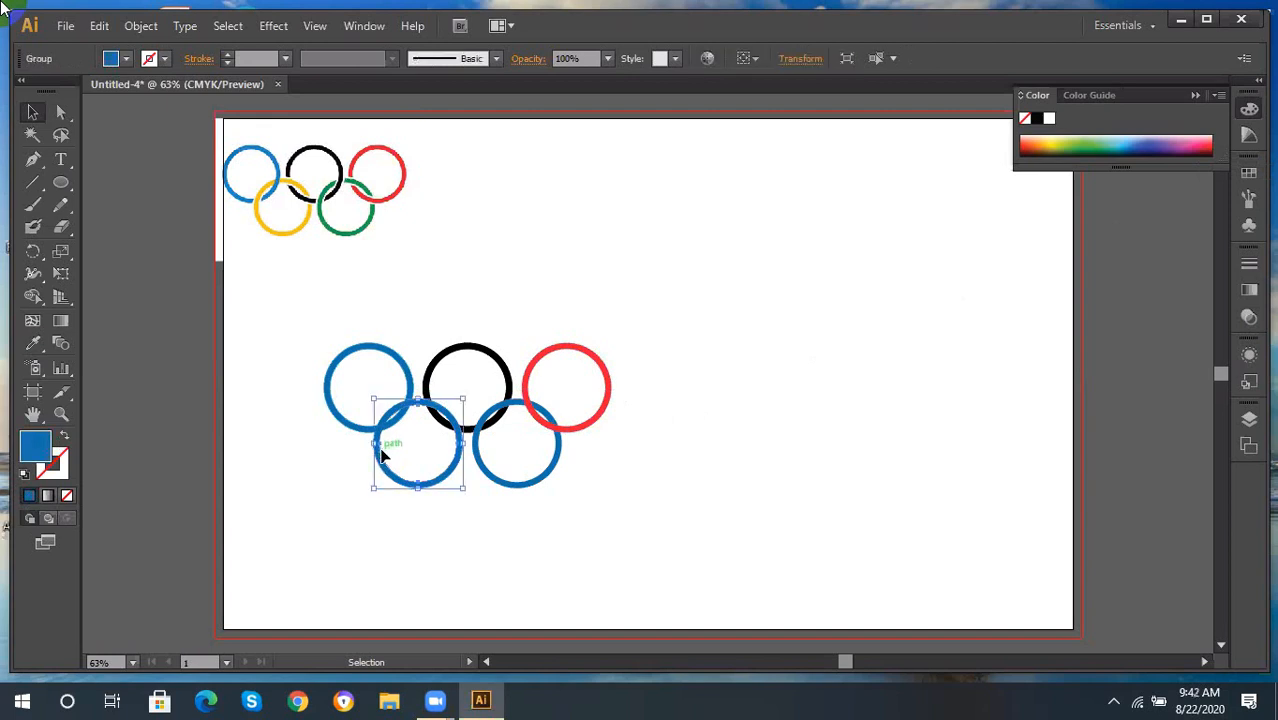
click(1054, 146)
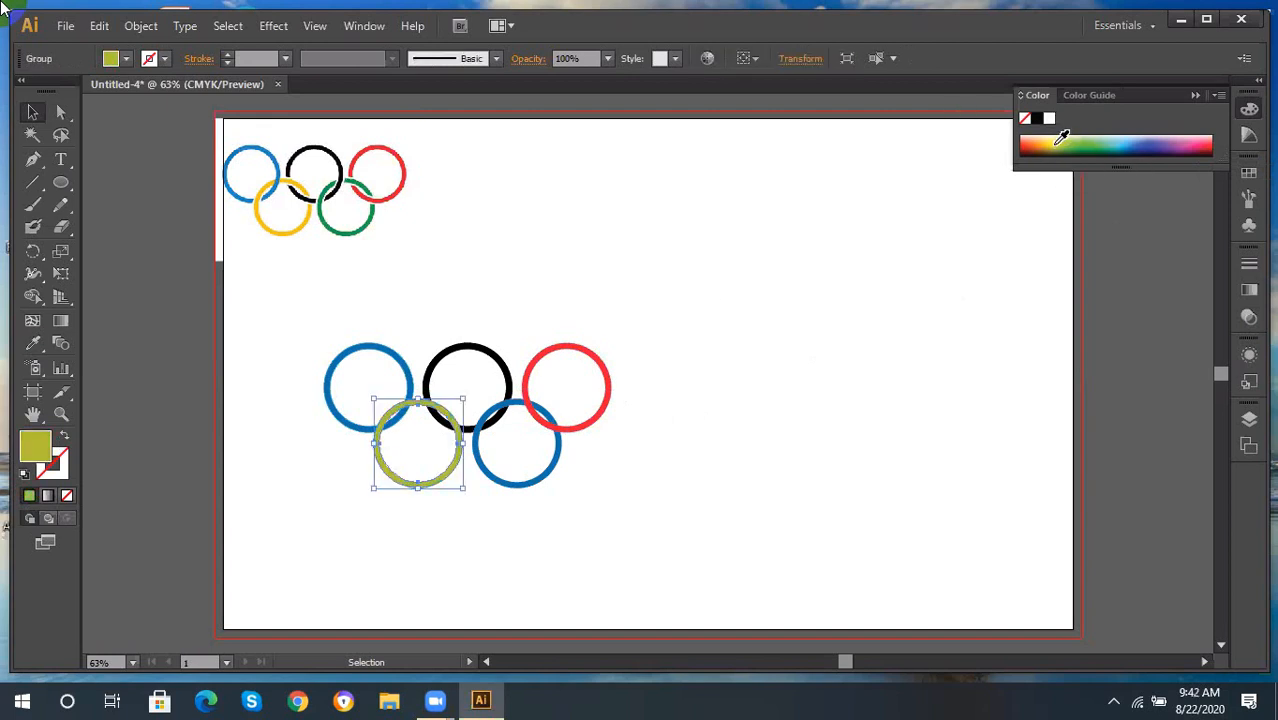
click(1051, 141)
click(1052, 140)
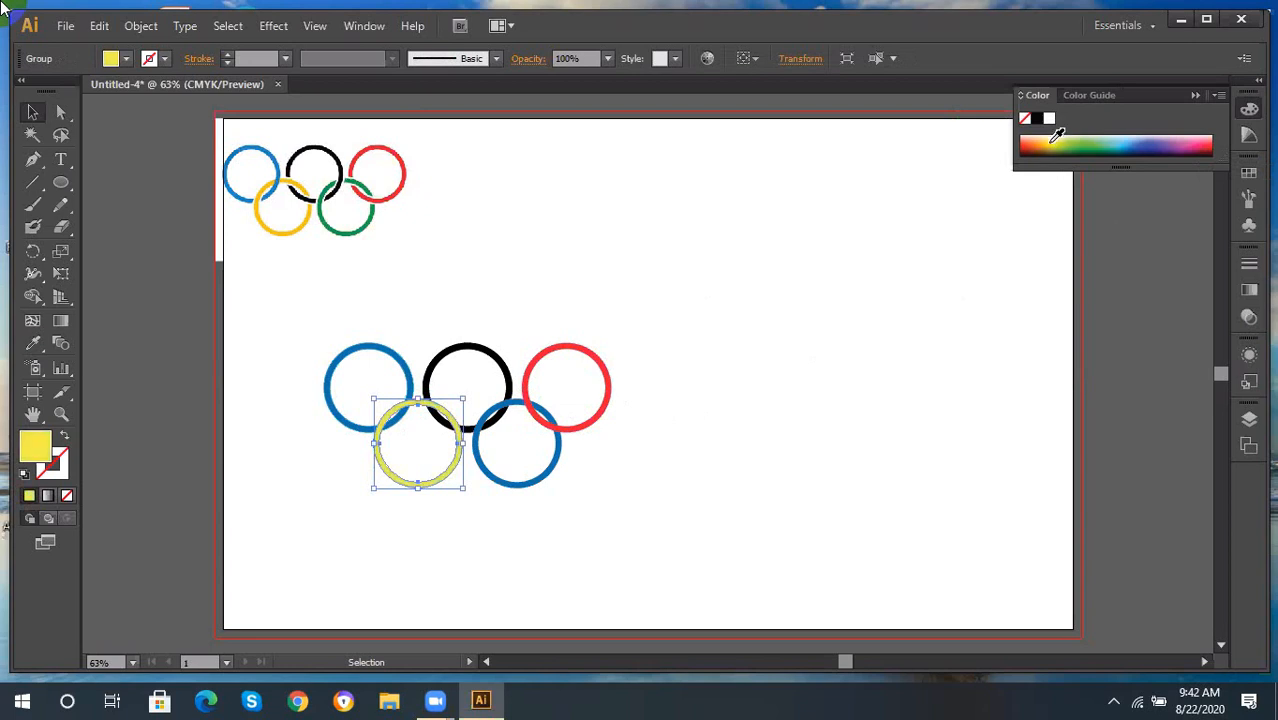
click(1051, 139)
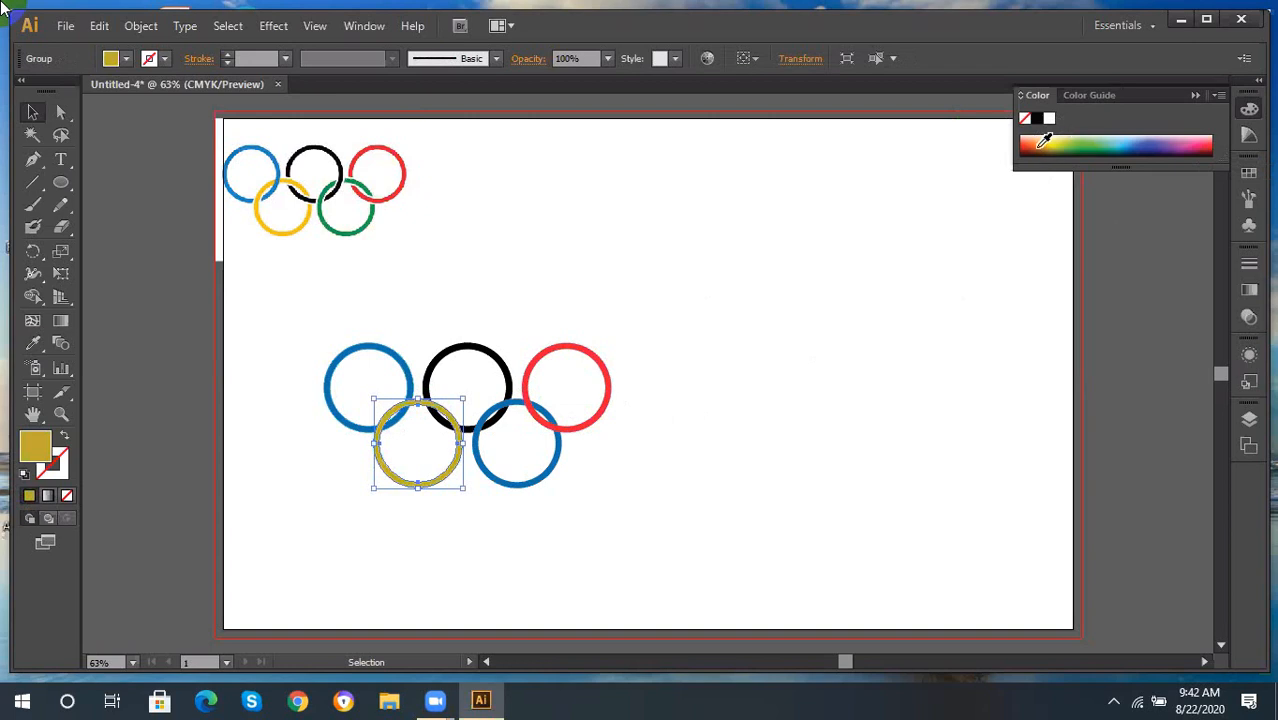
click(1052, 139)
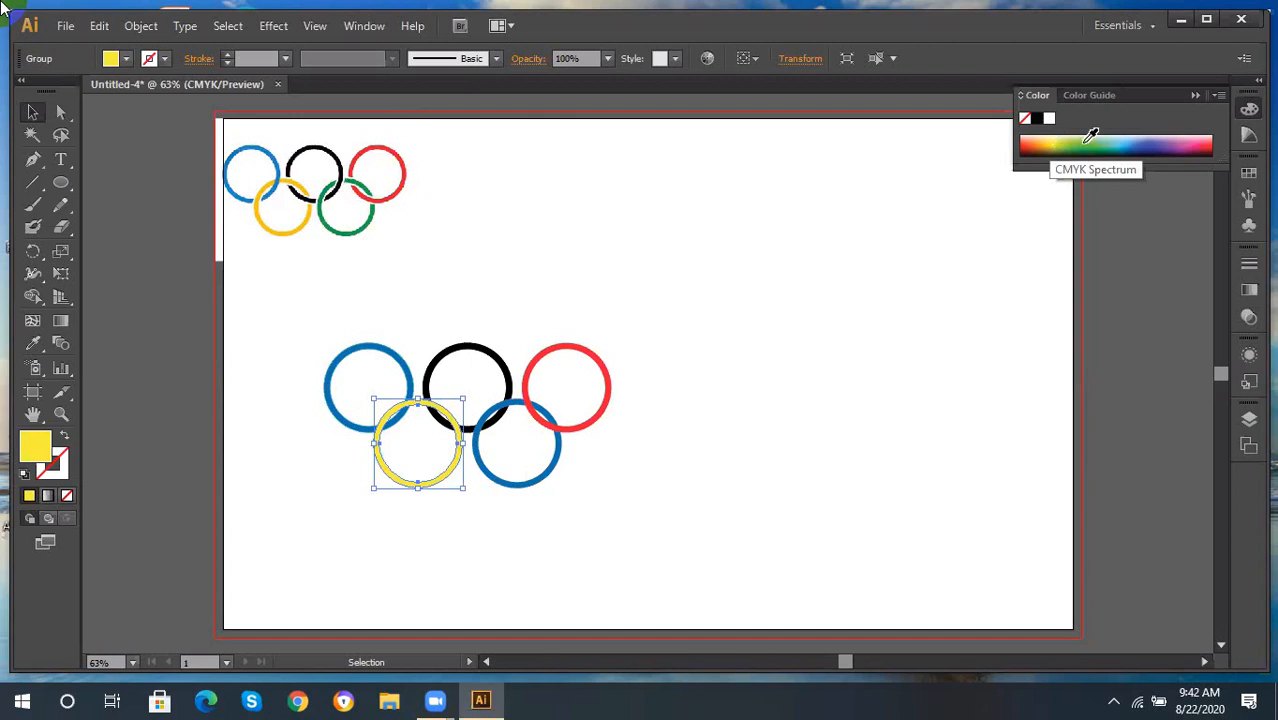
Replace the lower row's first ring fill with the CMYK Yellow swatch.
click(1248, 138)
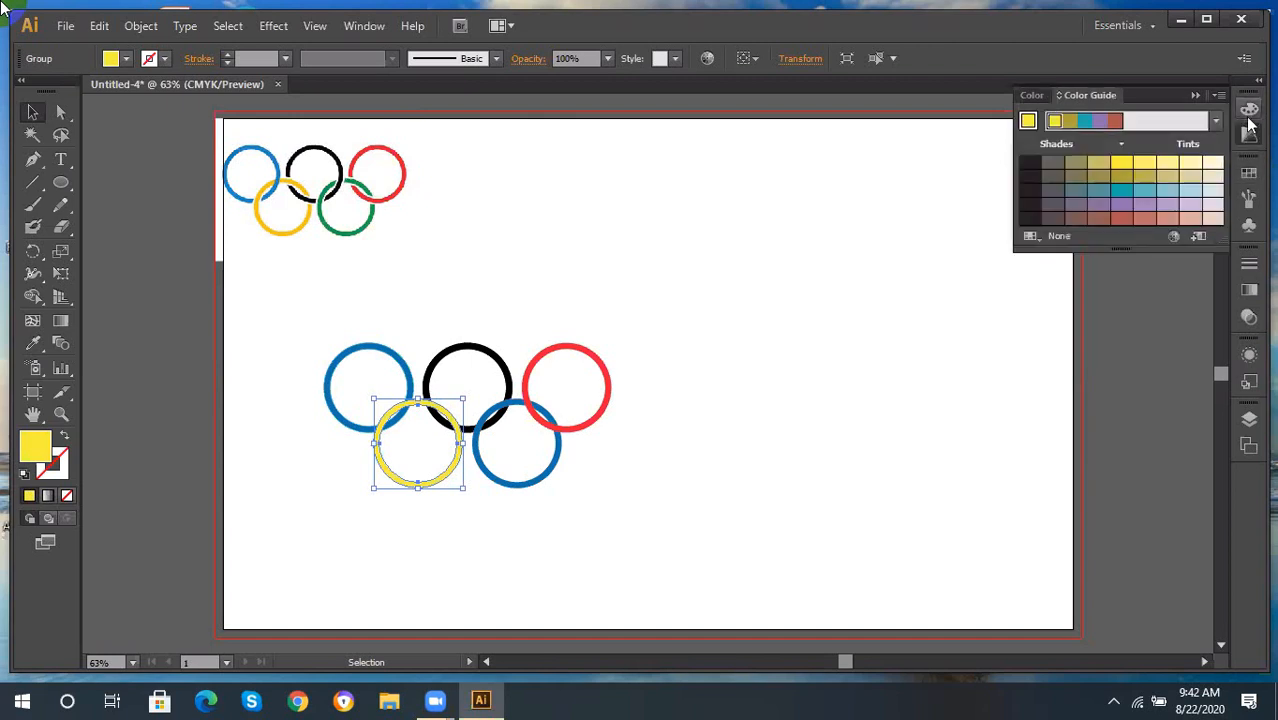
click(1249, 108)
click(1250, 175)
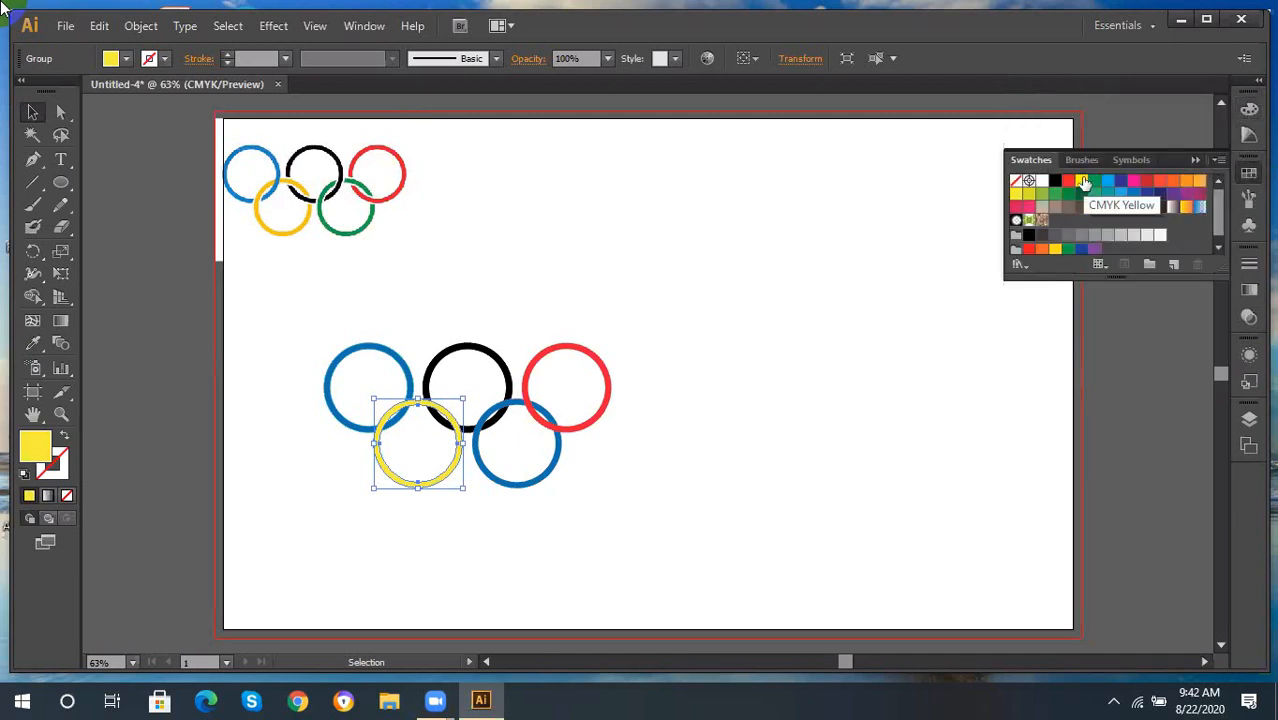
click(1083, 182)
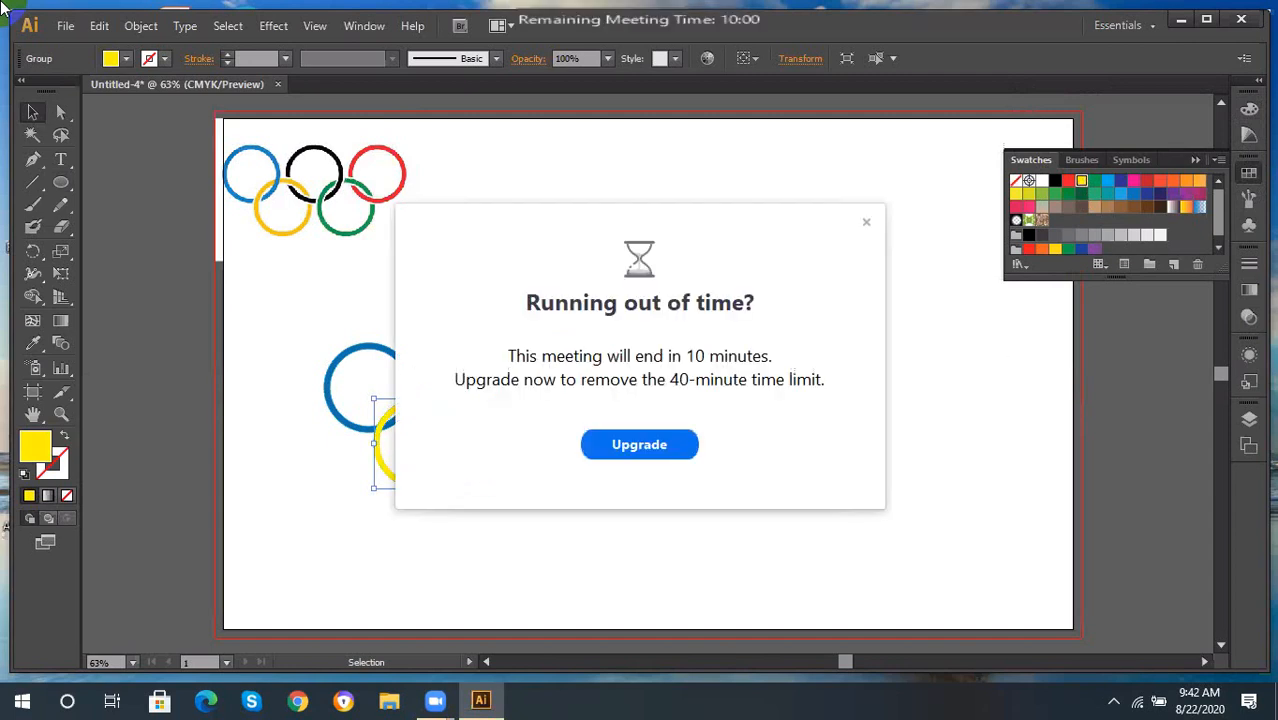
Fill the second ring of the lower row with the green swatch C=85 M=10 Y=100 K=10.
click(510, 402)
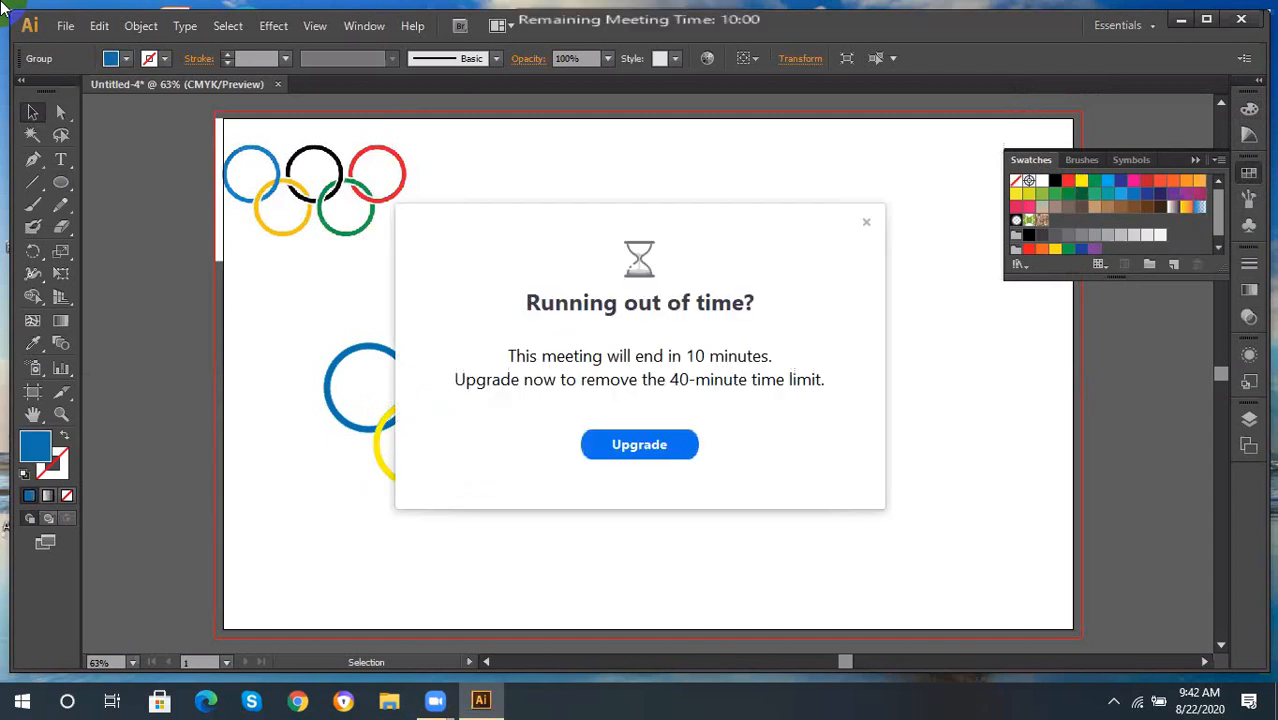
click(1096, 182)
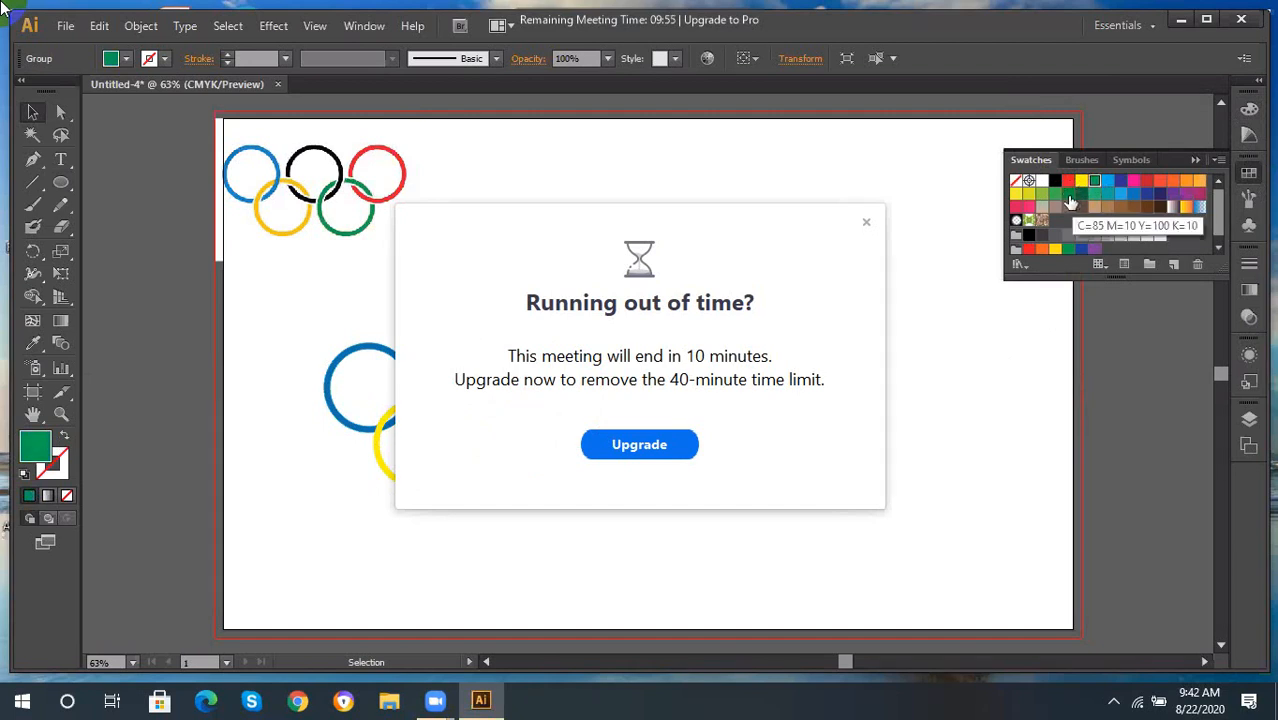
click(1068, 196)
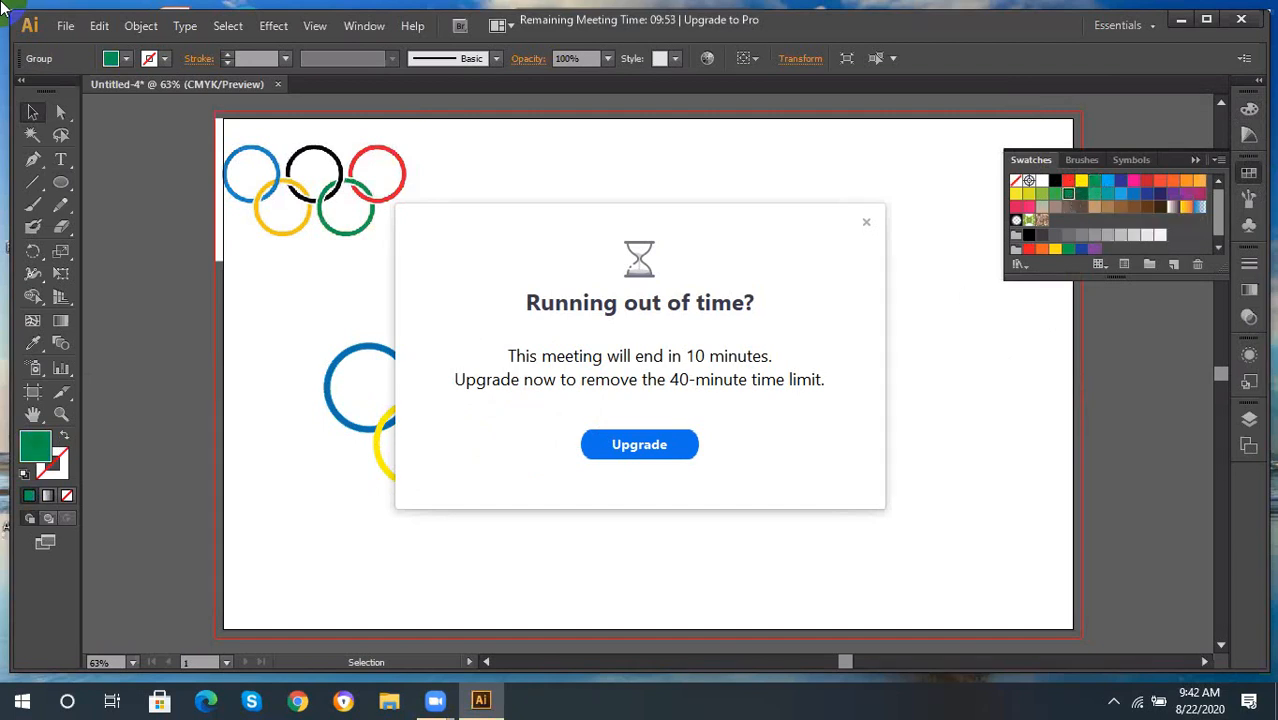
Select all five large rings and divide them along their overlaps with Pathfinder Divide.
click(965, 297)
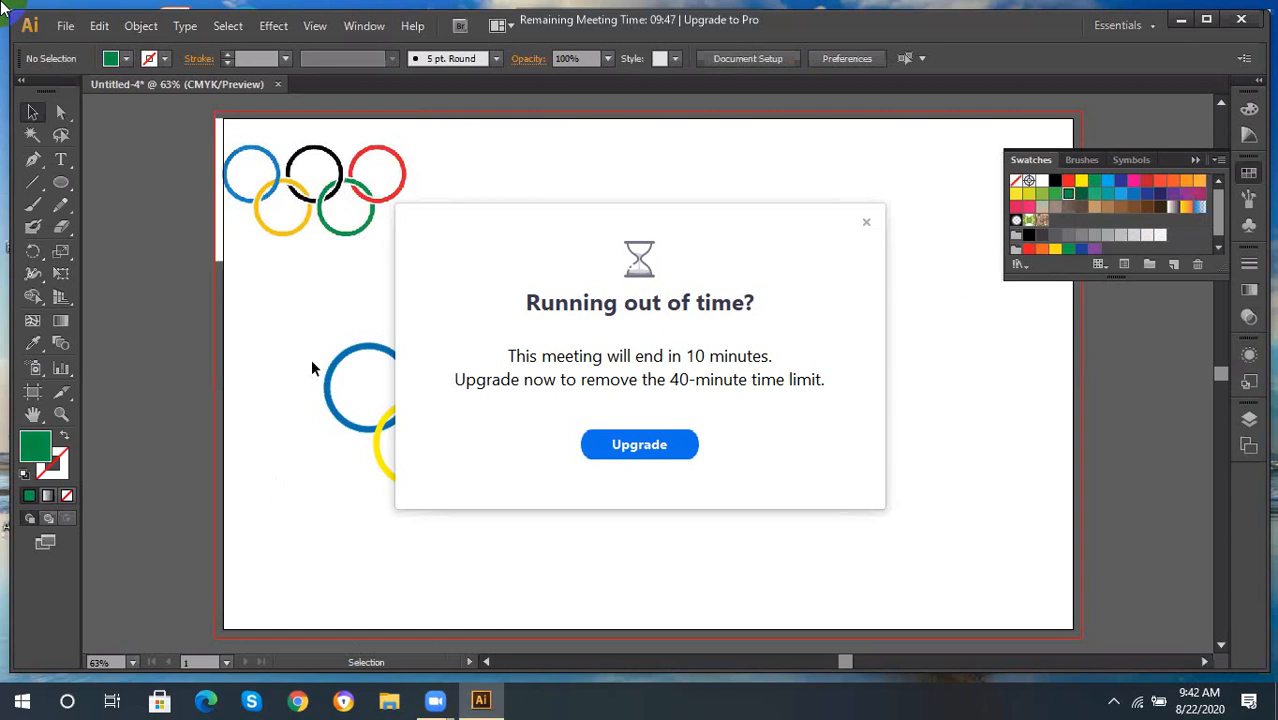
drag(327, 321, 610, 510)
click(866, 221)
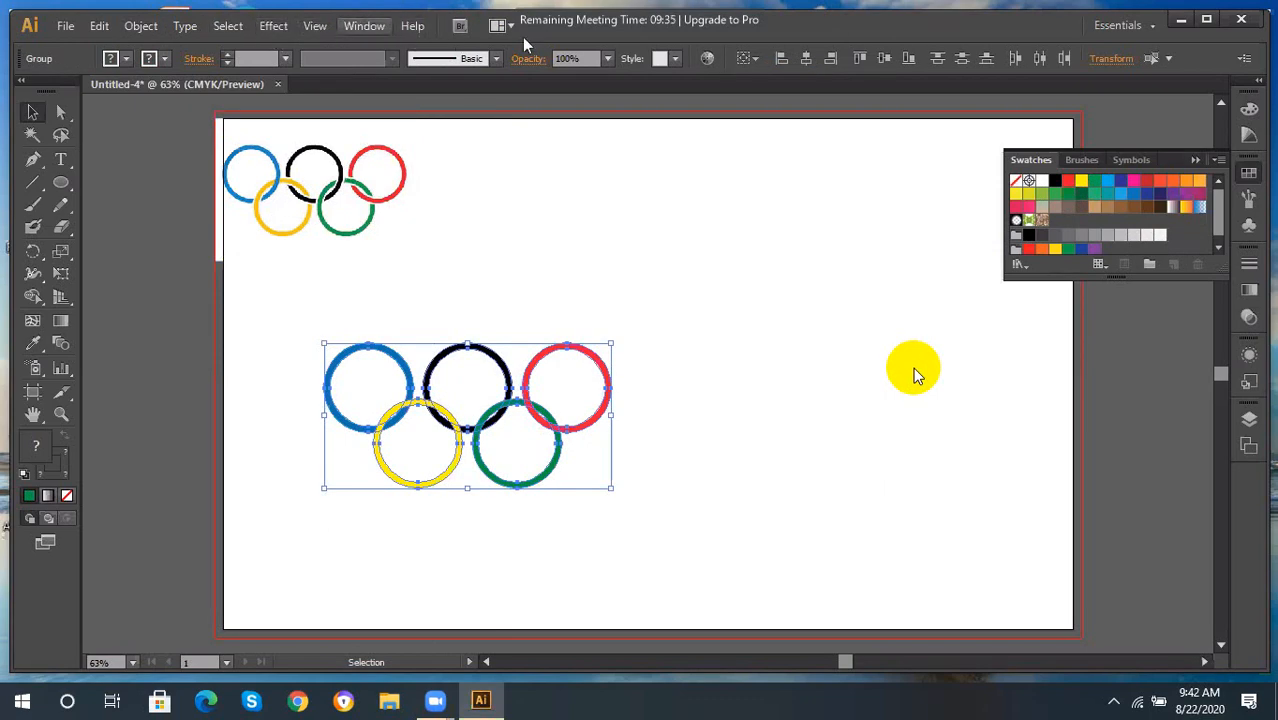
click(364, 25)
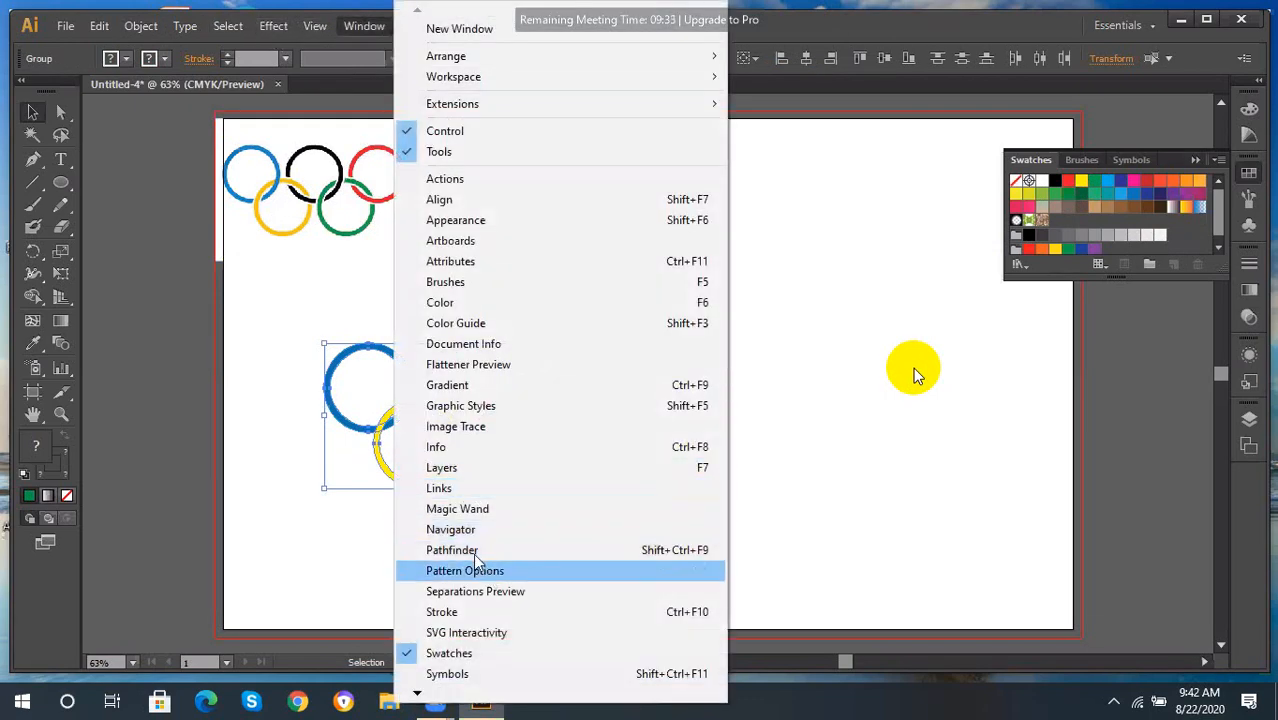
click(474, 551)
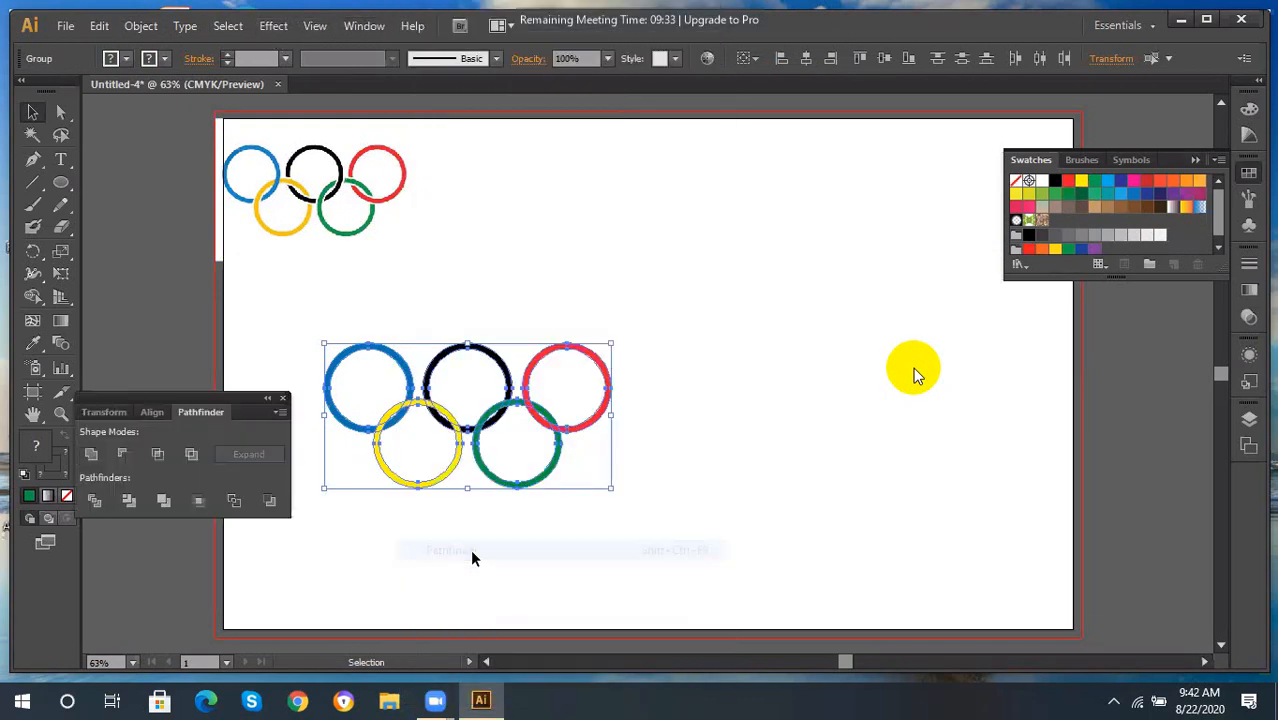
click(94, 500)
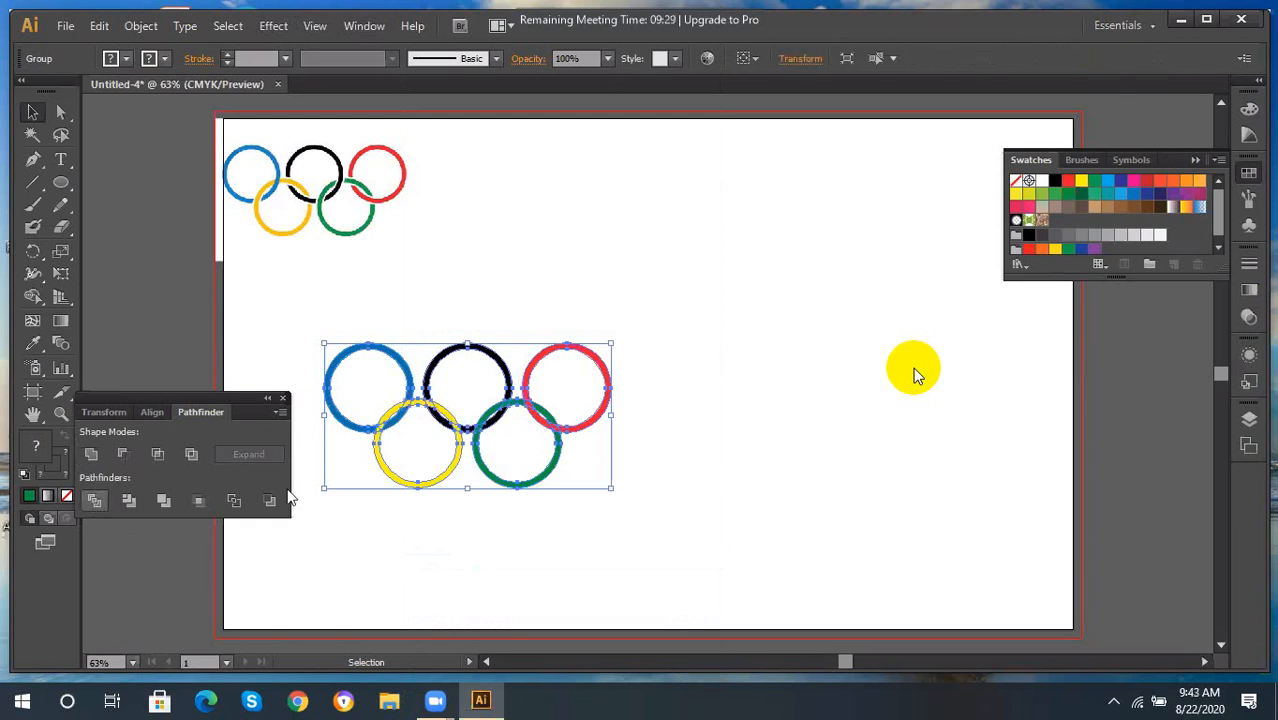
Ungroup the divided rings into separate pieces and clear the selection.
right_click(571, 464)
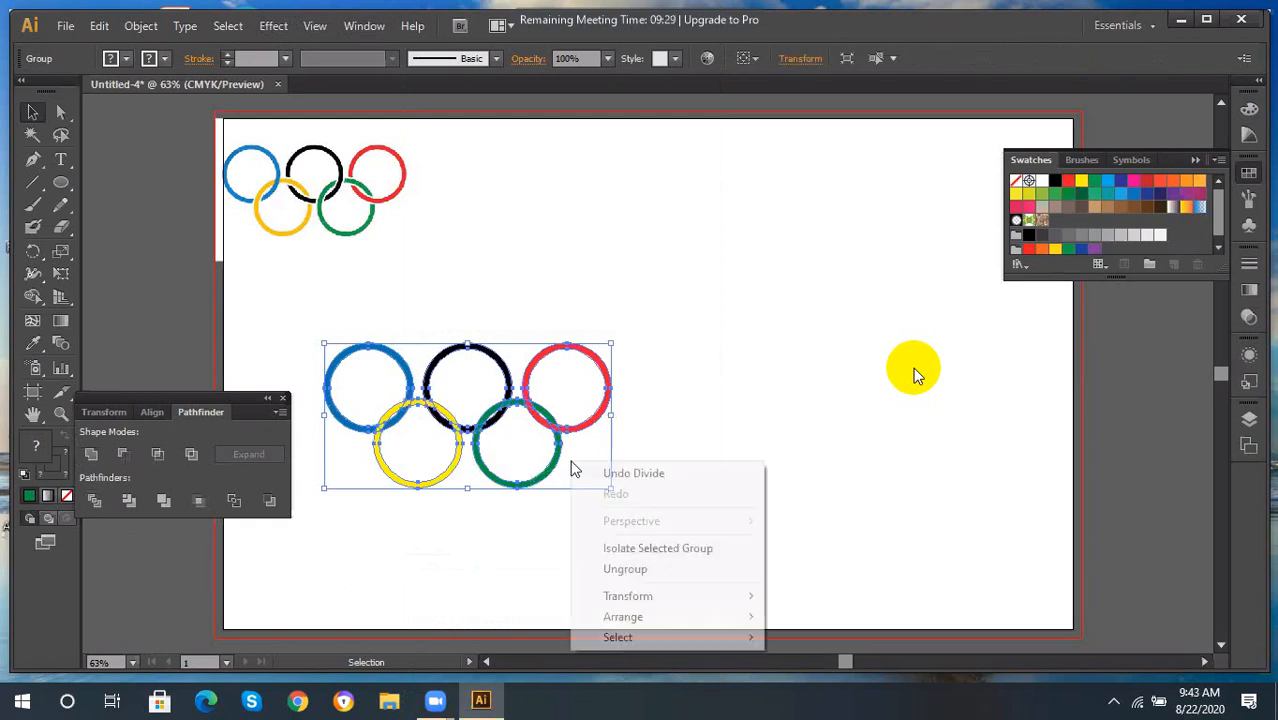
click(622, 570)
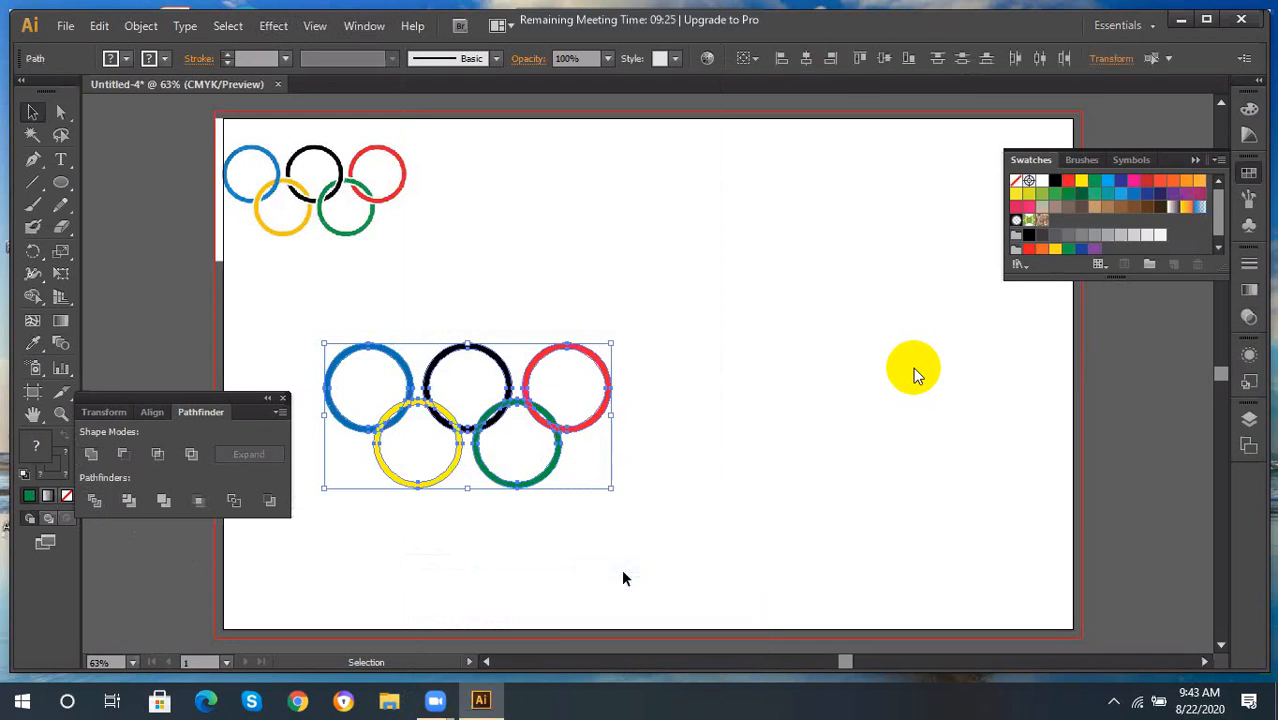
click(738, 405)
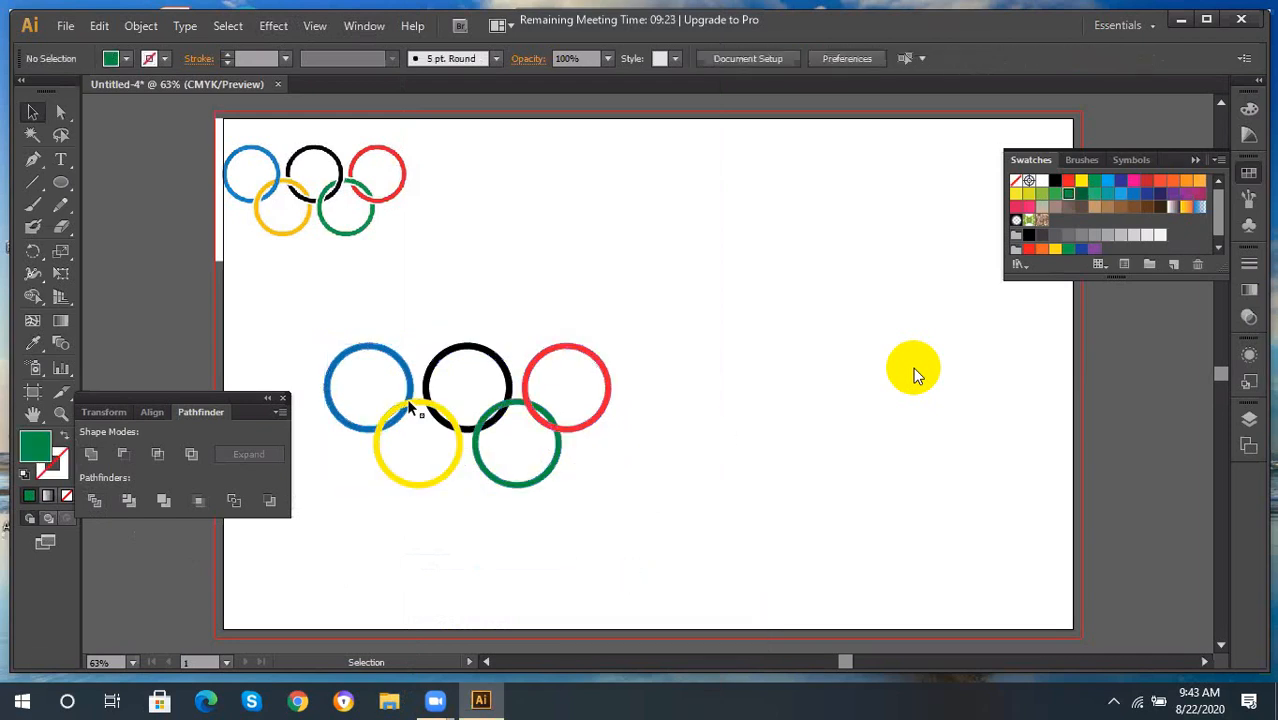
Fill the upper overlap of the blue and yellow rings with blue sampled from the reference logo's blue ring.
click(410, 406)
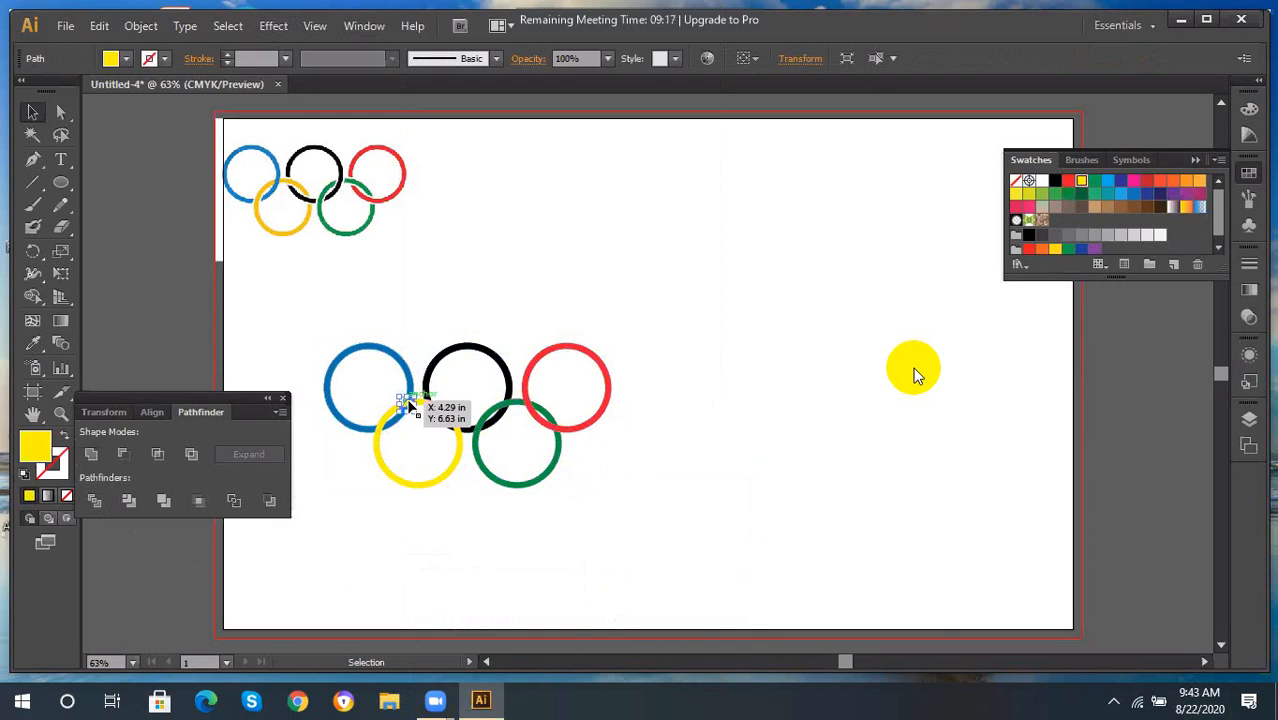
click(34, 343)
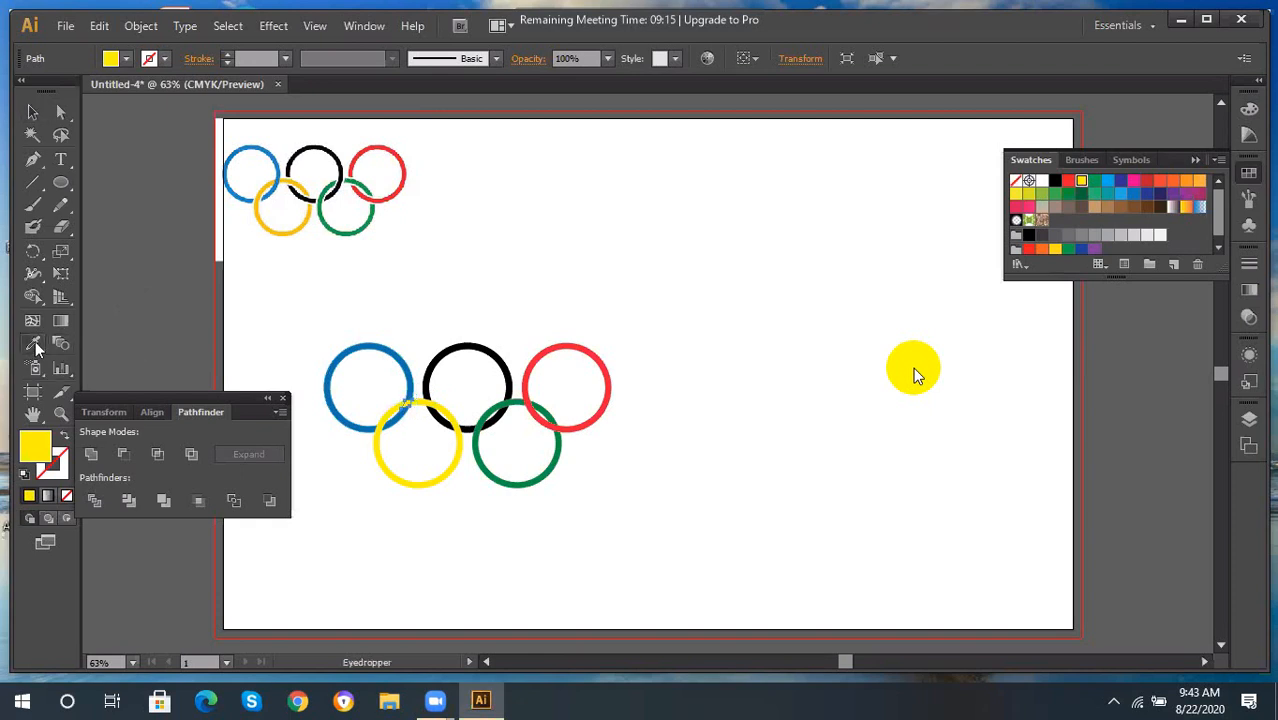
click(261, 149)
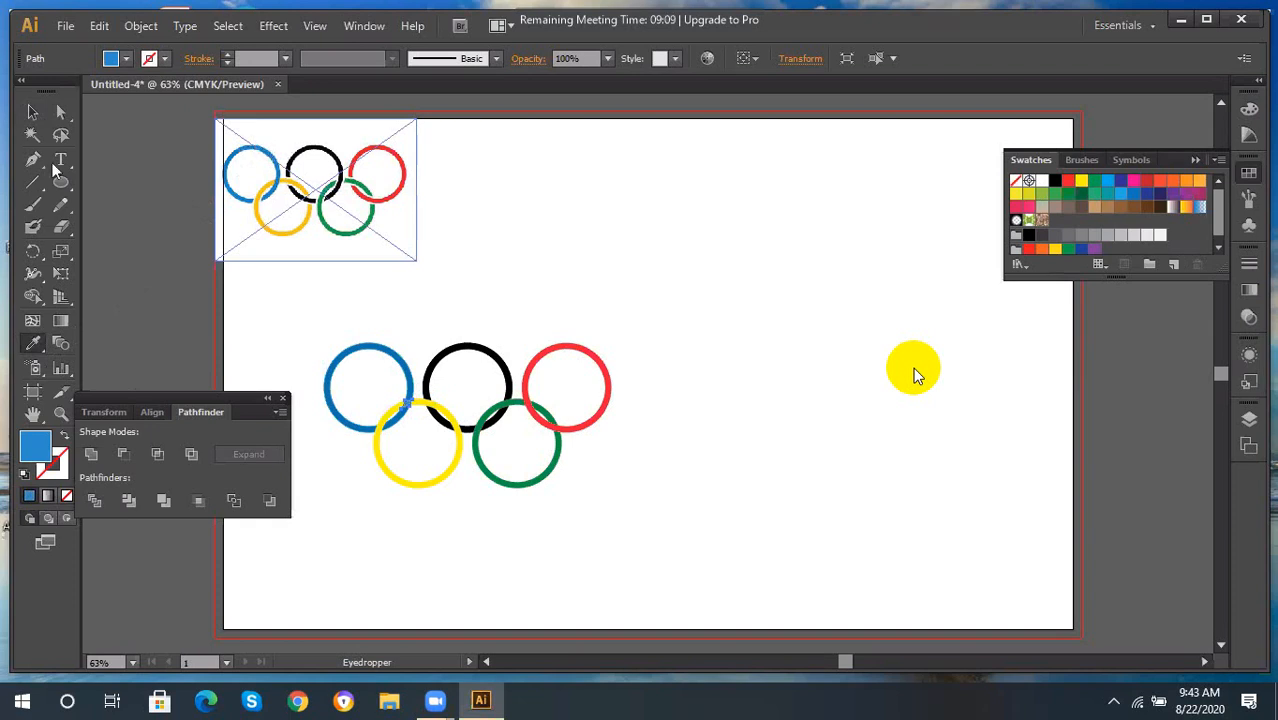
click(33, 113)
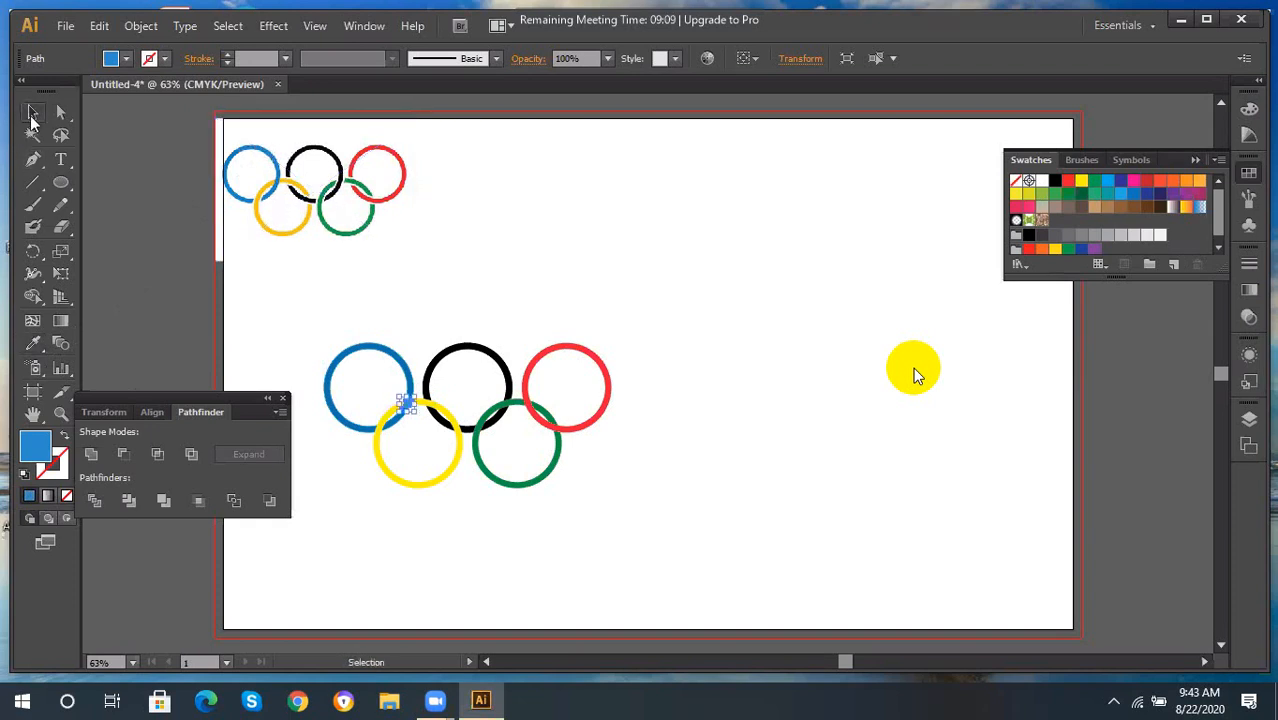
click(771, 479)
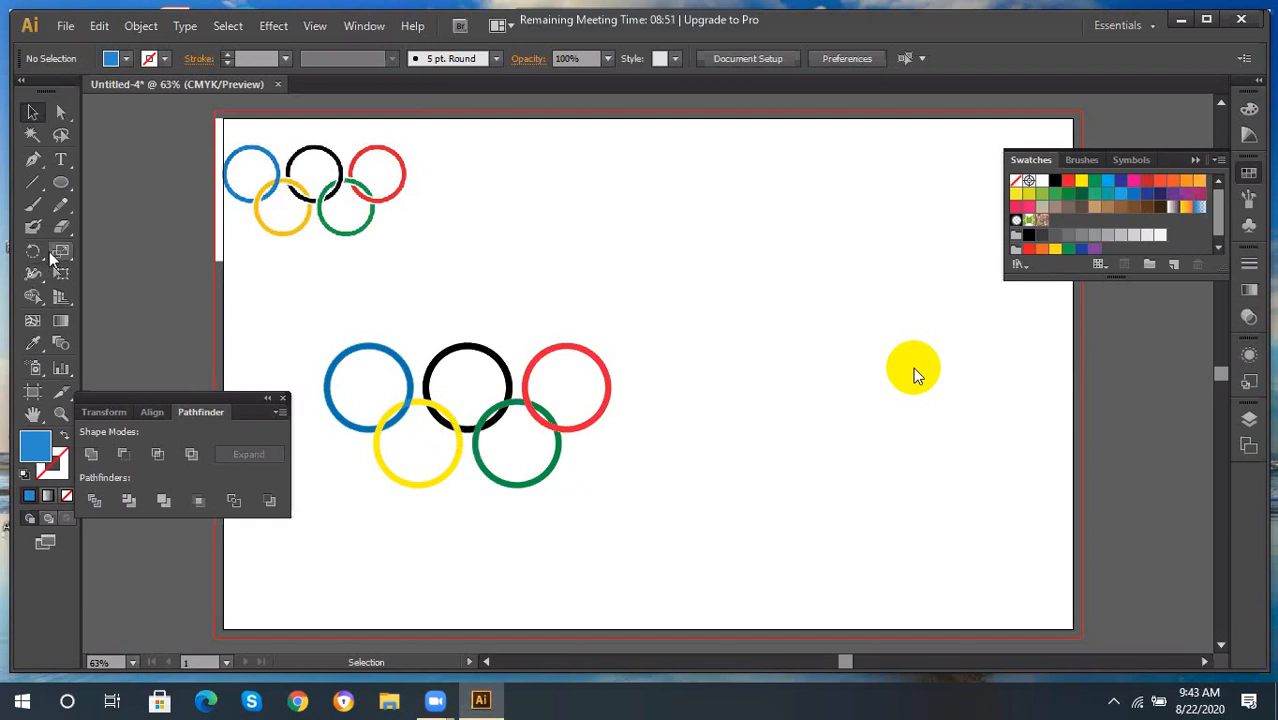
Fill the lower overlap of the black and yellow rings with black sampled from the reference logo's black ring.
click(455, 427)
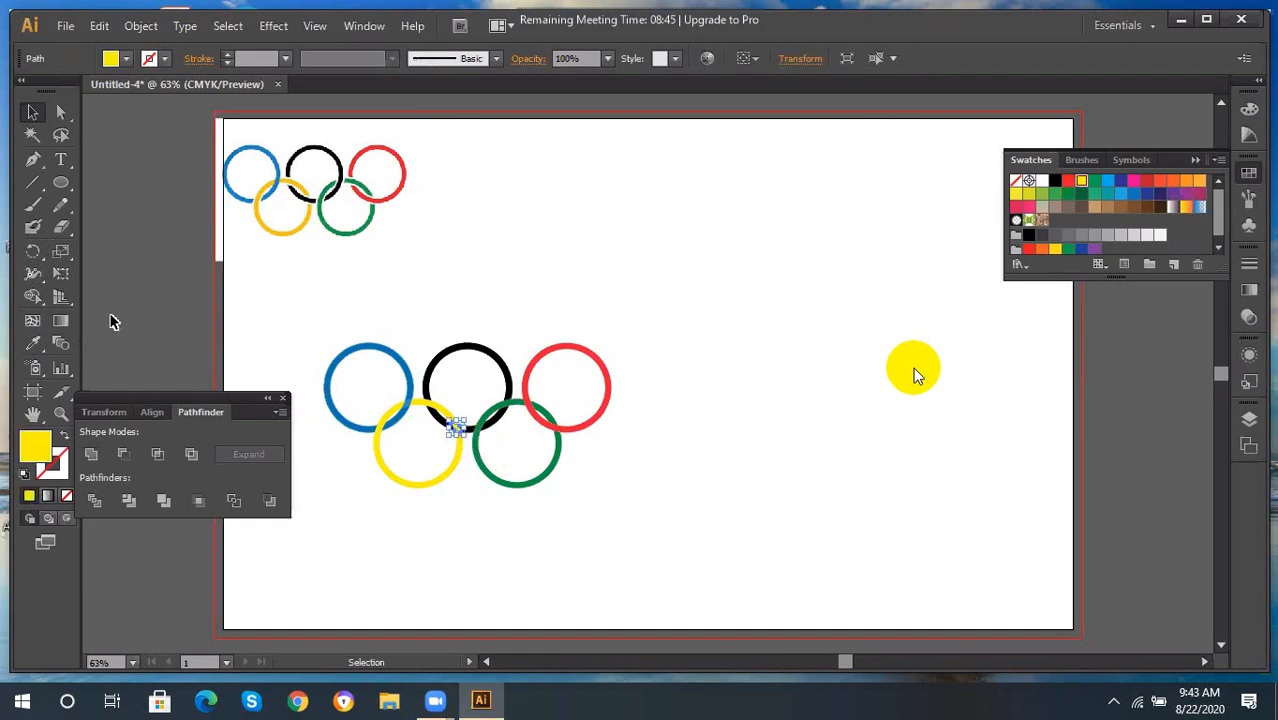
click(37, 342)
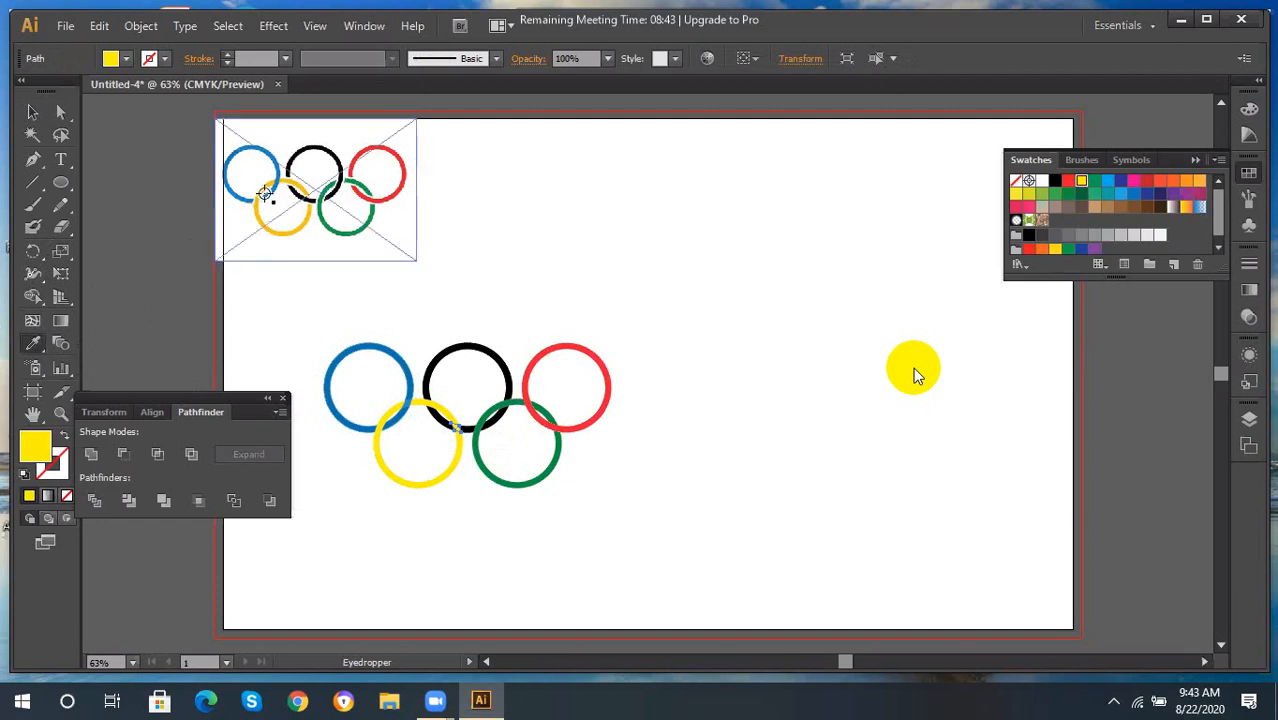
click(314, 148)
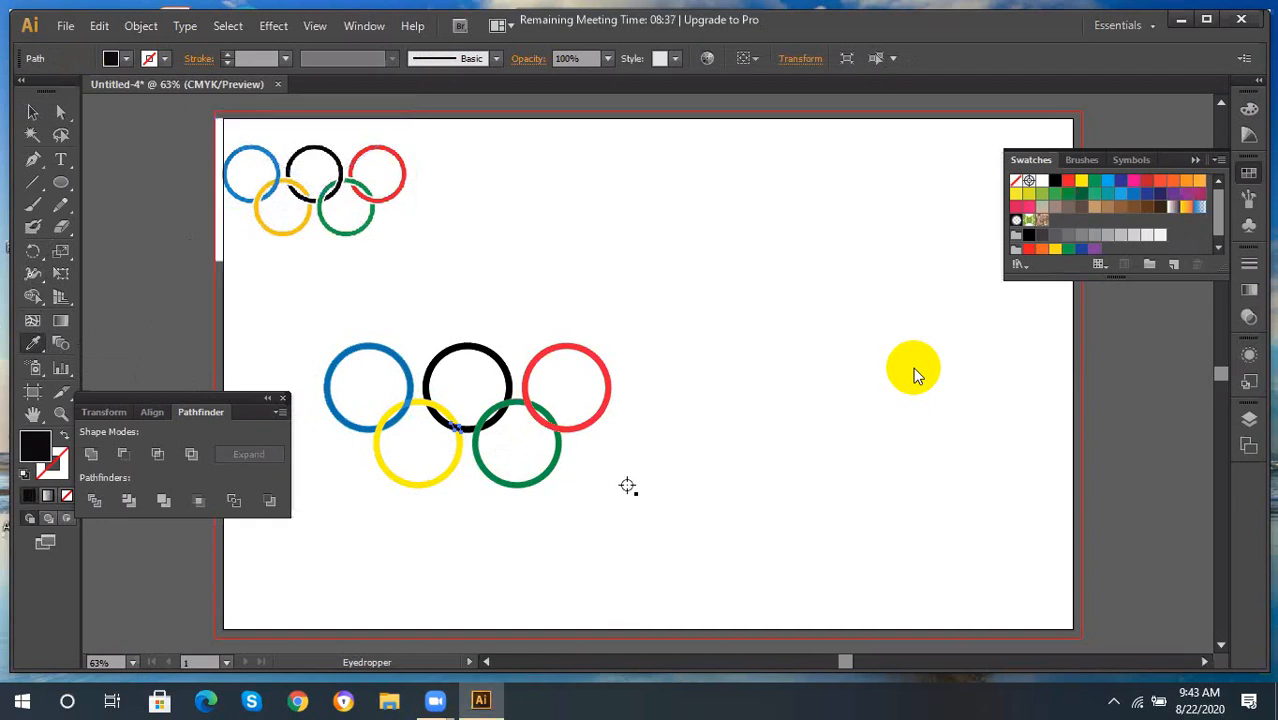
click(35, 113)
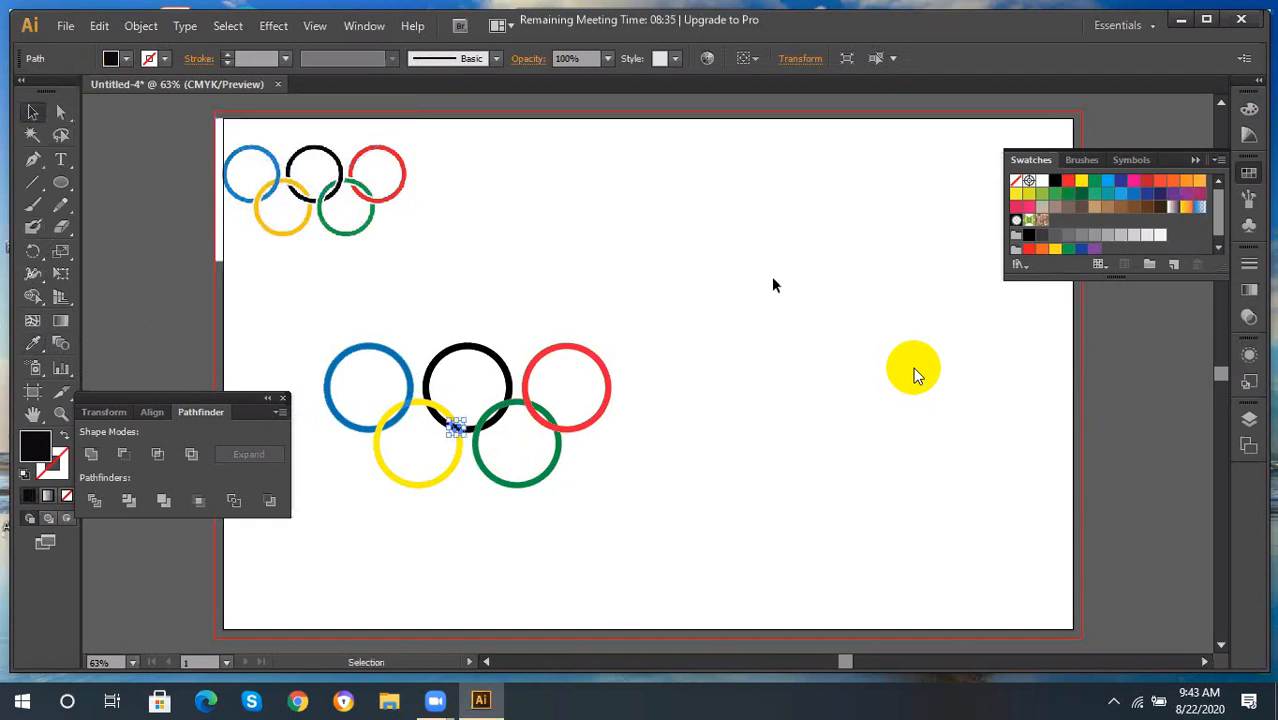
click(910, 436)
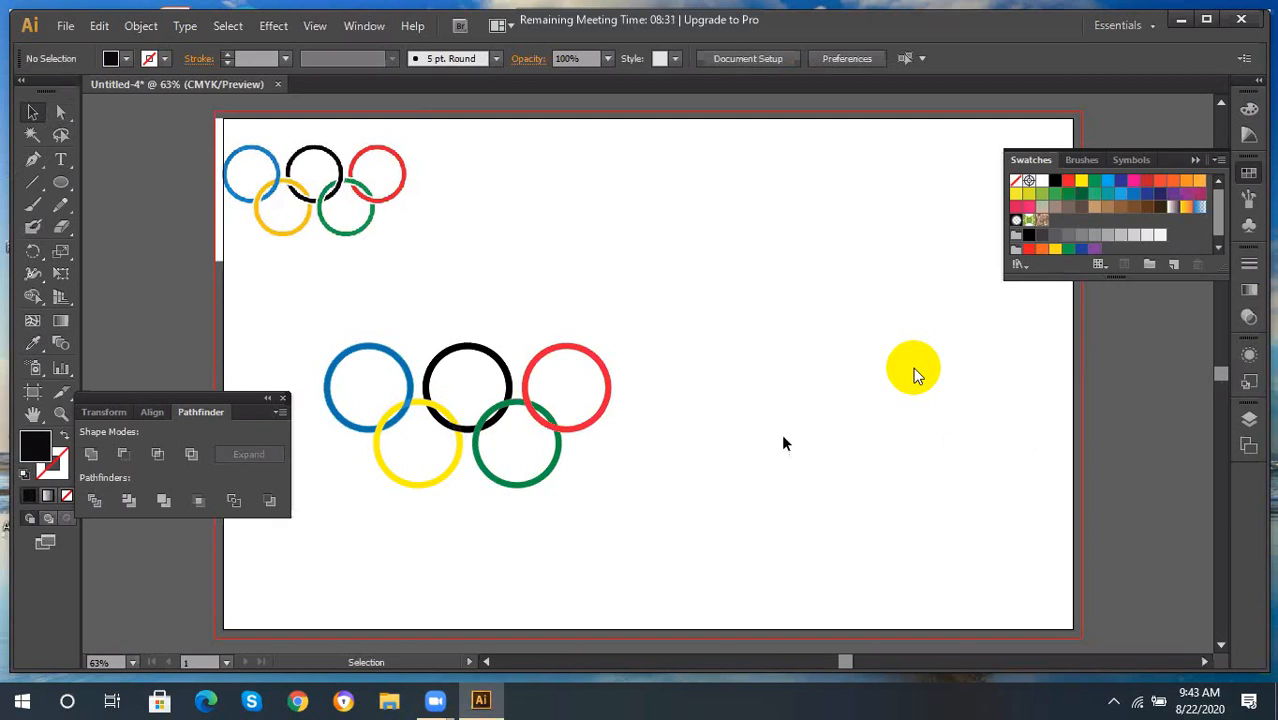
Fill the upper overlap of the black and green rings with black sampled from the large black ring.
click(36, 117)
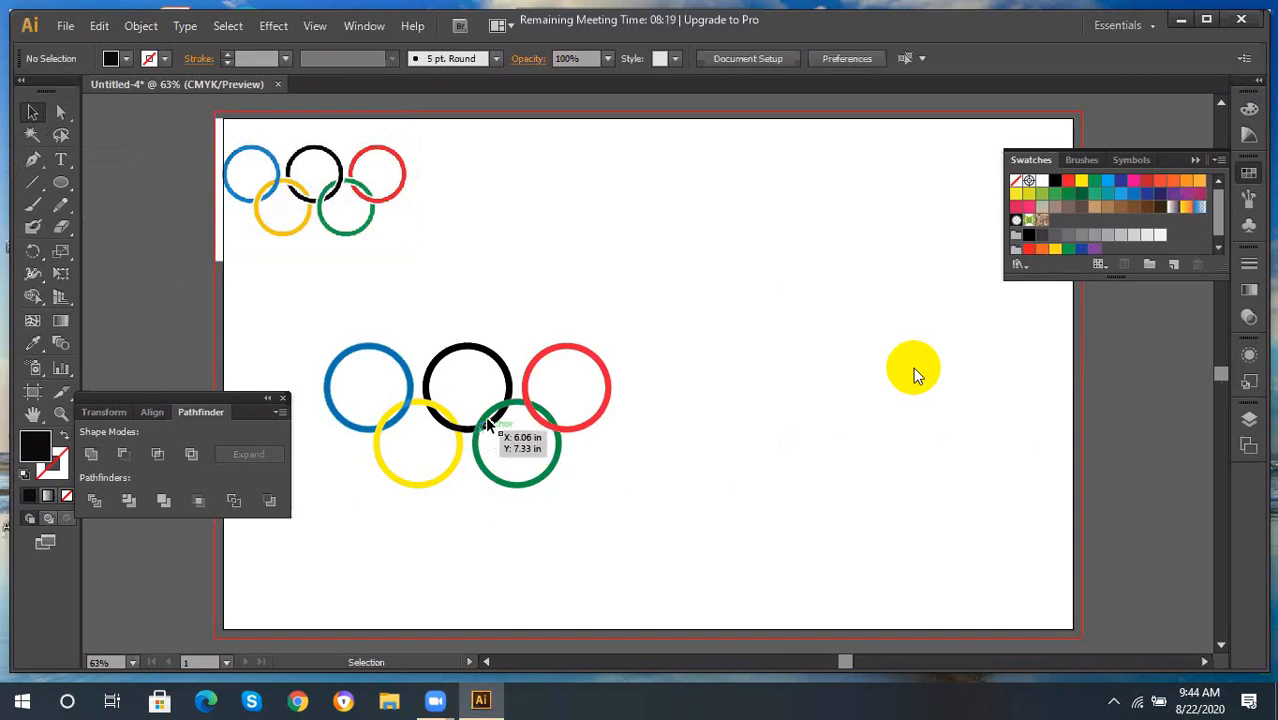
drag(477, 429, 505, 404)
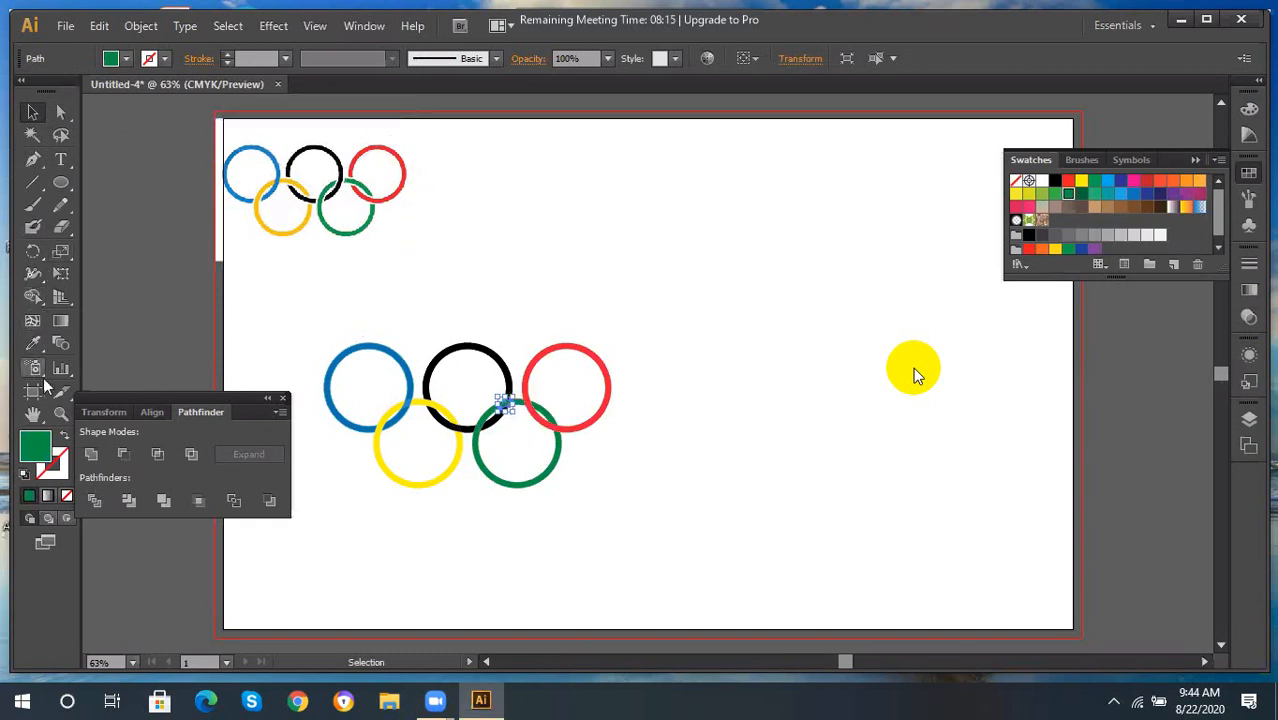
click(33, 345)
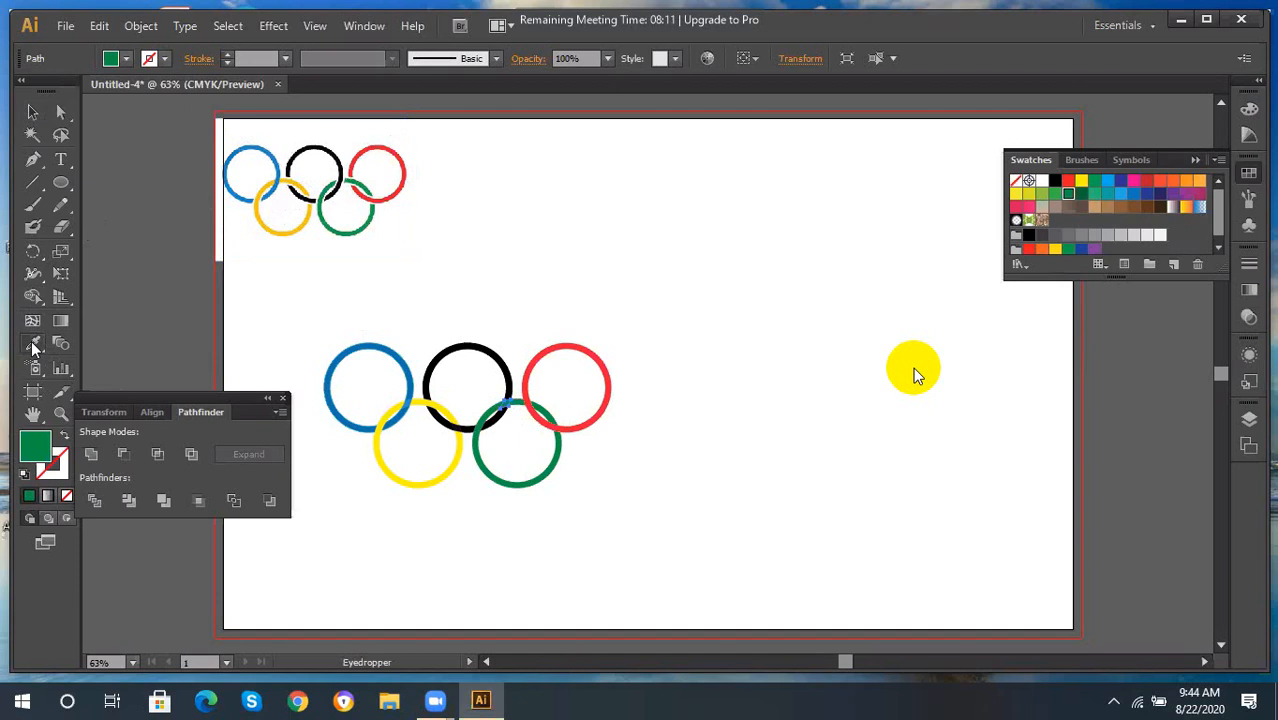
click(507, 371)
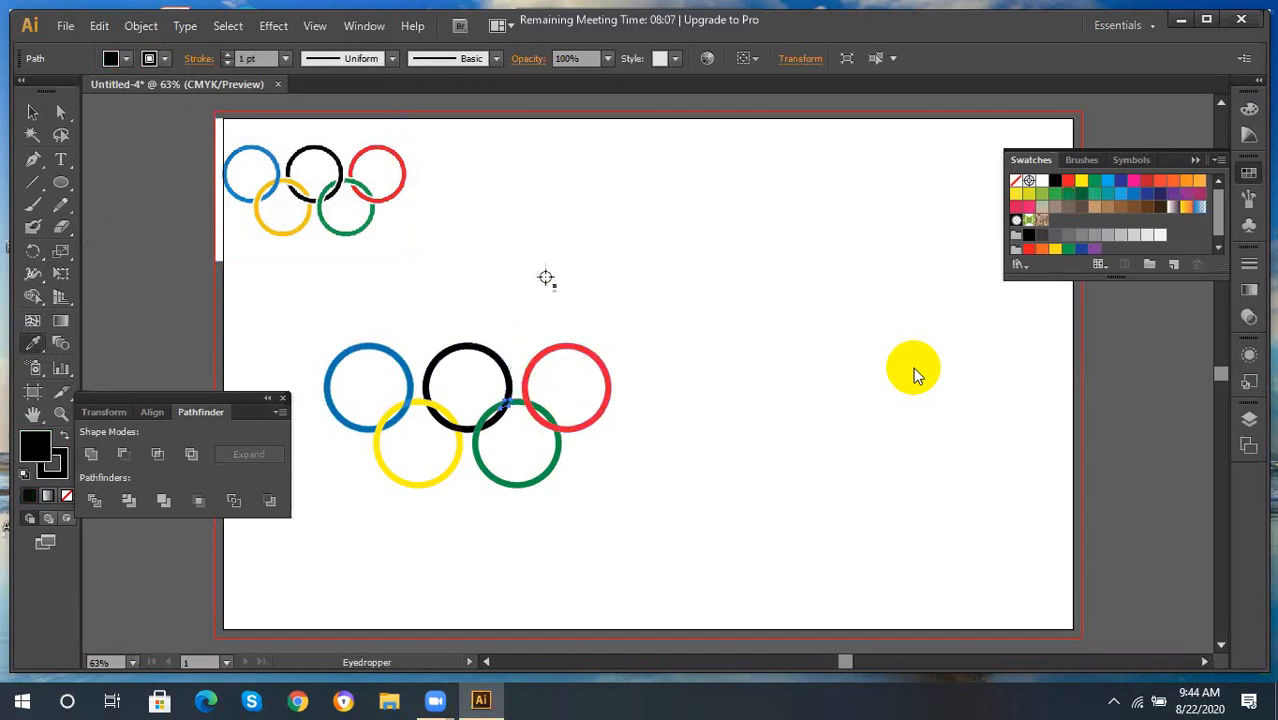
click(33, 112)
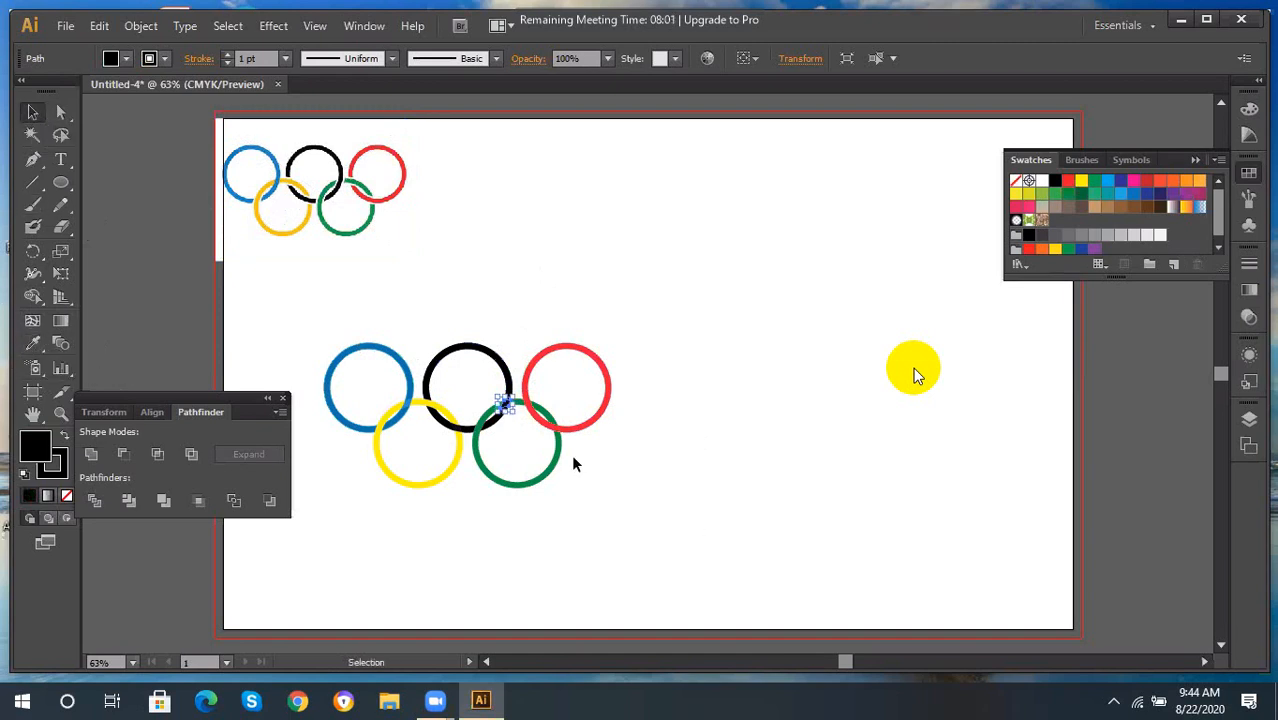
Try filling the upper overlap of the red and green rings with red sampled from the reference logo.
click(527, 400)
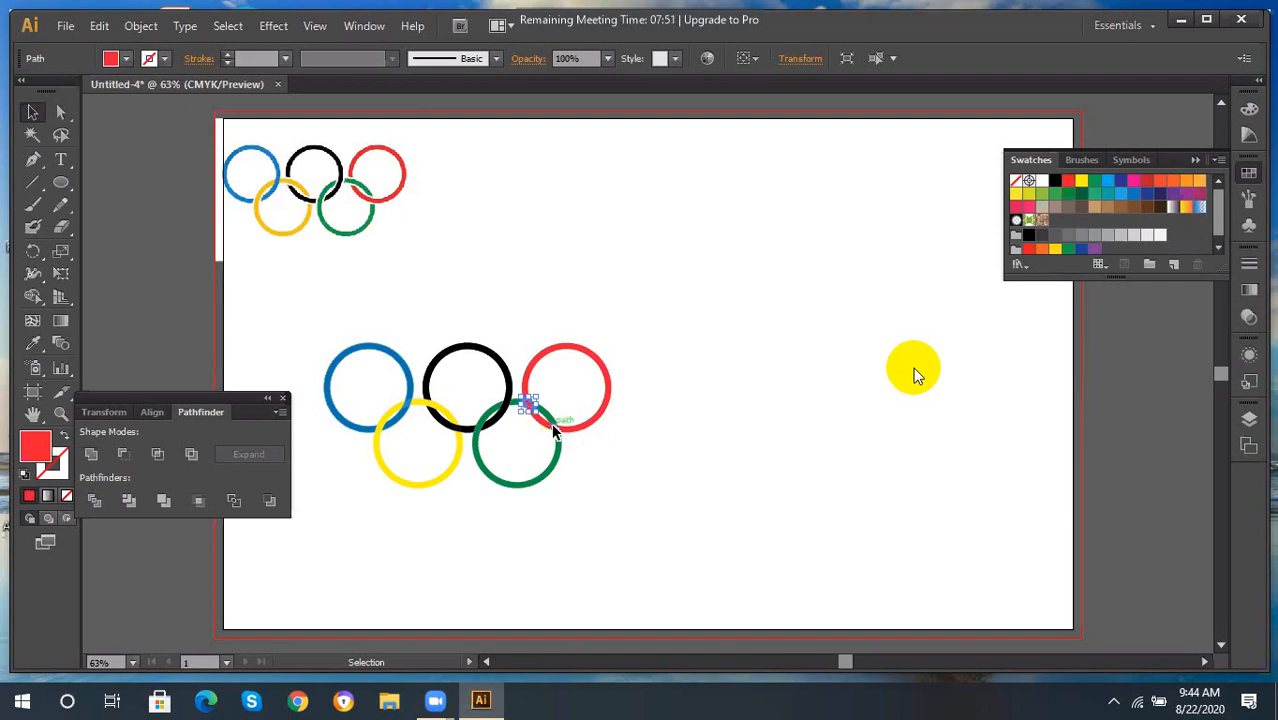
key(i)
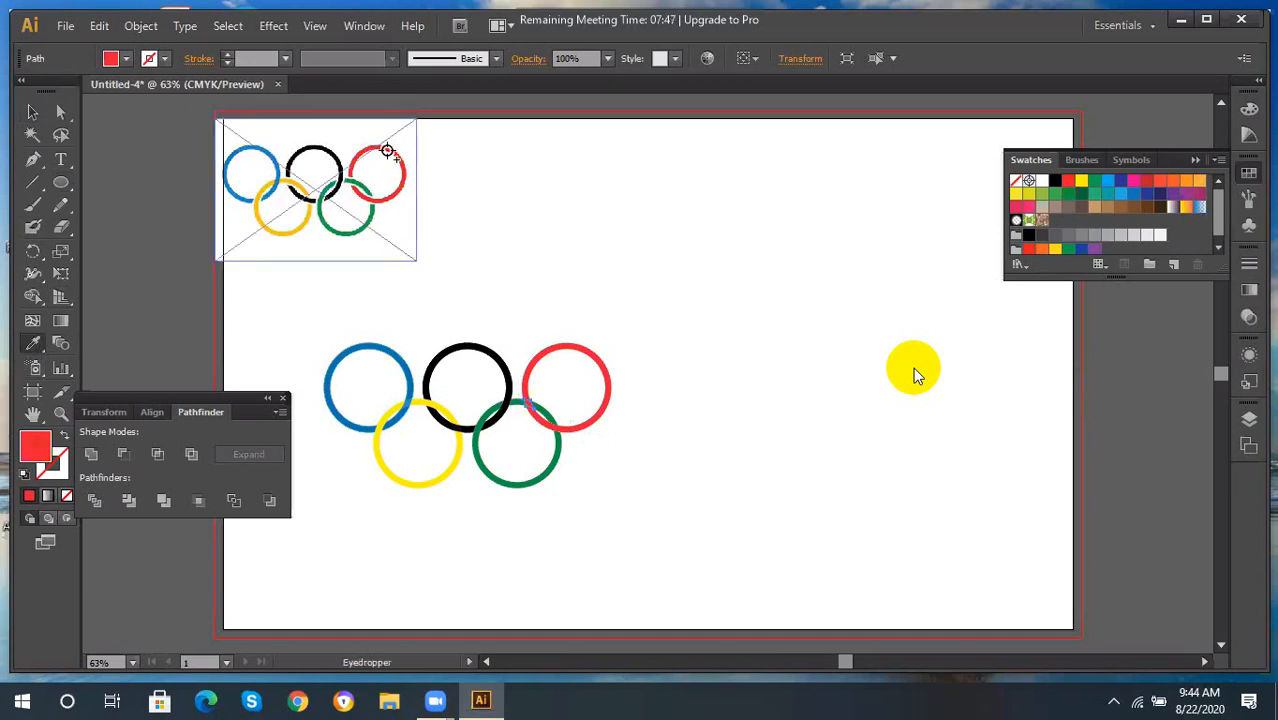
click(33, 113)
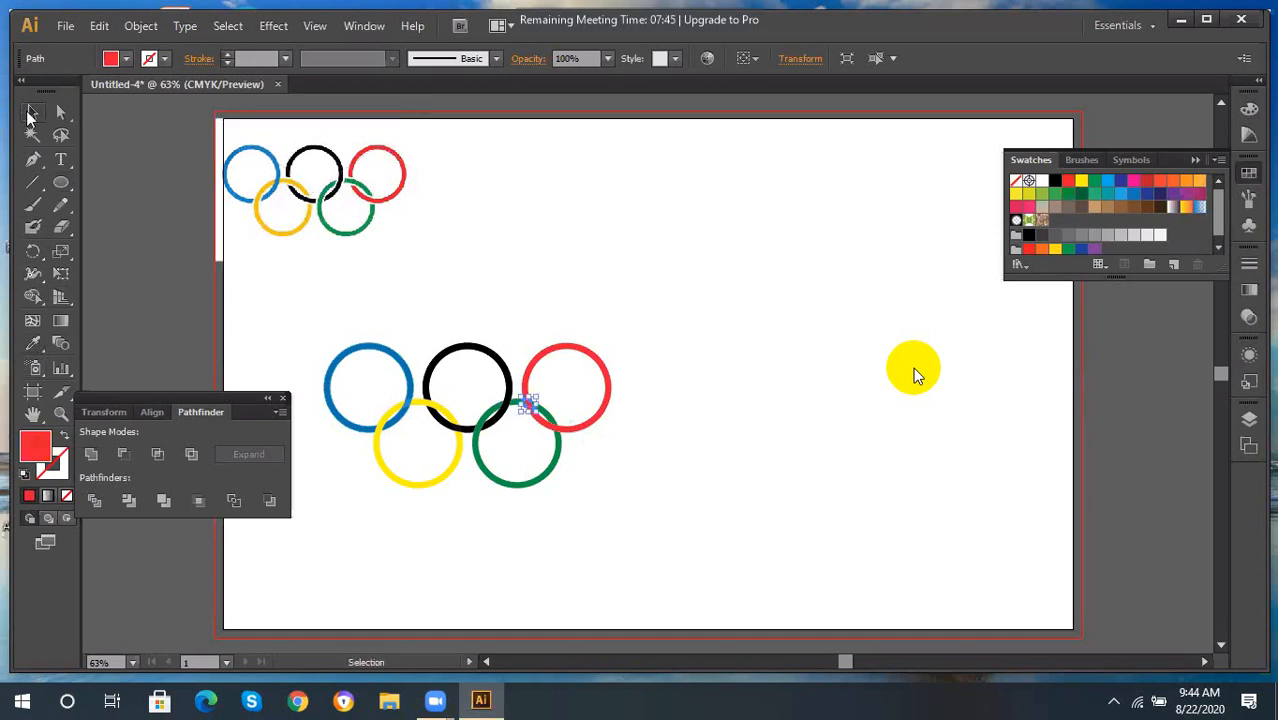
click(862, 296)
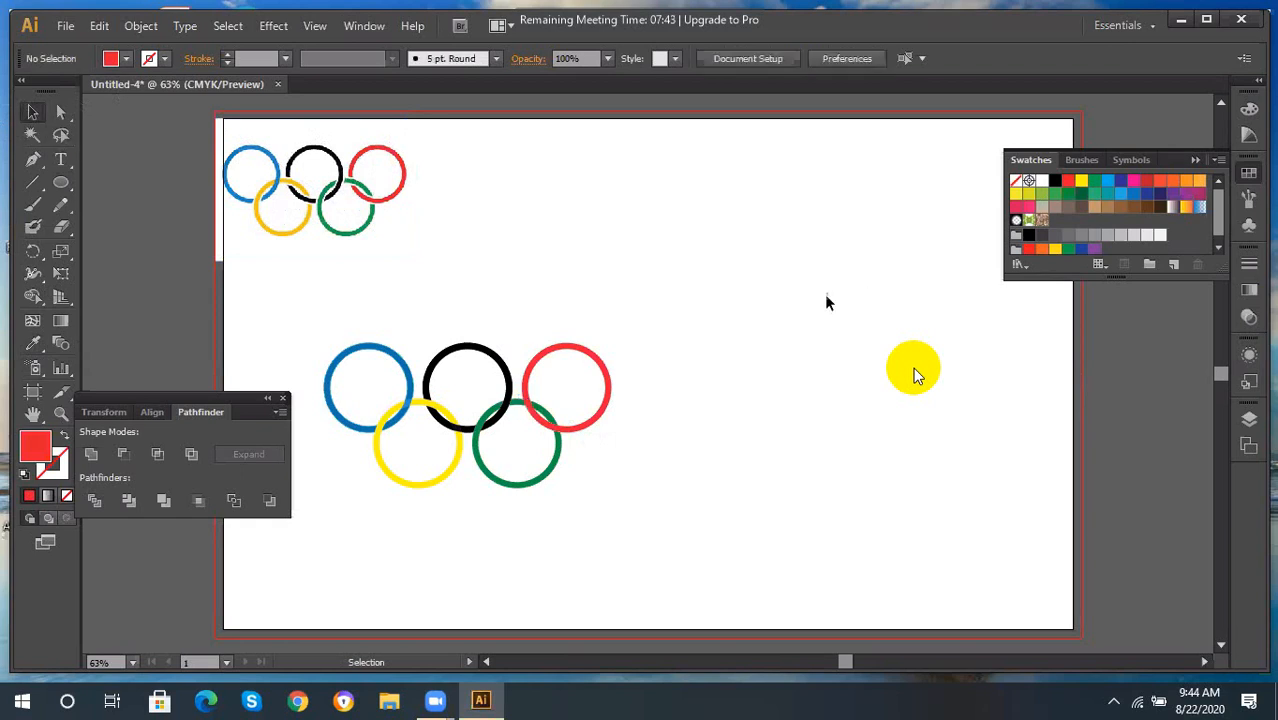
Fill the upper overlap of the red and green rings with green sampled from the large green ring and close Pathfinder.
click(530, 407)
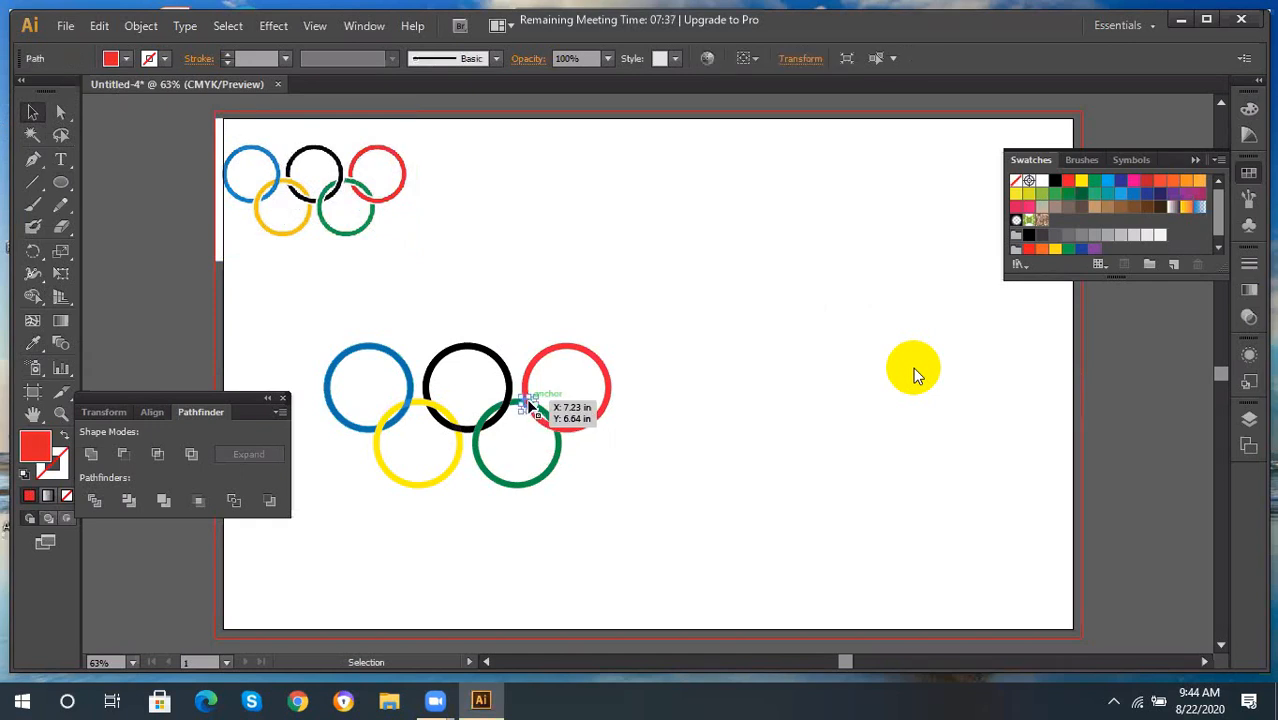
click(37, 350)
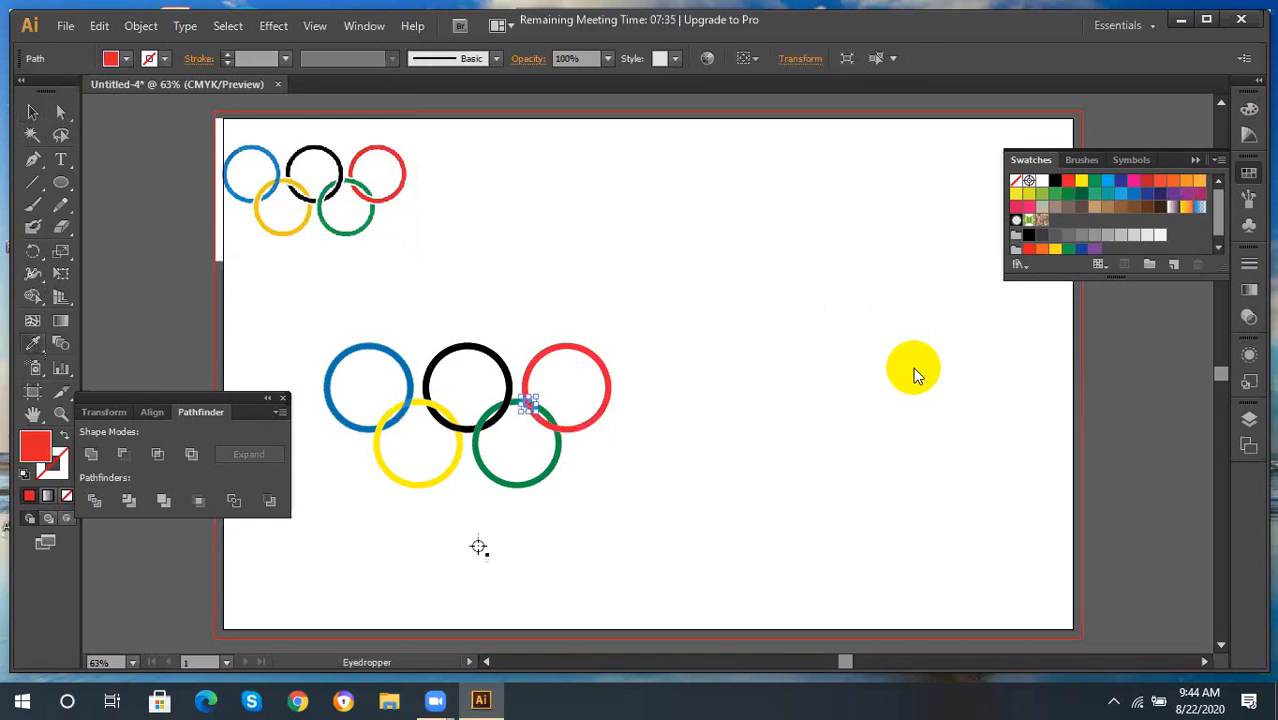
click(550, 470)
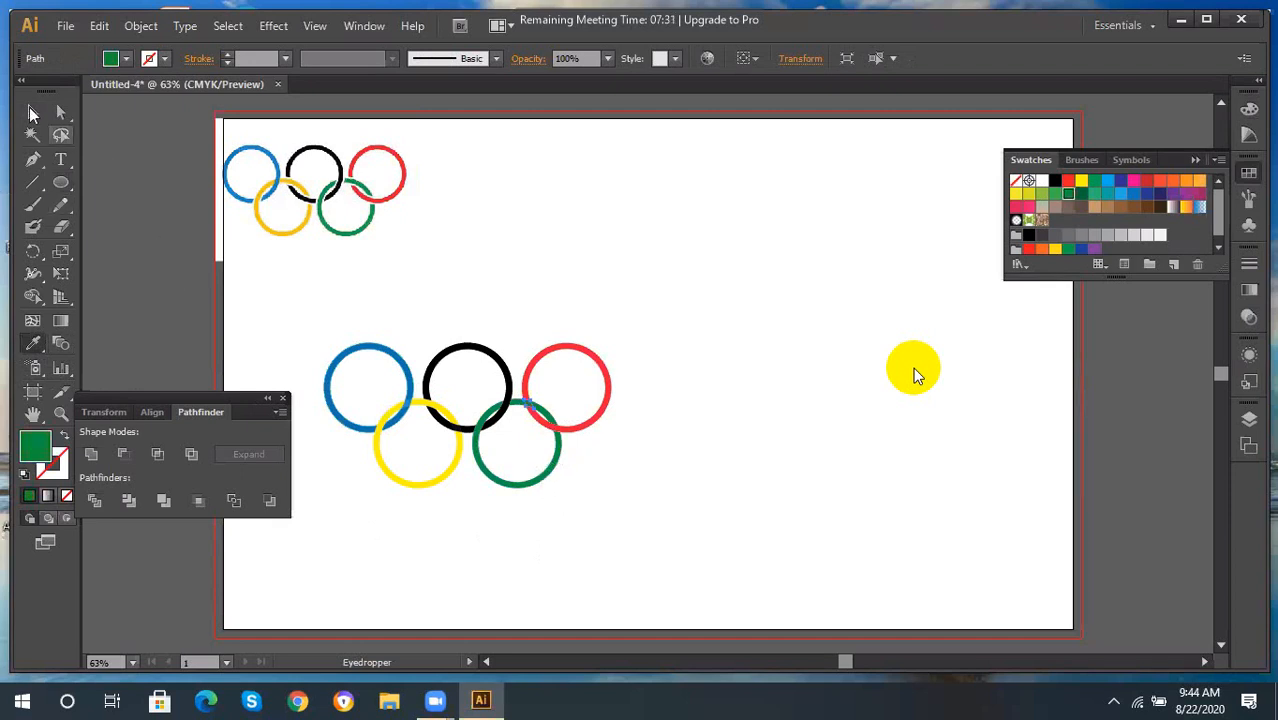
click(32, 113)
click(853, 396)
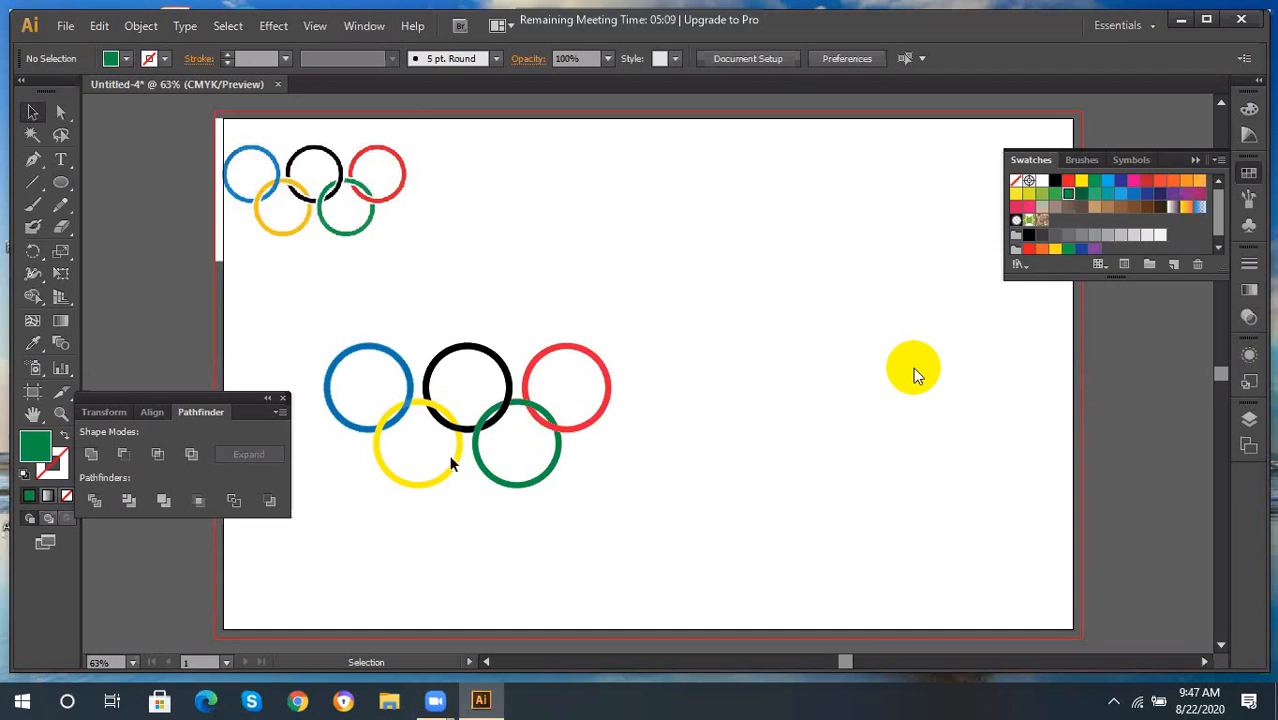
click(283, 399)
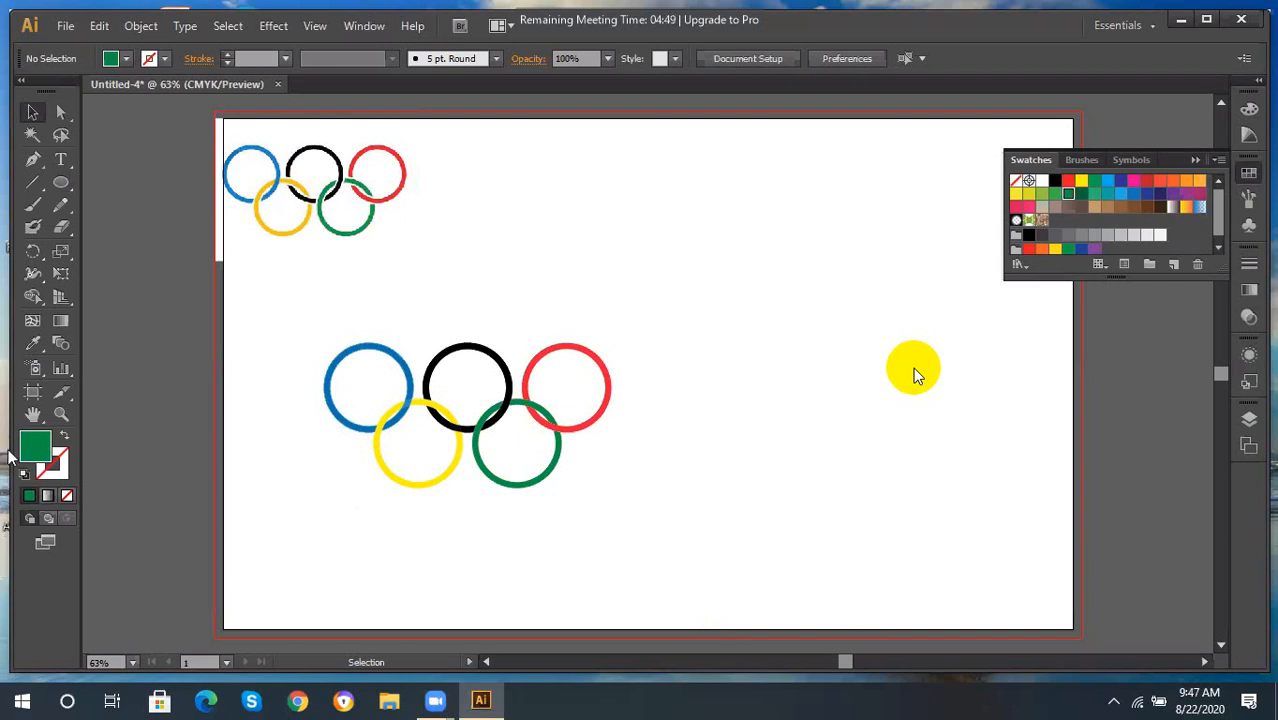
Draw a green circle above the large rings with the Ellipse tool and delete it.
click(61, 182)
click(114, 228)
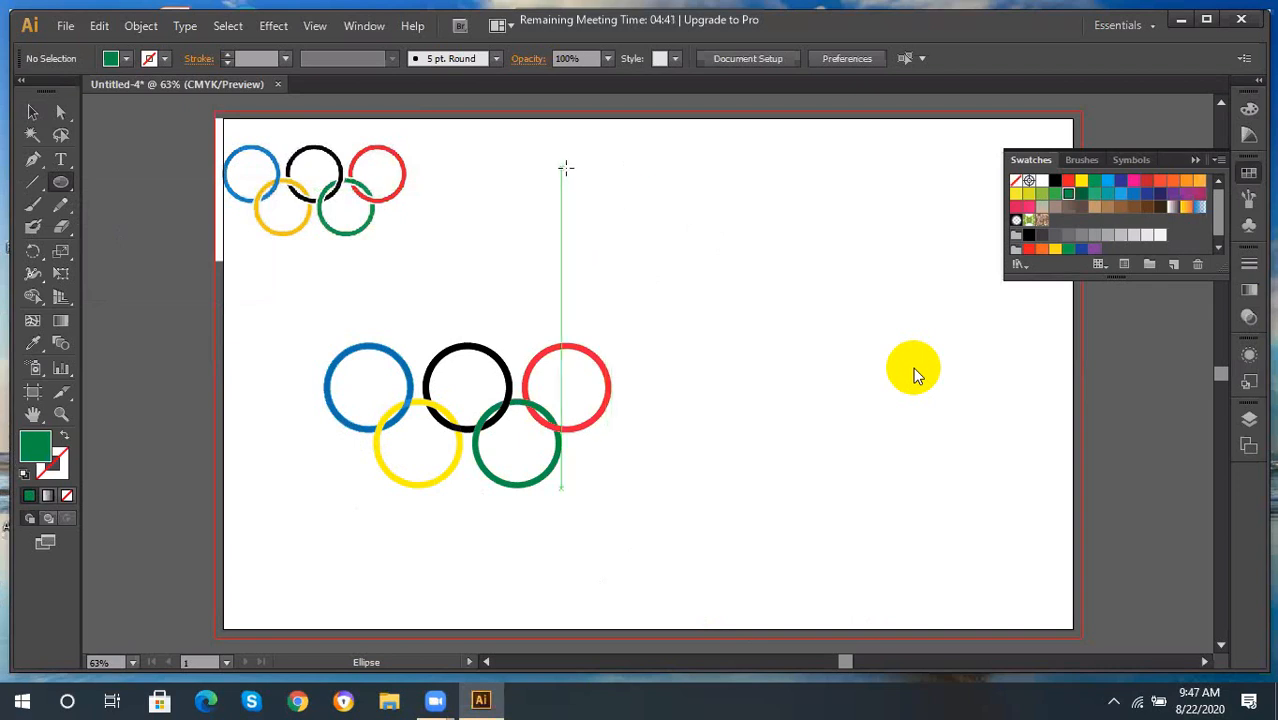
drag(566, 168, 607, 245)
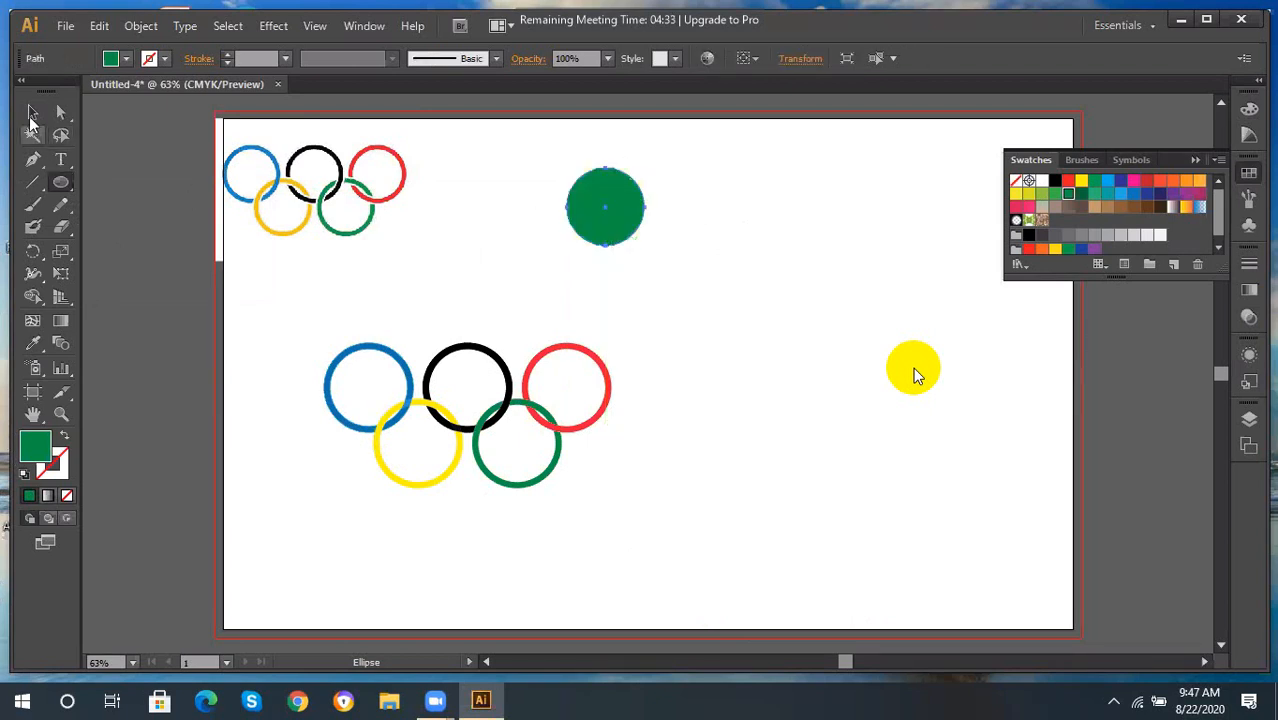
click(31, 115)
key(Delete)
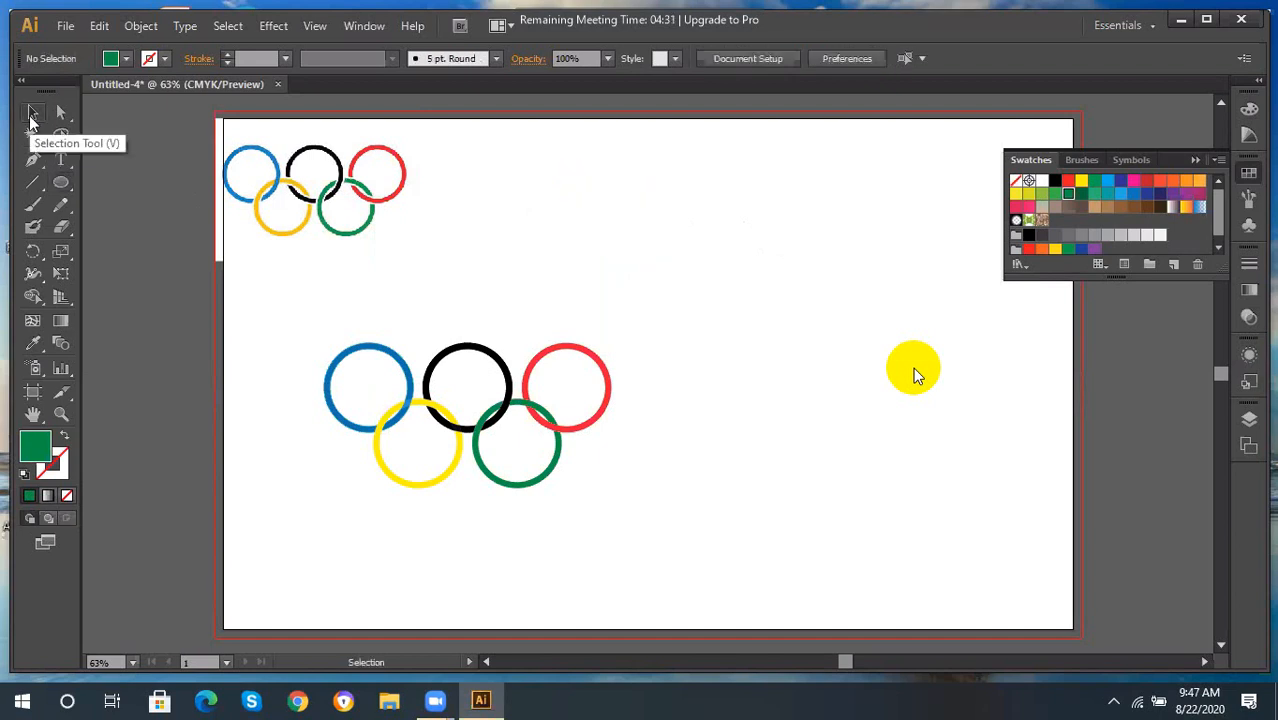
Set the default fill to none and the stroke to a light blue picked from the colour spectrum.
click(61, 477)
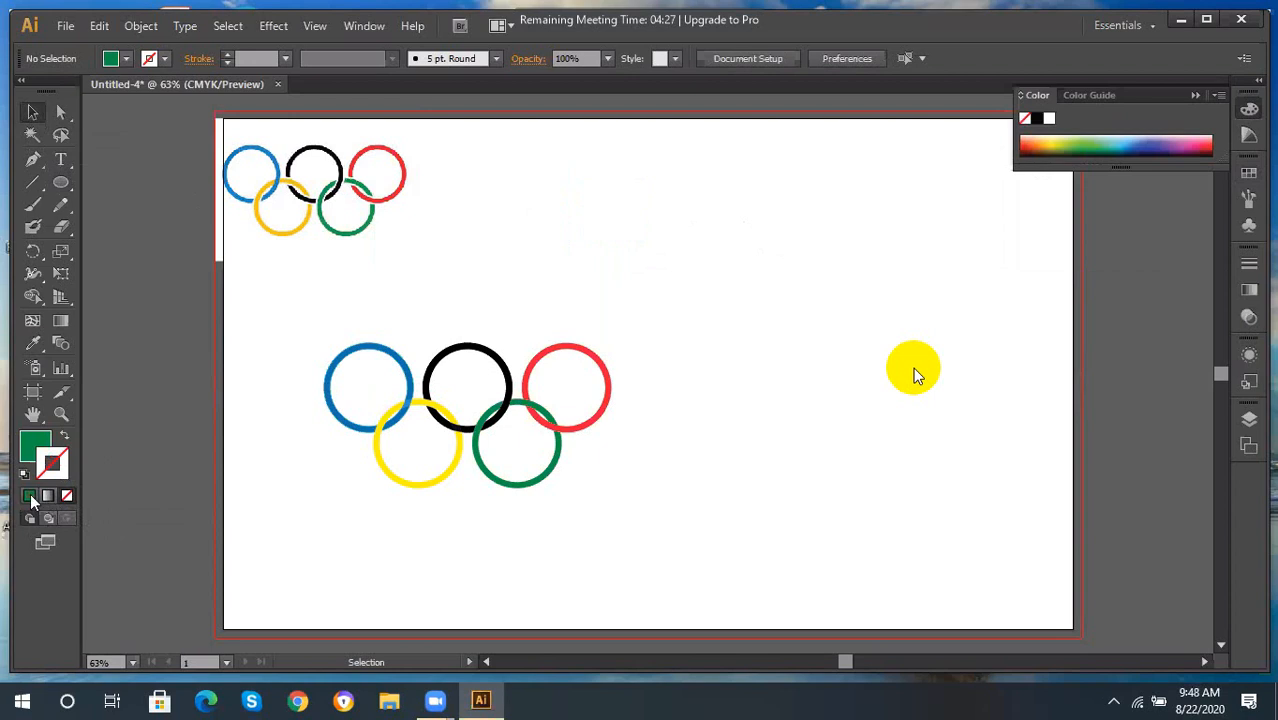
click(35, 448)
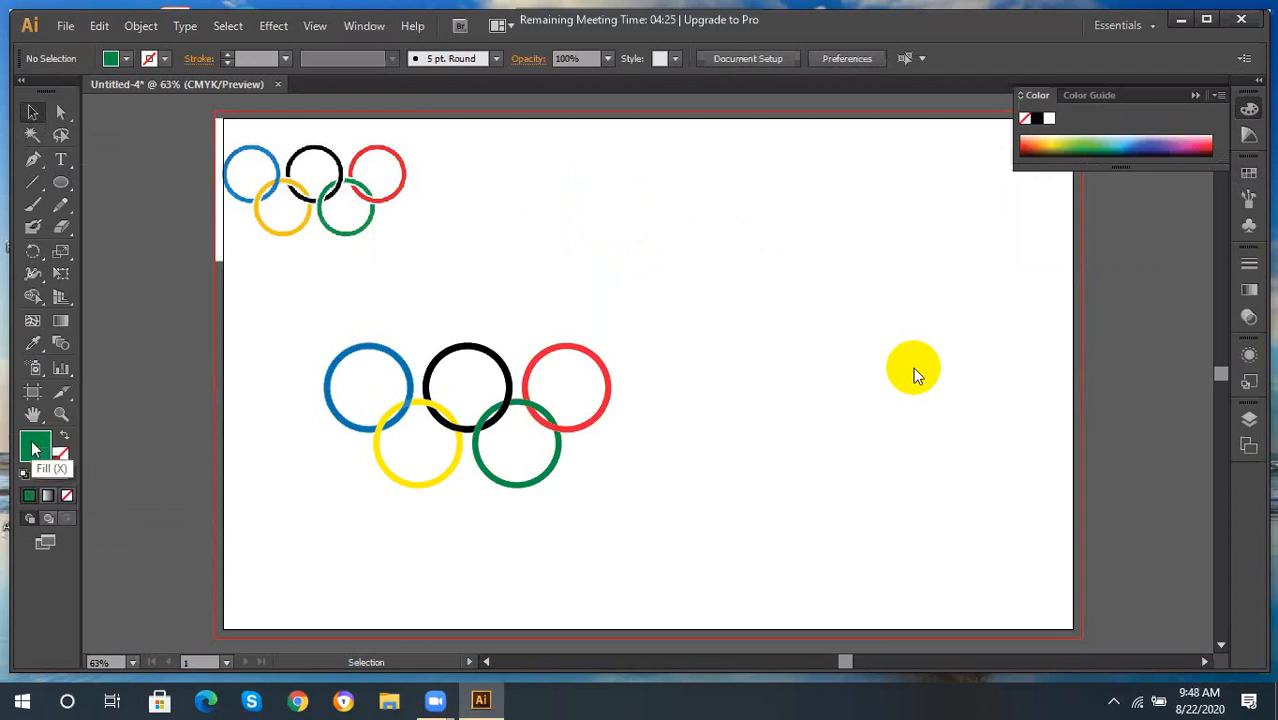
click(68, 499)
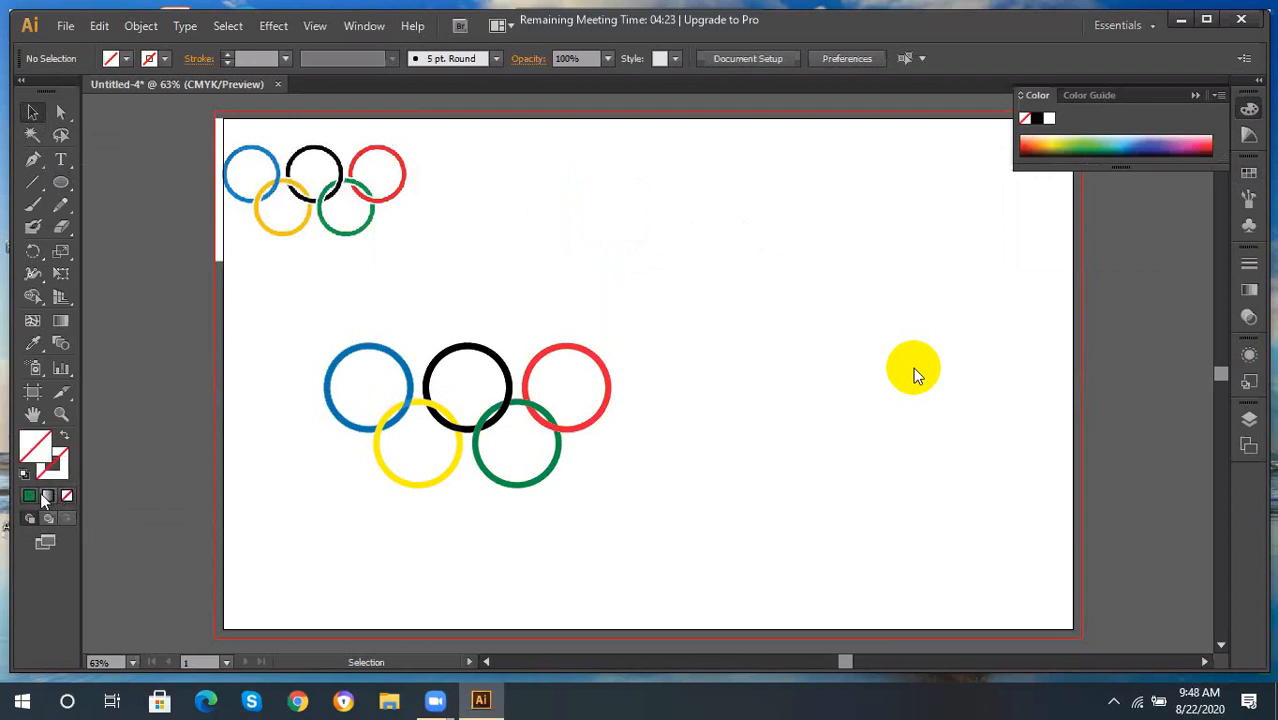
click(57, 474)
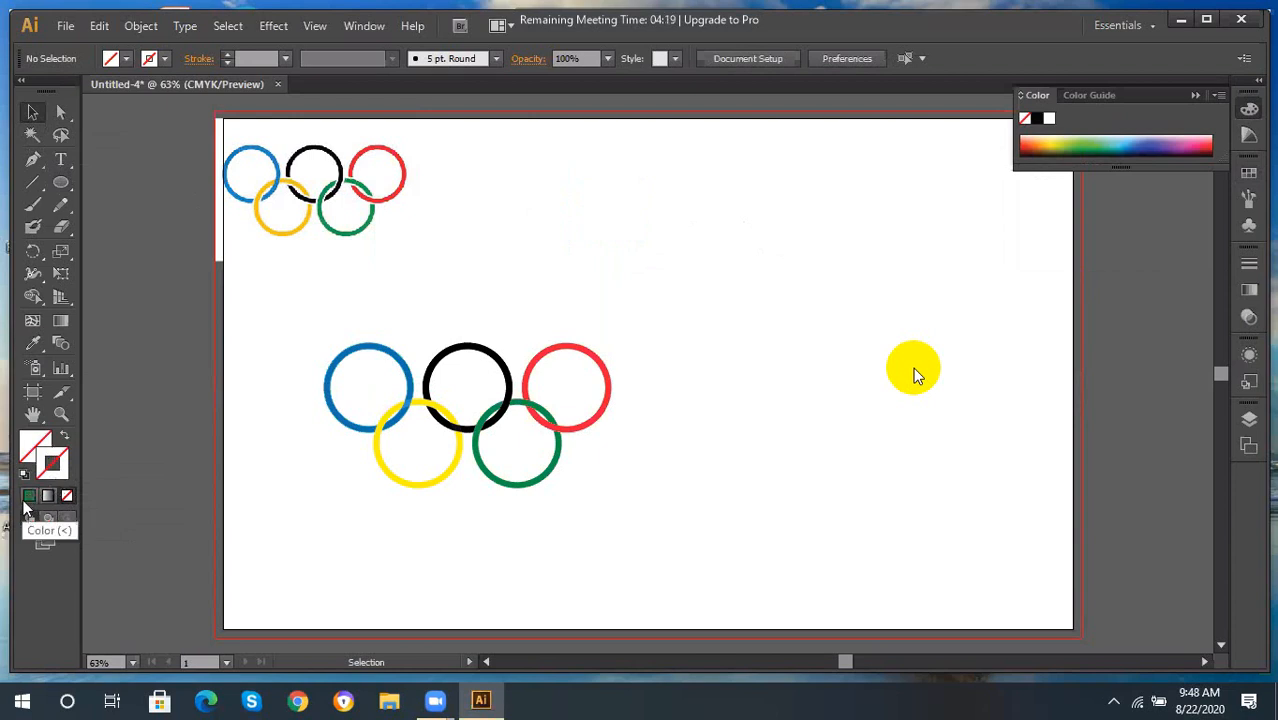
click(28, 497)
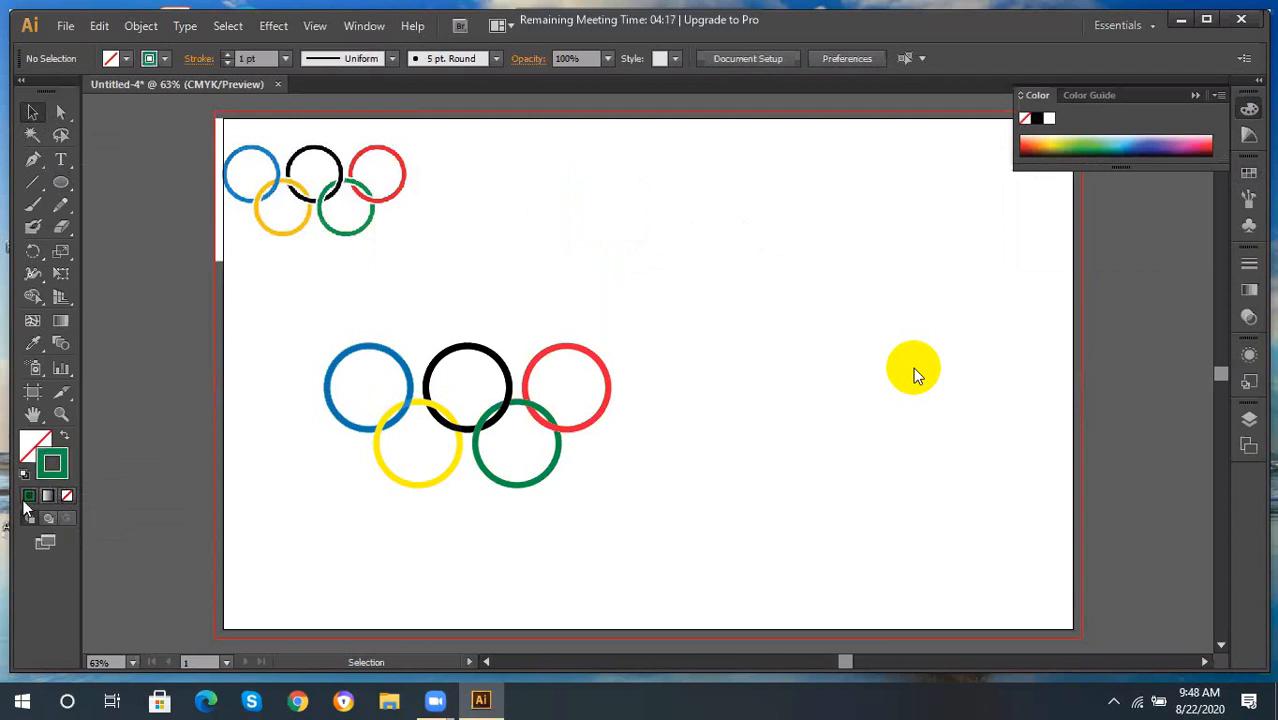
click(1130, 150)
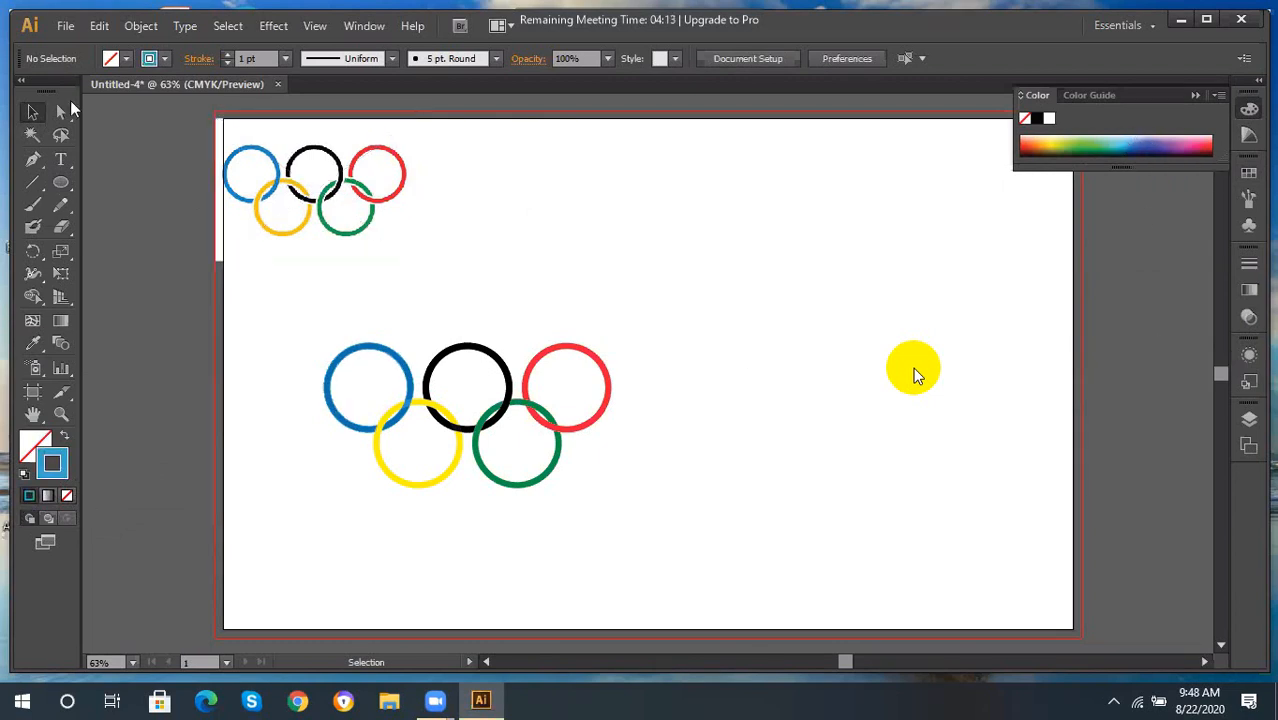
Draw an unfilled blue circle above and to the right of the large rings with the Ellipse tool.
click(60, 183)
drag(64, 182, 133, 226)
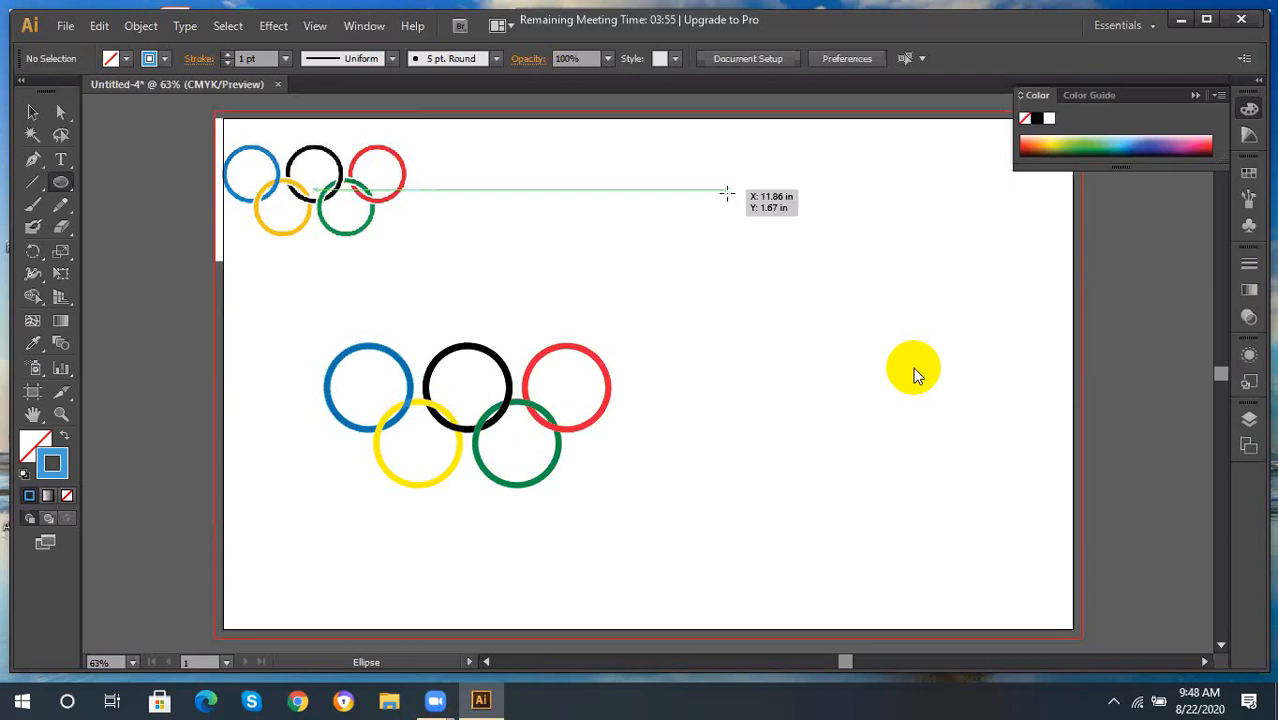
drag(727, 191, 719, 263)
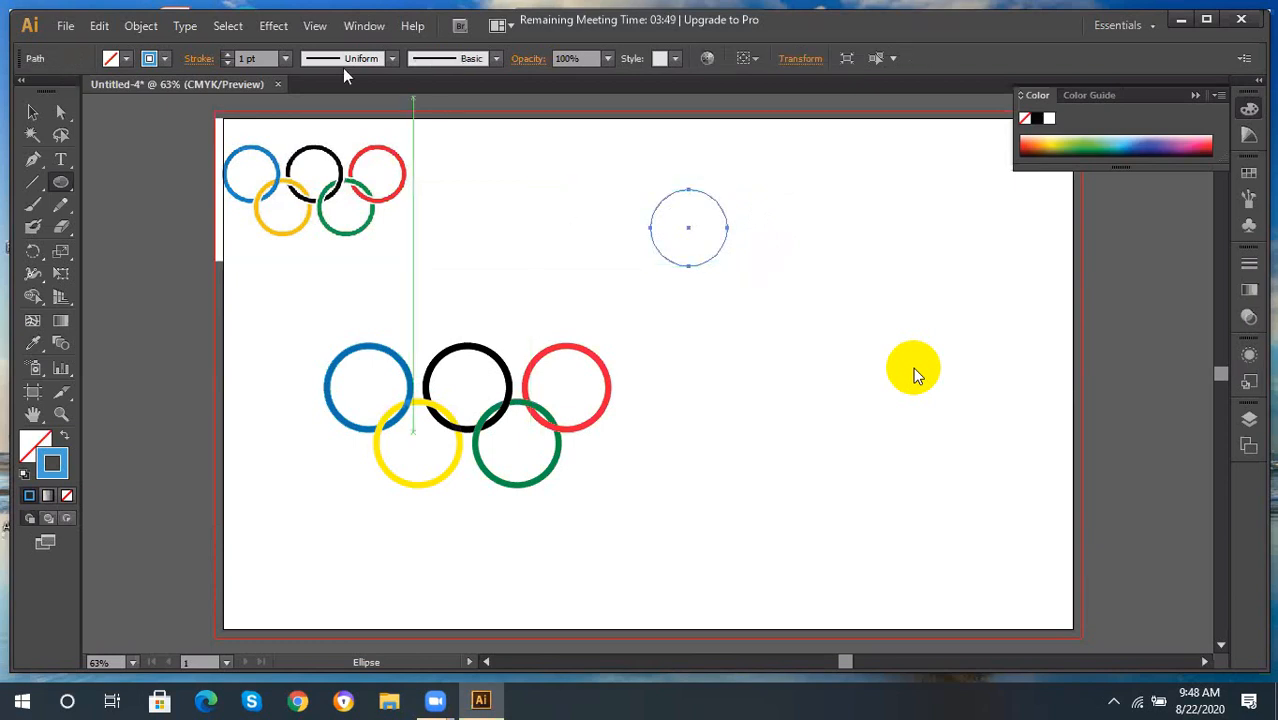
Set the blue circle's stroke weight to 10 pt.
click(228, 54)
click(228, 54)
click(228, 54)
click(228, 54)
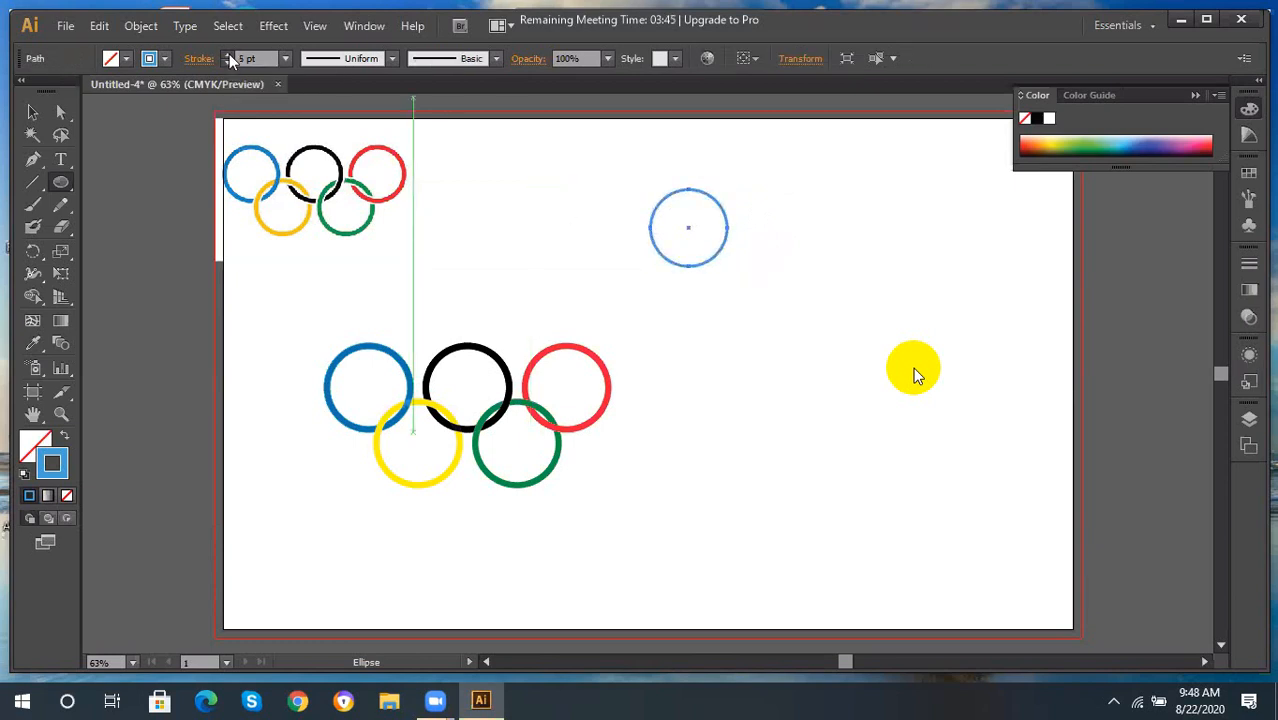
click(228, 54)
click(228, 54)
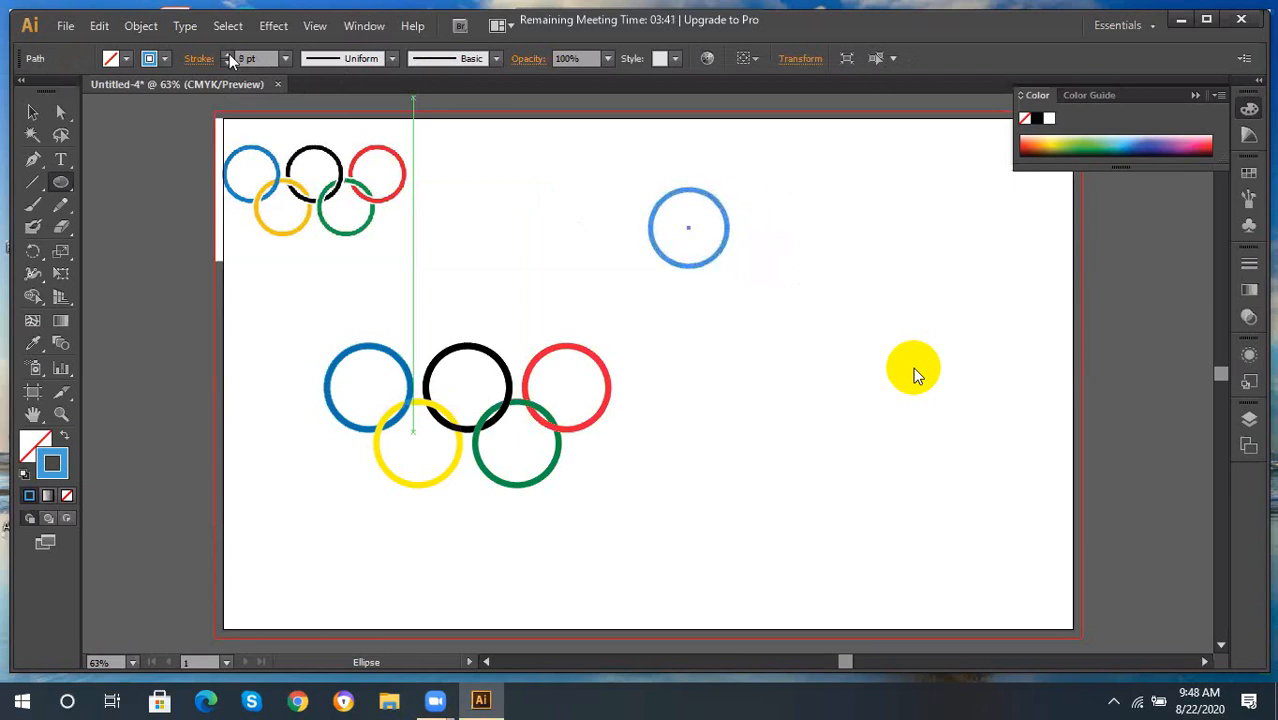
click(228, 54)
click(228, 54)
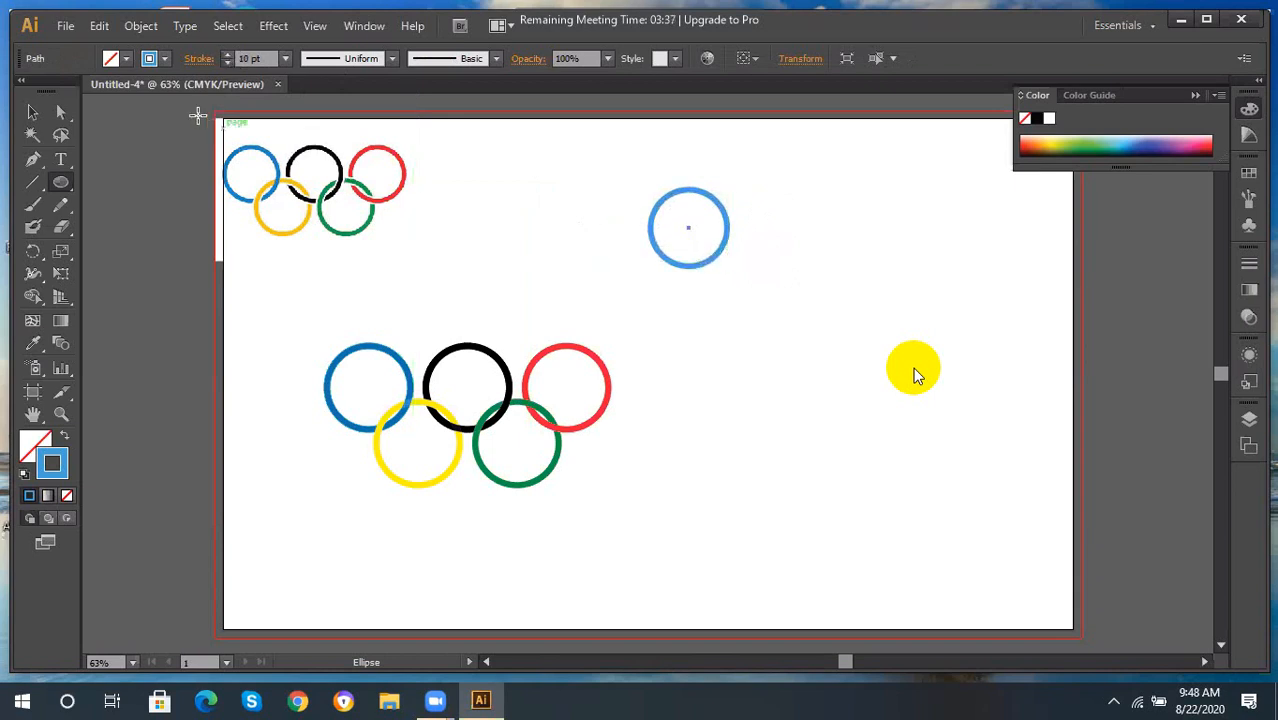
Enlarge the blue circle about its centre to roughly the size of the large rings and deselect it.
click(33, 113)
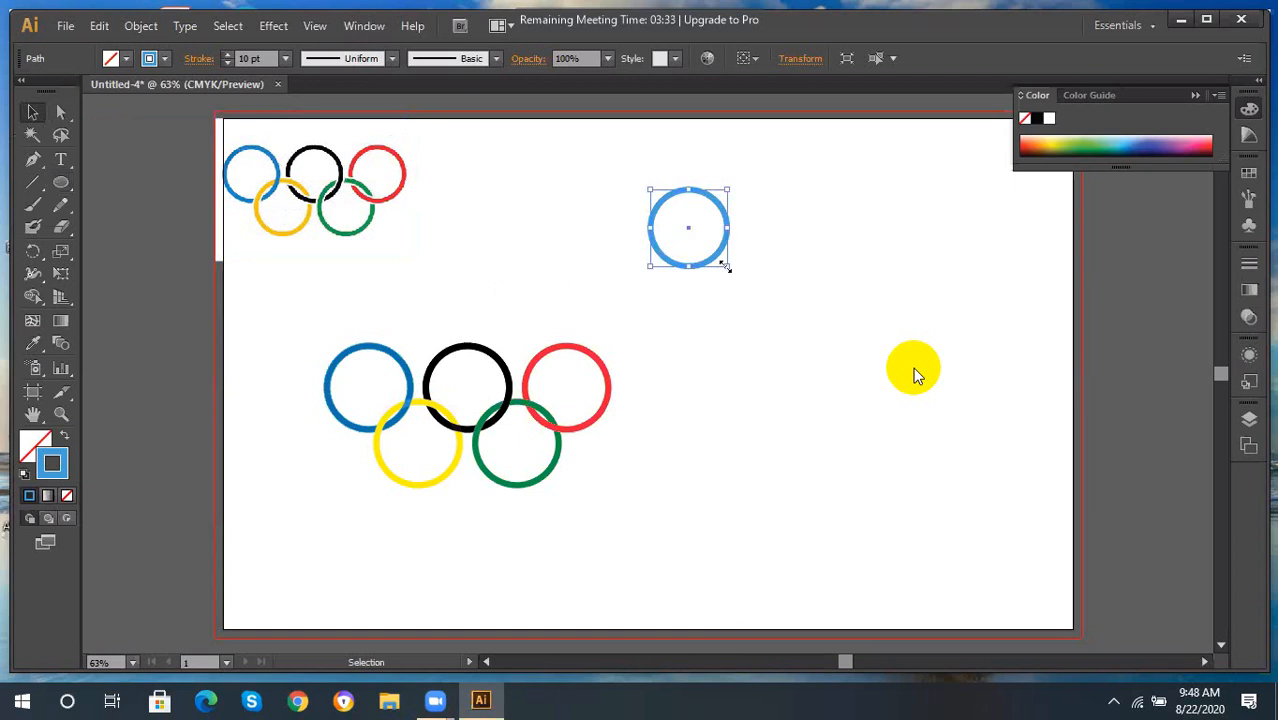
drag(724, 266, 729, 276)
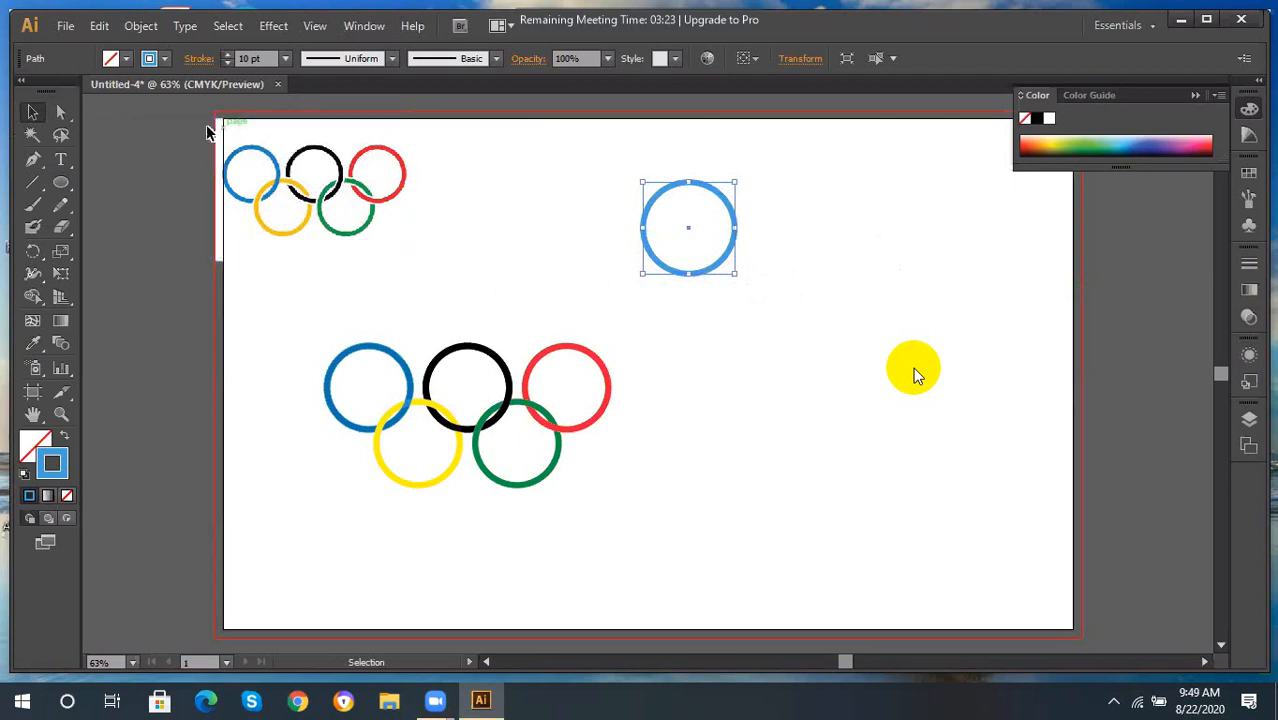
click(118, 153)
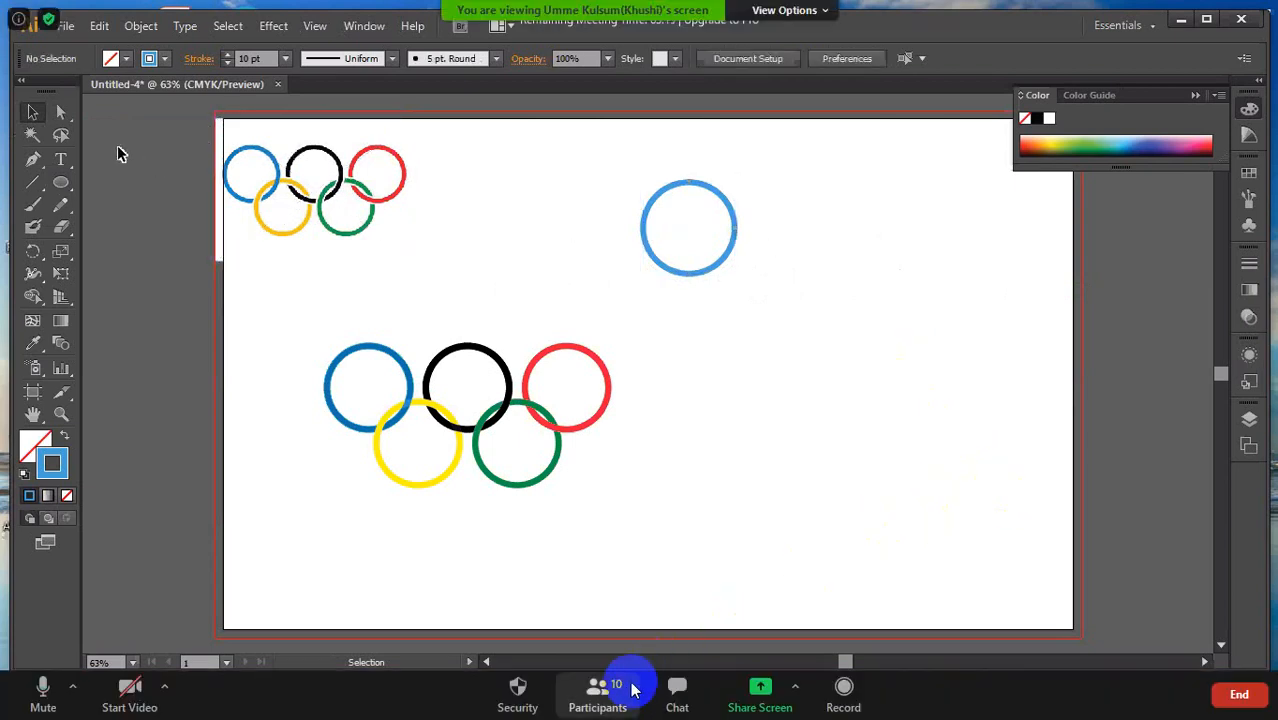
Look through the participant list of the Zoom meeting and minimise it.
click(598, 690)
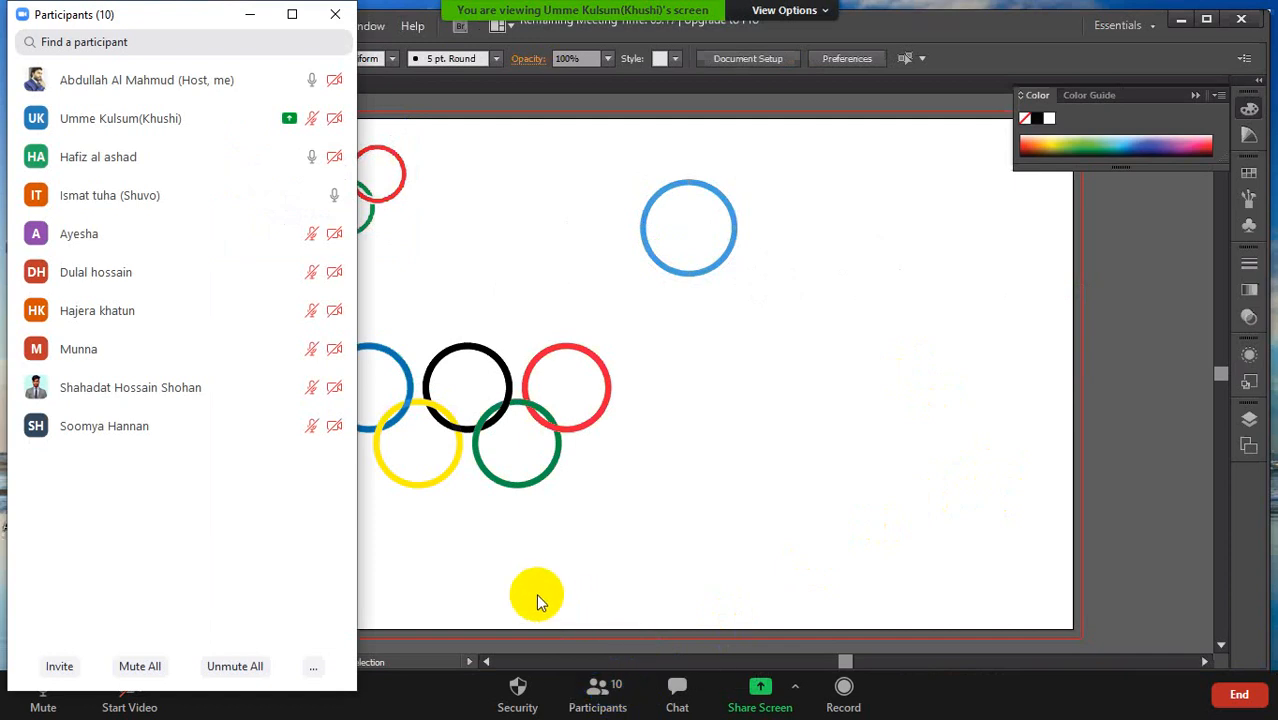
mouse_move(117, 353)
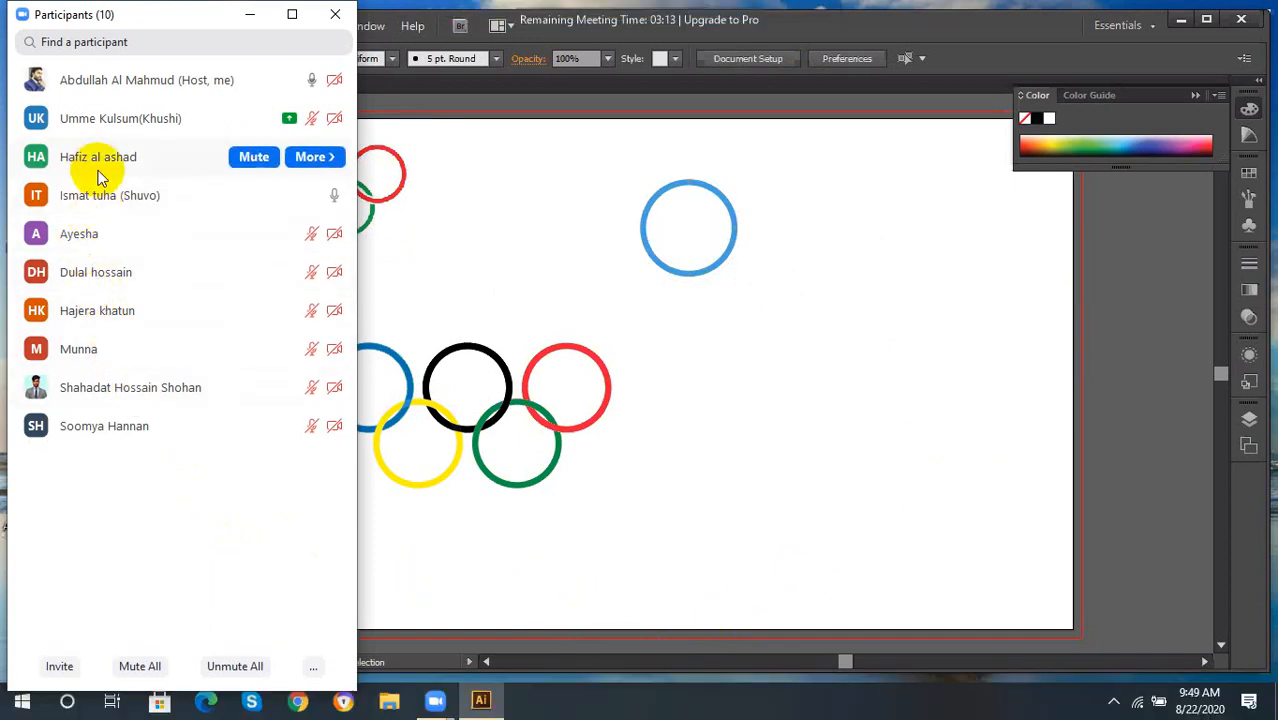
click(250, 12)
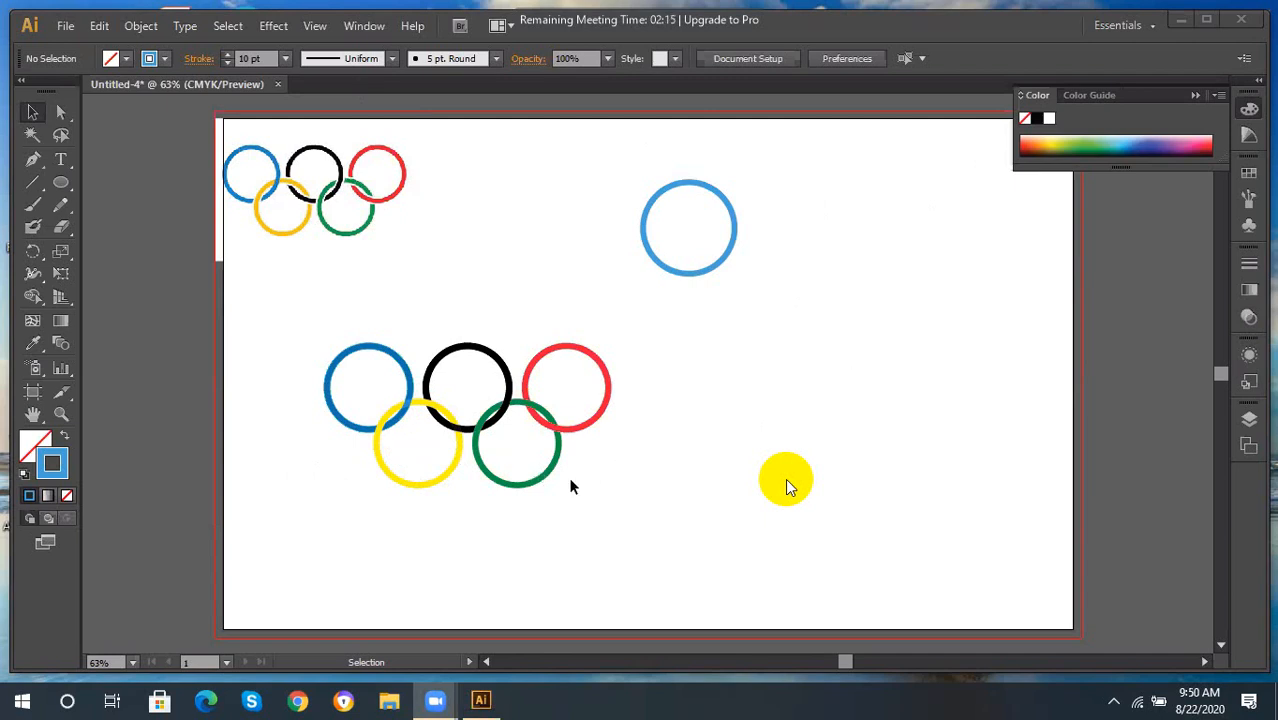
Examine the overlaps of the five large rings up close and compare the whole drawing with the reference logo.
scroll(607, 455, down, 3)
scroll(607, 455, up, 4)
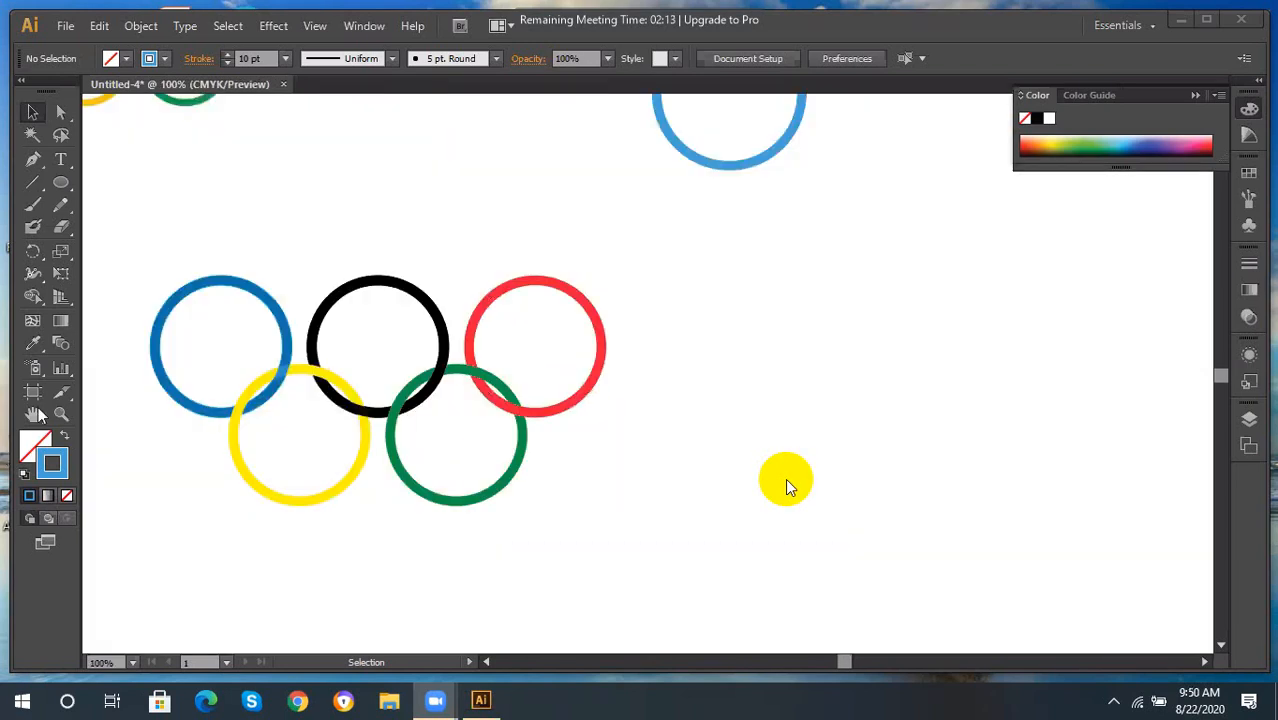
scroll(620, 455, up, 1)
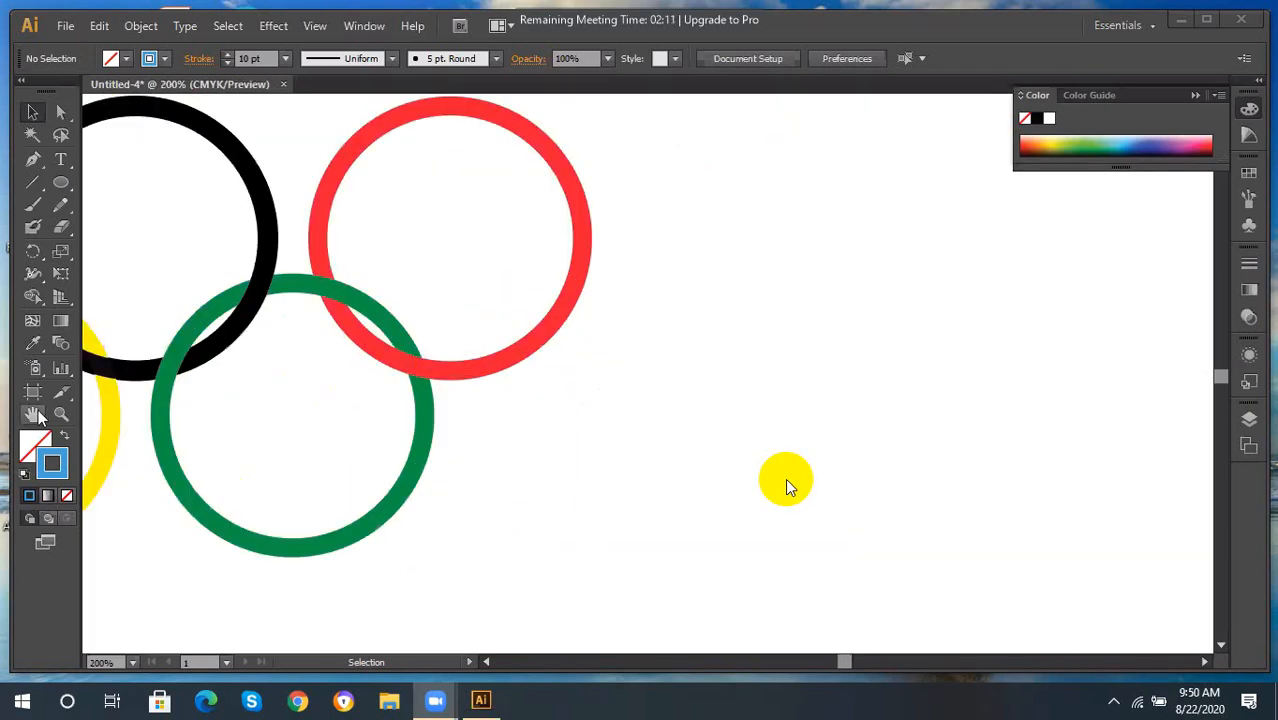
click(34, 415)
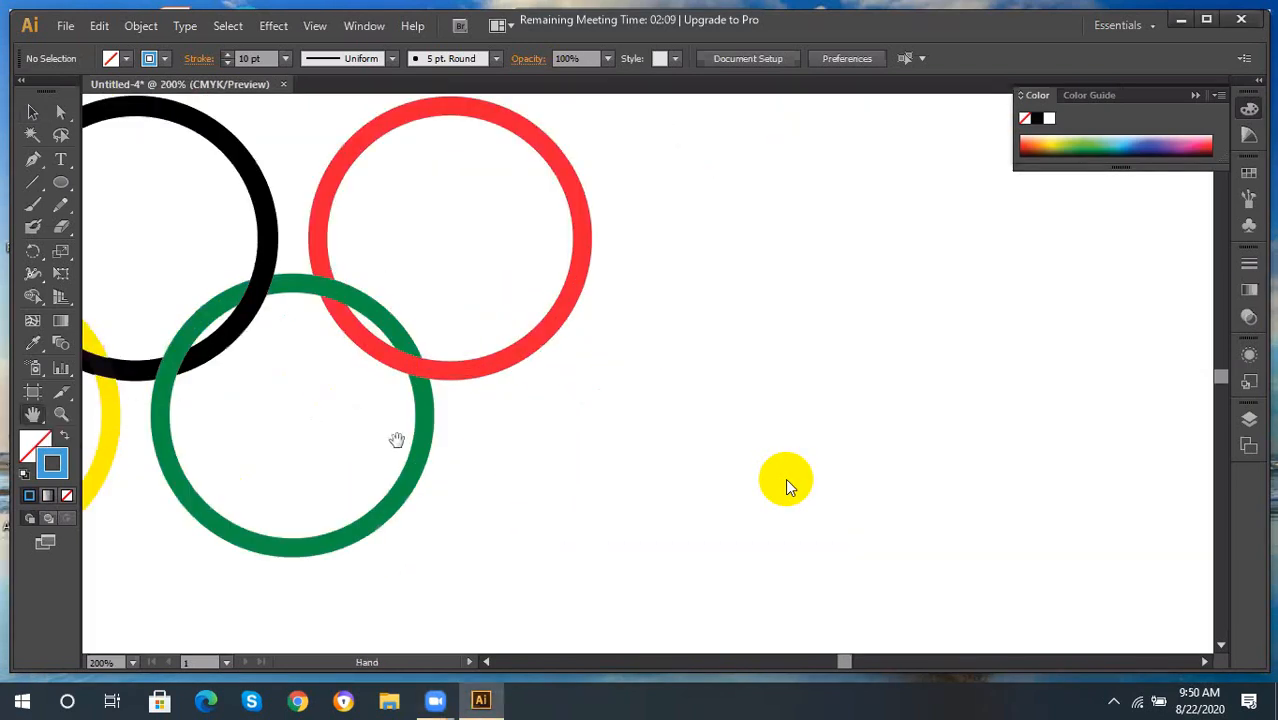
drag(452, 449, 636, 446)
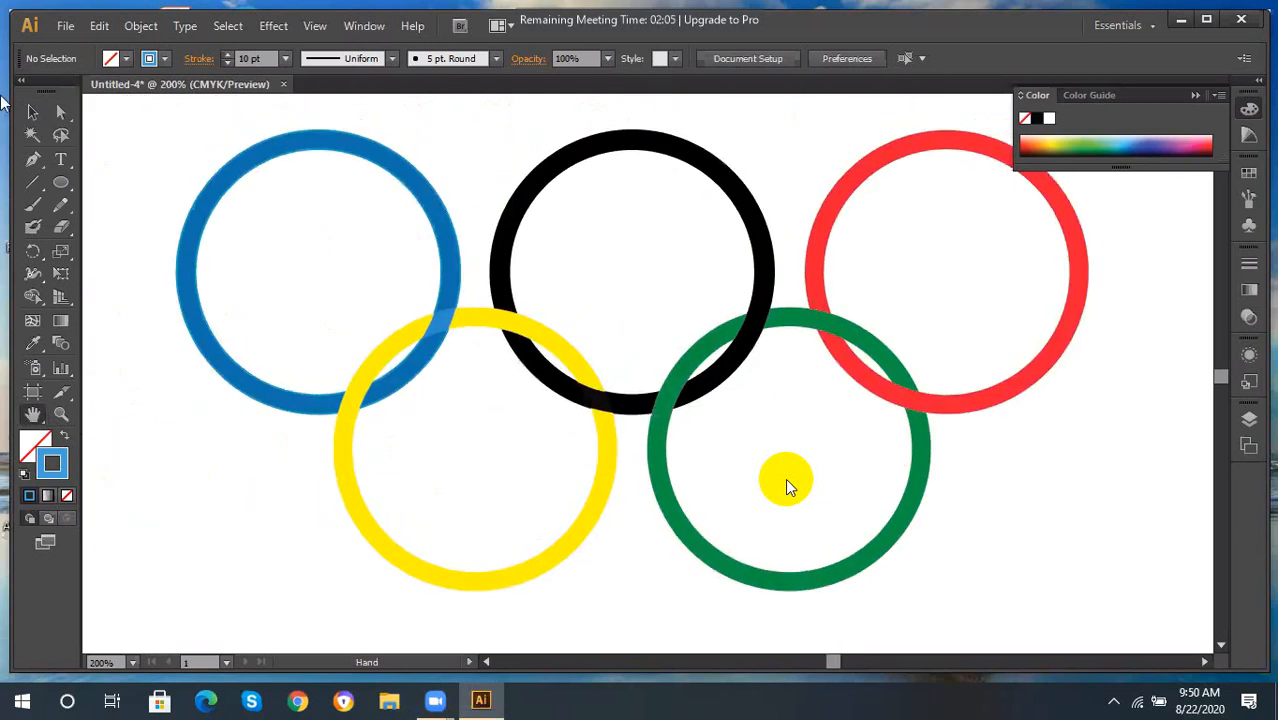
click(31, 113)
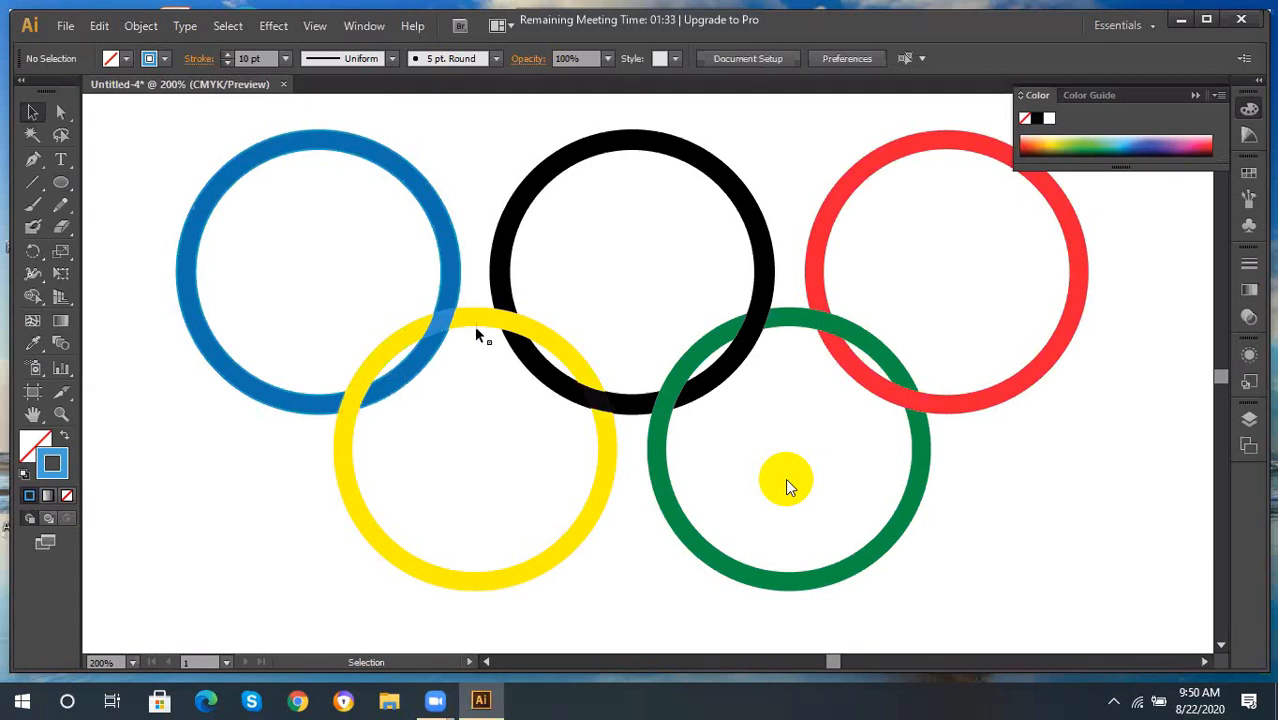
click(594, 405)
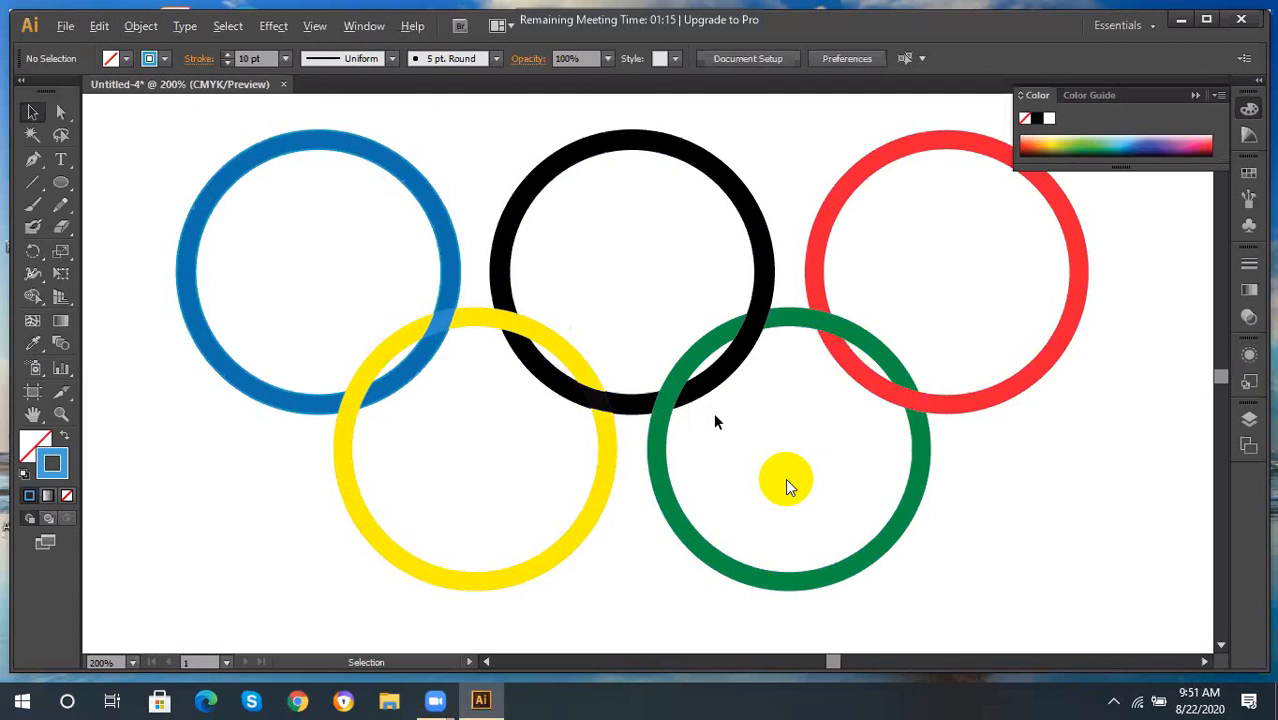
key(ctrl+minus)
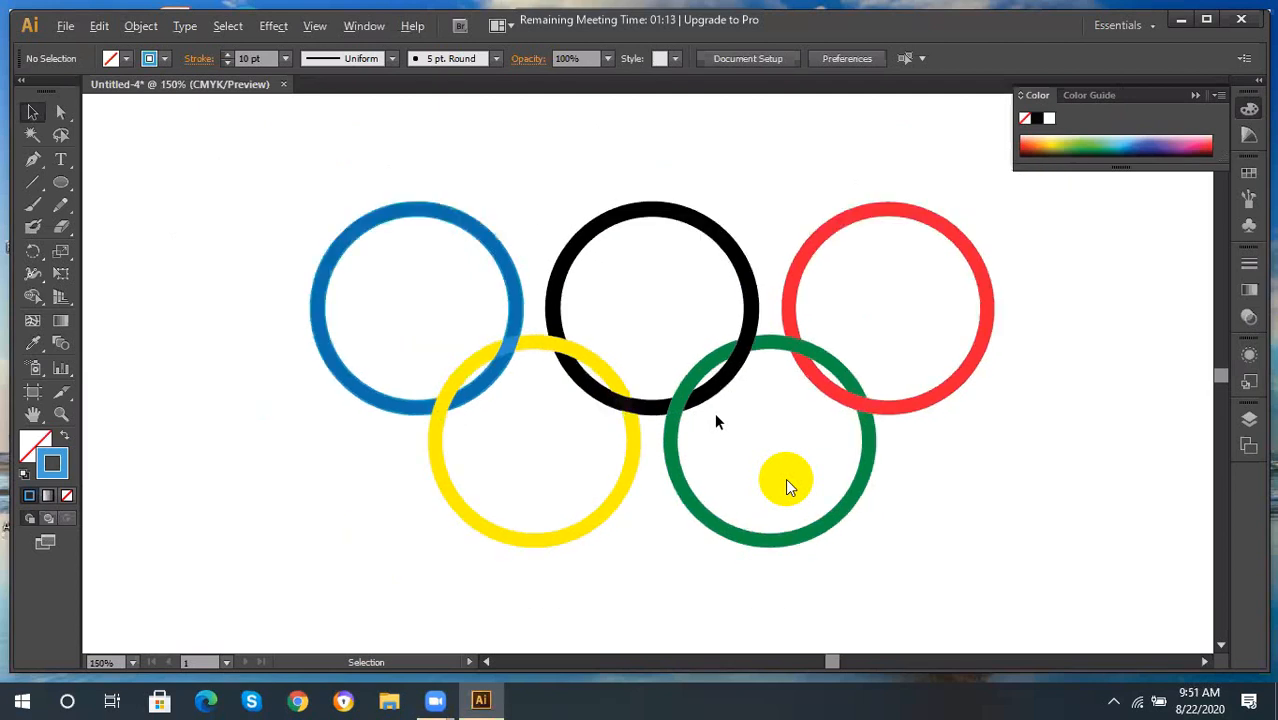
key(ctrl+minus)
key(ctrl+minus)
key(ctrl+minus)
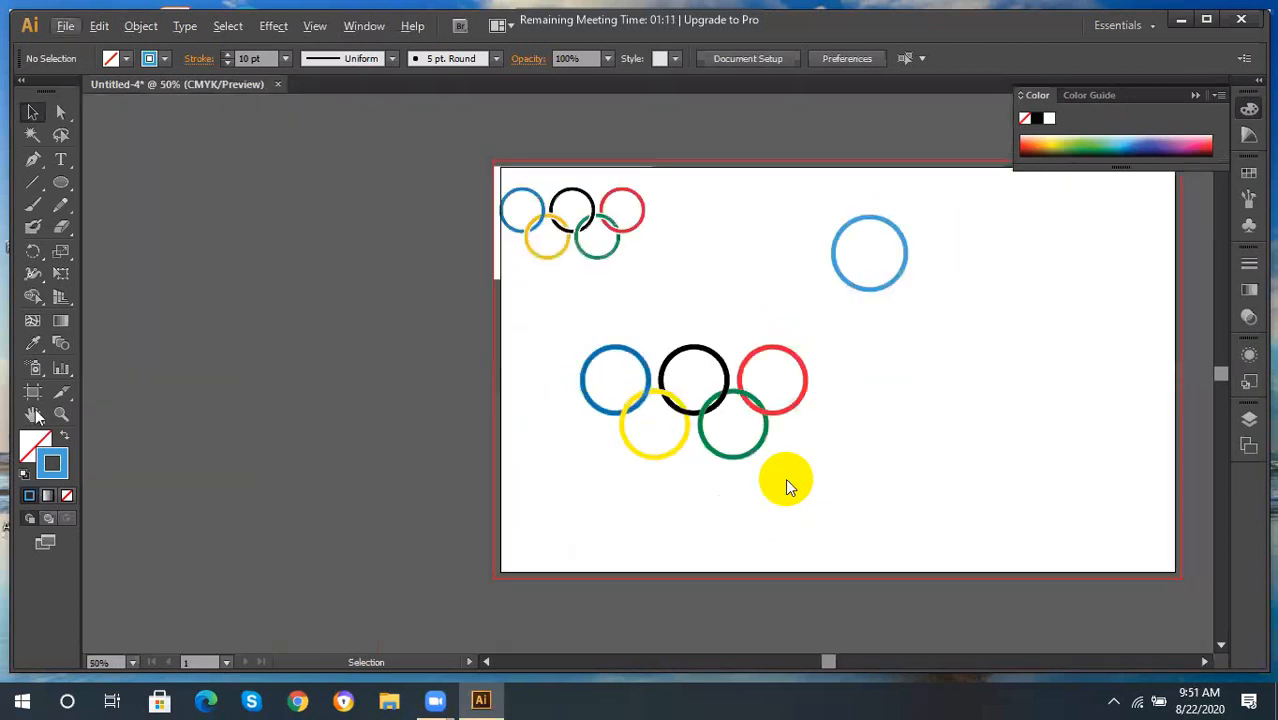
drag(787, 314, 523, 302)
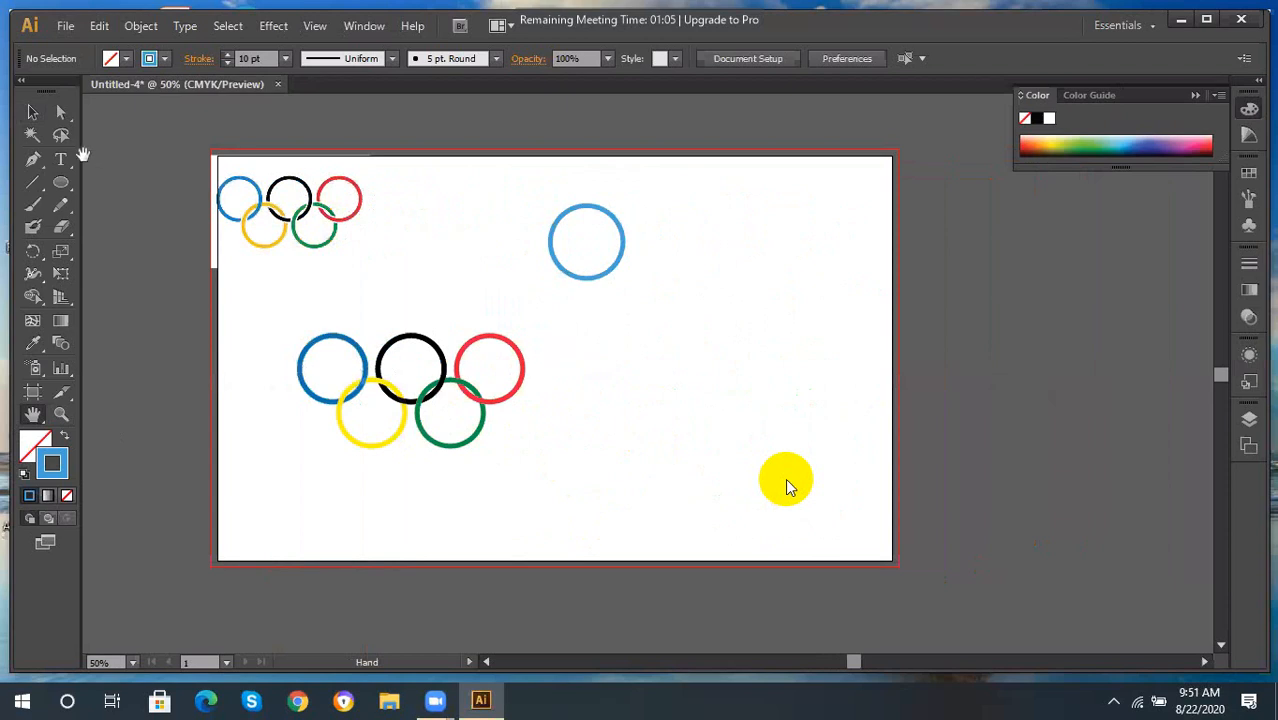
click(33, 113)
Select all the pieces of the five large rings and combine them with the Pathfinder Merge operation.
drag(290, 312, 576, 481)
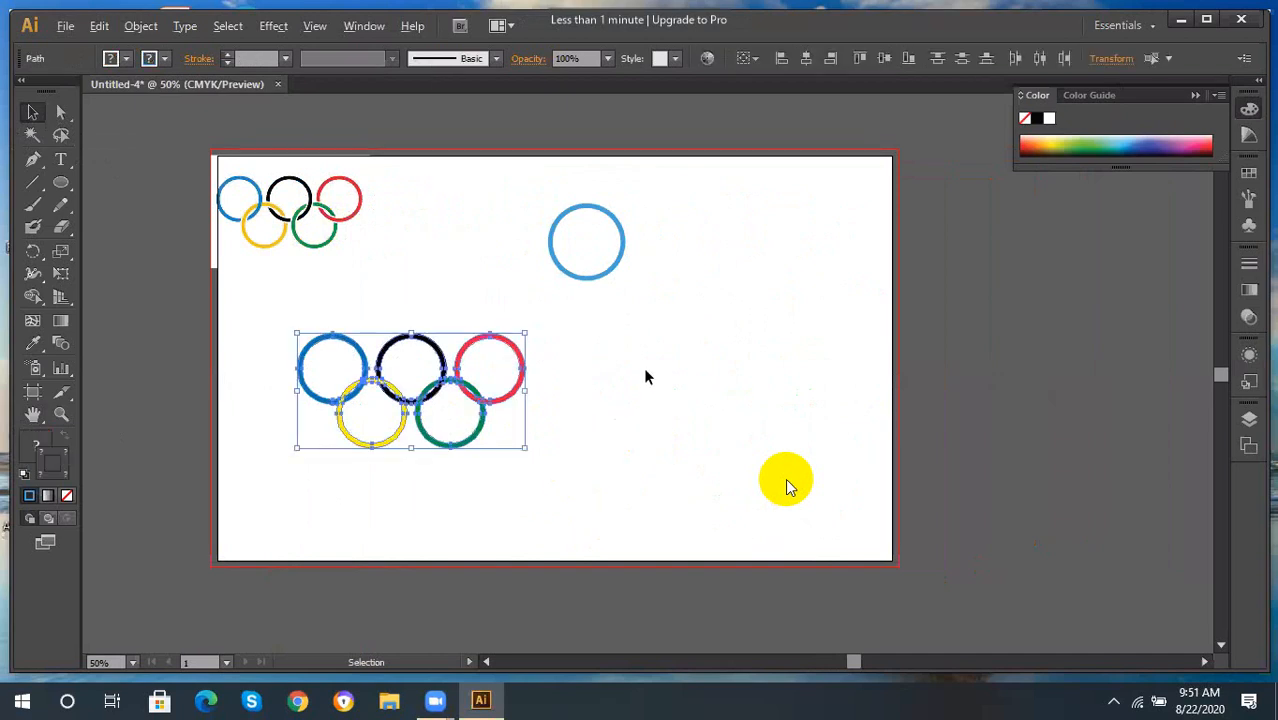
scroll(645, 375, up, 1)
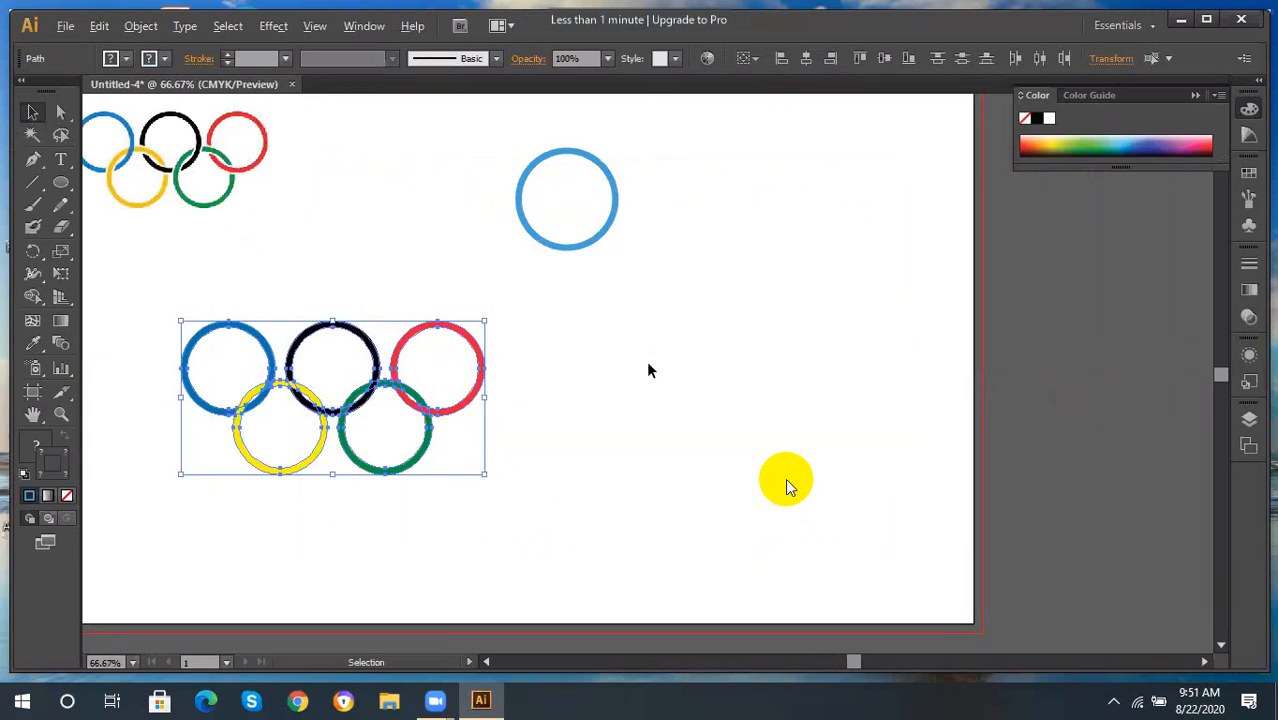
scroll(648, 371, up, 1)
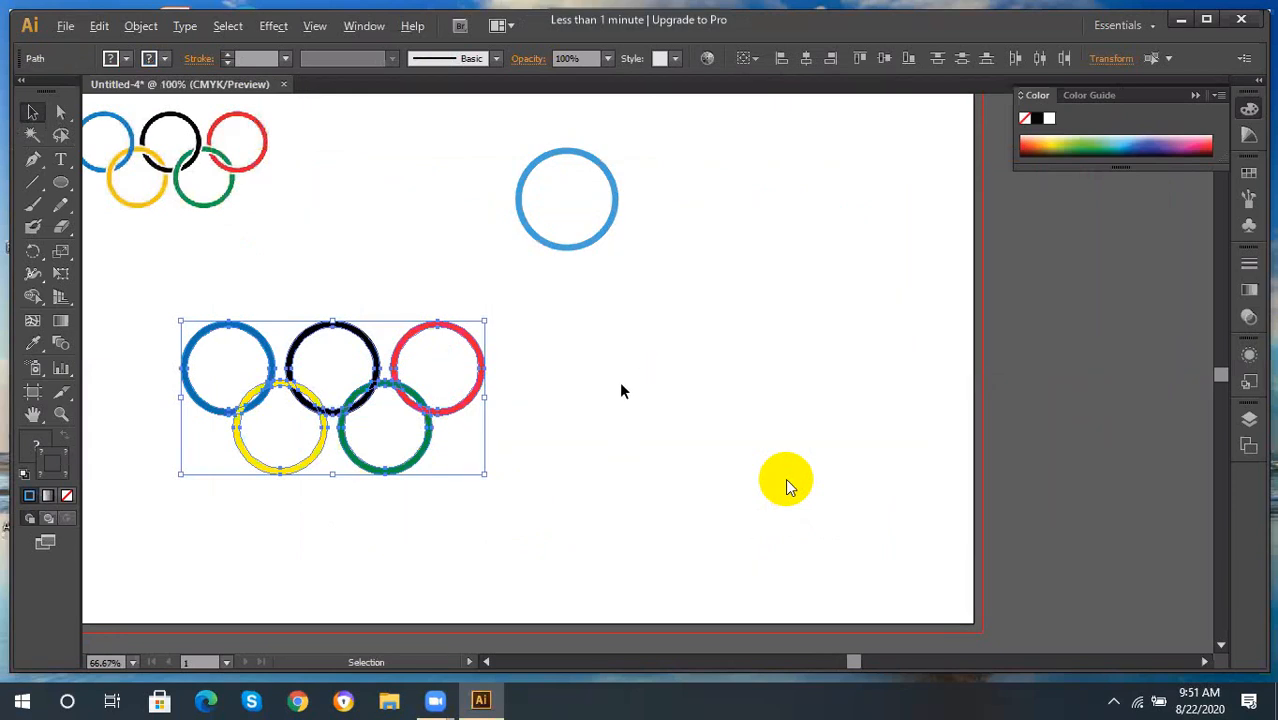
click(33, 414)
drag(149, 124, 385, 124)
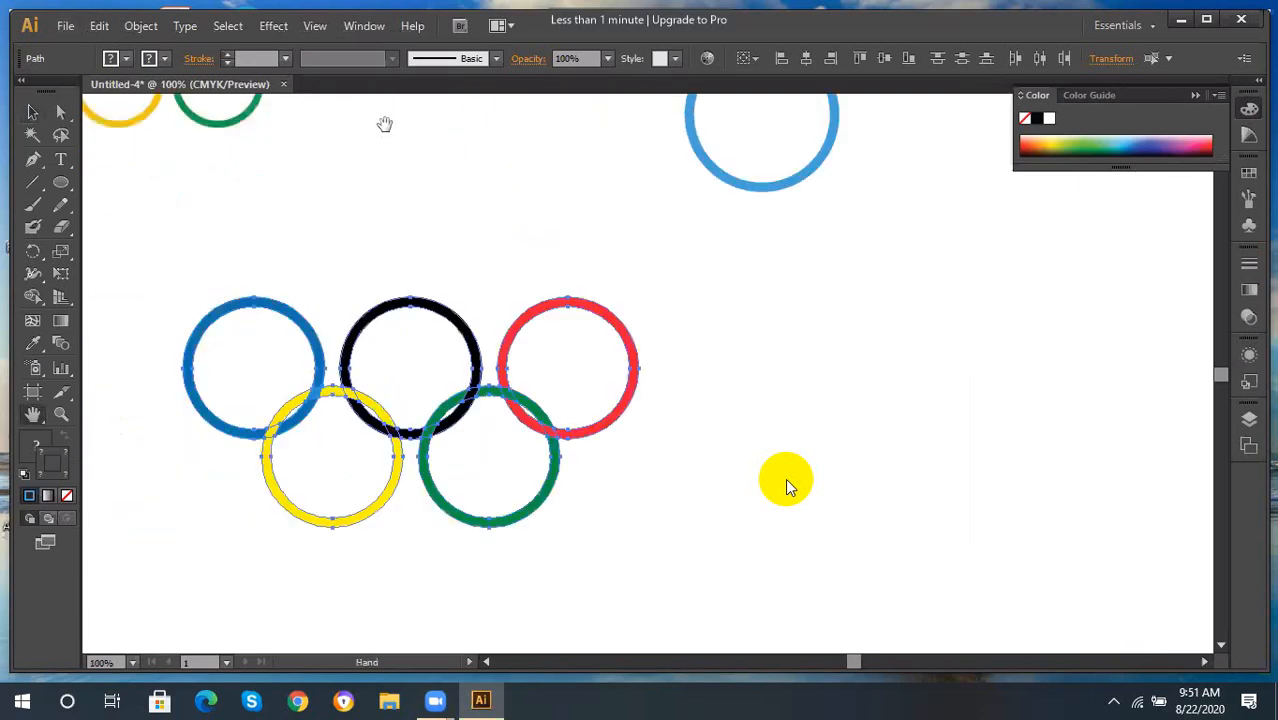
drag(472, 386, 545, 413)
click(364, 26)
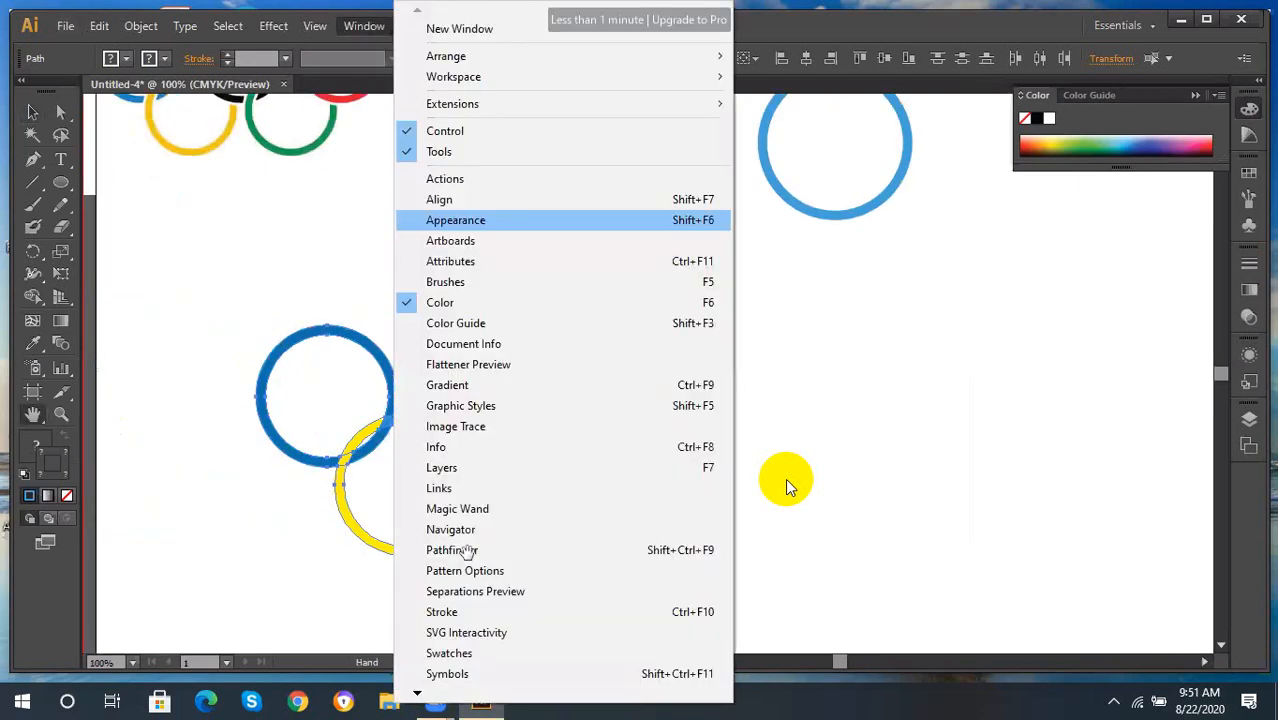
click(452, 550)
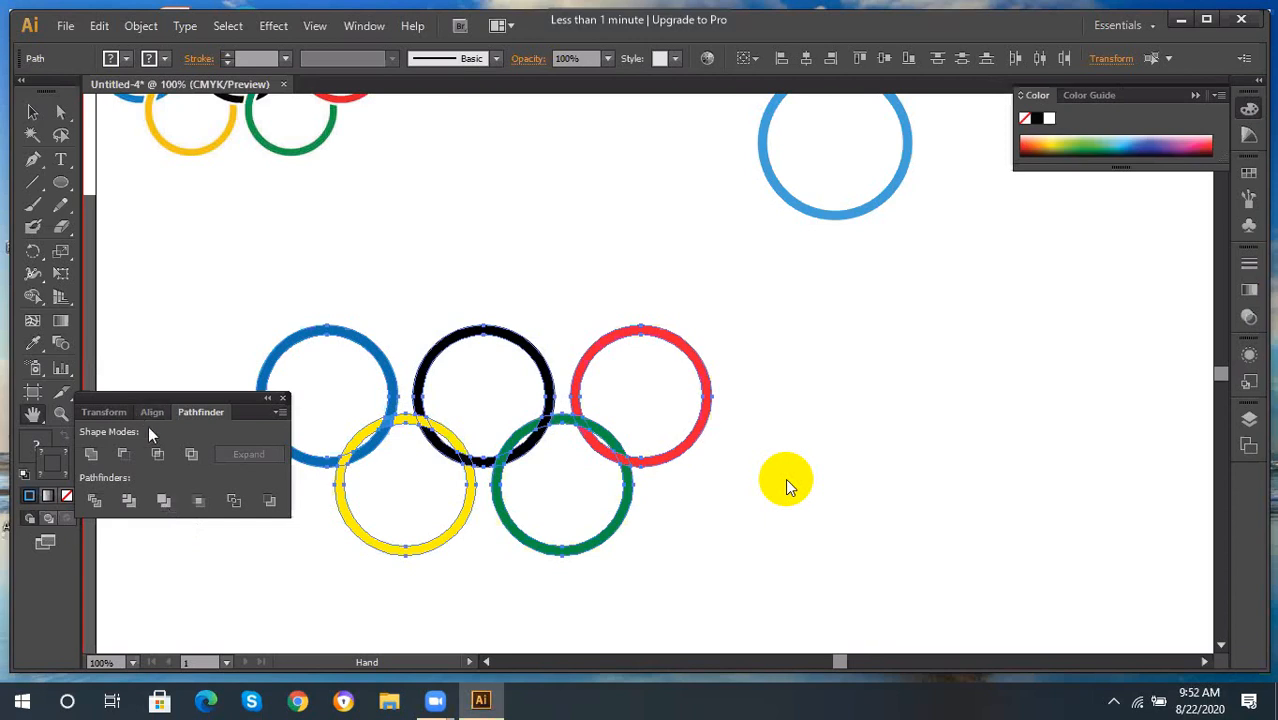
click(163, 503)
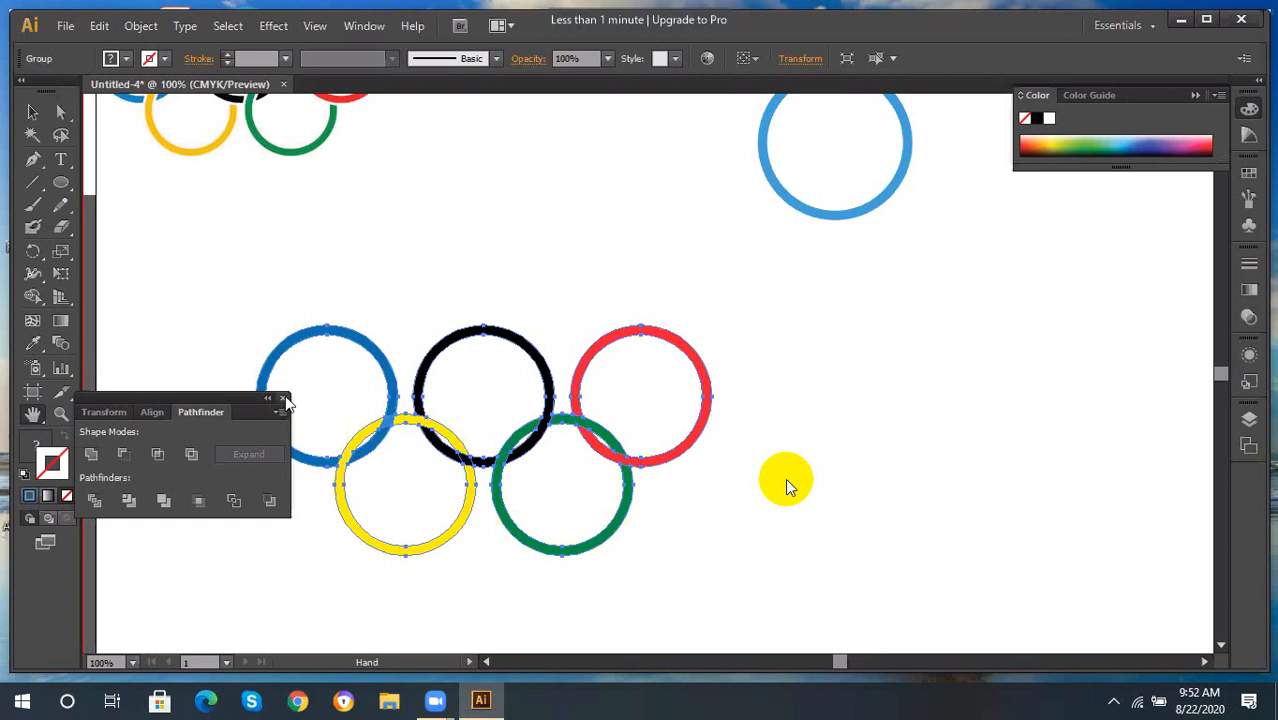
click(169, 509)
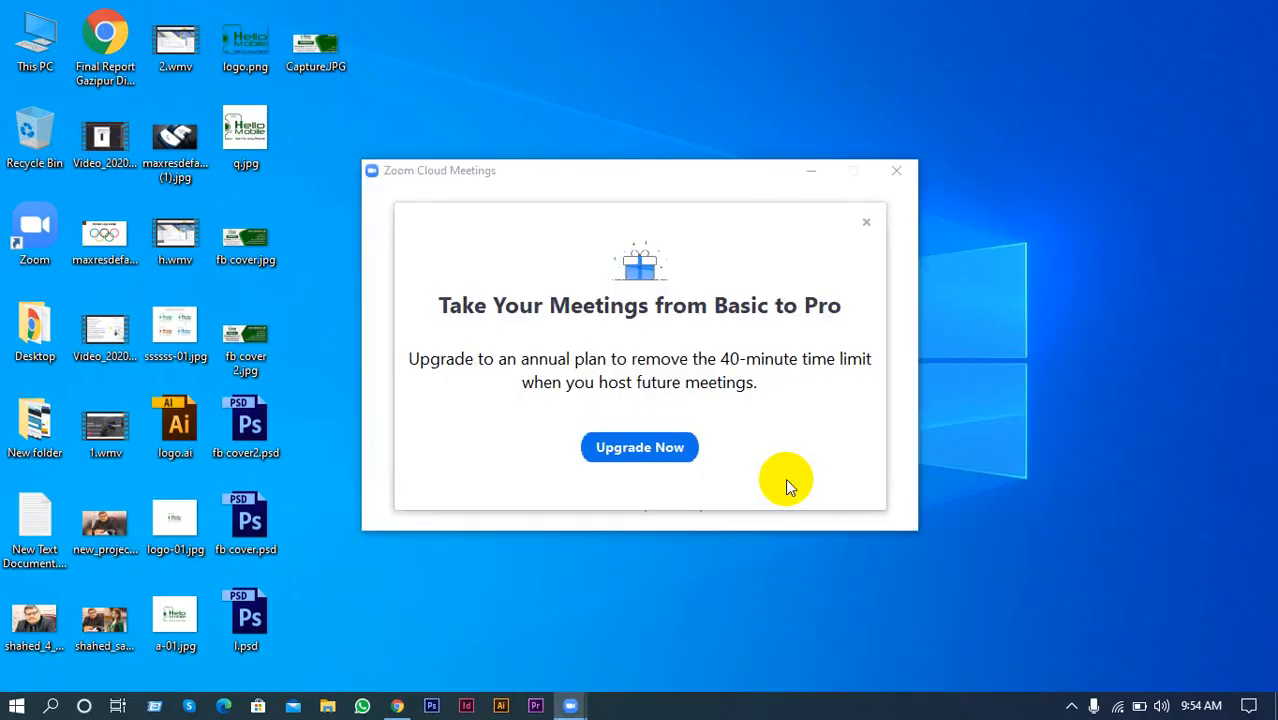
click(1071, 705)
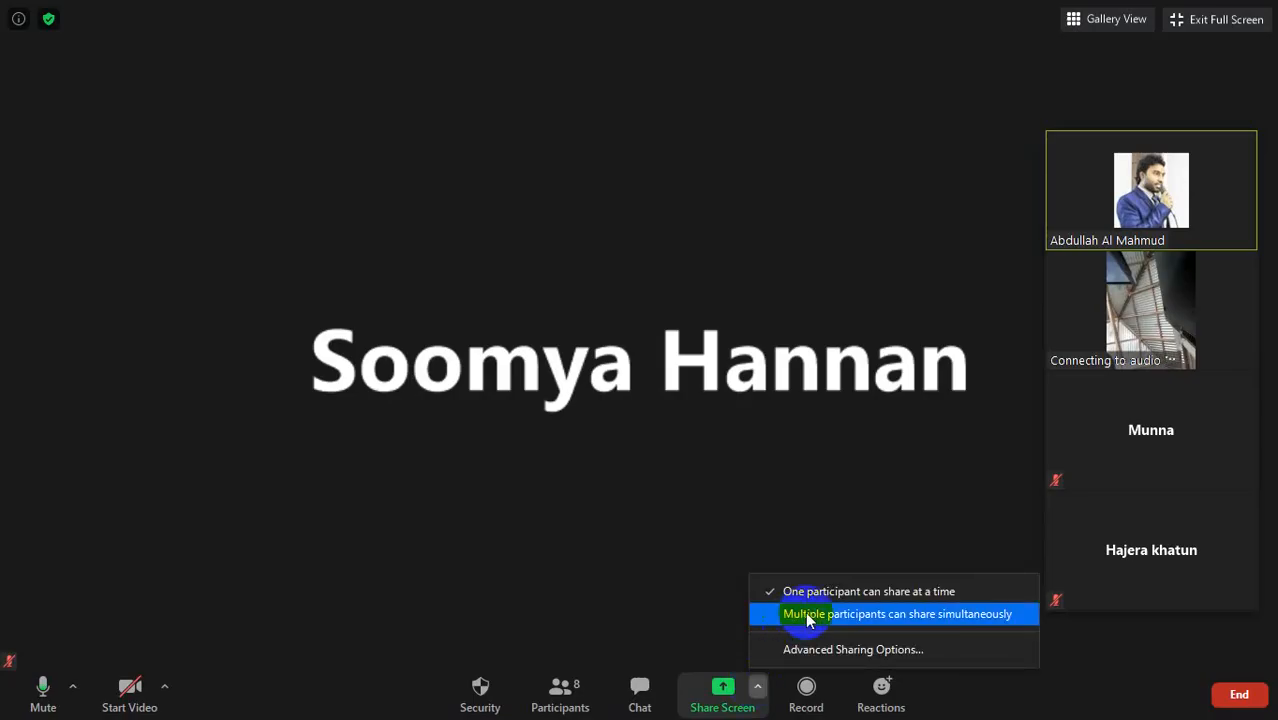
Allow multiple participants to share simultaneously in the Zoom meeting and switch to Illustrator on the shared desktop.
click(808, 612)
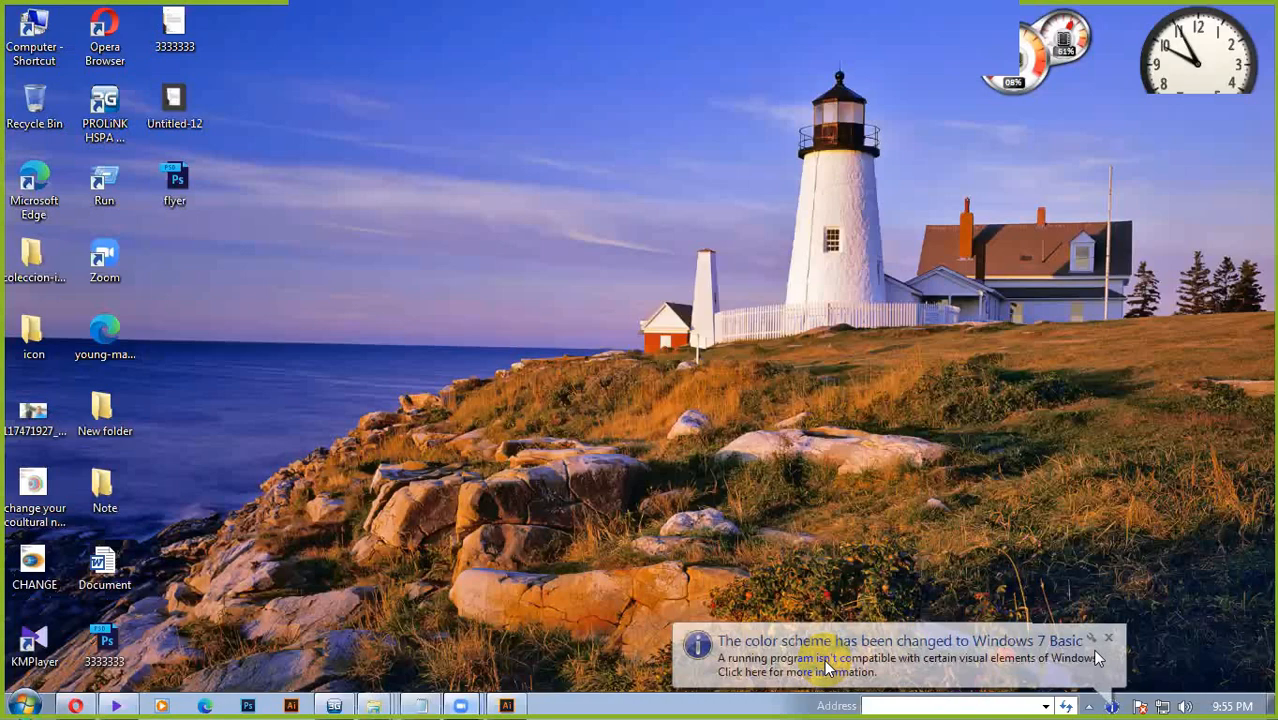
click(461, 706)
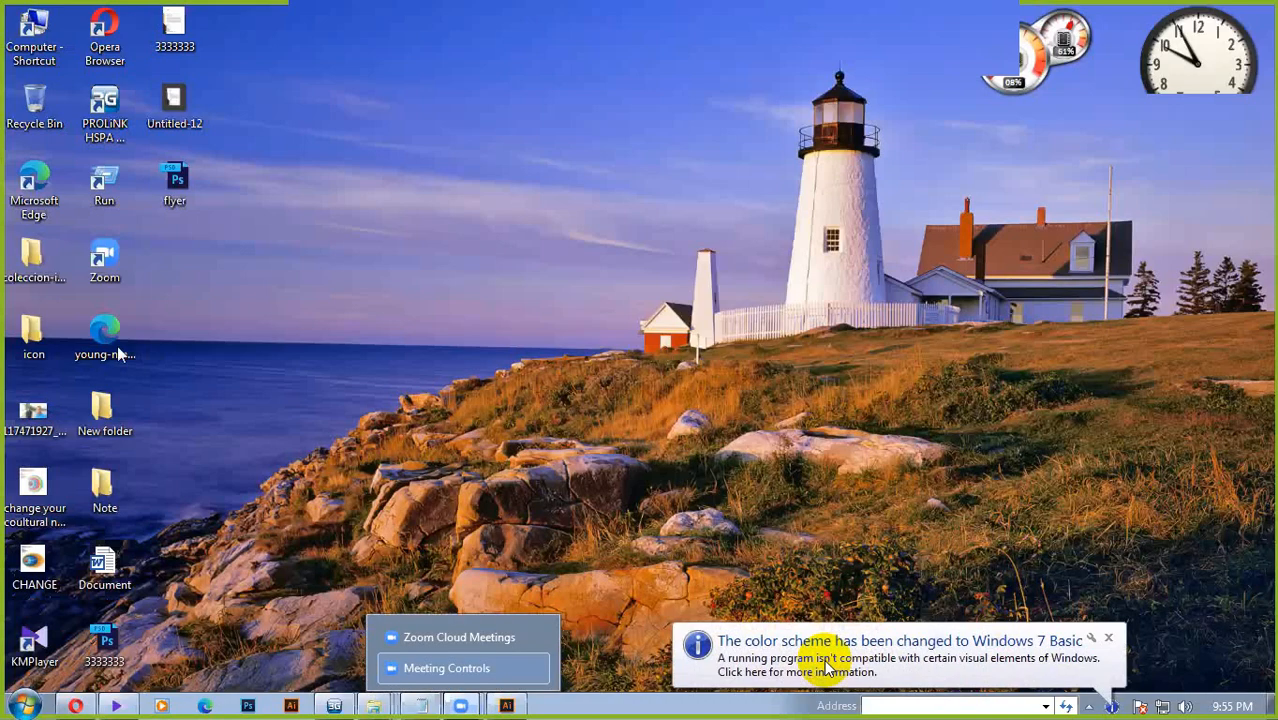
click(507, 706)
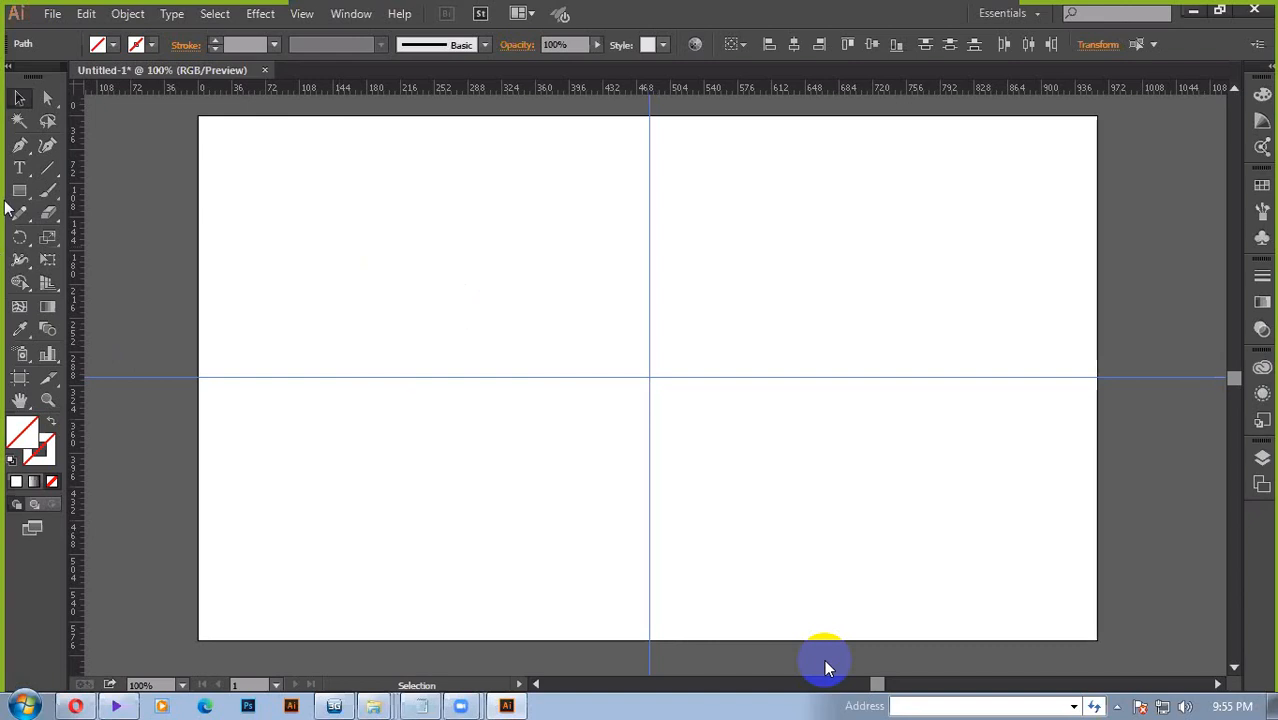
Draw a large circle centred on the intersection of the two guides and fill it with red.
key(l)
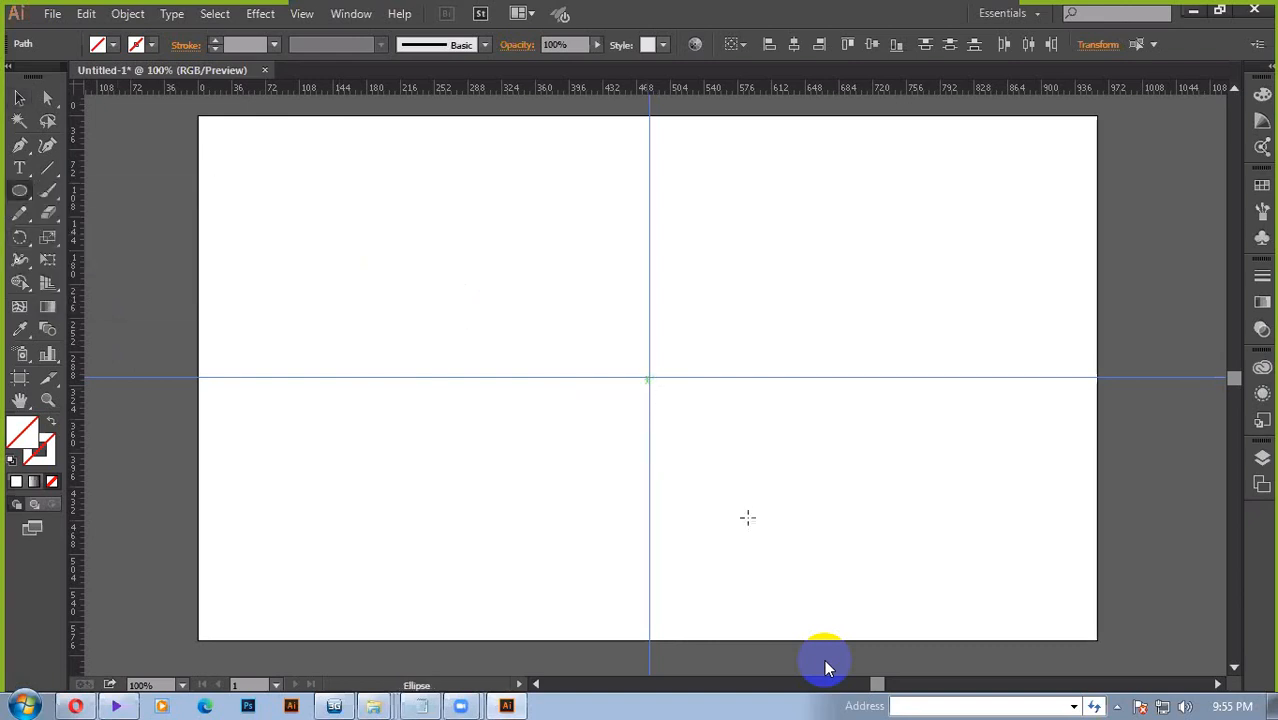
drag(649, 377, 755, 520)
double_click(22, 432)
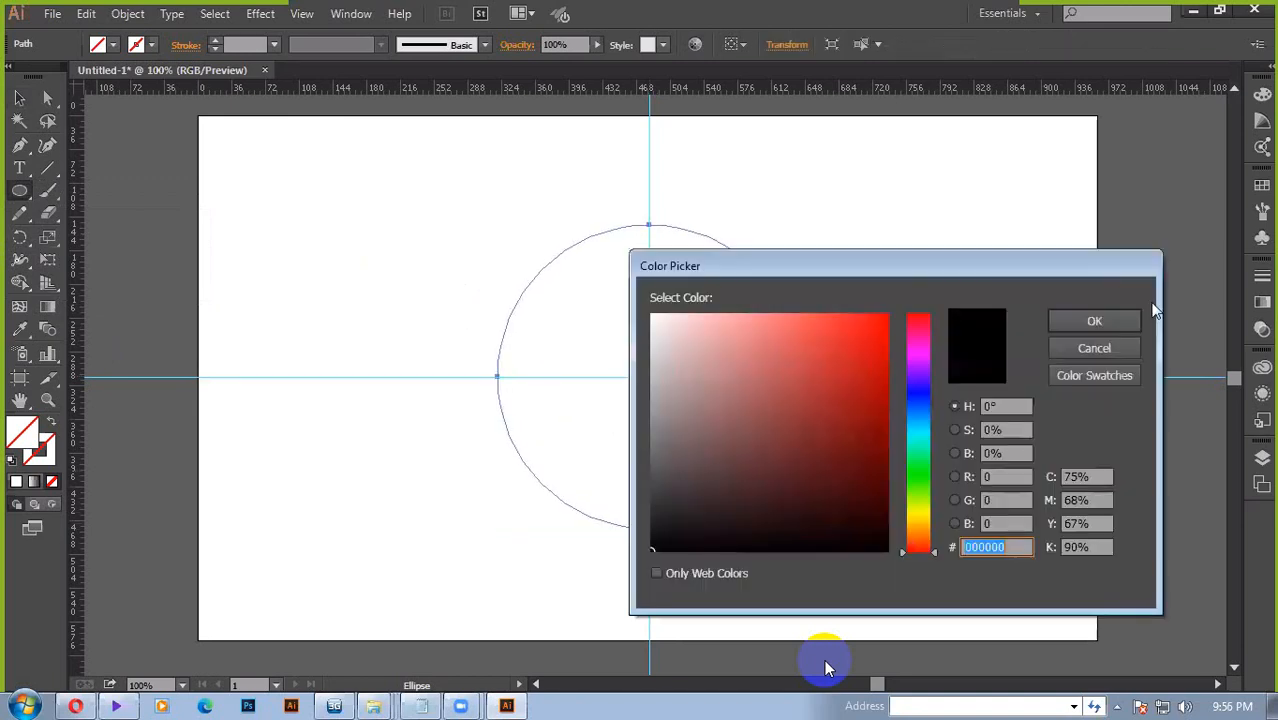
text(ff0000)
click(1094, 321)
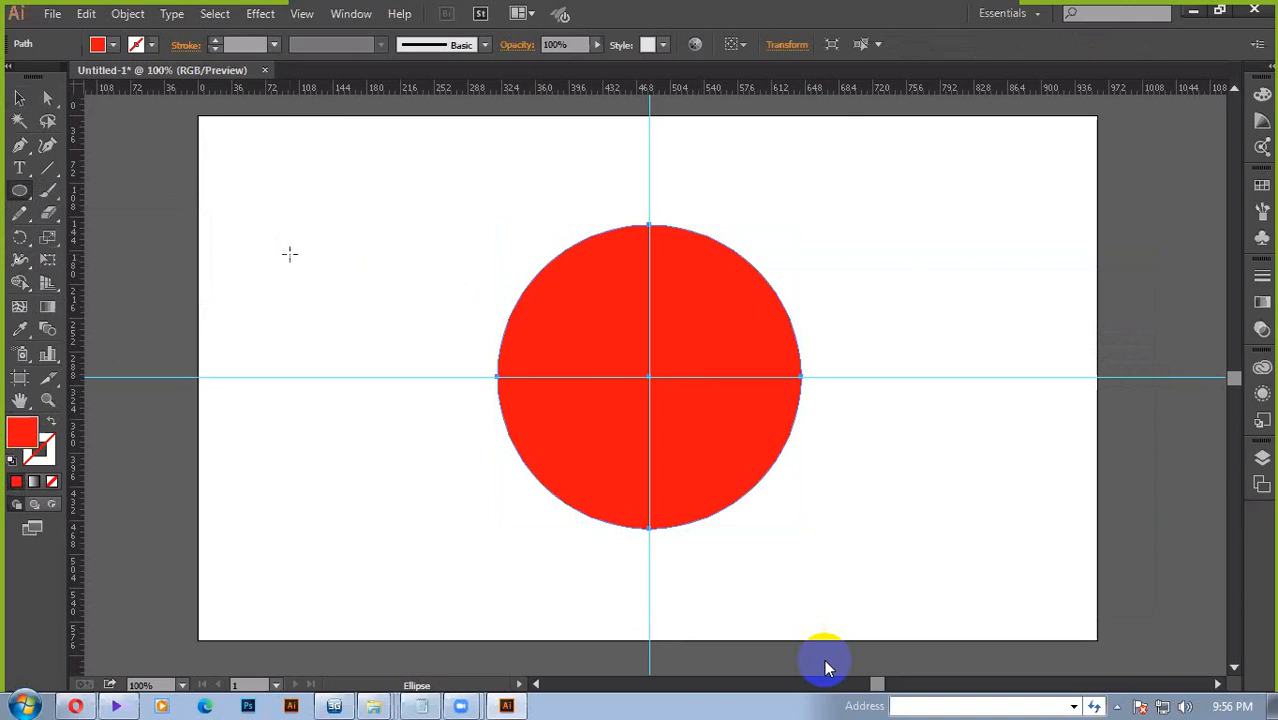
Place a copy of the red circle in front and shrink it about its centre to less than half the diameter.
key(v)
key(ctrl+shift+b)
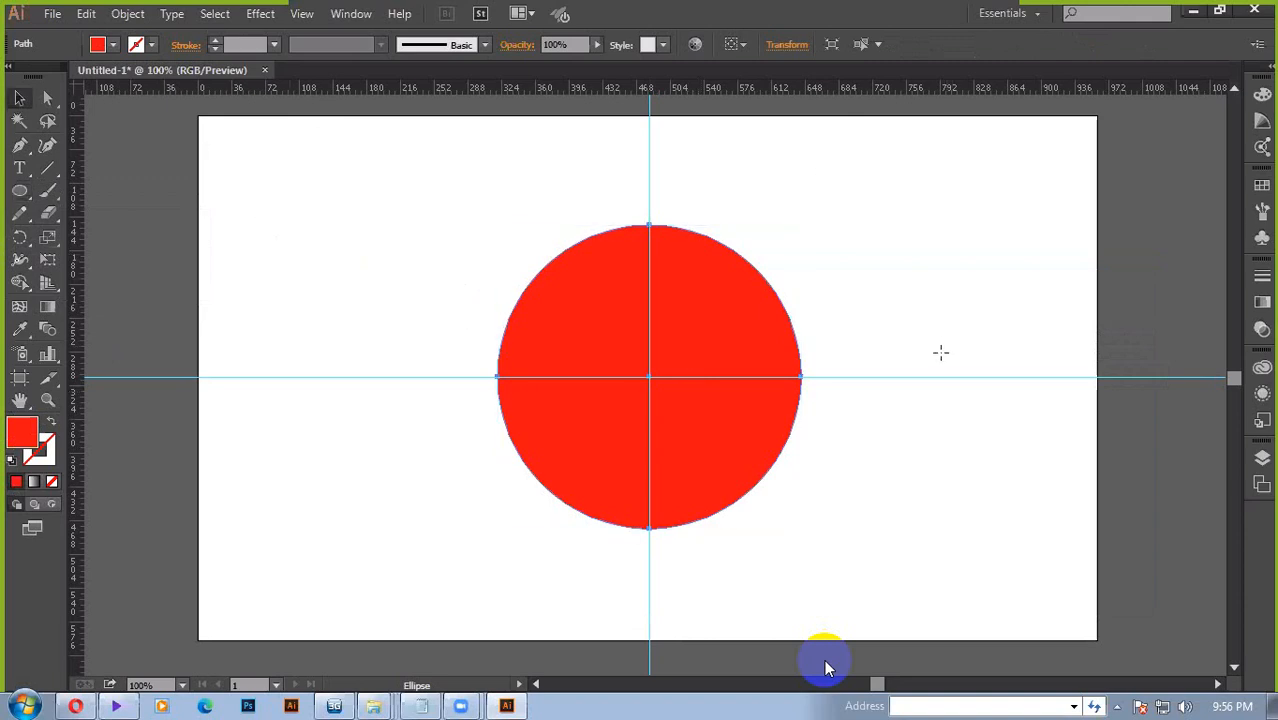
key(ctrl+shift+b)
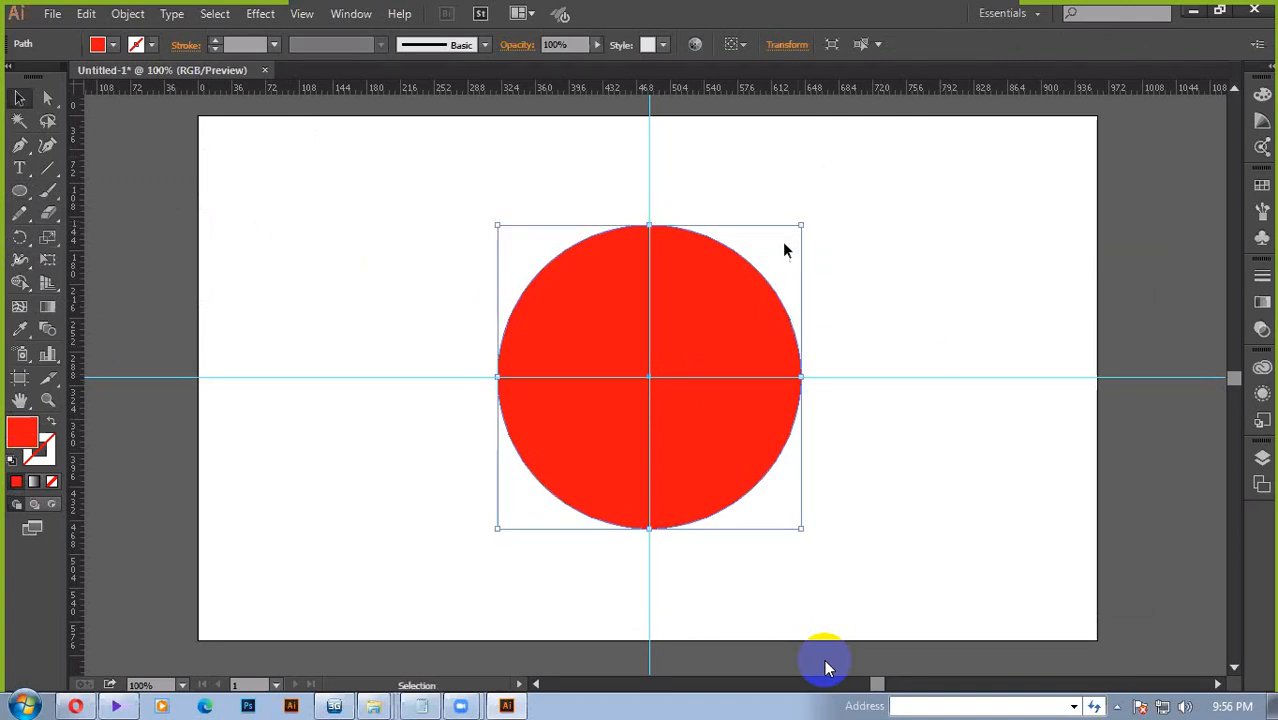
drag(784, 244, 734, 318)
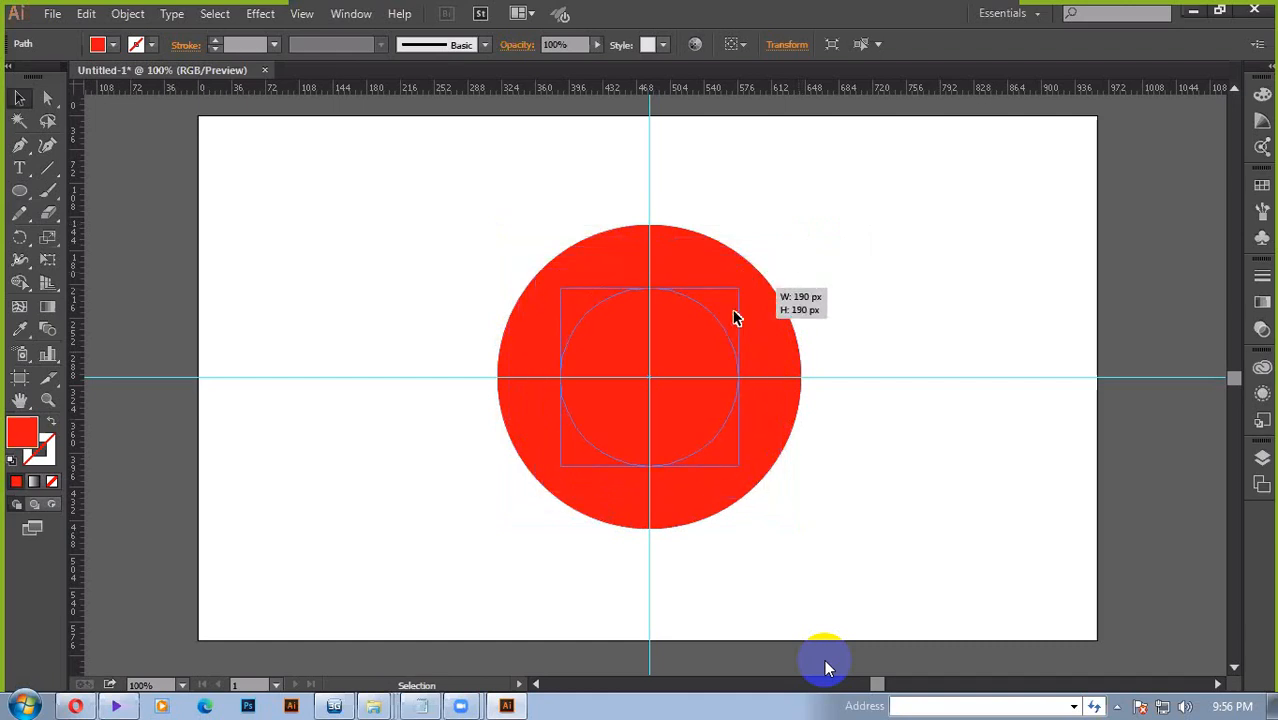
drag(734, 318, 716, 304)
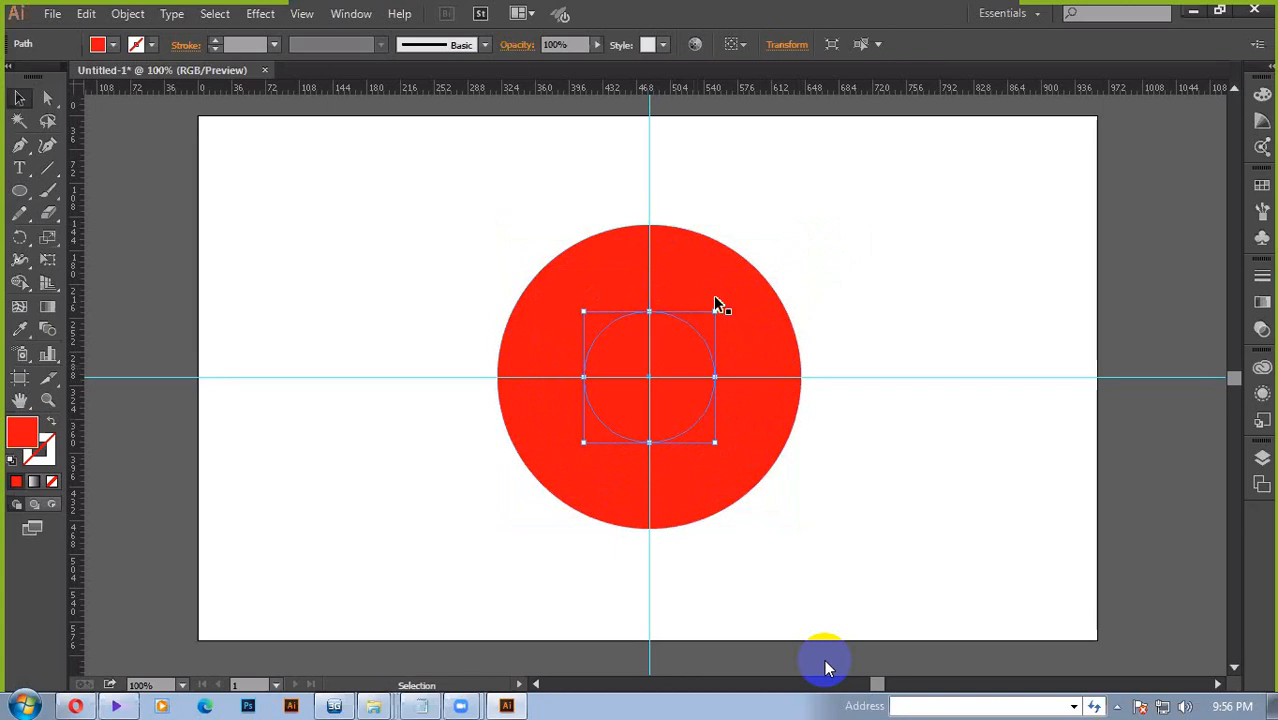
Fill the small inner circle with green and deselect it.
double_click(716, 304)
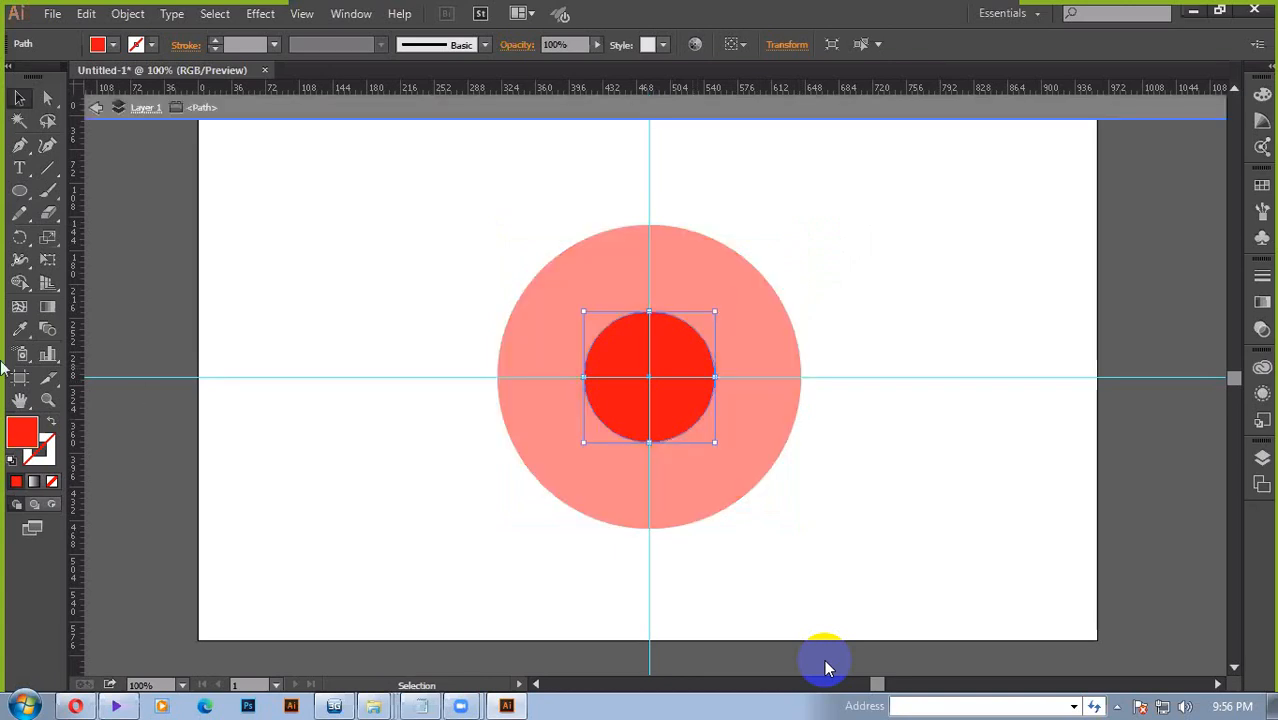
double_click(16, 450)
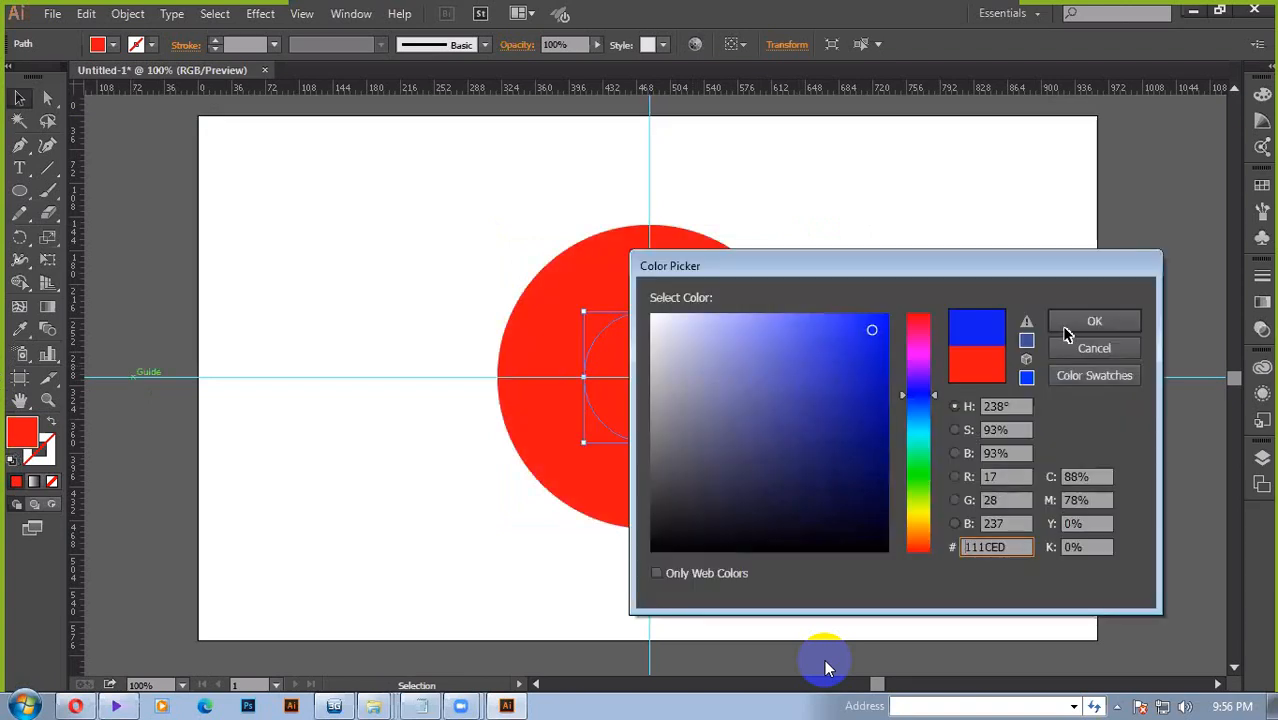
click(918, 474)
click(1067, 328)
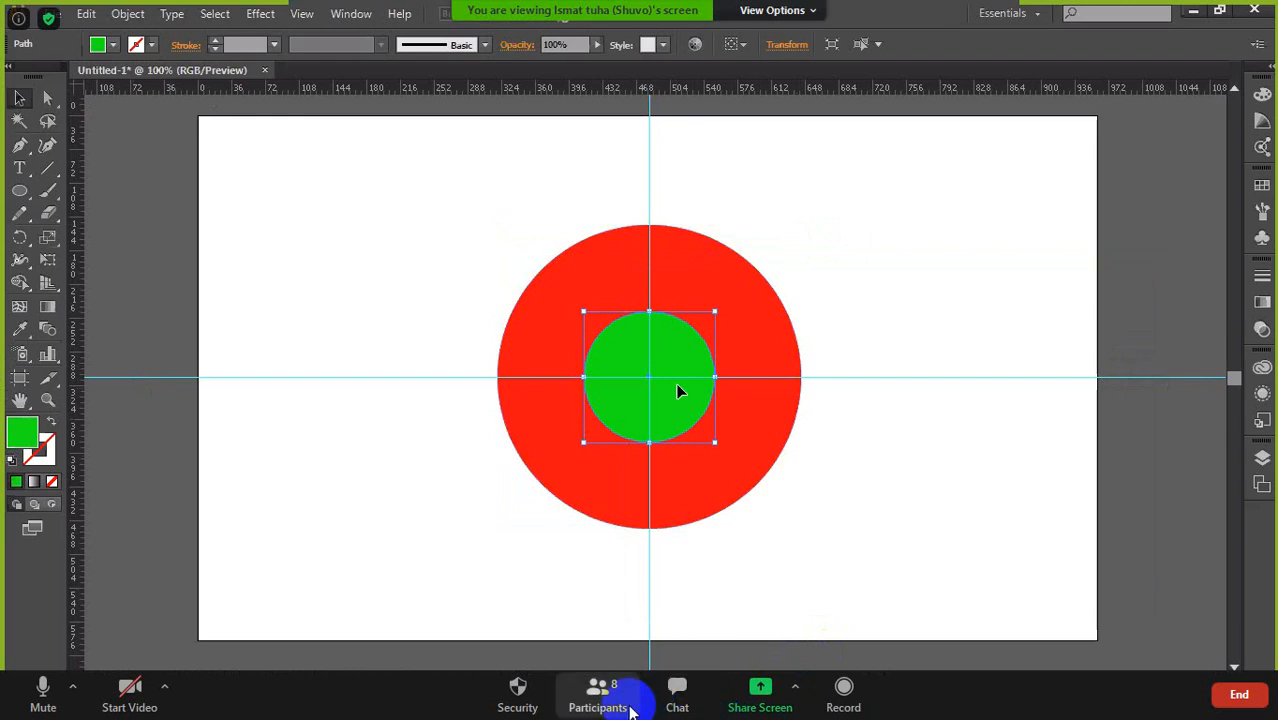
key(ctrl+c)
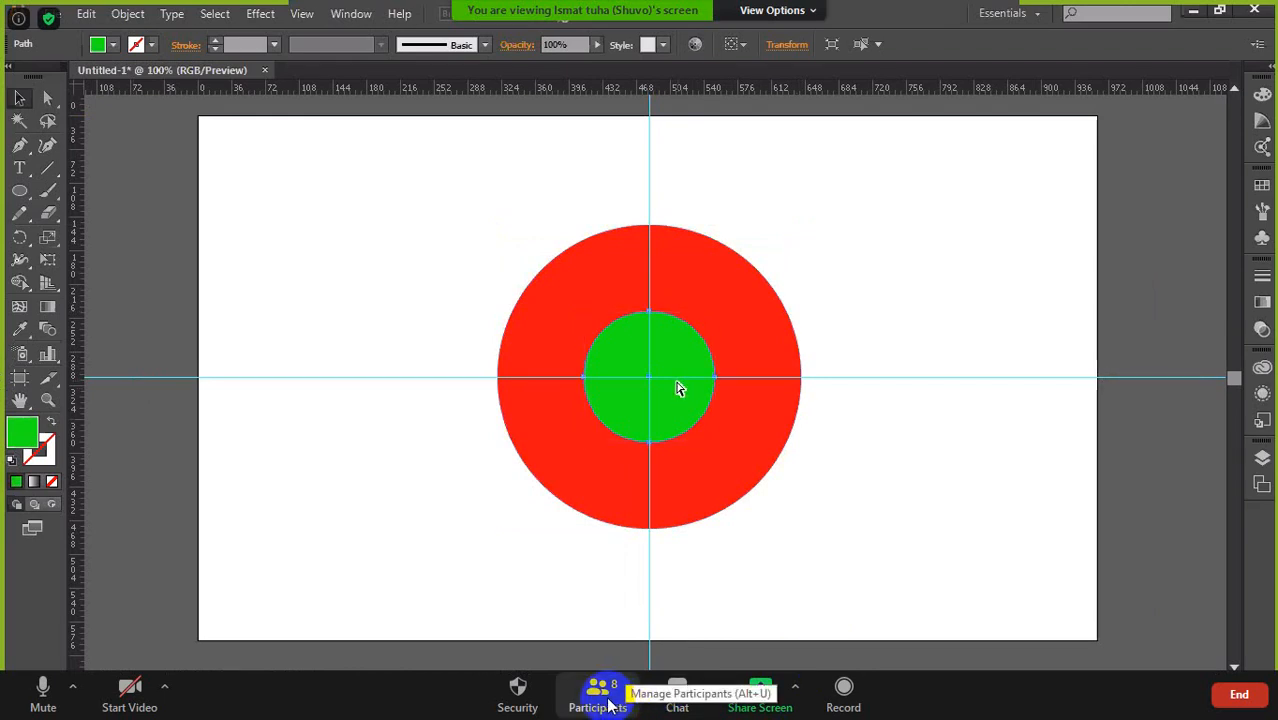
key(ctrl+shift+a)
Check the participant list of the Zoom meeting and minimise it.
click(608, 697)
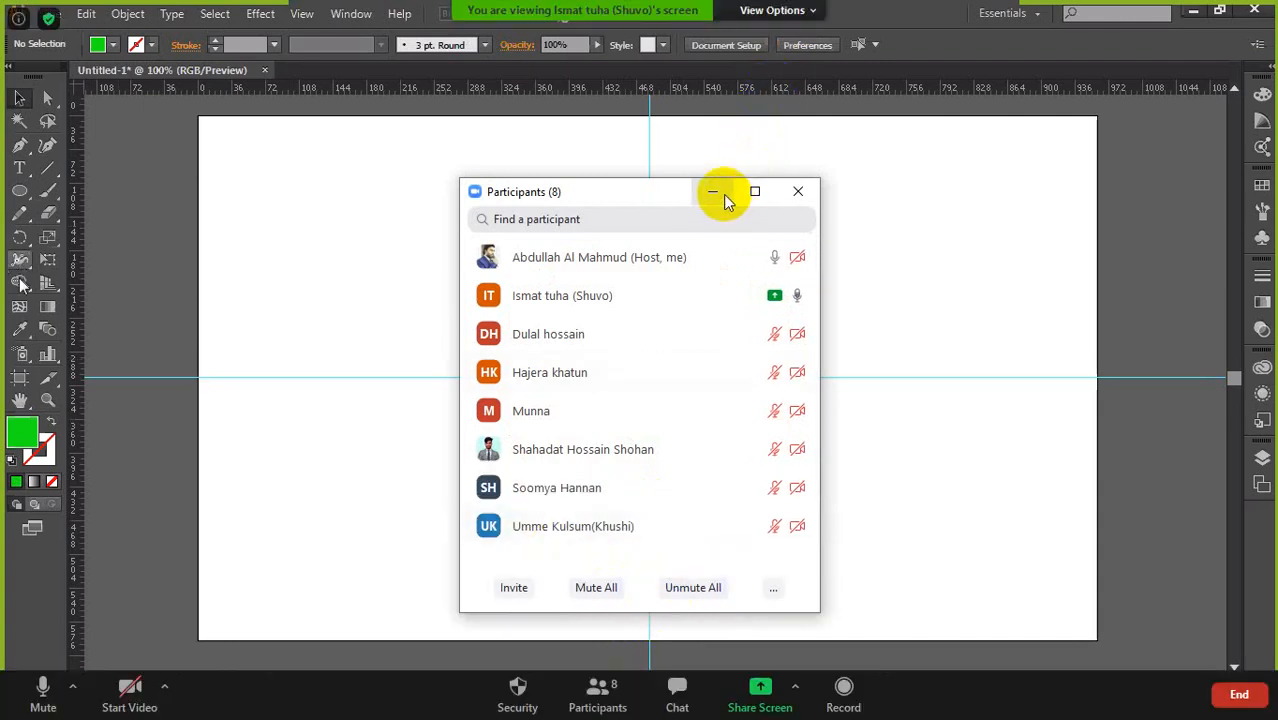
click(724, 194)
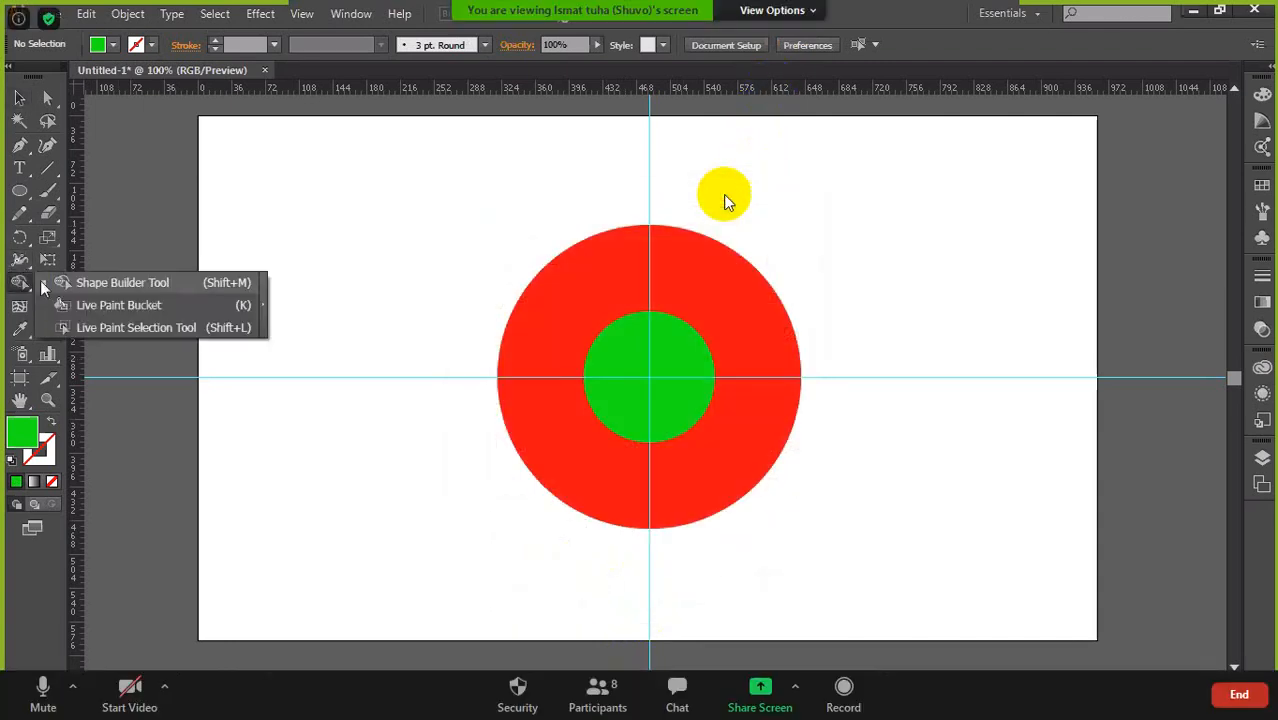
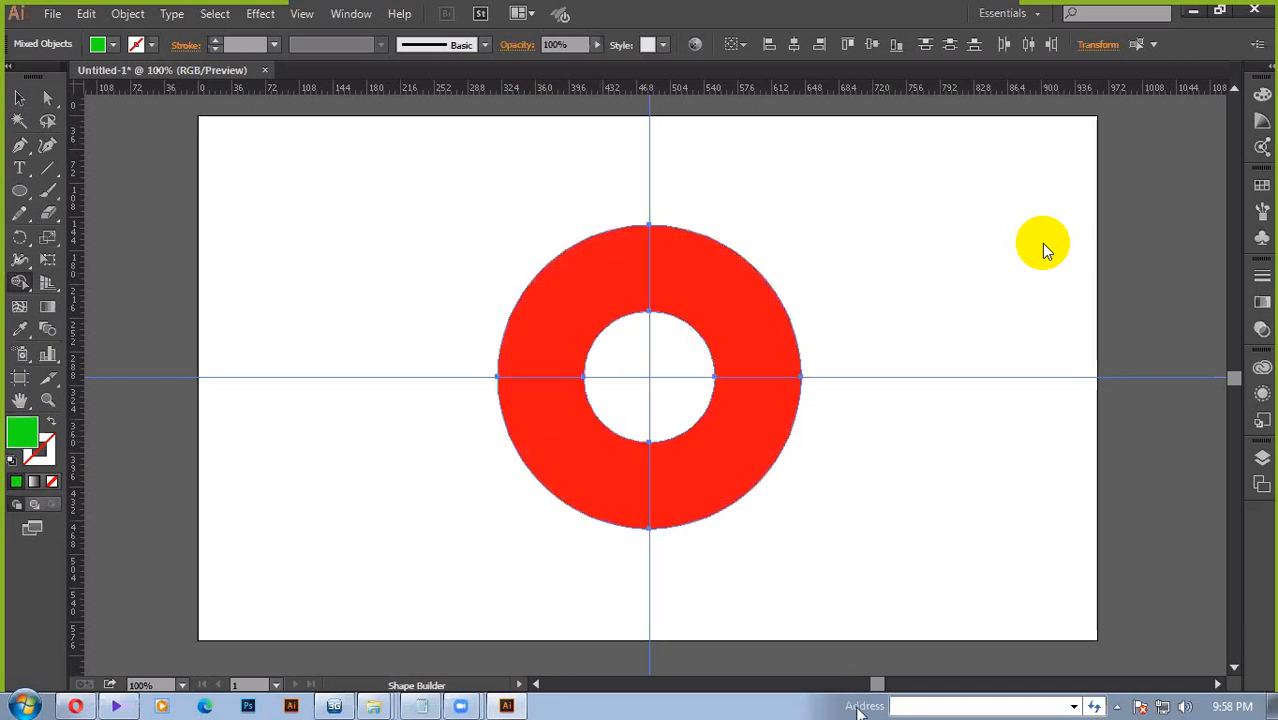
Undo the Shape Builder removal of the inner green circle.
key(ctrl+z)
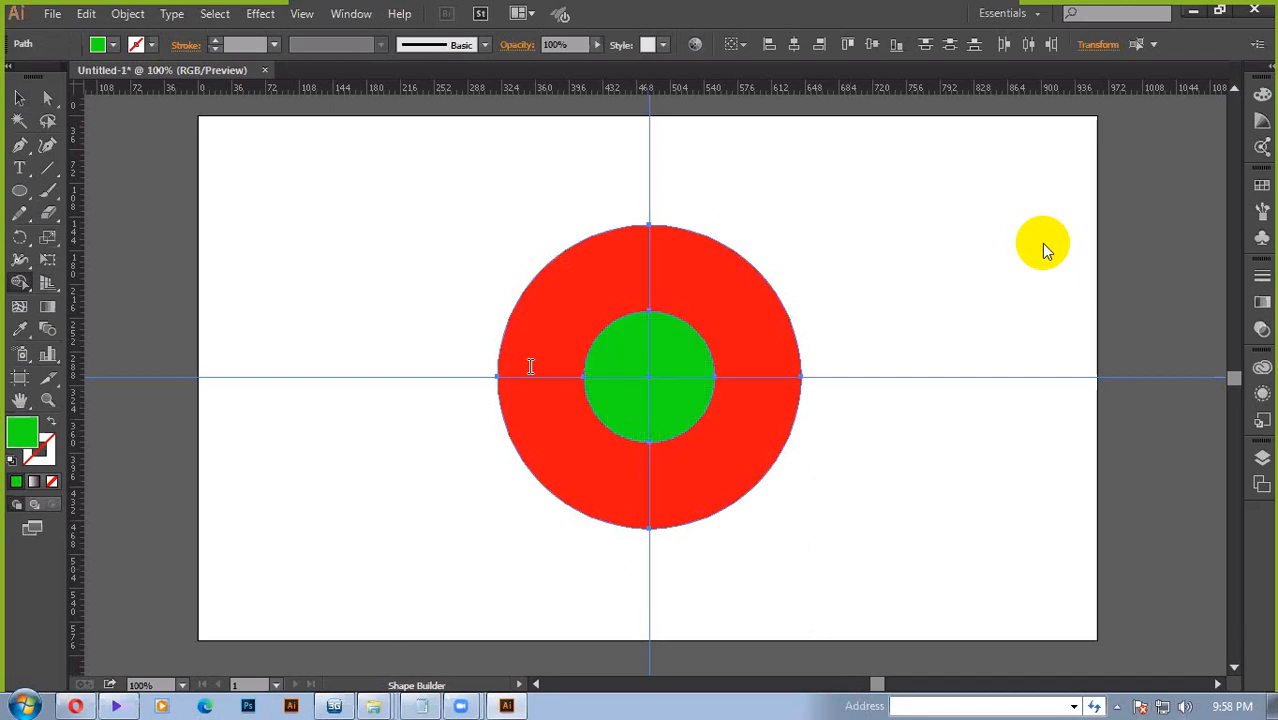
click(535, 370)
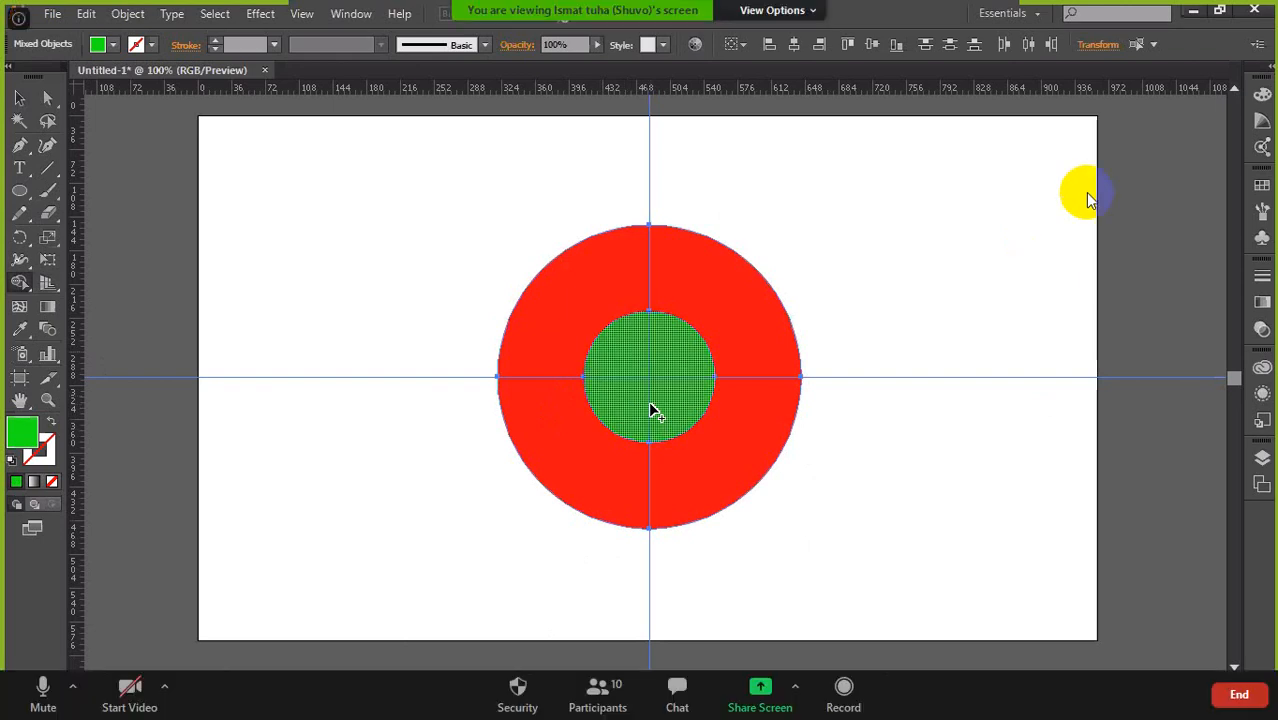
Look through the Zoom participant list, moving and narrowing its window beside the circles, and close it.
click(598, 692)
scroll(545, 528, down, 2)
scroll(540, 500, up, 2)
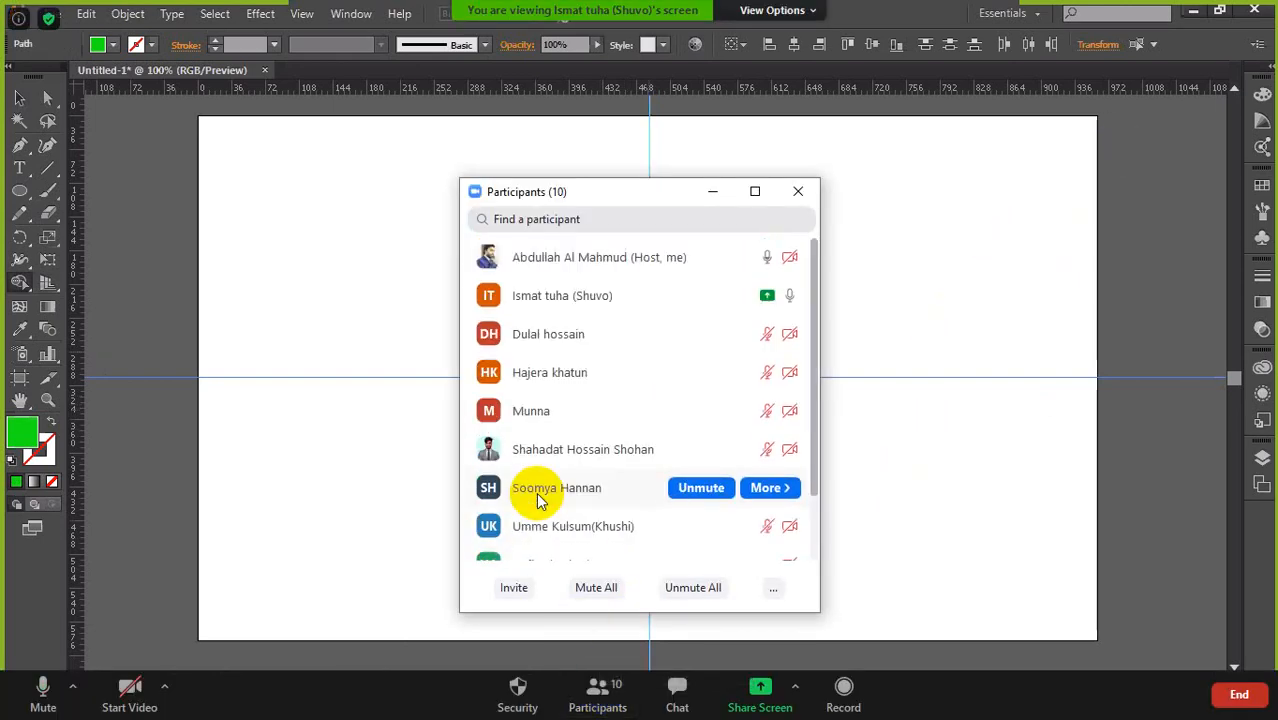
scroll(540, 492, down, 2)
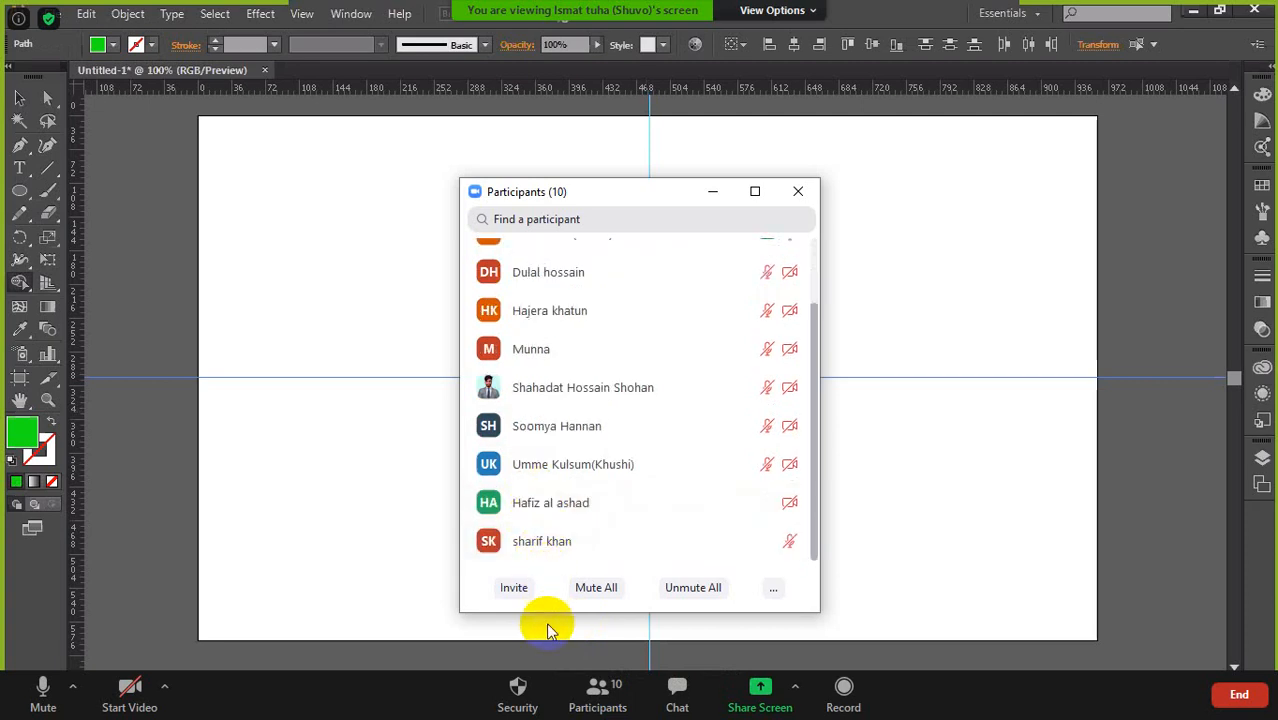
drag(536, 177, 562, 112)
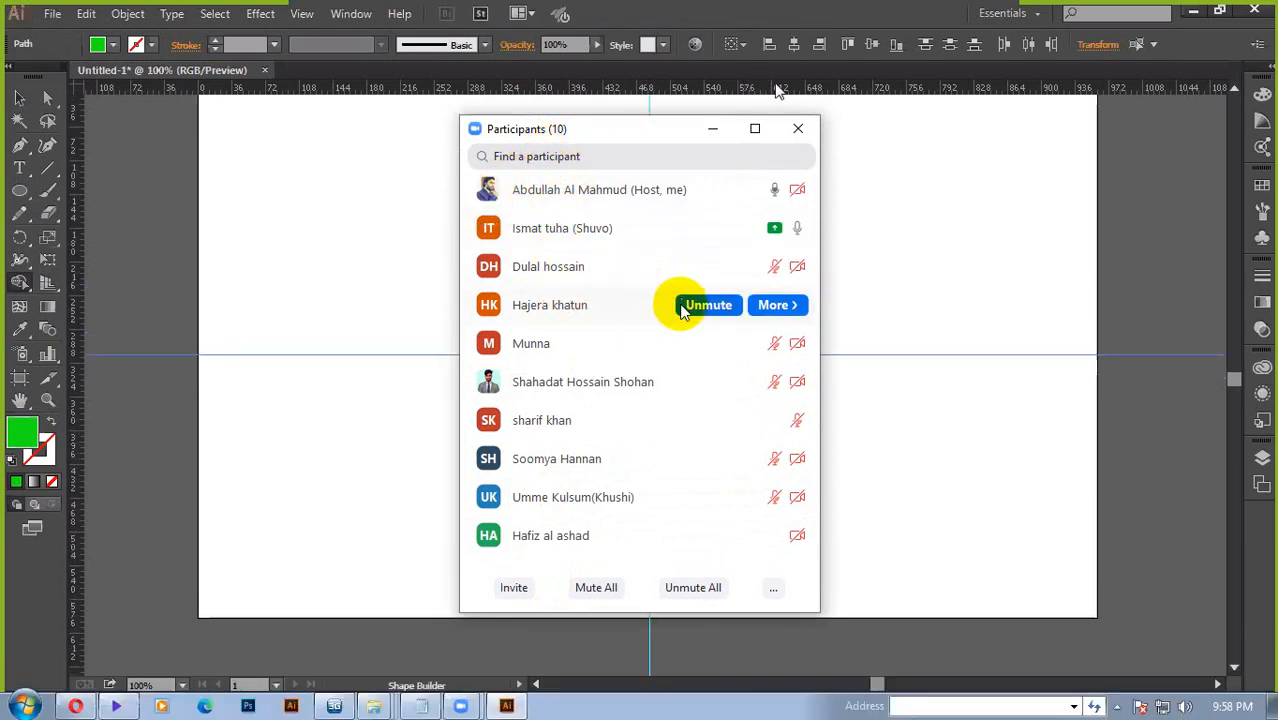
drag(579, 126, 300, 126)
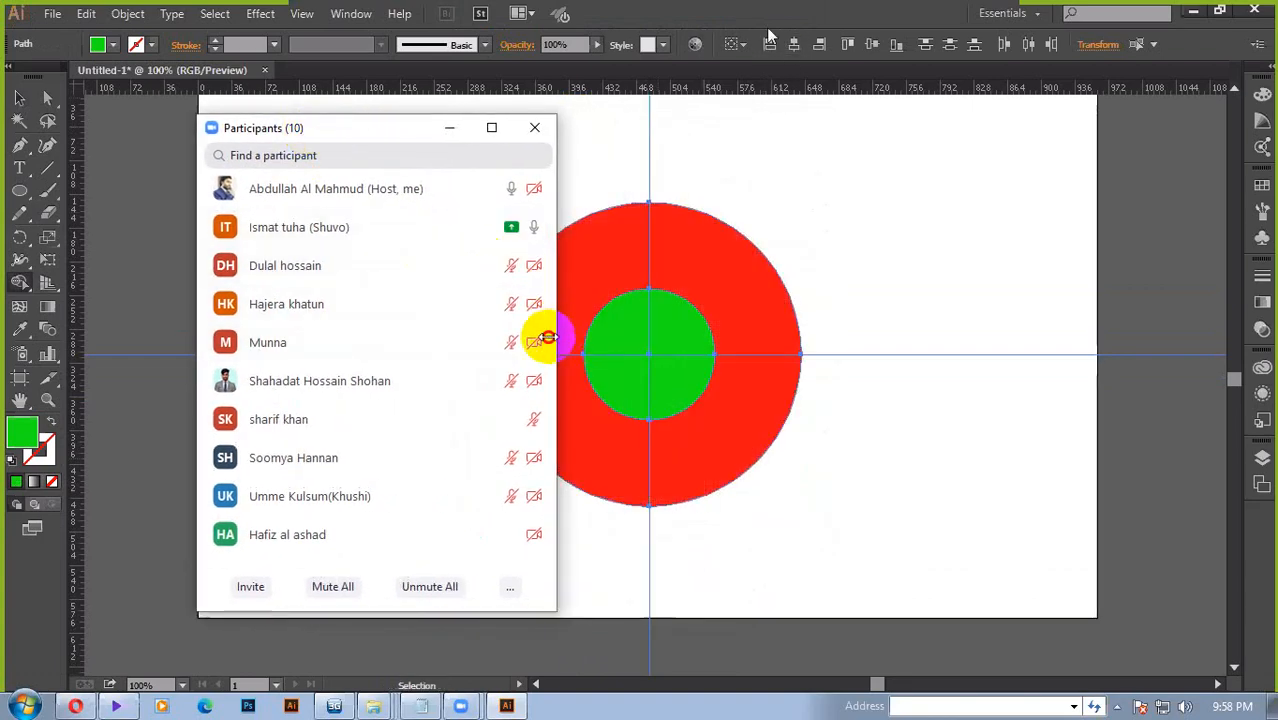
drag(557, 334, 470, 352)
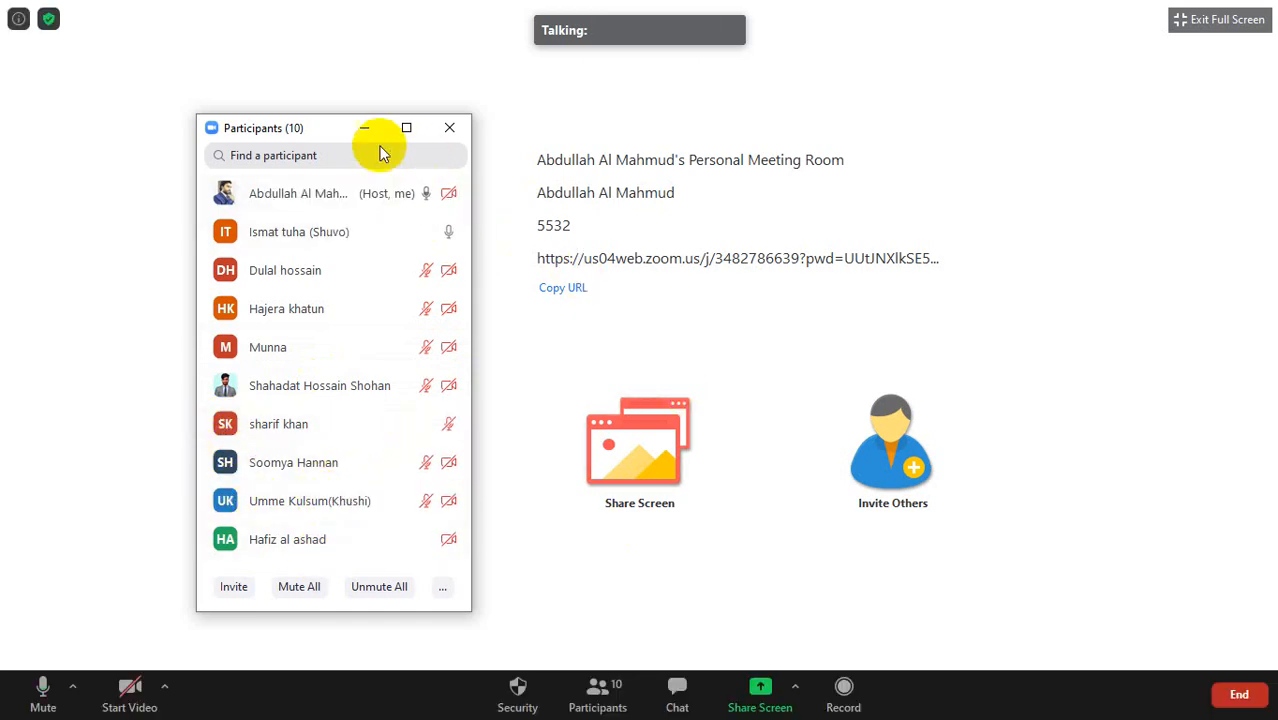
click(449, 128)
Share the whole screen in the Zoom meeting.
click(625, 441)
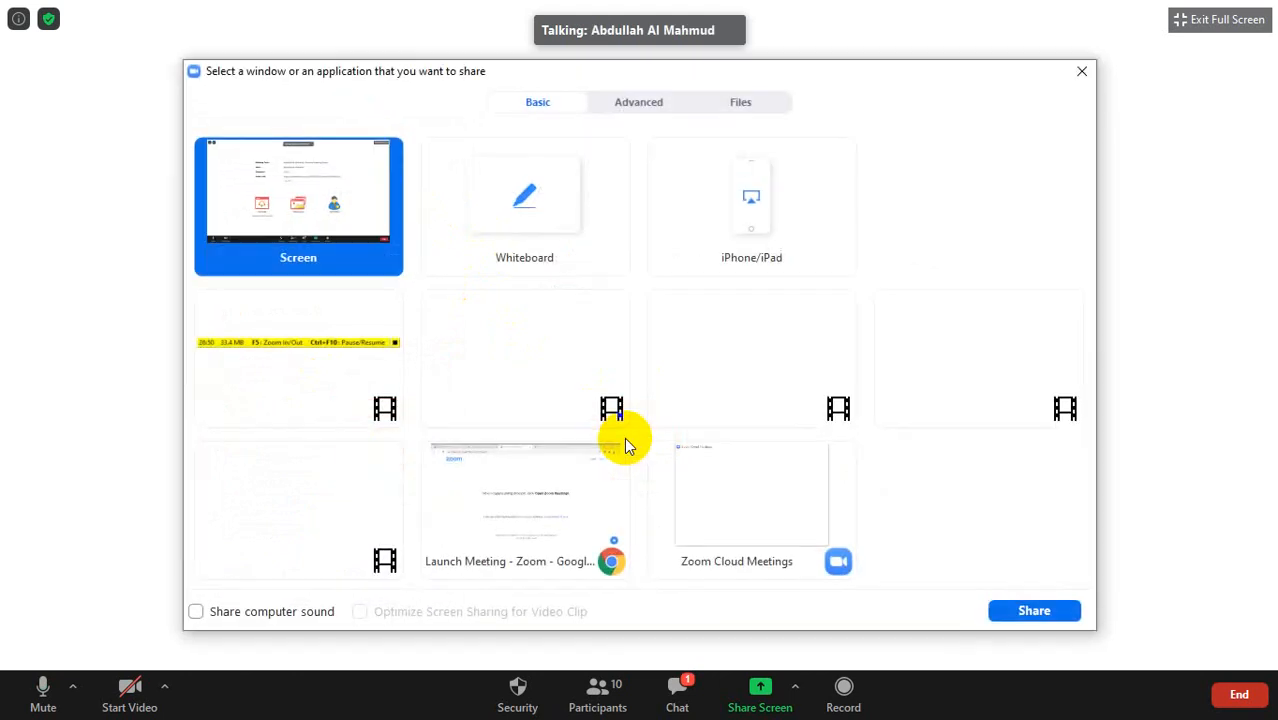
click(1005, 612)
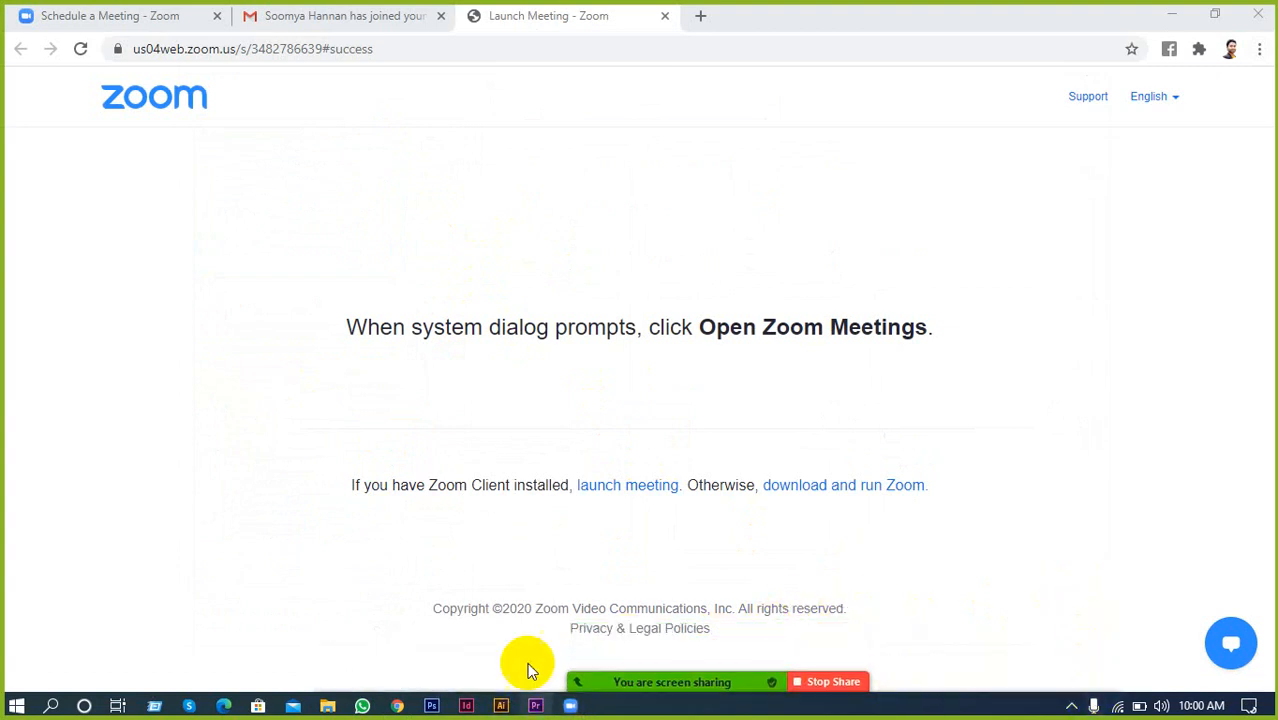
Open the meeting's group chat to read the messages, and move its window aside and narrow it.
mouse_move(662, 680)
click(1090, 662)
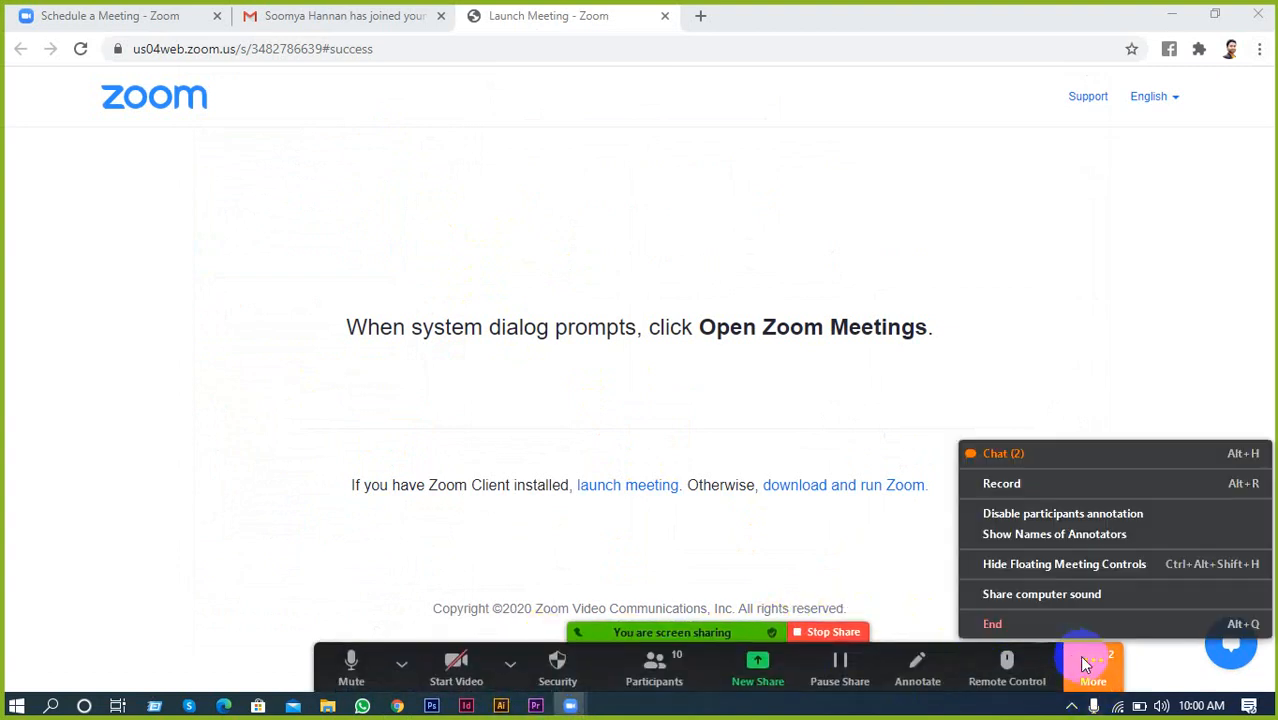
click(1004, 454)
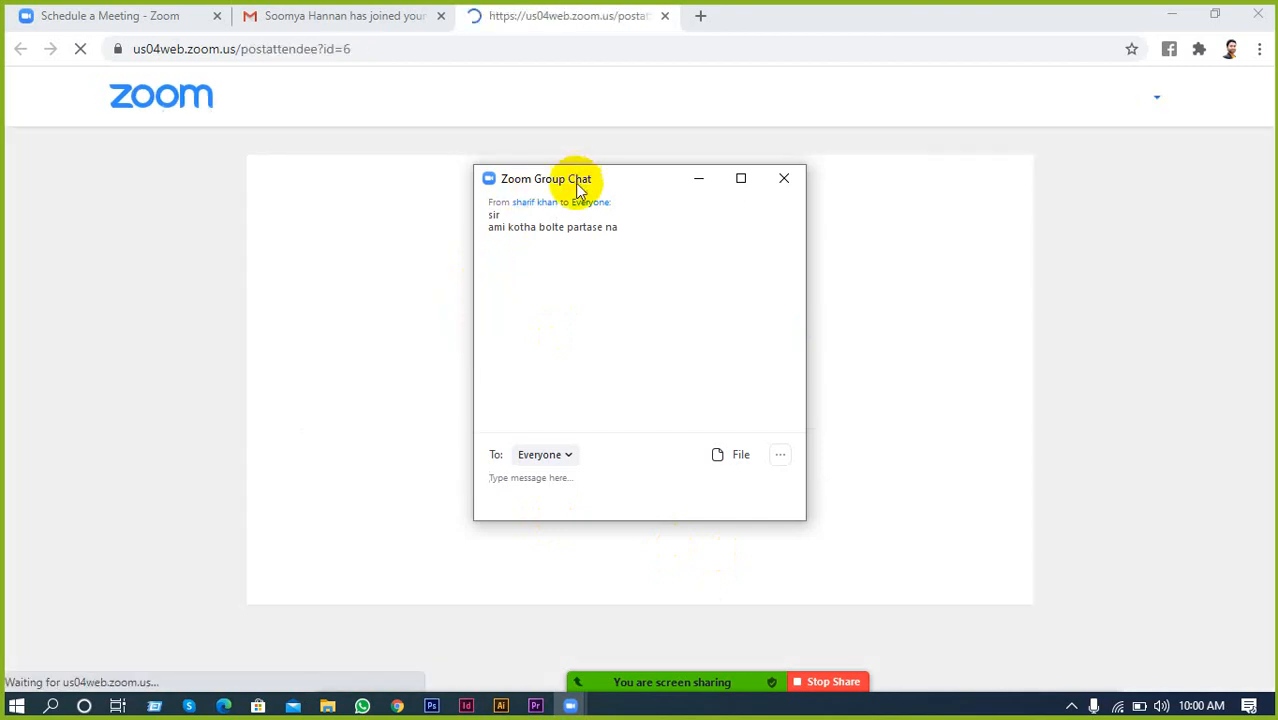
drag(619, 180, 1010, 180)
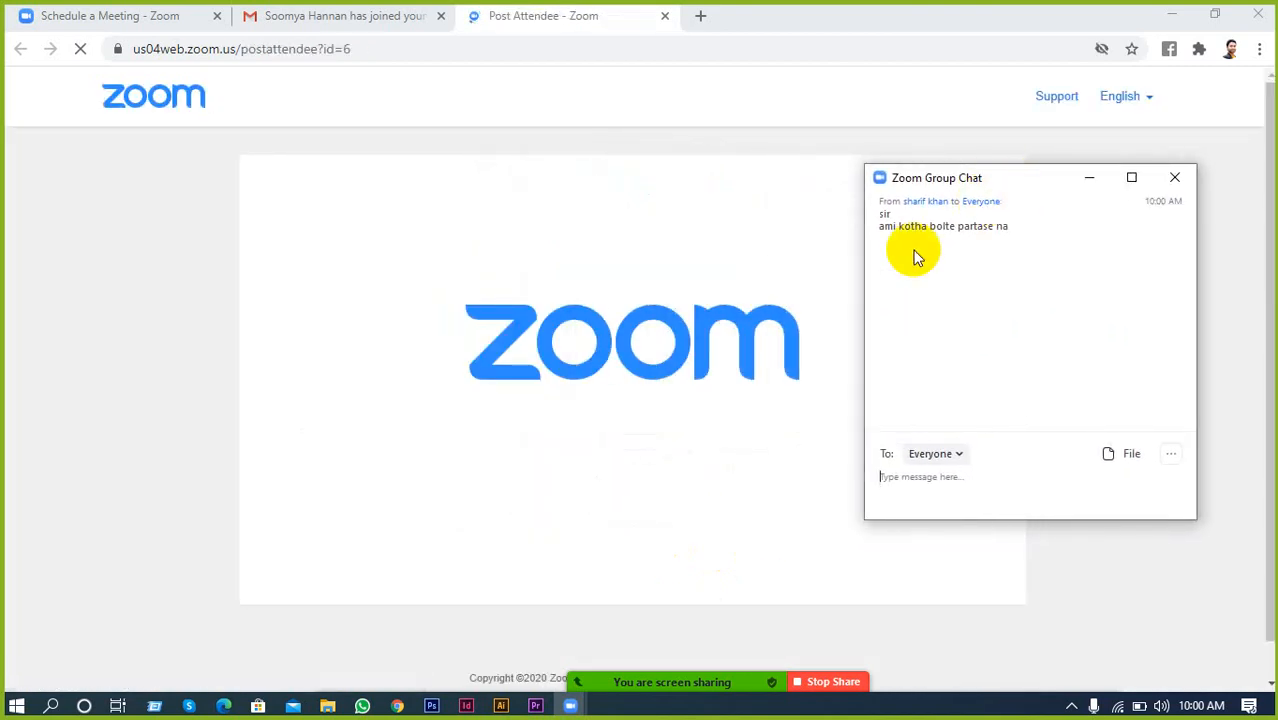
mouse_move(636, 690)
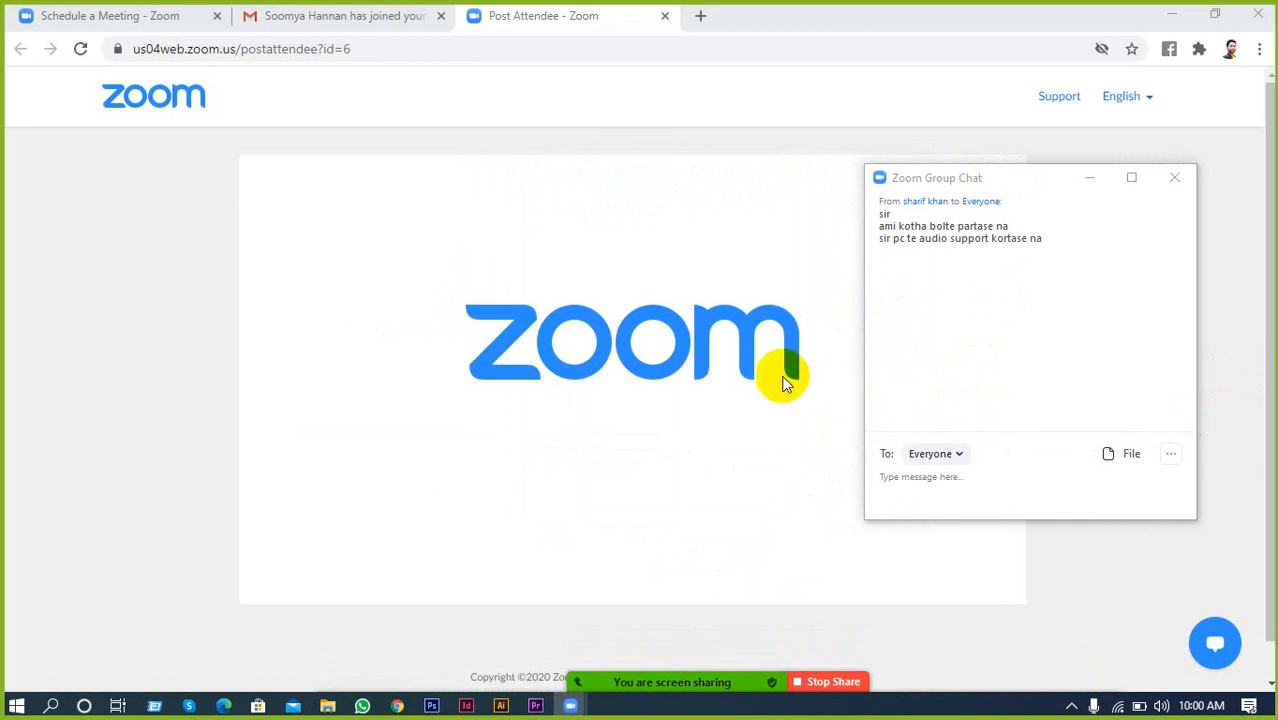
drag(895, 177, 941, 217)
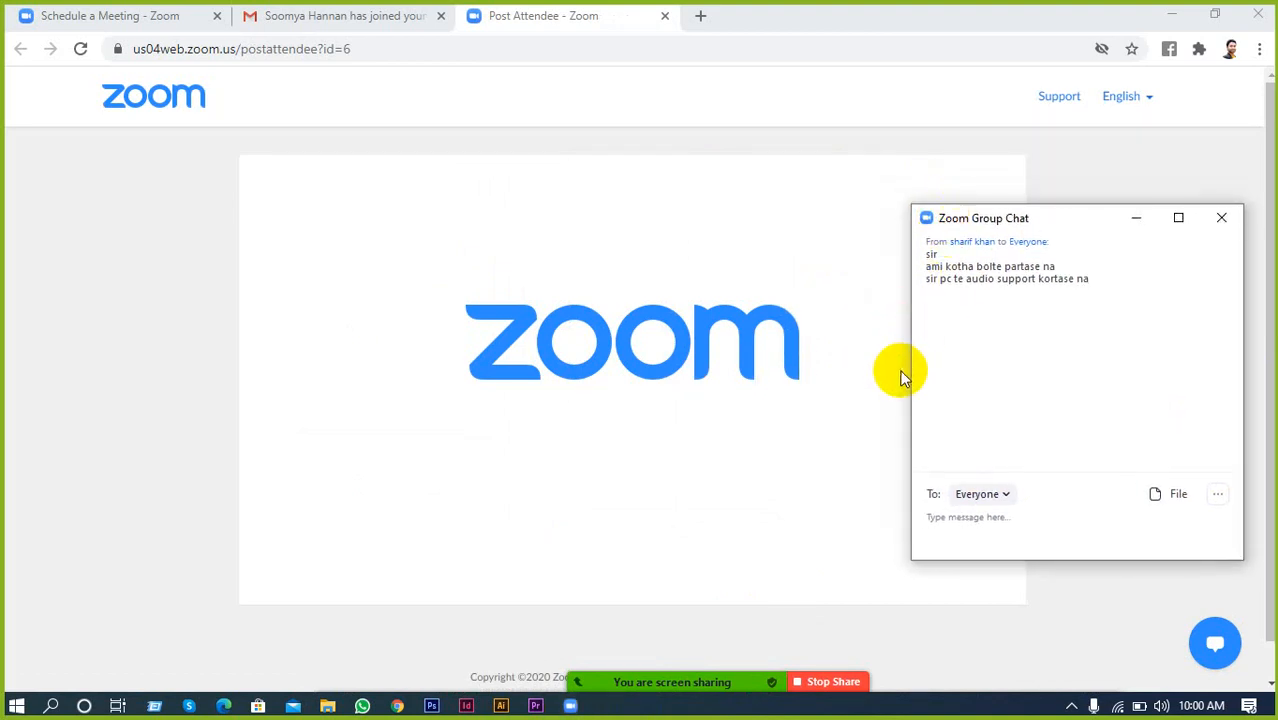
drag(908, 377, 942, 380)
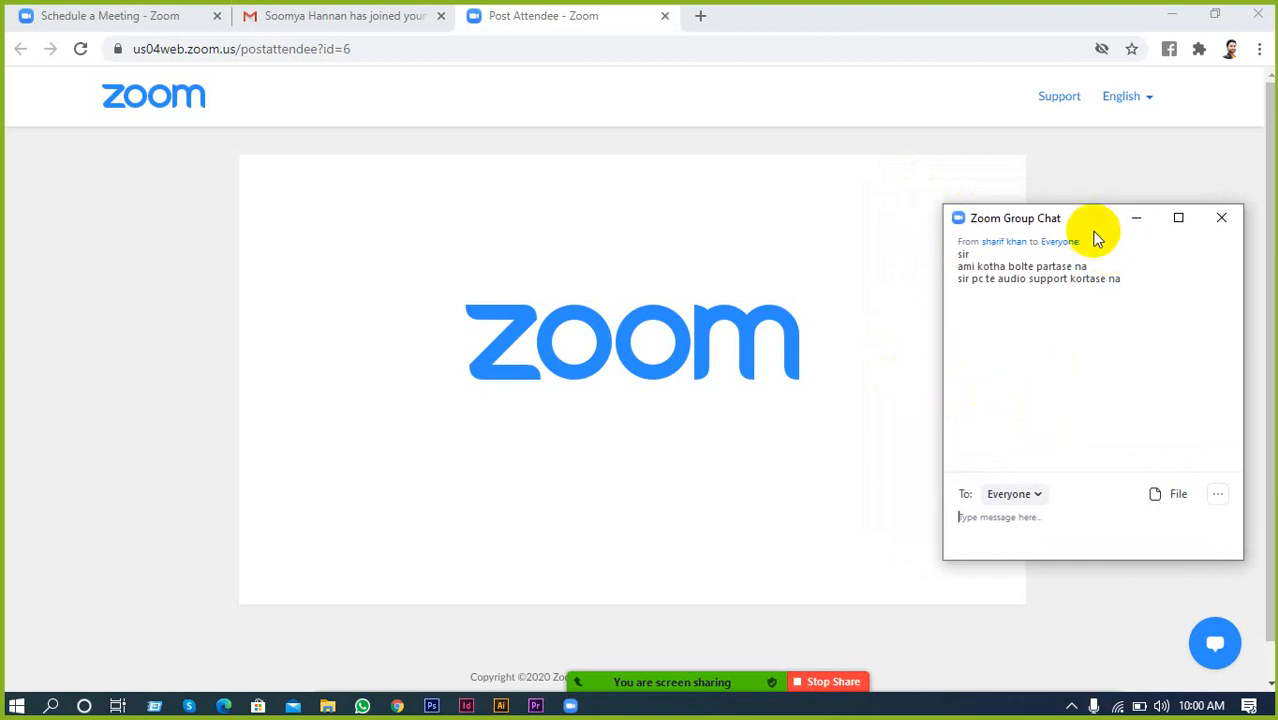
Minimise the browser and refresh the desktop several times.
click(1172, 14)
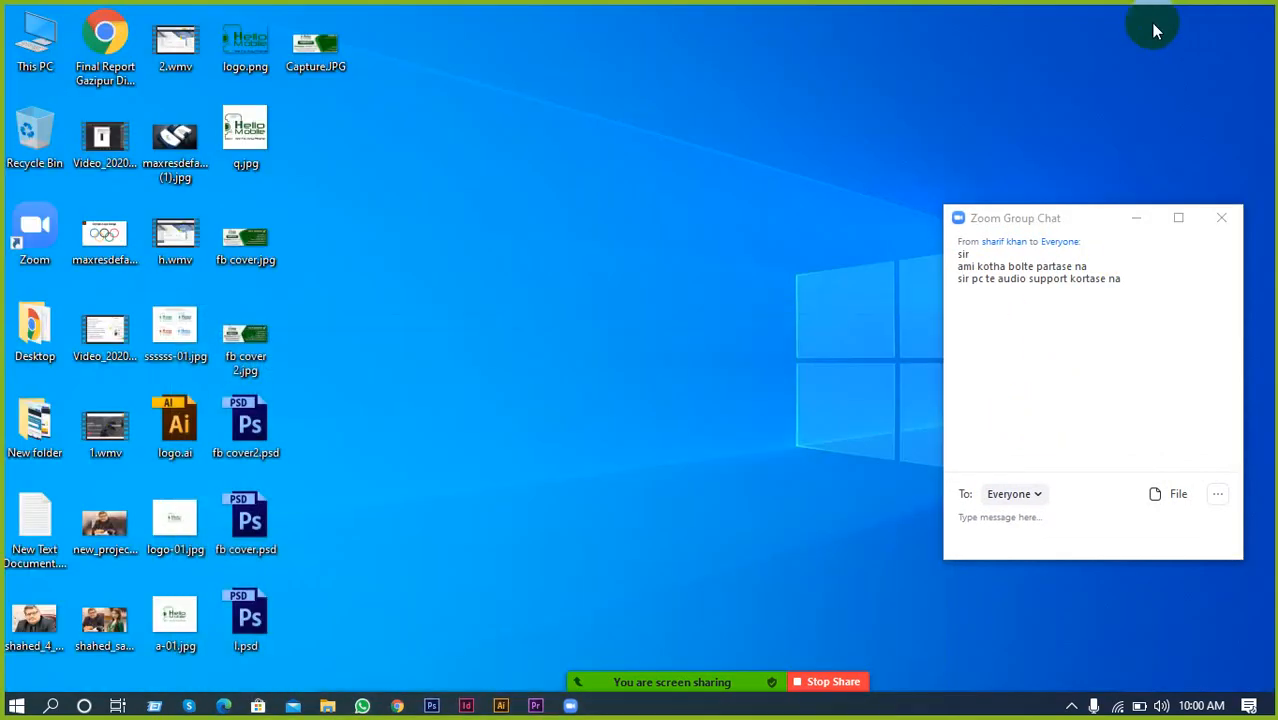
right_click(757, 88)
click(793, 138)
right_click(785, 133)
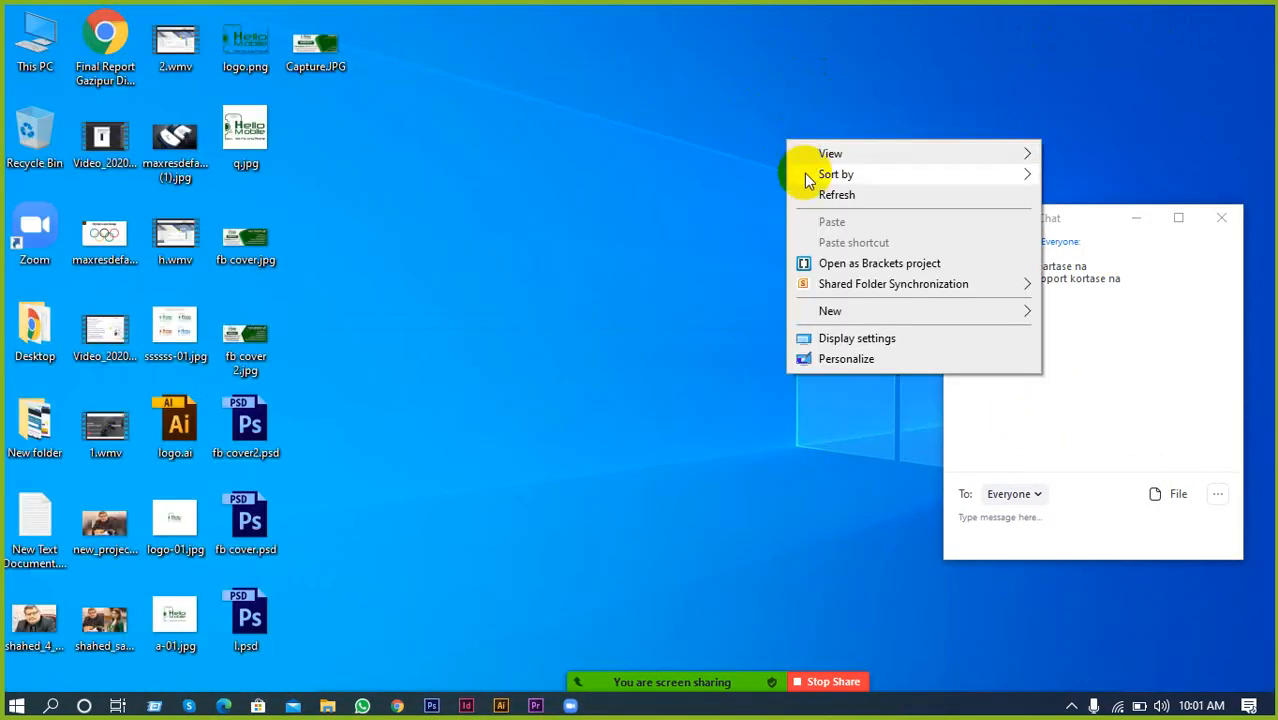
click(822, 193)
right_click(745, 180)
click(846, 234)
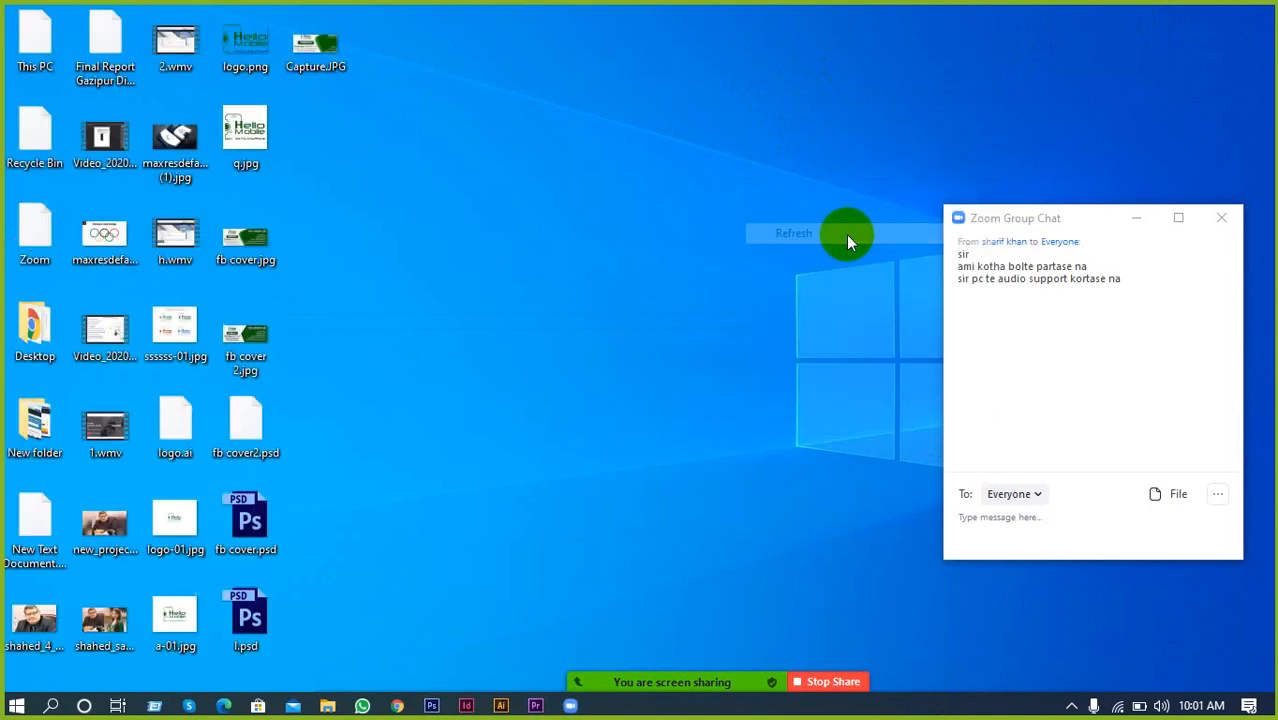
right_click(848, 236)
click(895, 289)
right_click(729, 172)
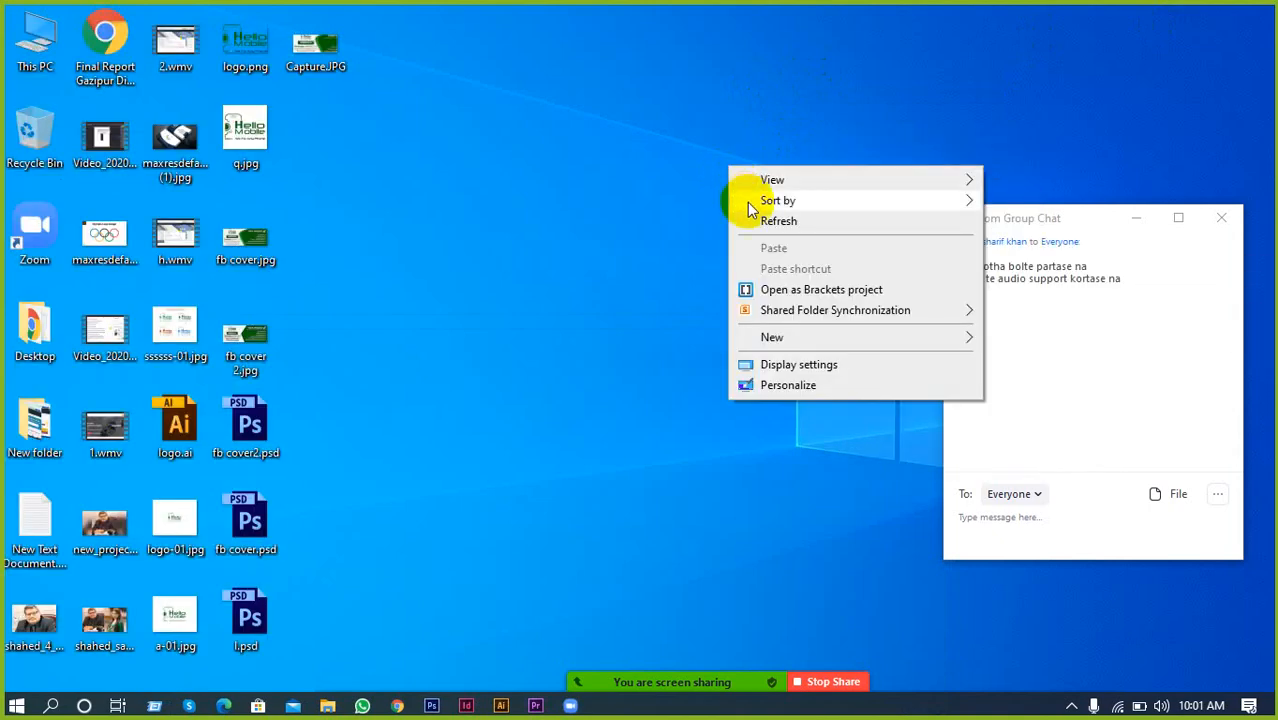
click(765, 221)
right_click(765, 225)
click(800, 281)
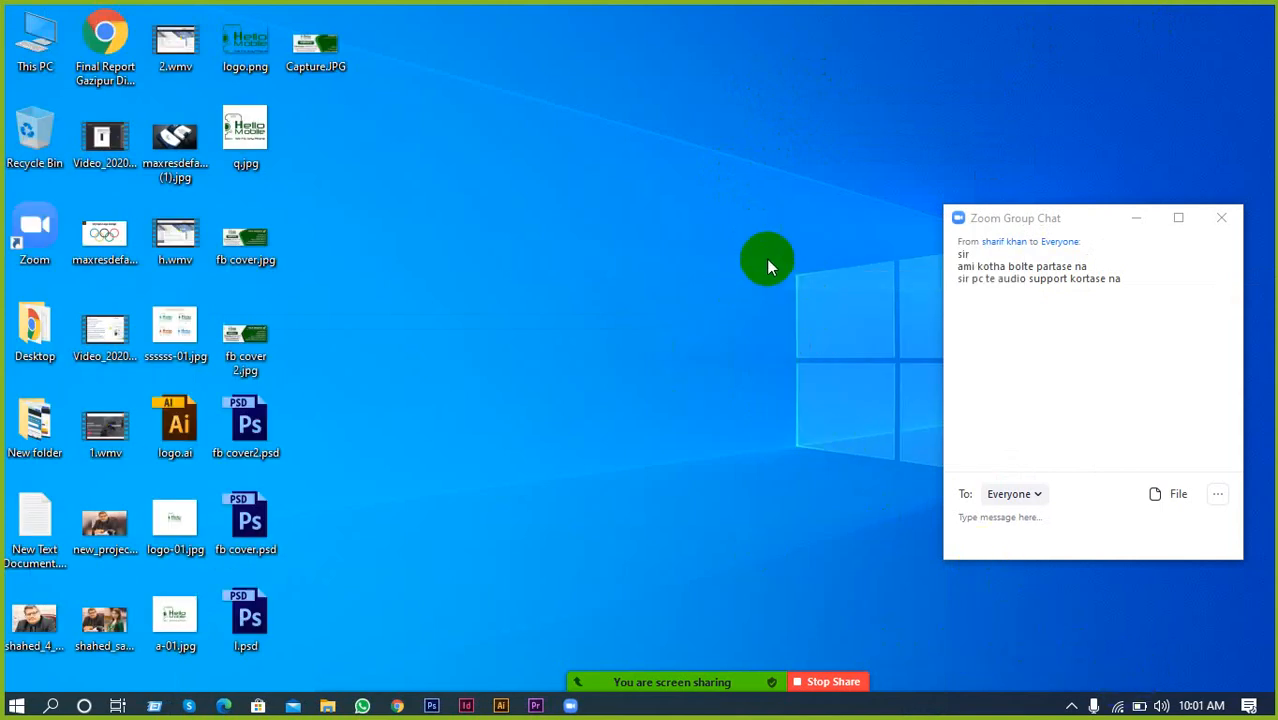
right_click(718, 83)
click(737, 137)
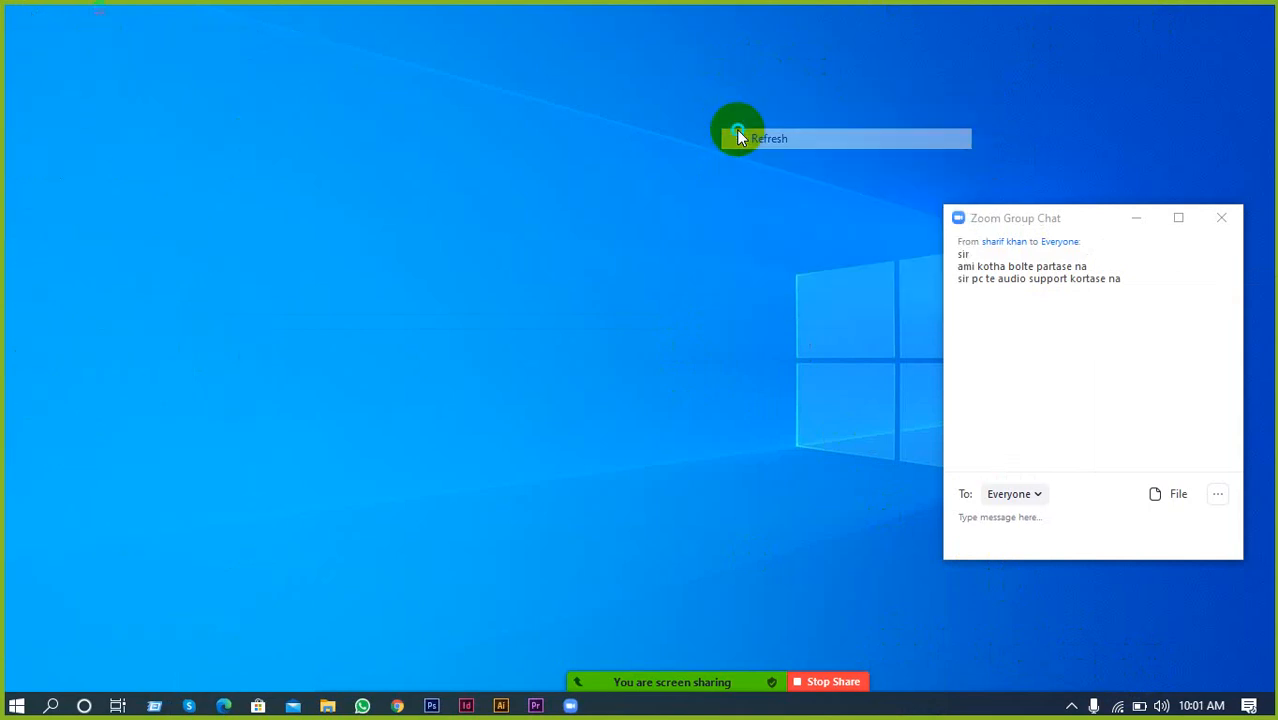
right_click(736, 129)
click(789, 185)
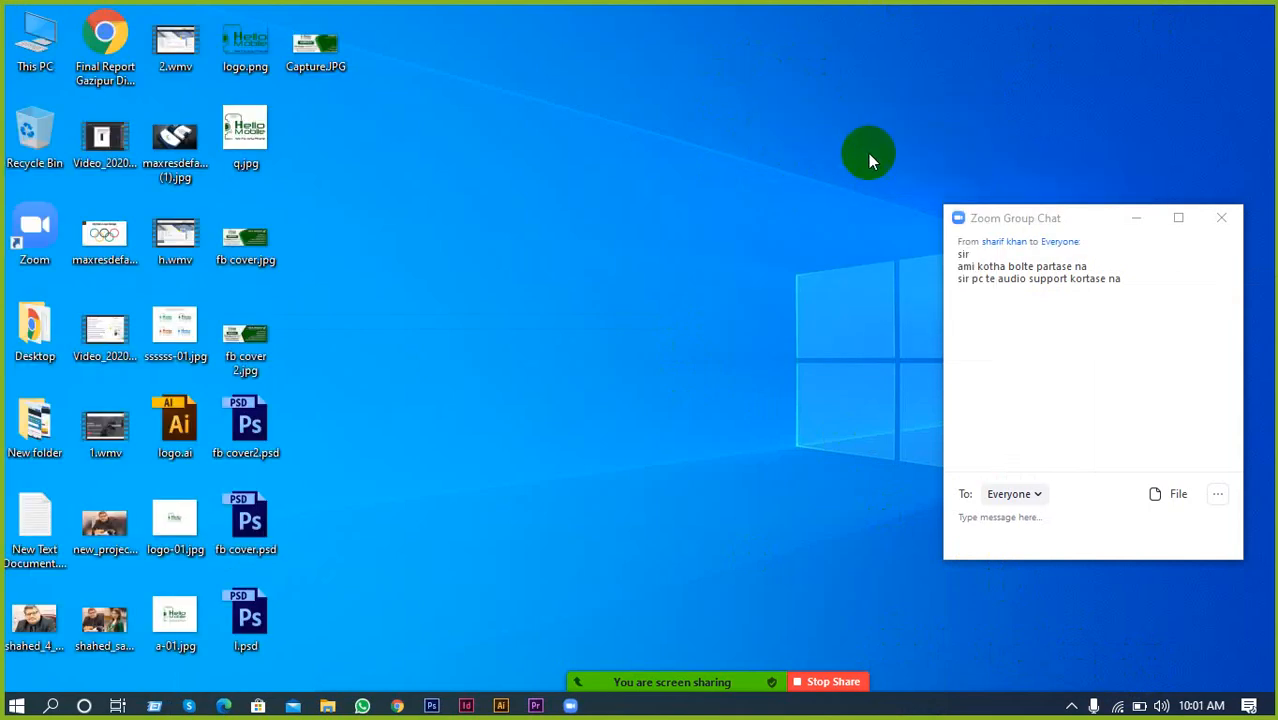
right_click(752, 206)
click(785, 262)
Open the Zoom participant list, move its window over the desktop icons and enlarge it to show the full names.
mouse_move(693, 684)
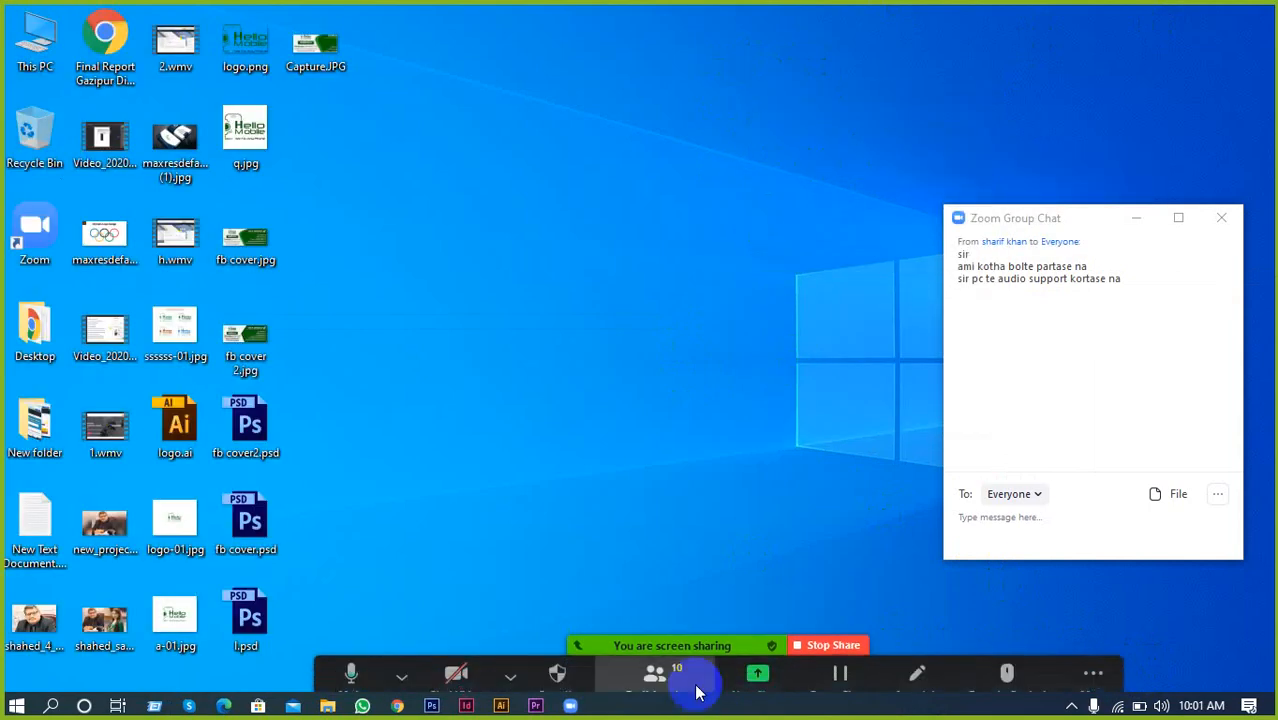
click(658, 664)
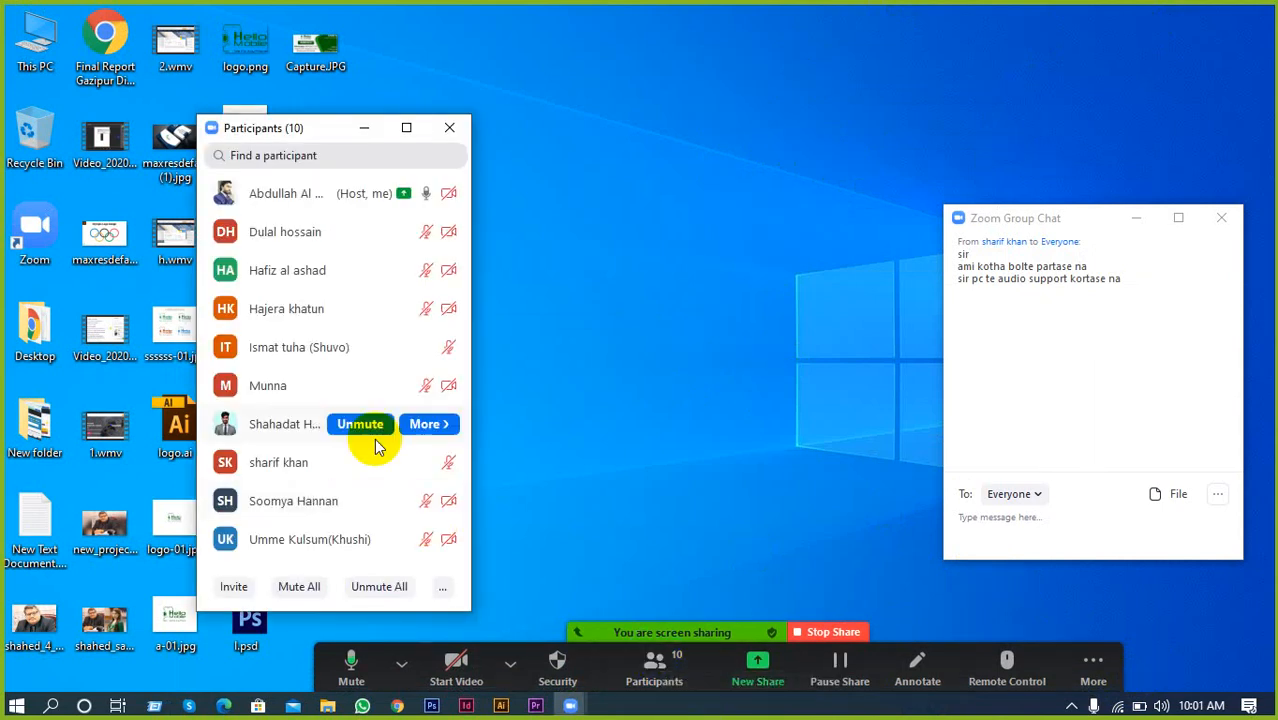
drag(296, 117, 106, 28)
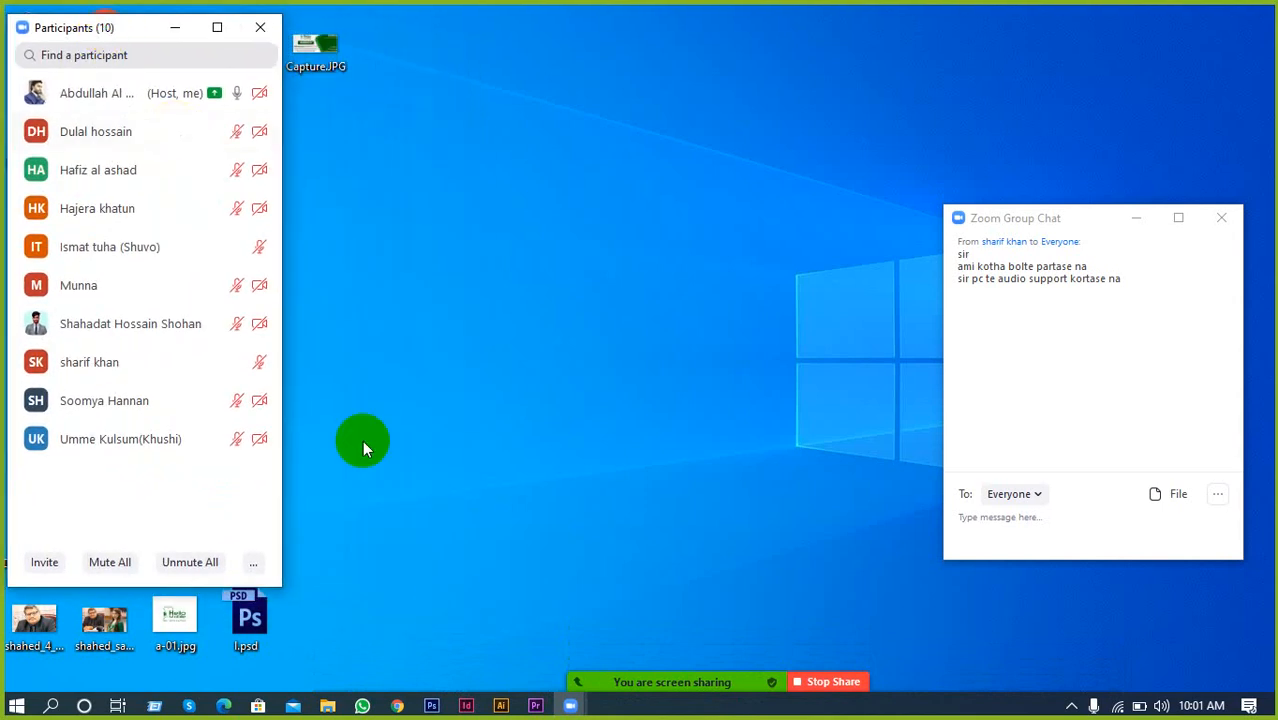
drag(279, 590, 349, 676)
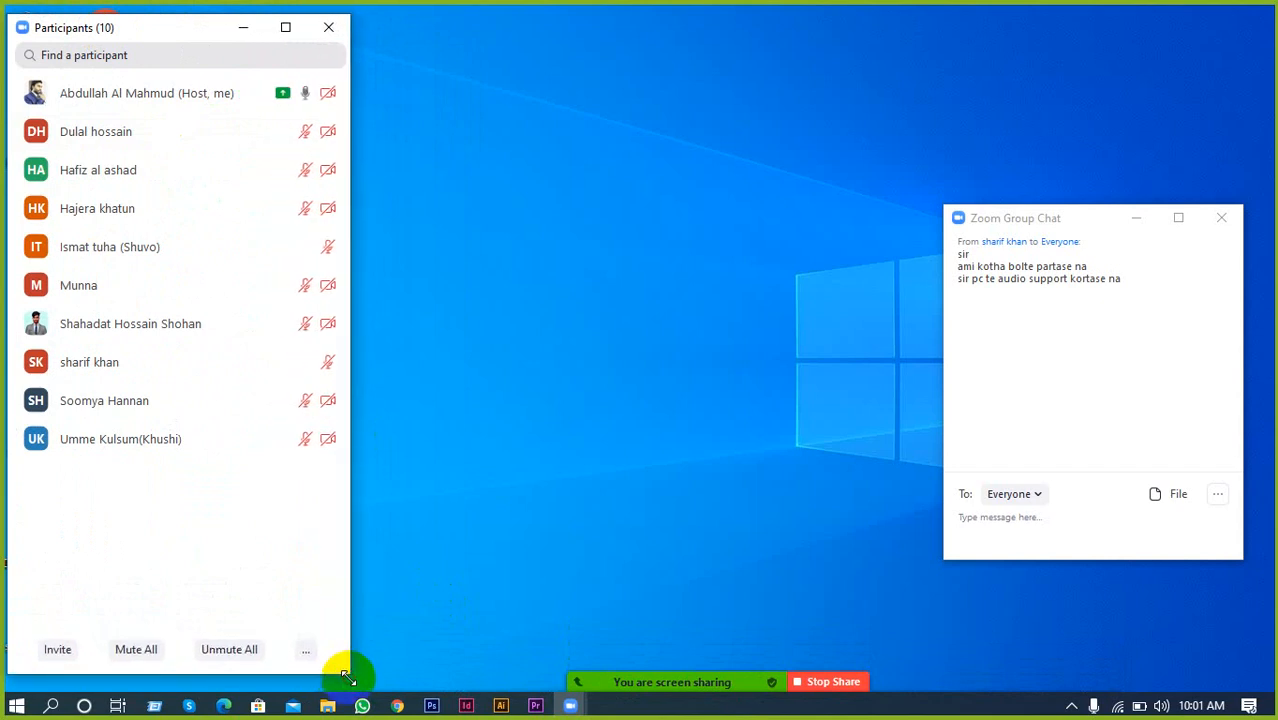
drag(183, 15, 200, 8)
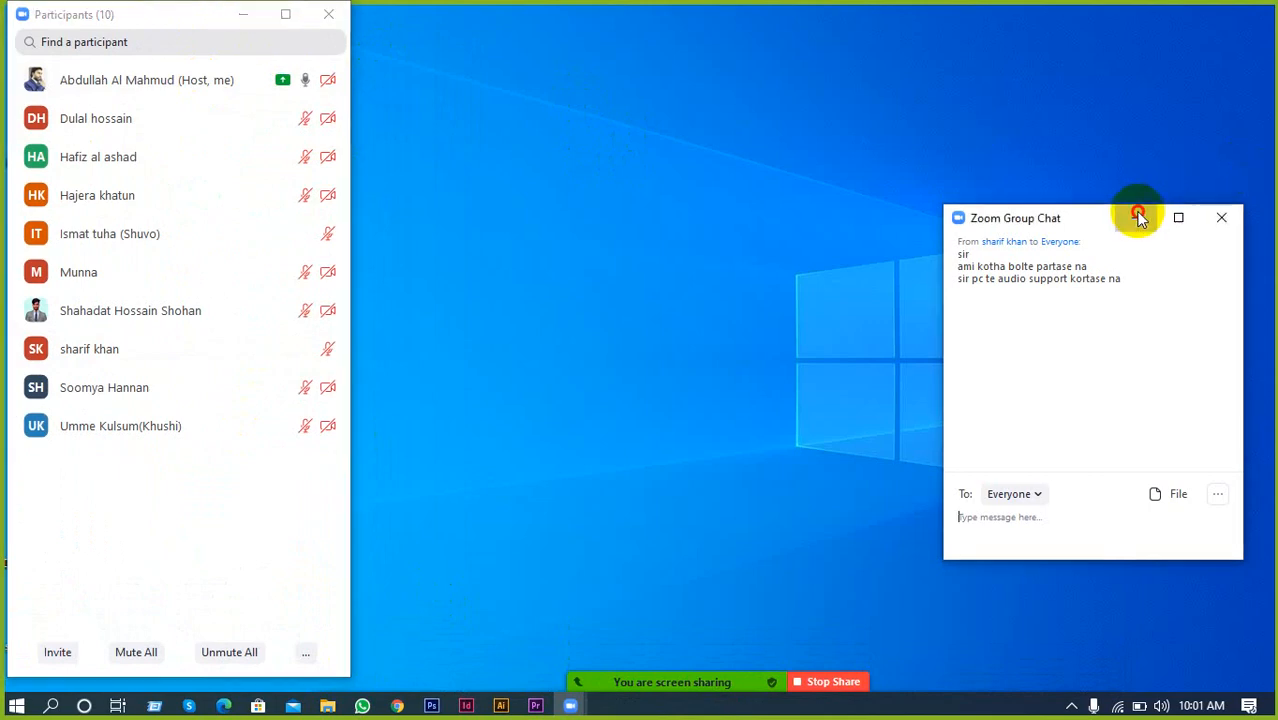
Minimise the group chat and participant list windows and refresh the desktop.
click(1136, 216)
click(243, 15)
right_click(489, 34)
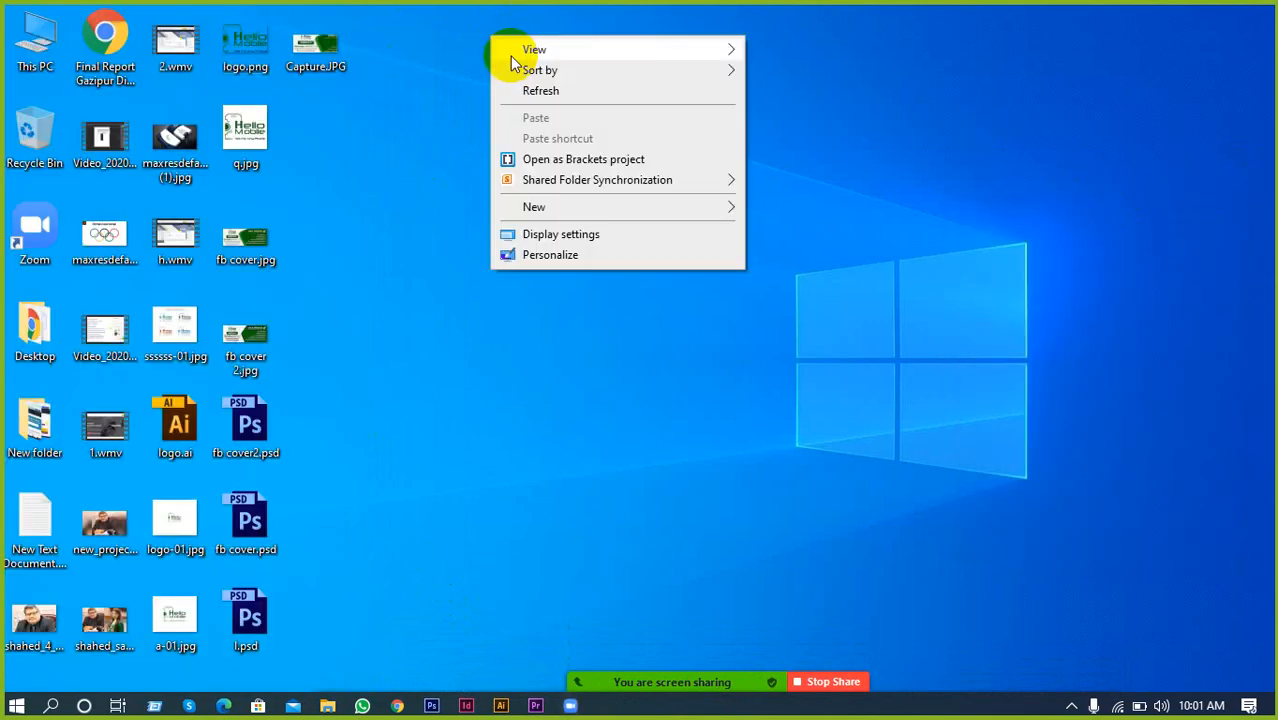
click(514, 88)
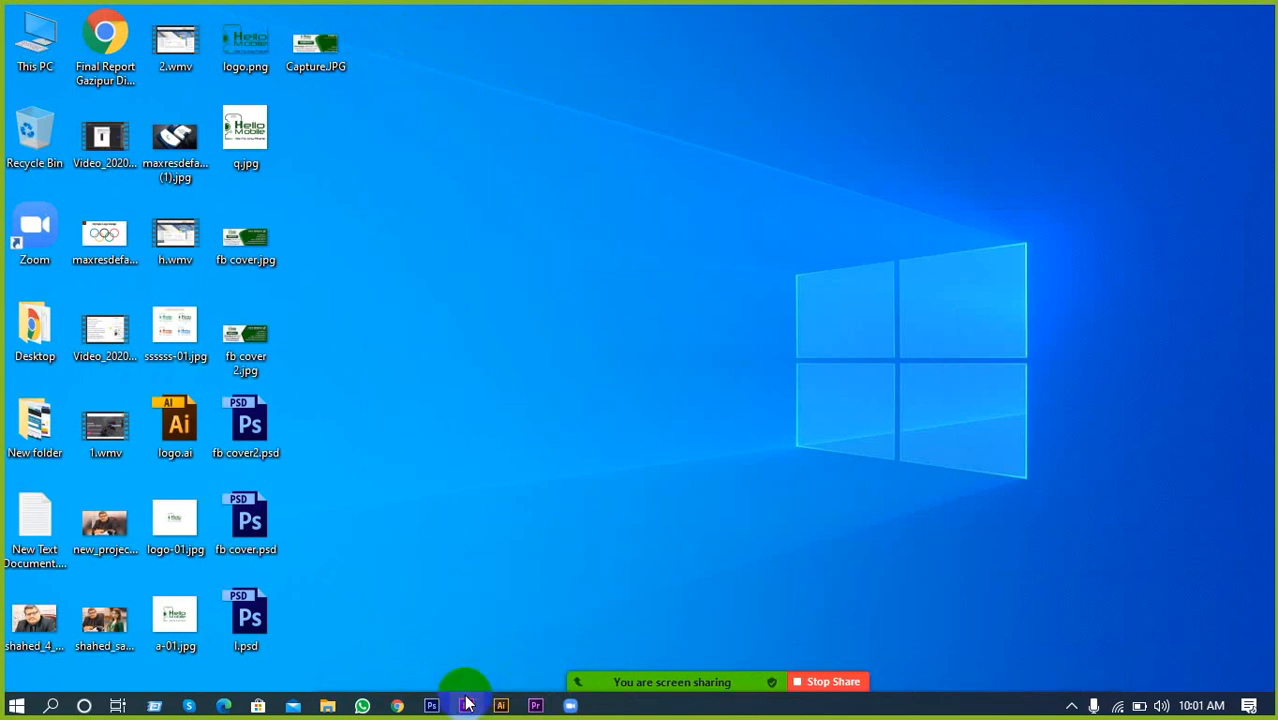
Switch to Chrome and search for "google chrome logo" images in a new browser tab.
click(397, 706)
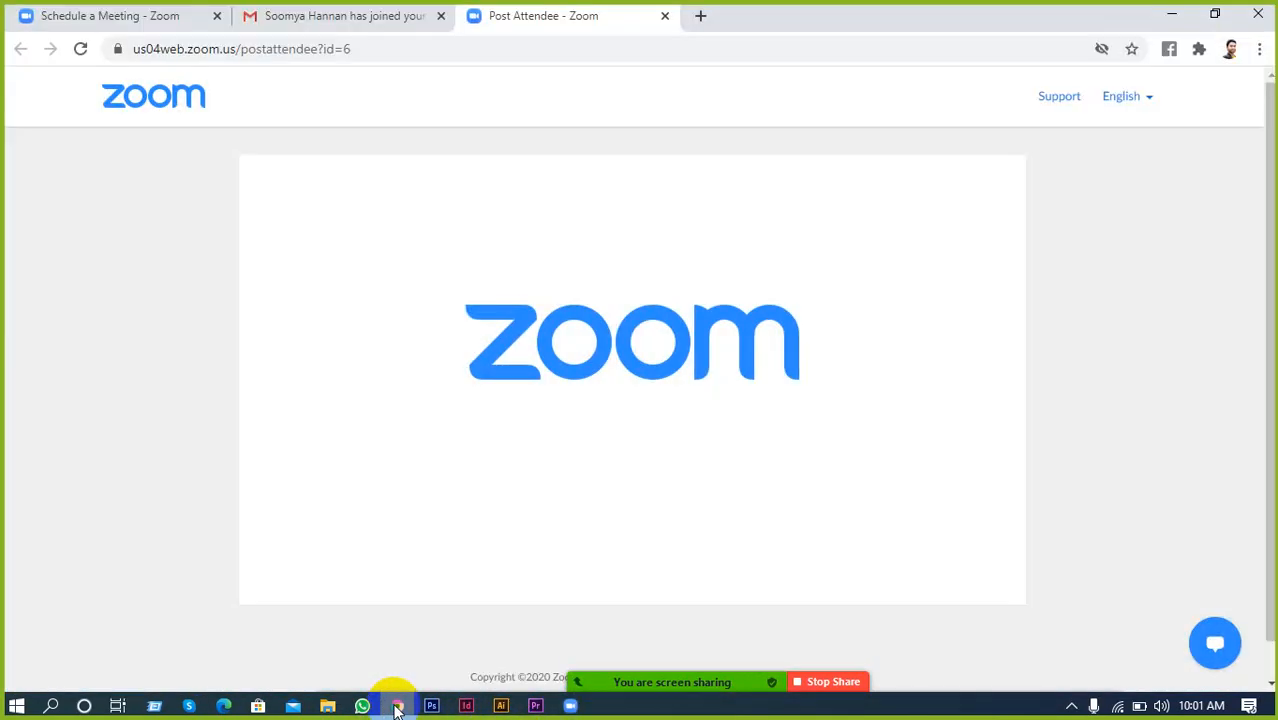
click(699, 17)
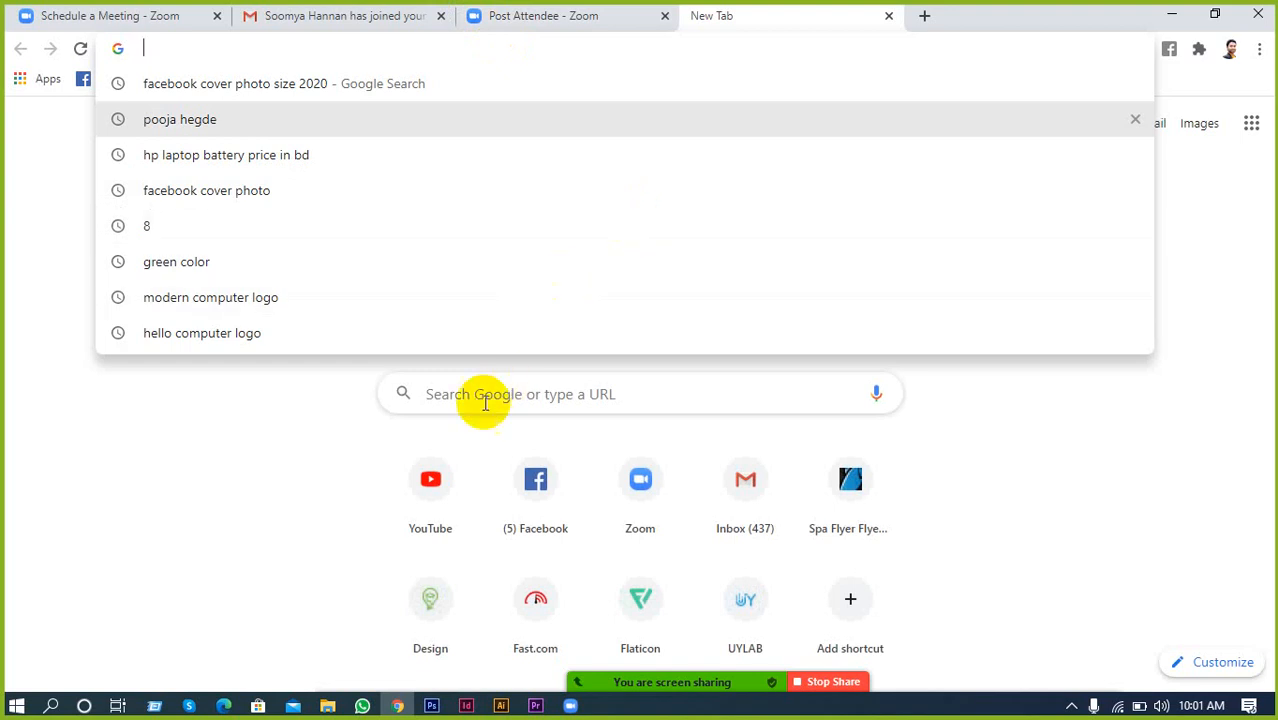
text(gg)
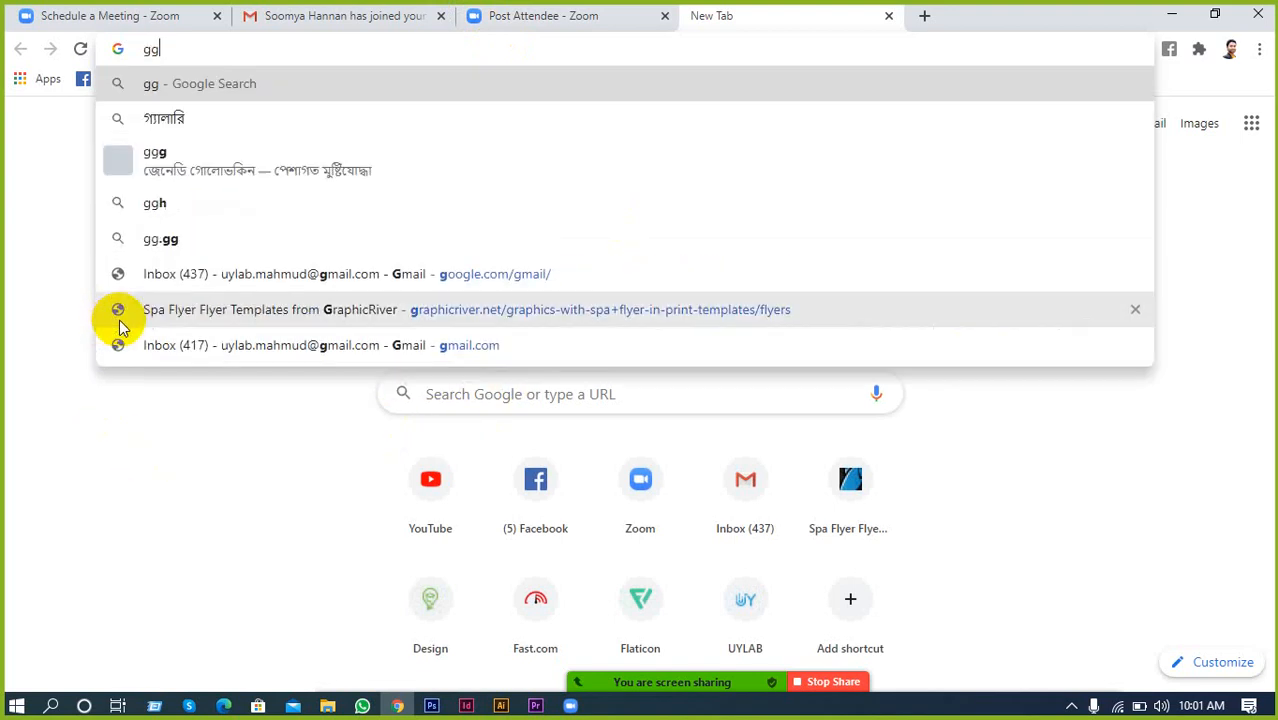
key(BackSpace)
text(oo)
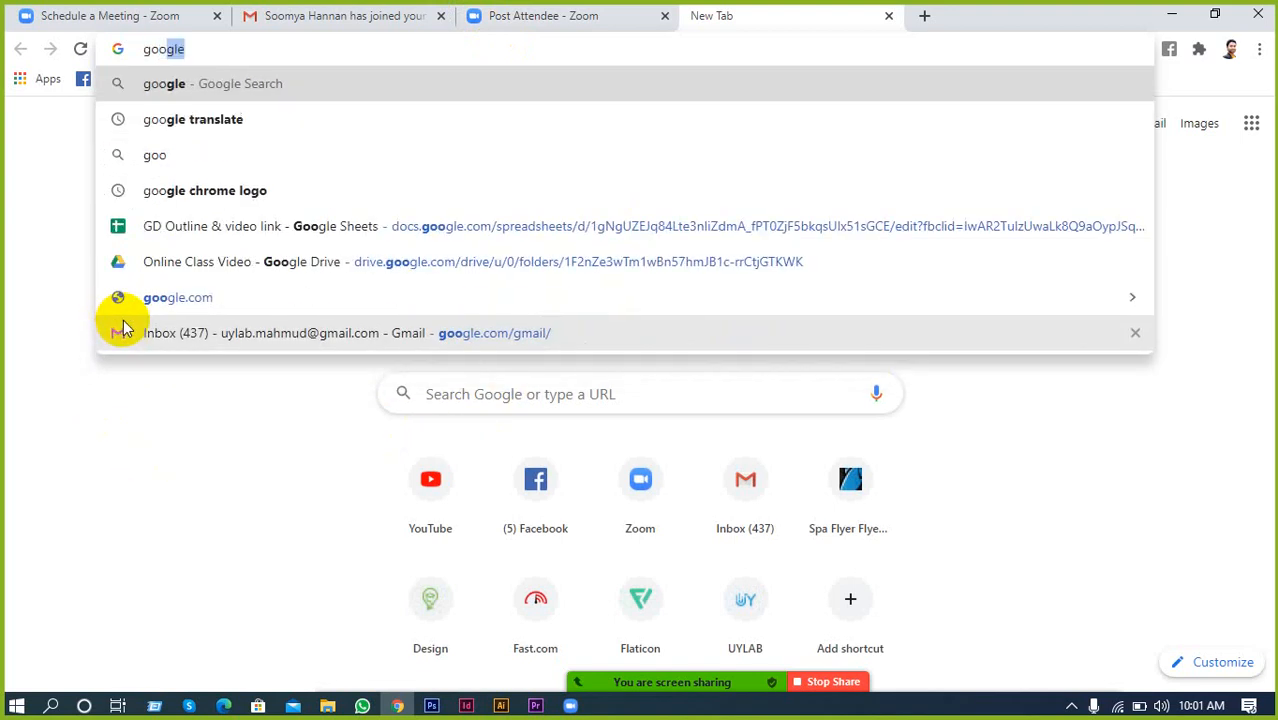
click(239, 192)
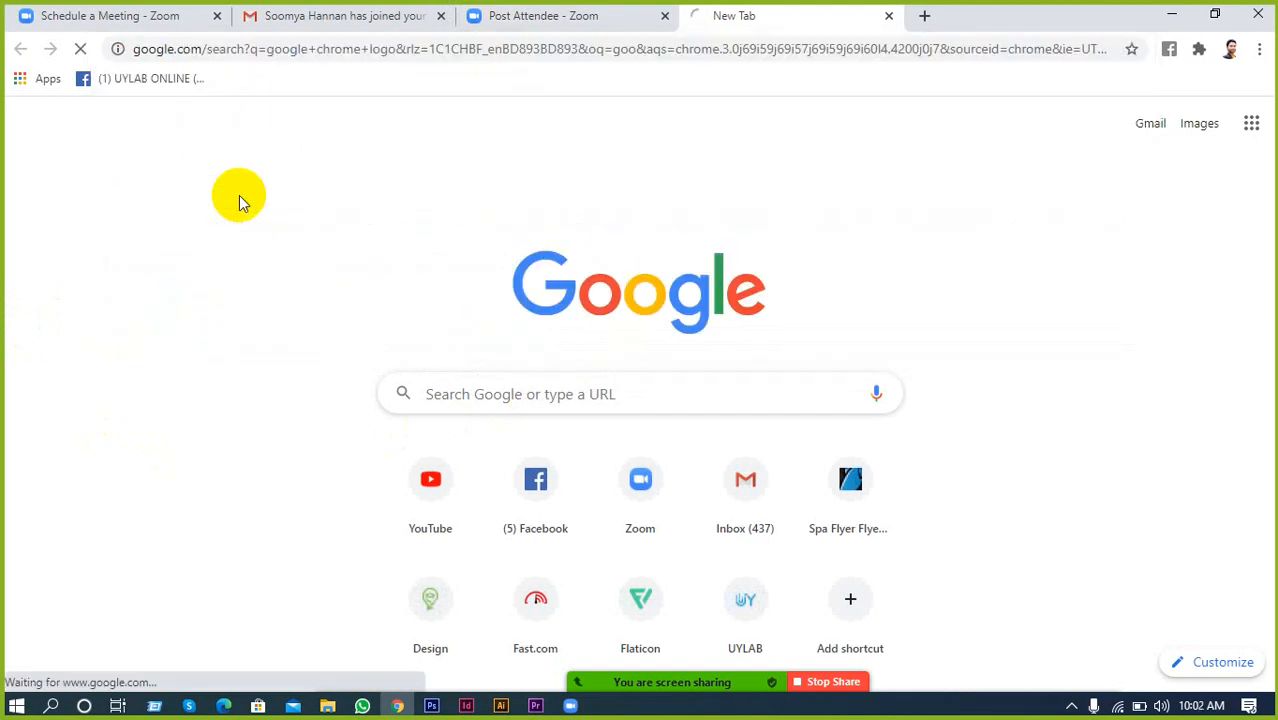
click(233, 152)
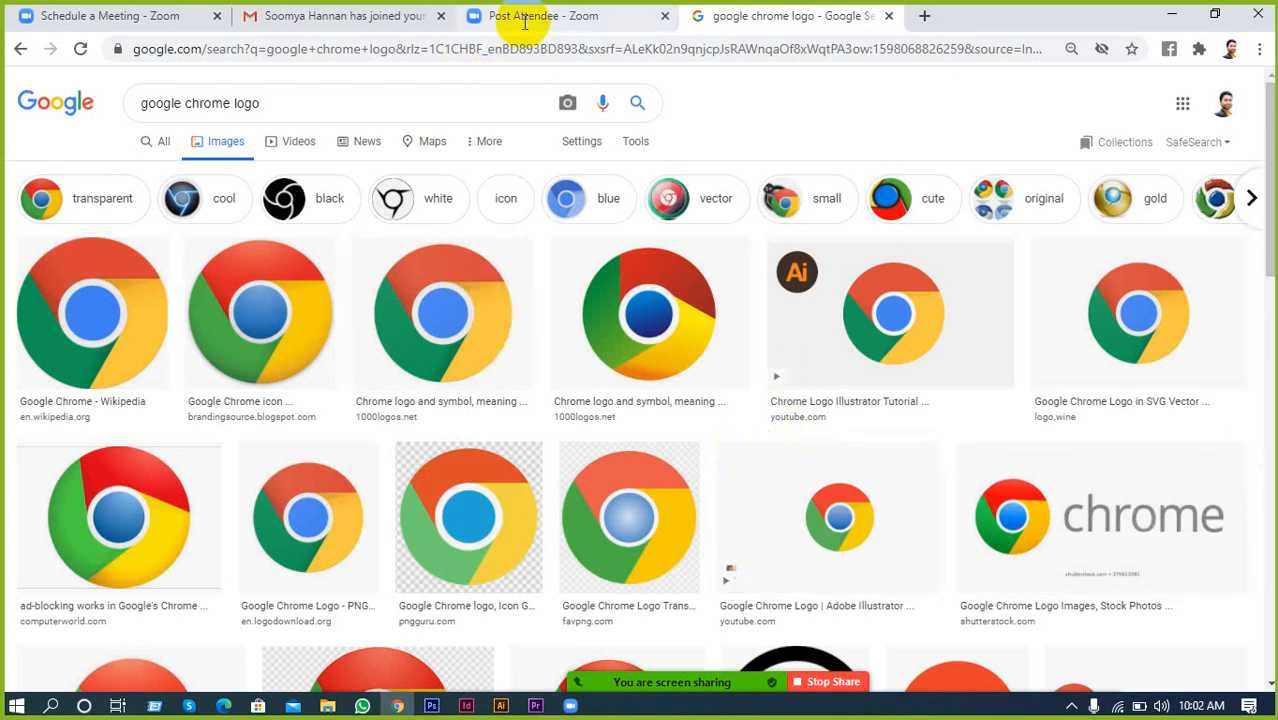
Search for "Robi logo" images in the same browser tab and look through the results.
click(505, 52)
text(r)
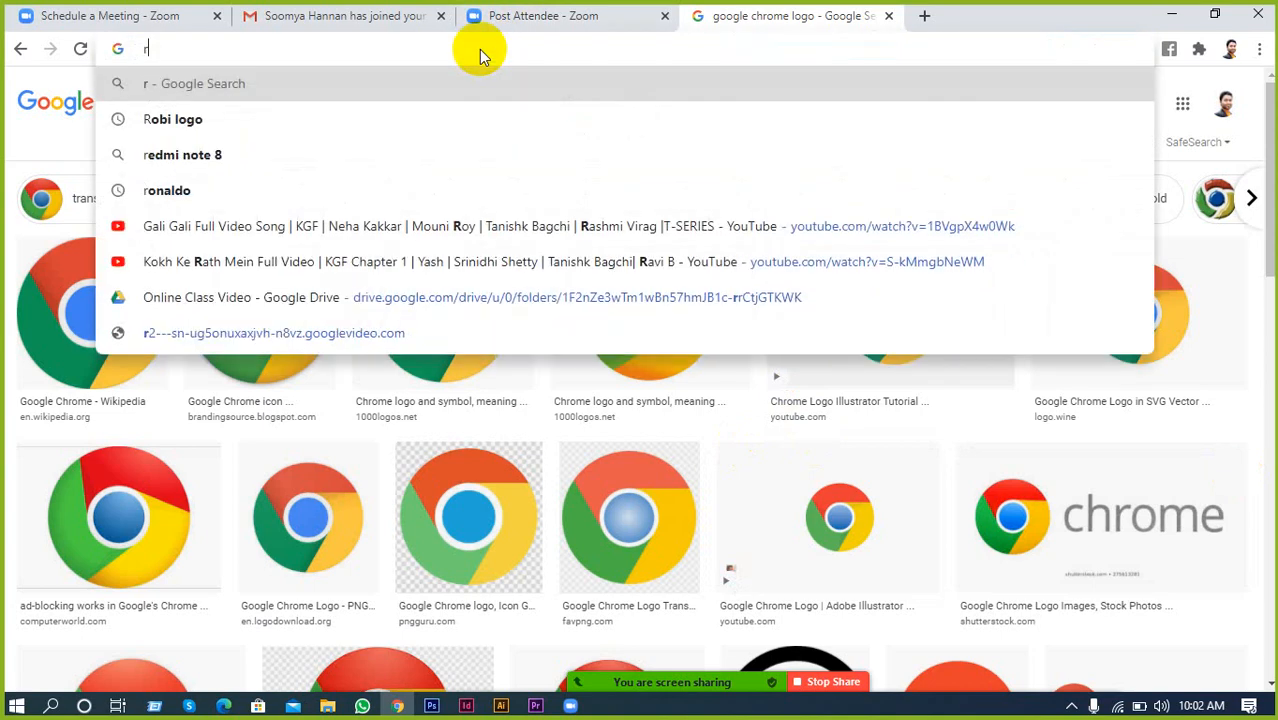
text(obi logo)
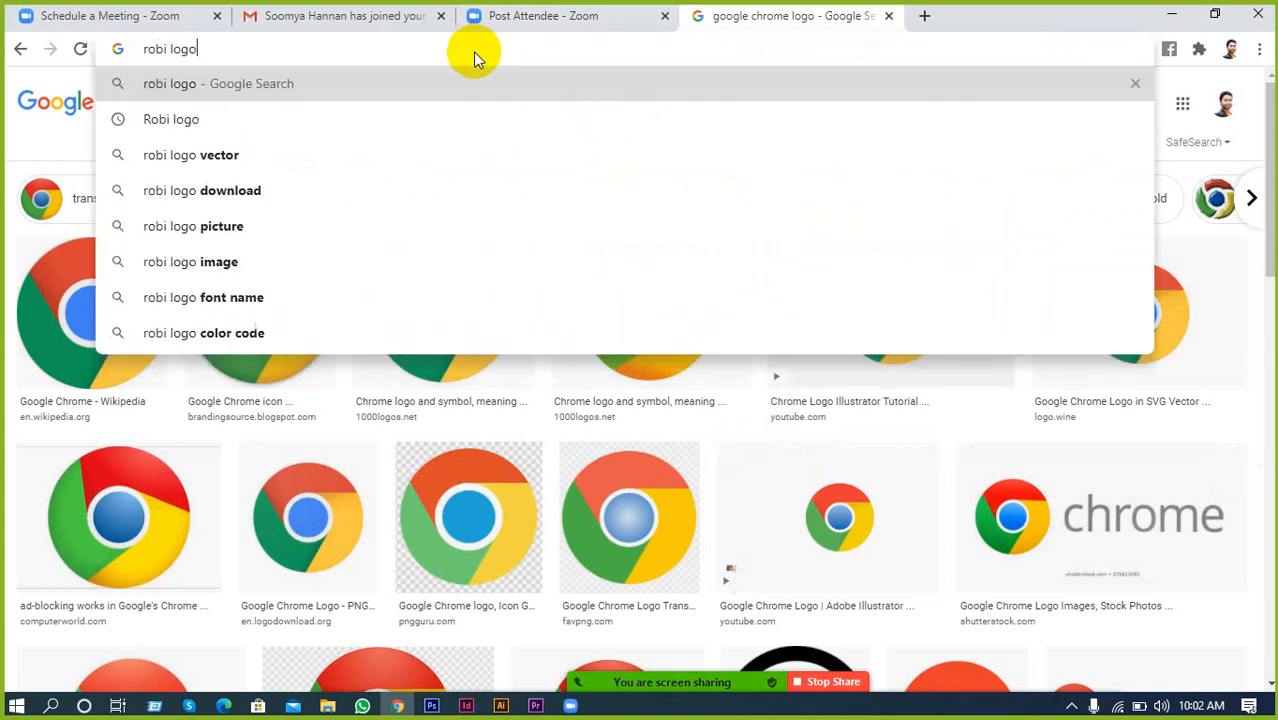
click(195, 118)
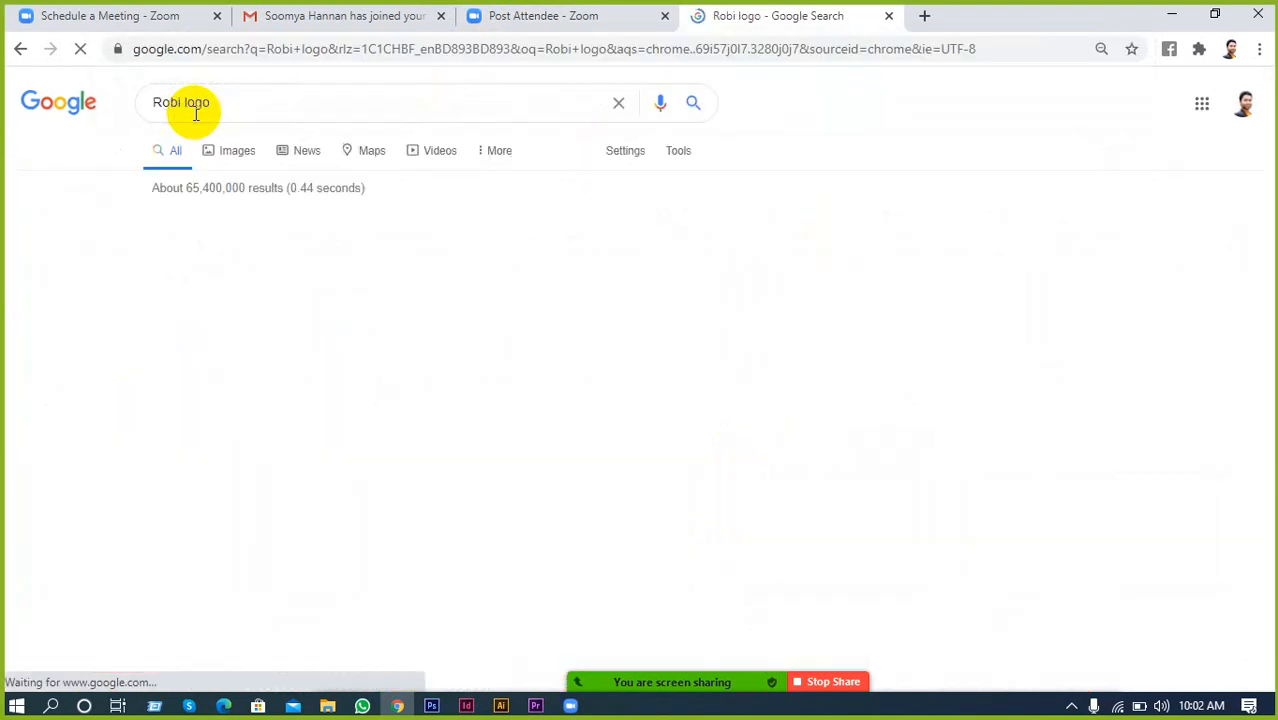
click(233, 149)
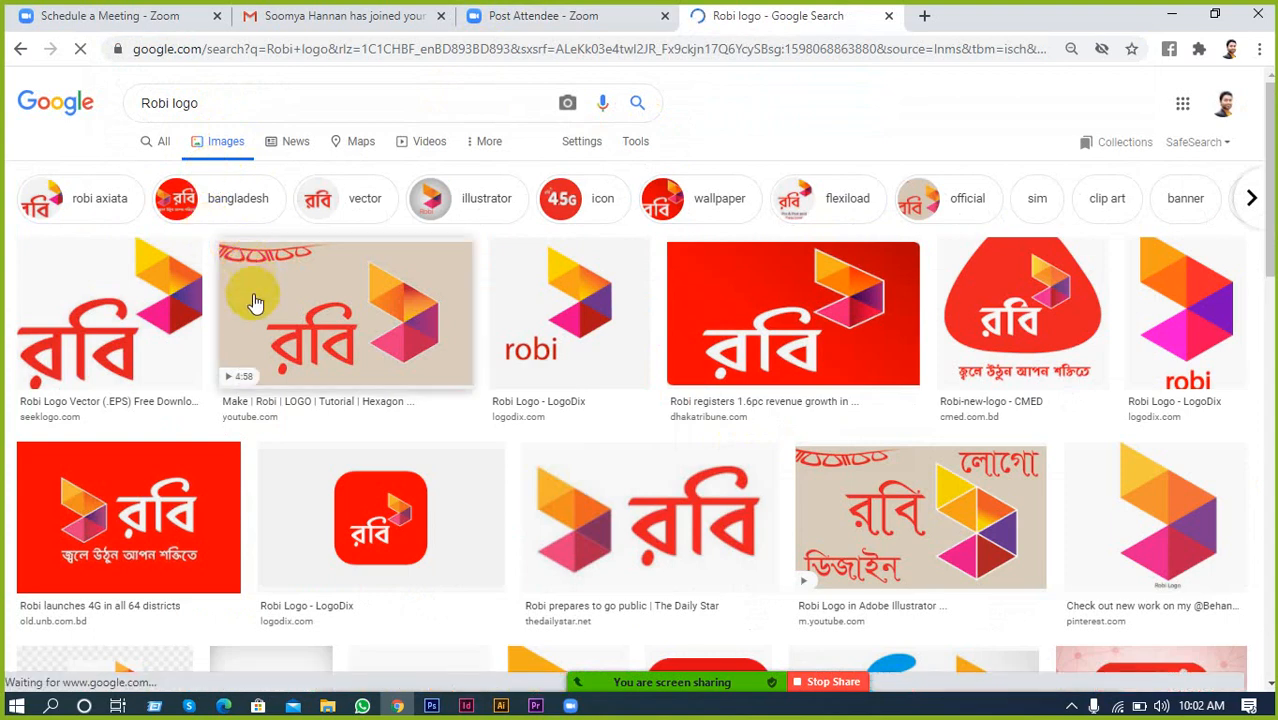
scroll(170, 333, down, 1)
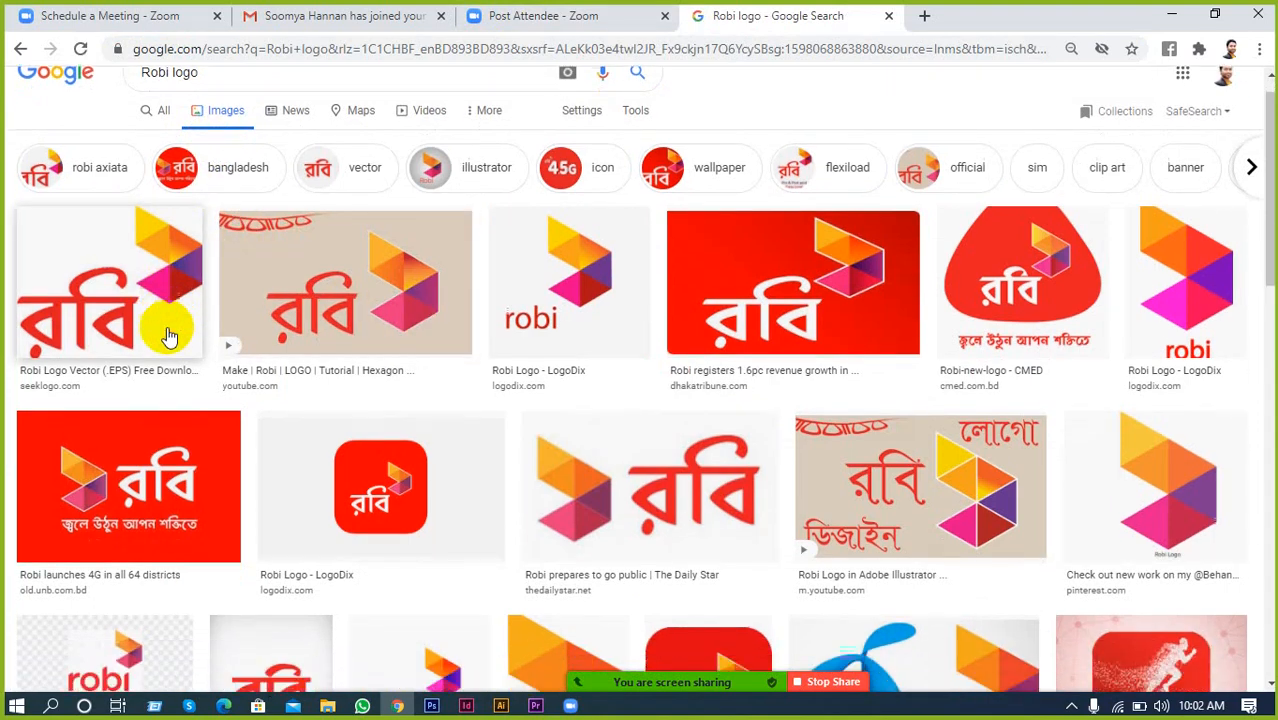
scroll(672, 418, down, 3)
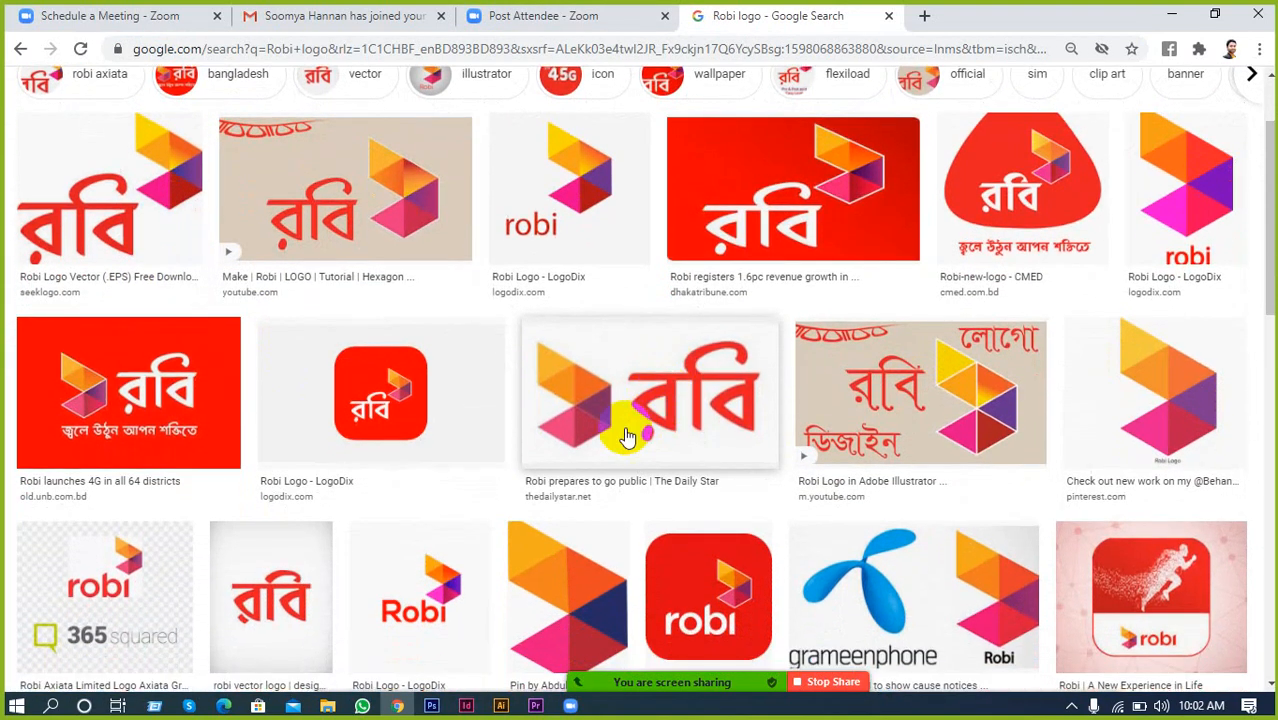
scroll(460, 440, up, 4)
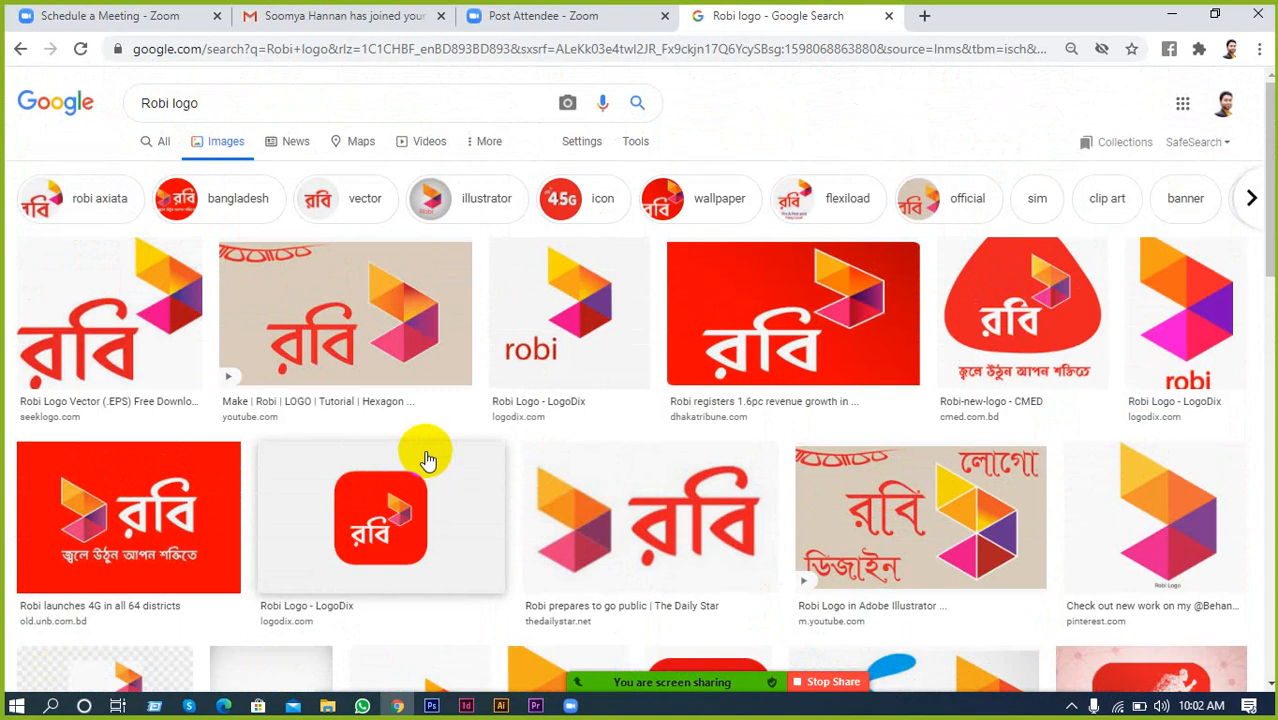
Search for "olympic logo" images in the same browser tab.
click(310, 58)
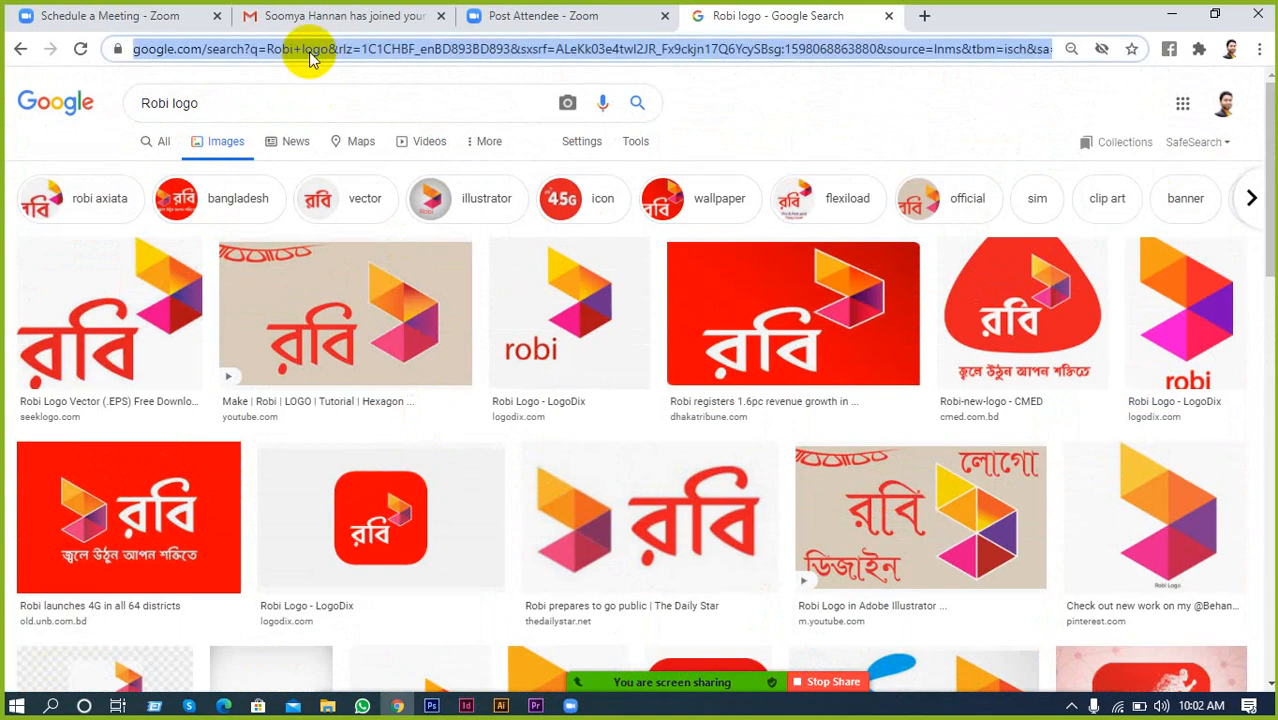
text(olu)
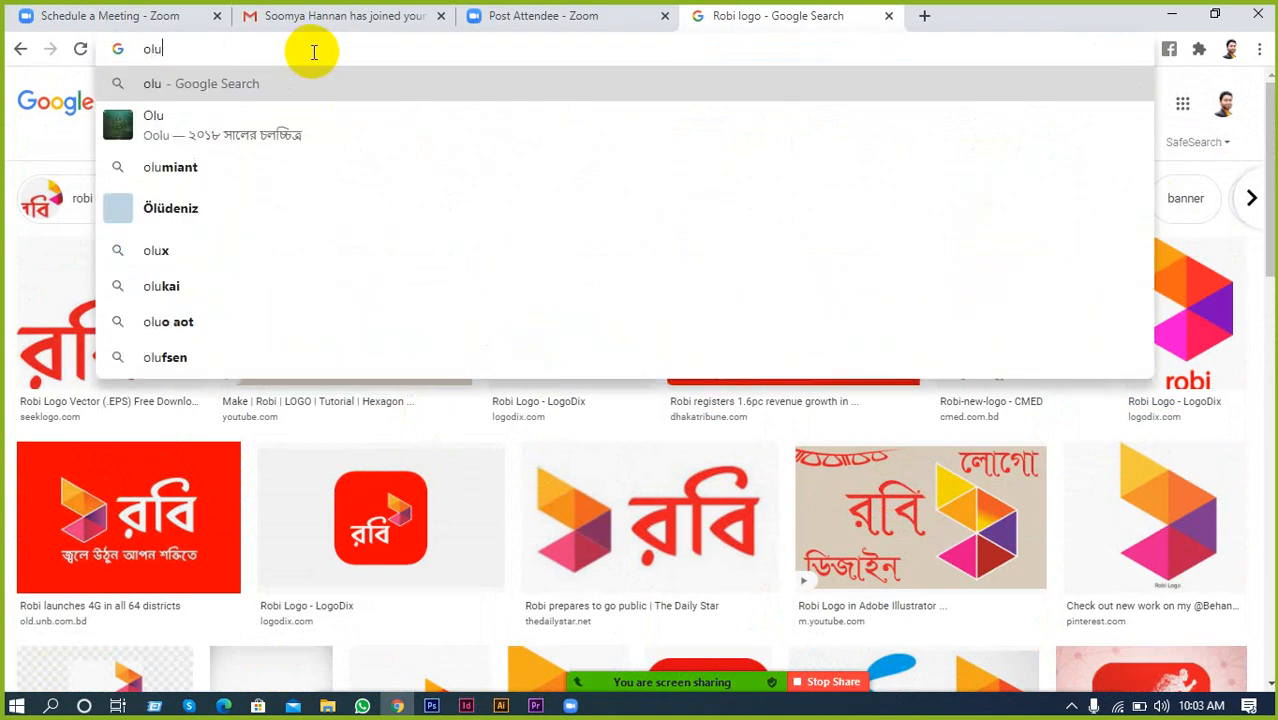
key(BackSpace)
text(yp)
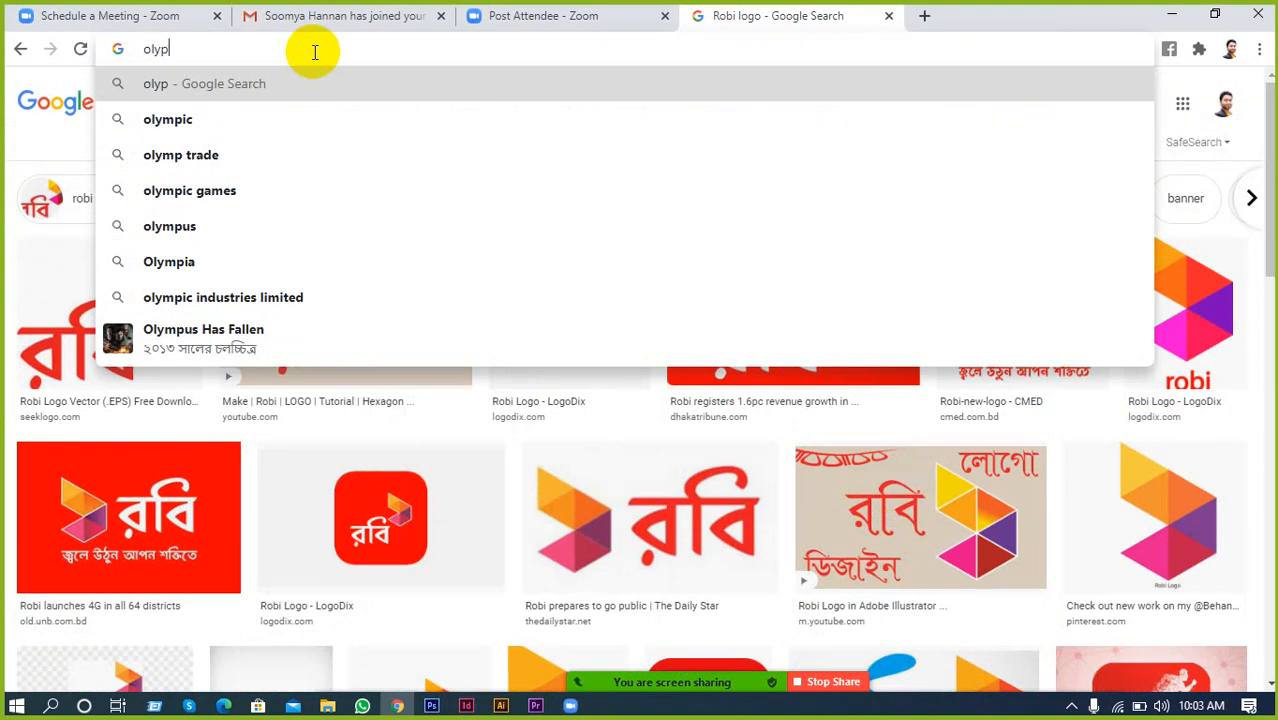
text(ic)
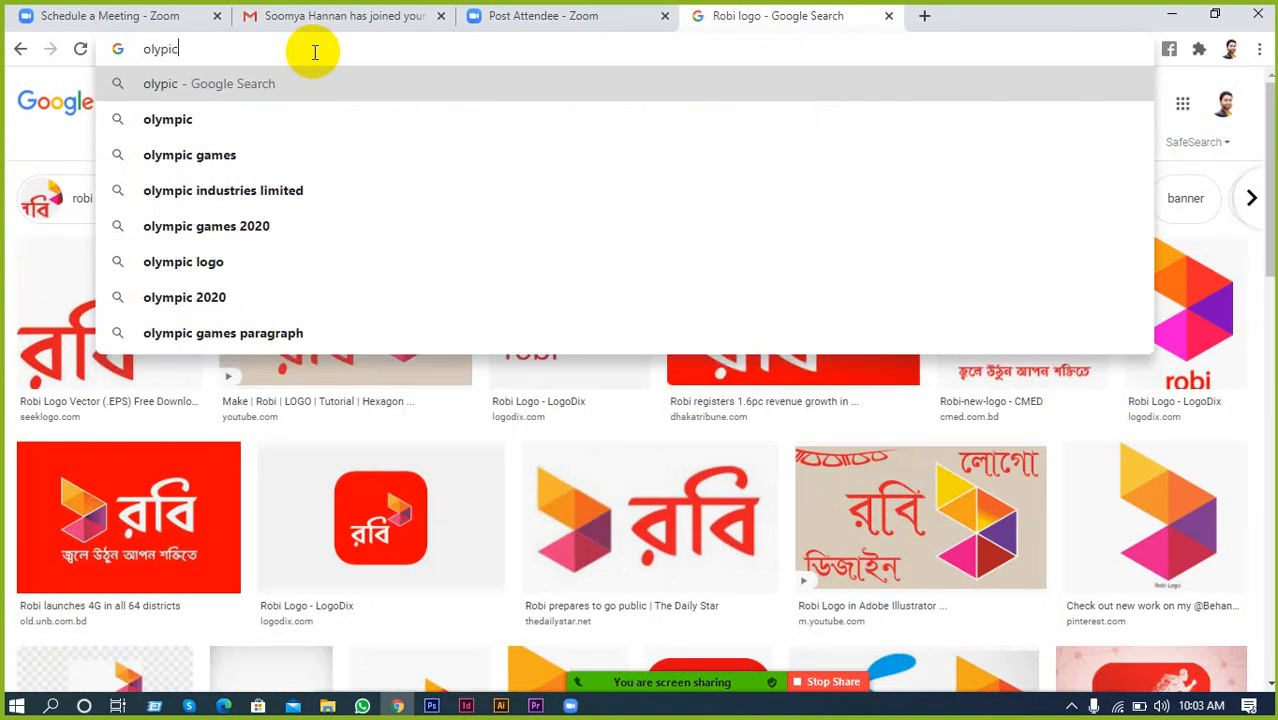
text( logo)
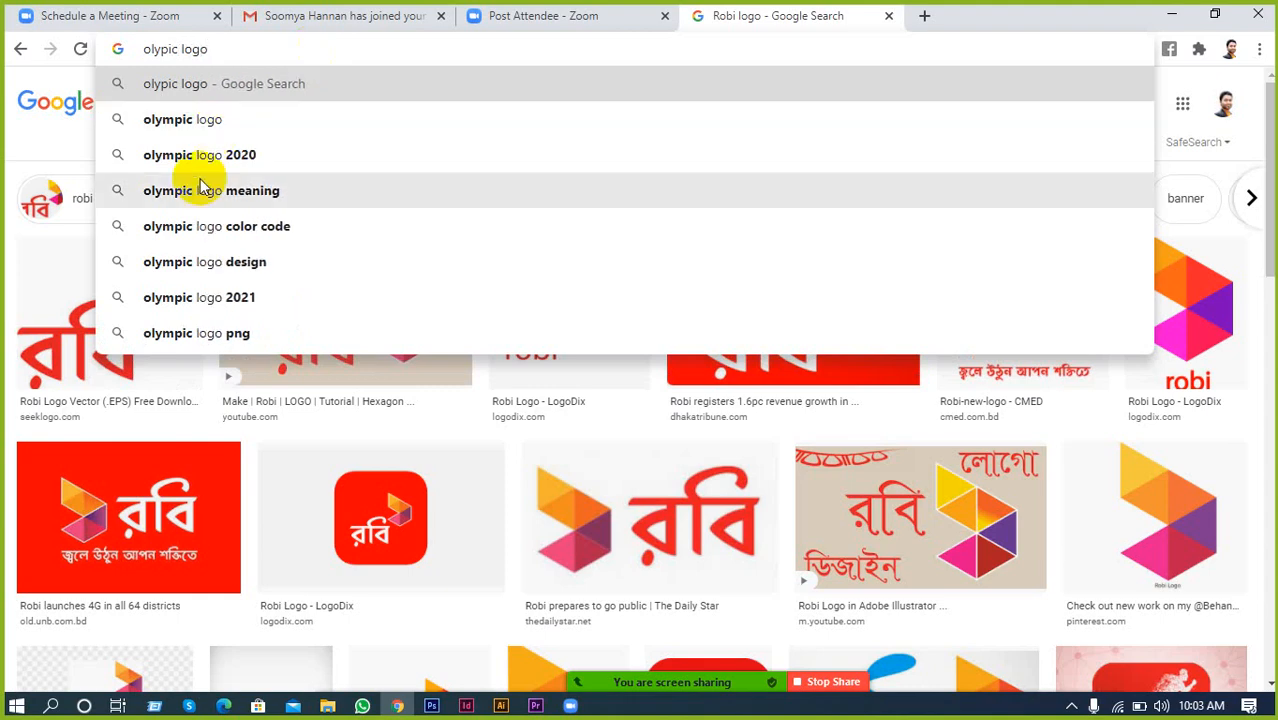
click(190, 120)
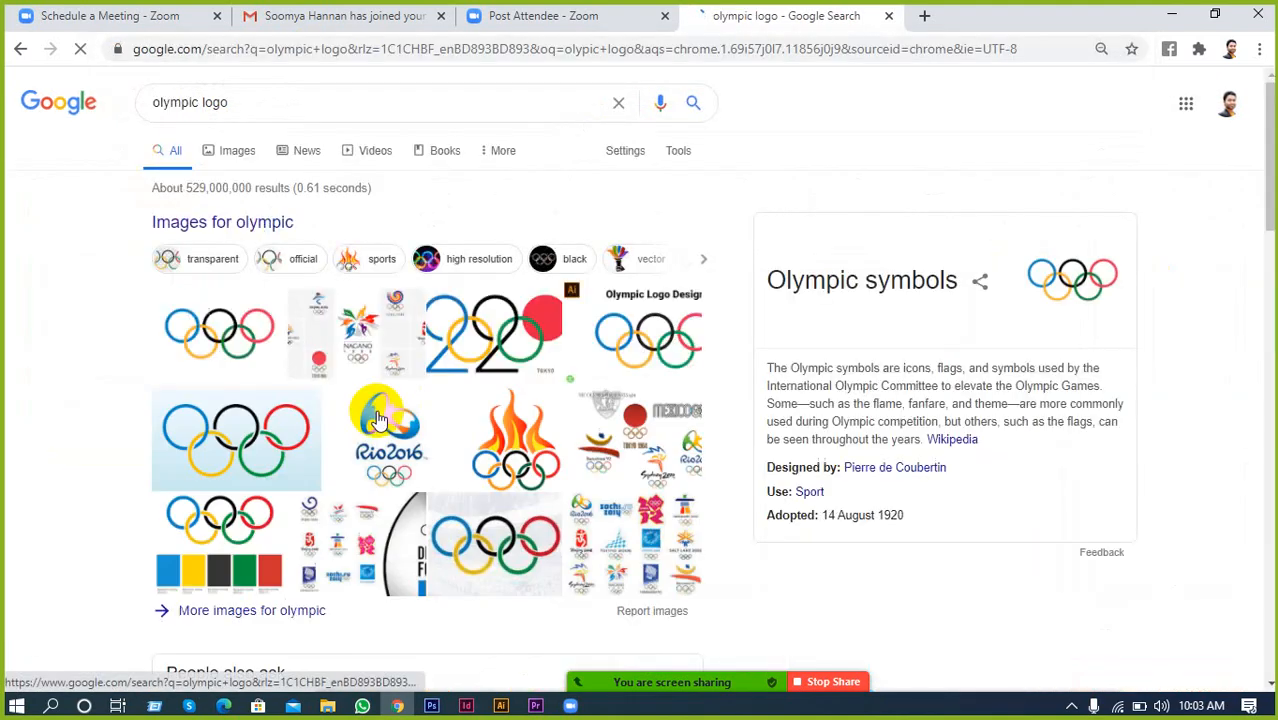
click(228, 150)
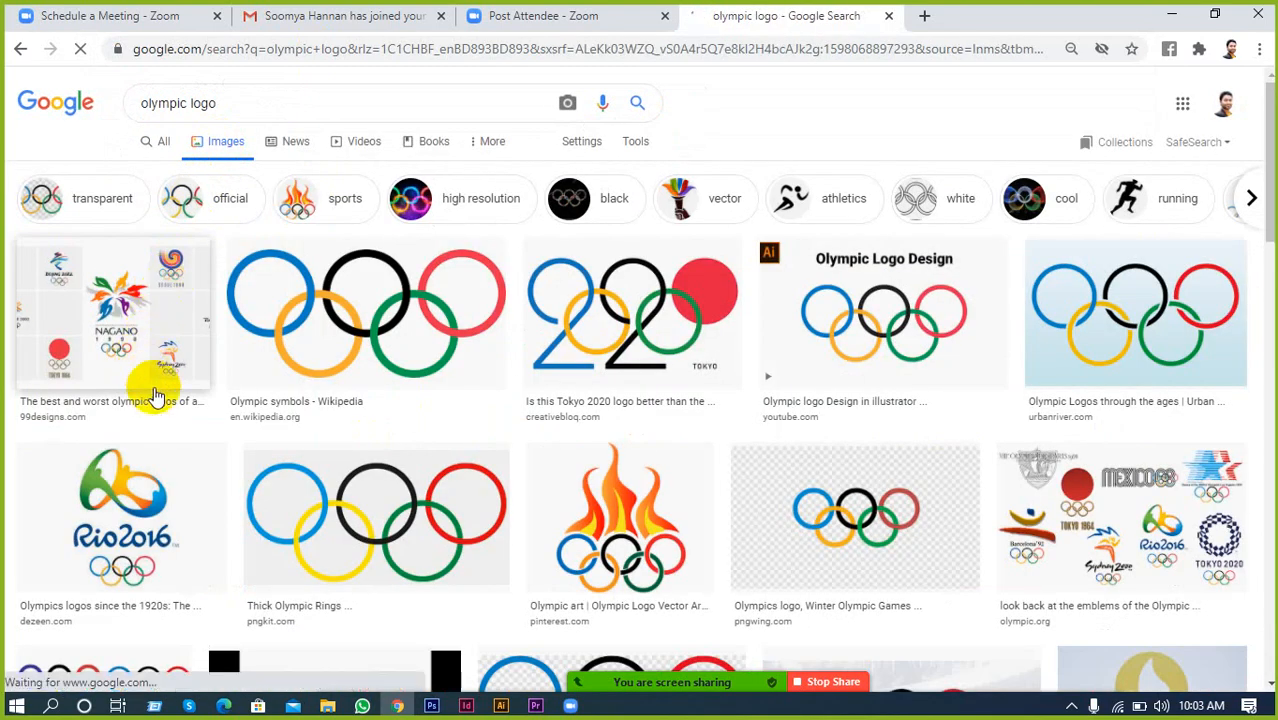
Browse the Olympic logo images and open the preview of Wikipedia's "Olympic symbols" picture.
scroll(230, 449, down, 1)
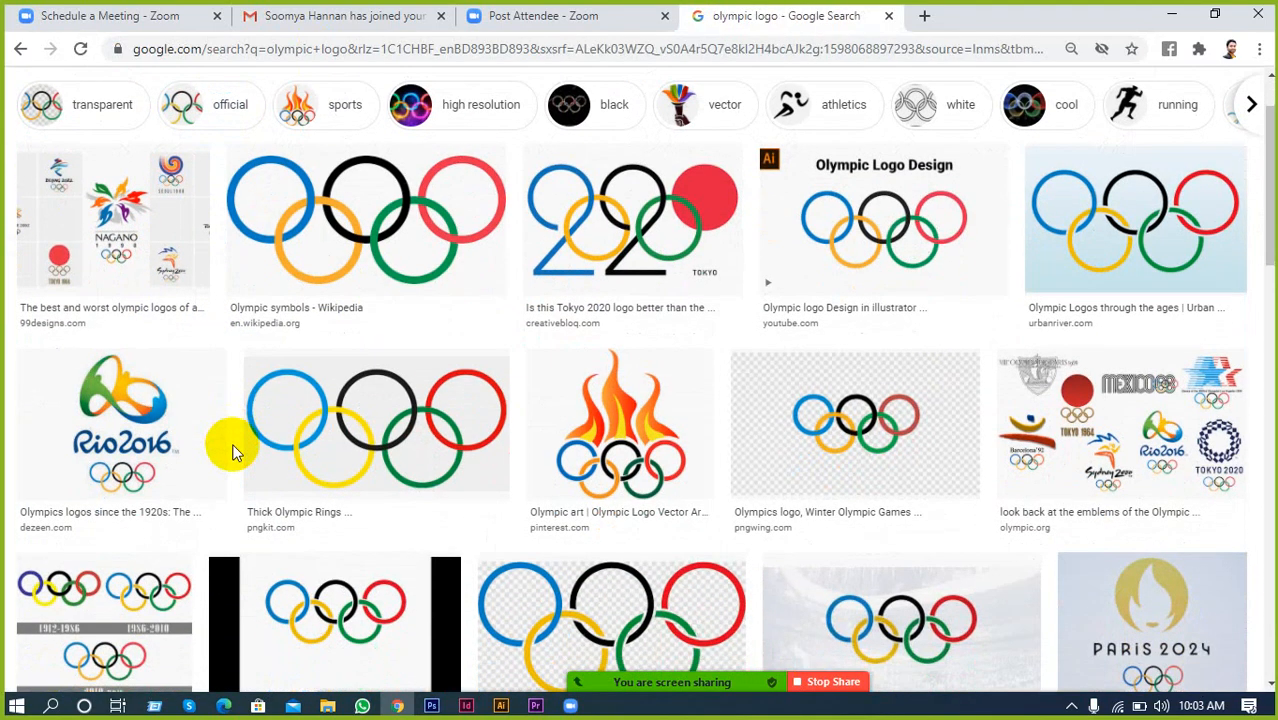
scroll(232, 453, up, 1)
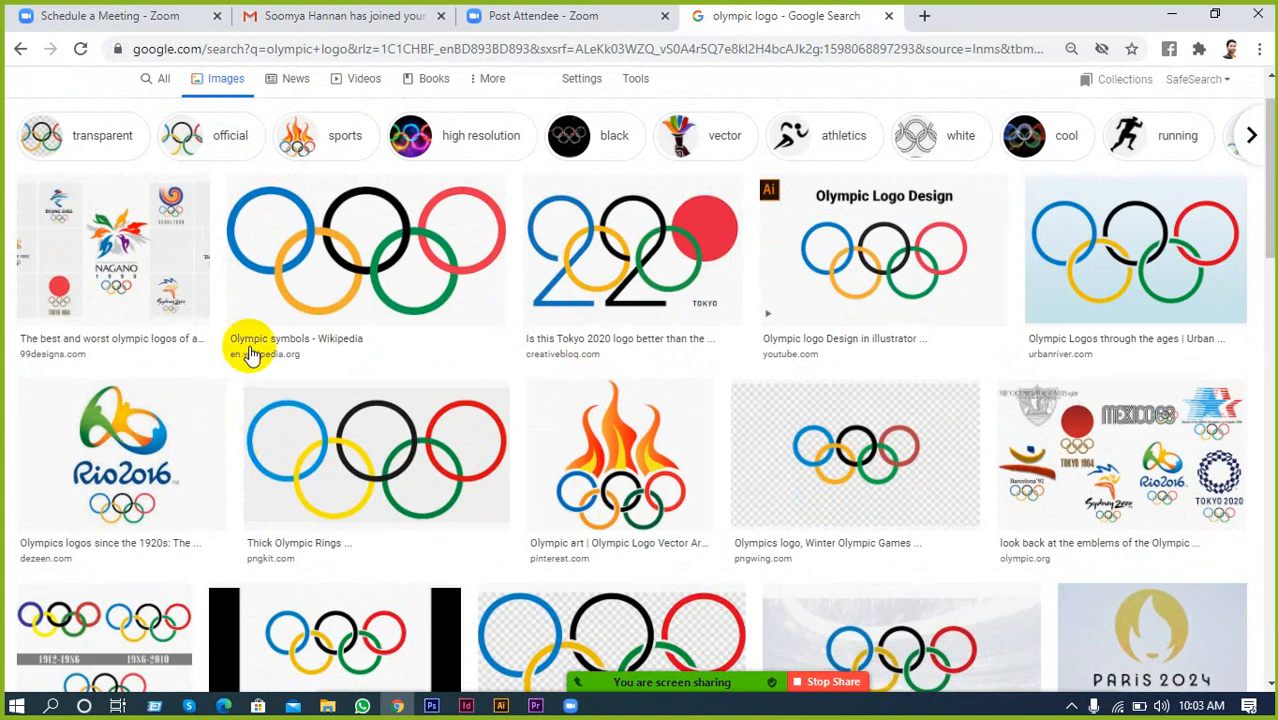
click(327, 251)
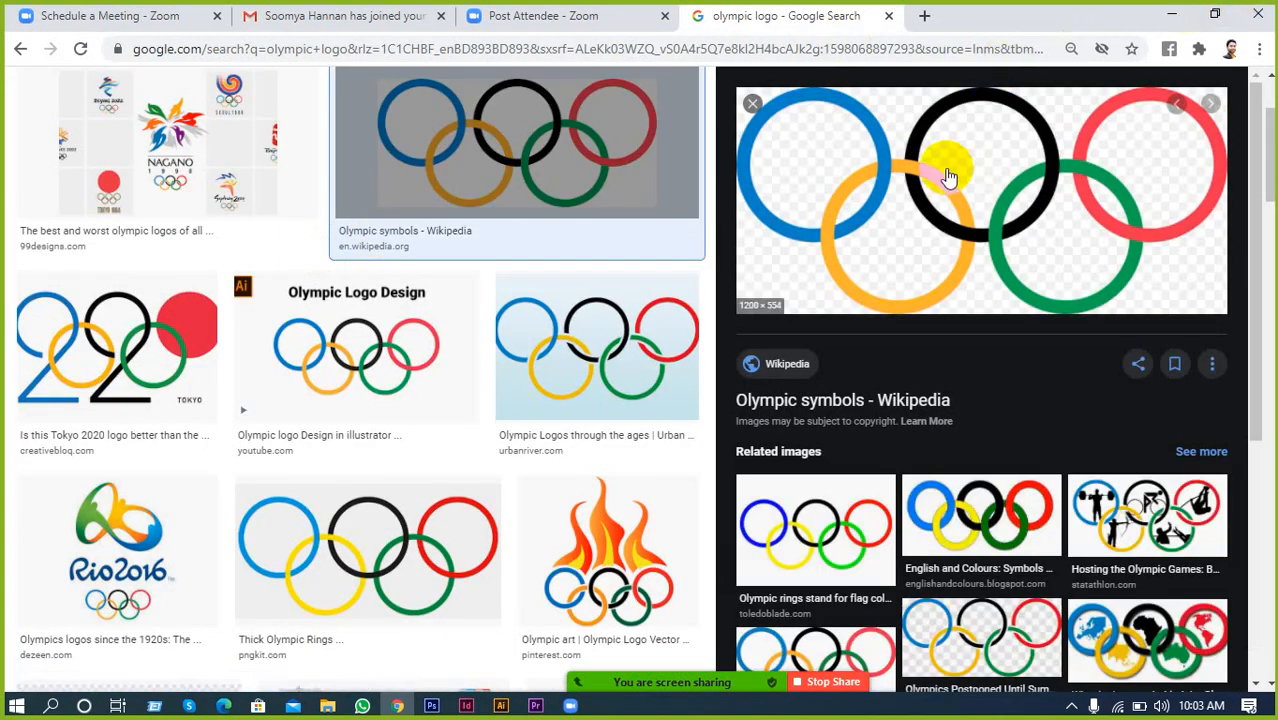
scroll(885, 215, up, 1)
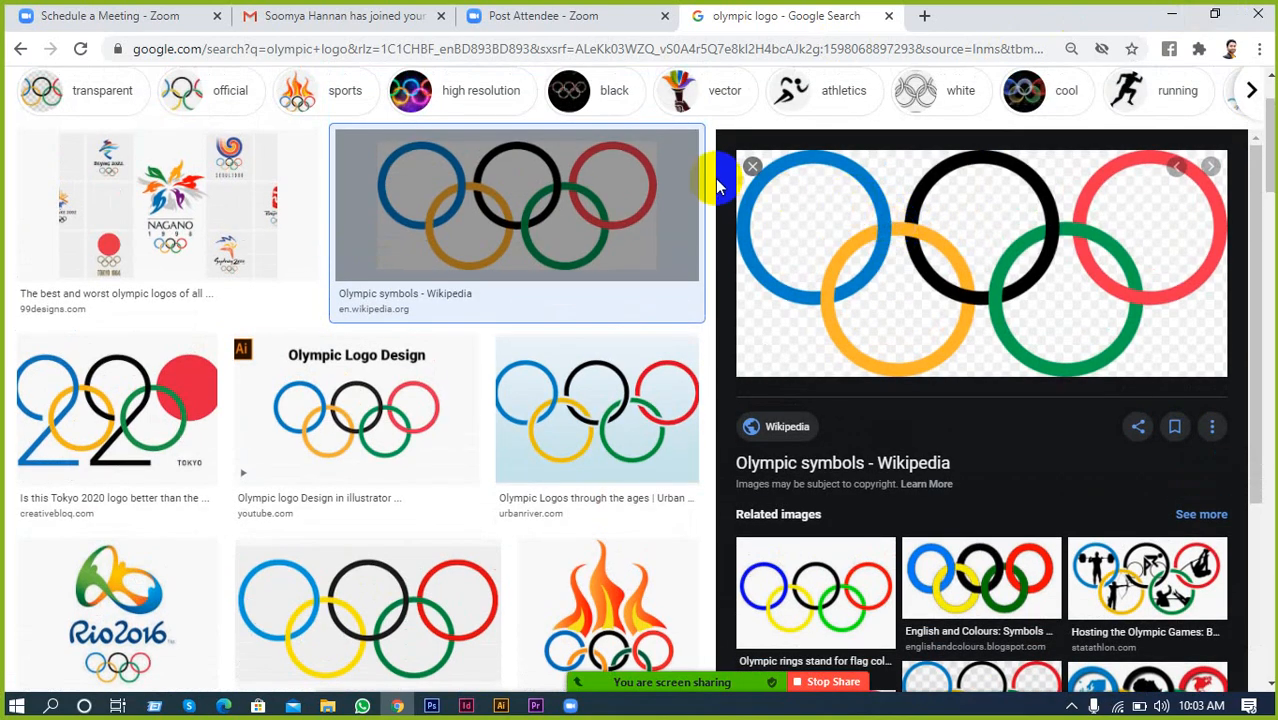
Close the "Olympic symbols" preview, open a new browser tab and close the "olympic logo" search tab.
click(750, 166)
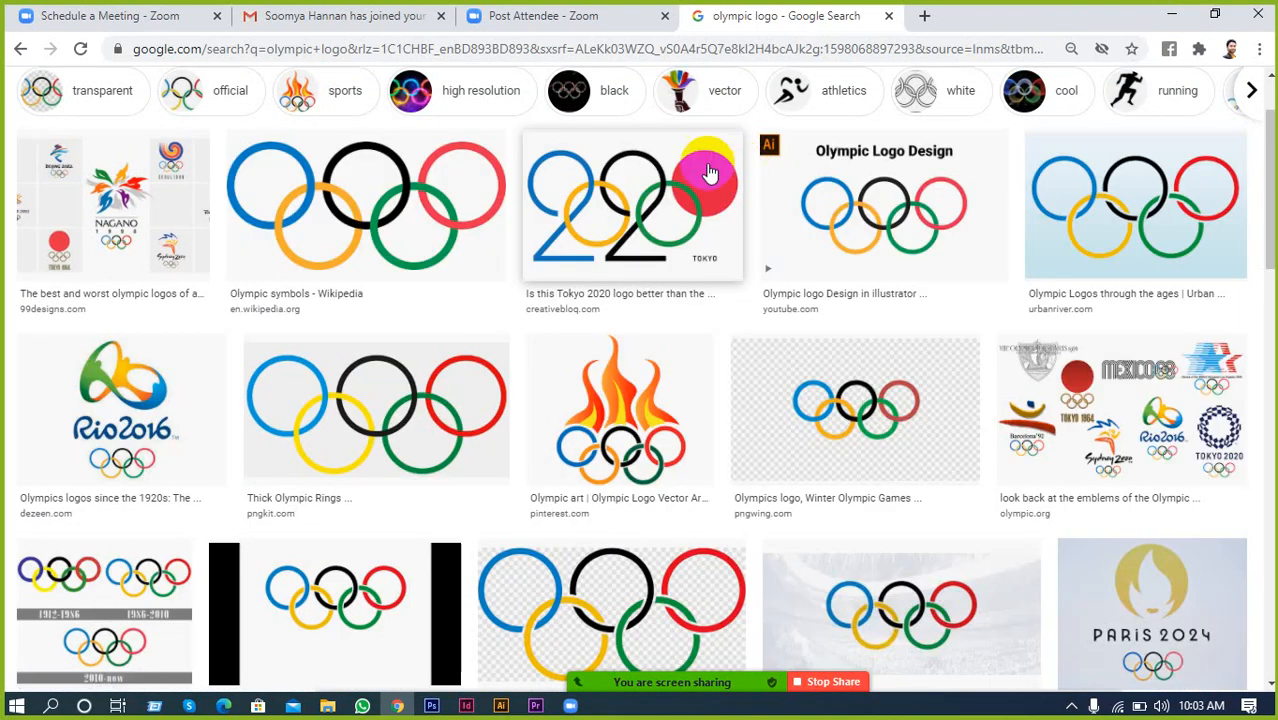
scroll(443, 341, up, 2)
scroll(443, 341, up, 1)
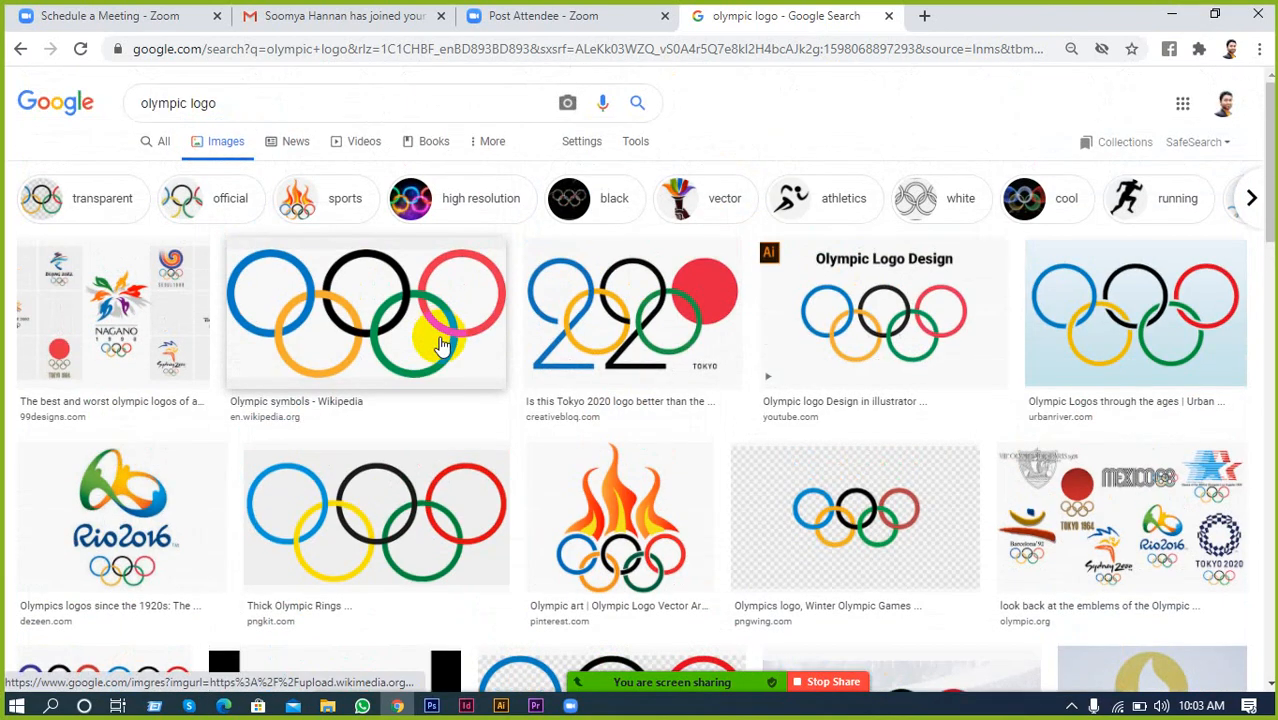
click(922, 17)
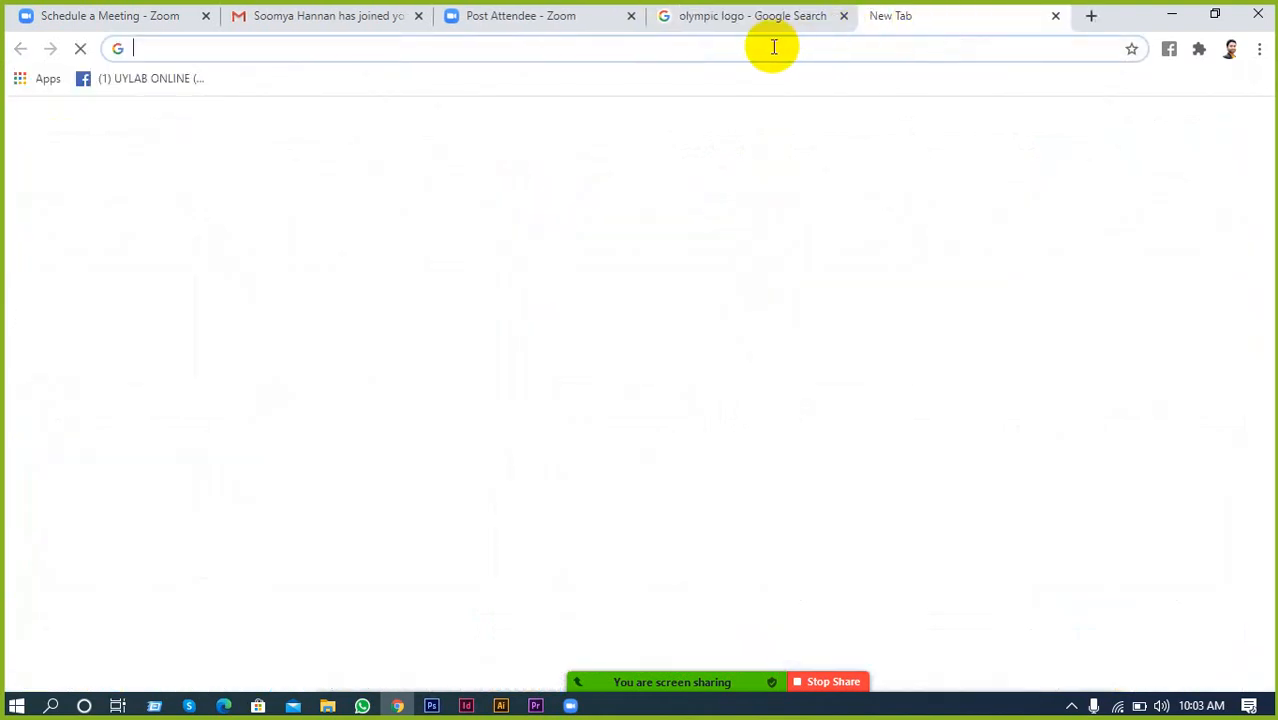
click(842, 17)
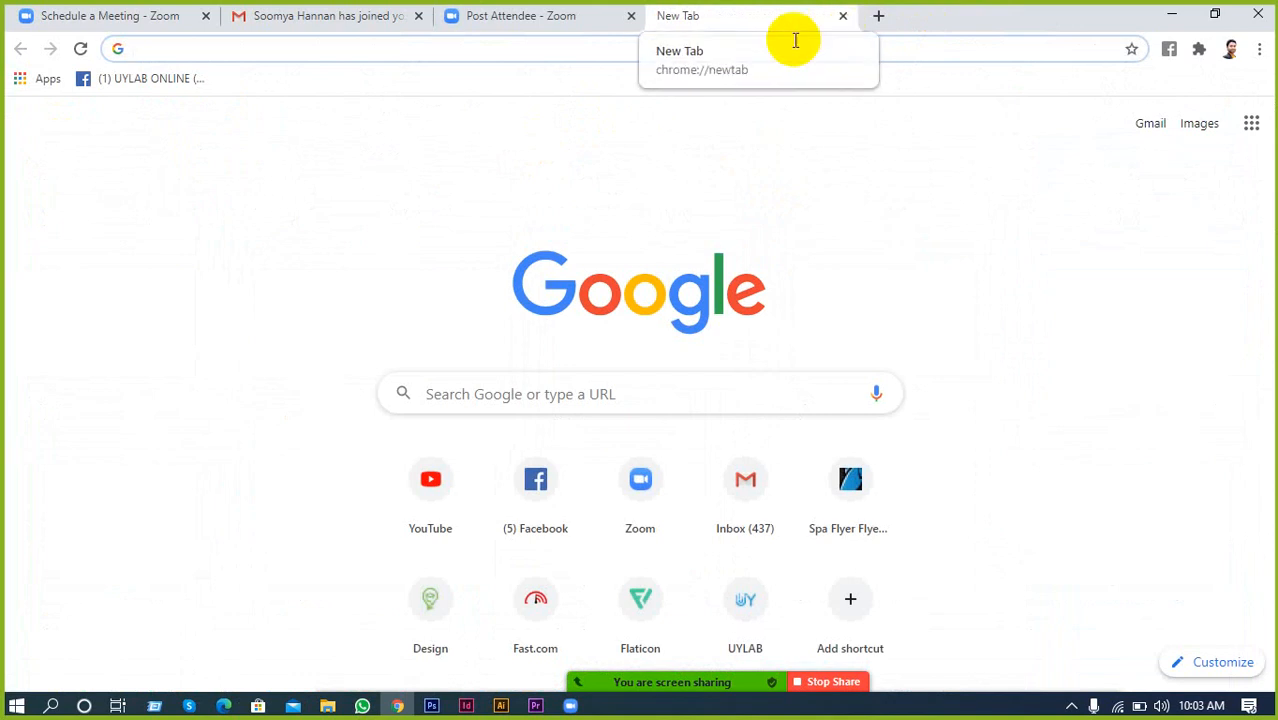
Search for "toyota logo" images in the new browser tab and look through the results.
click(475, 55)
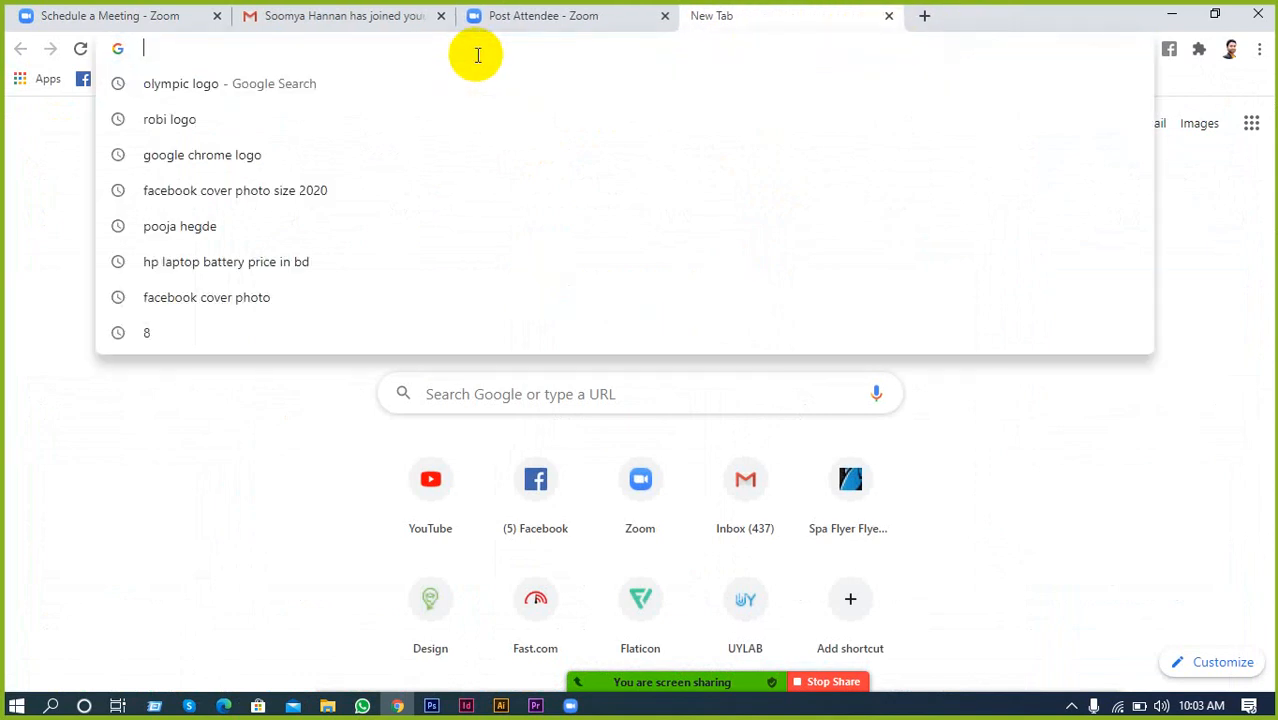
text(to)
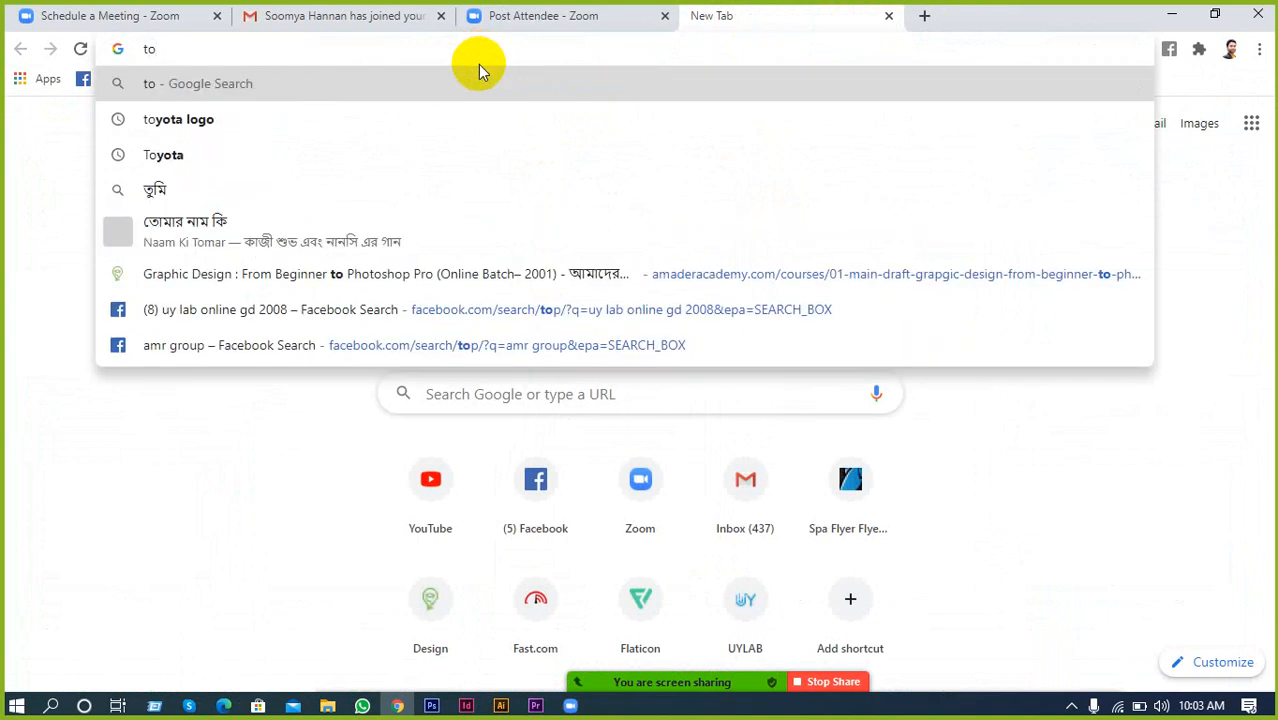
click(205, 121)
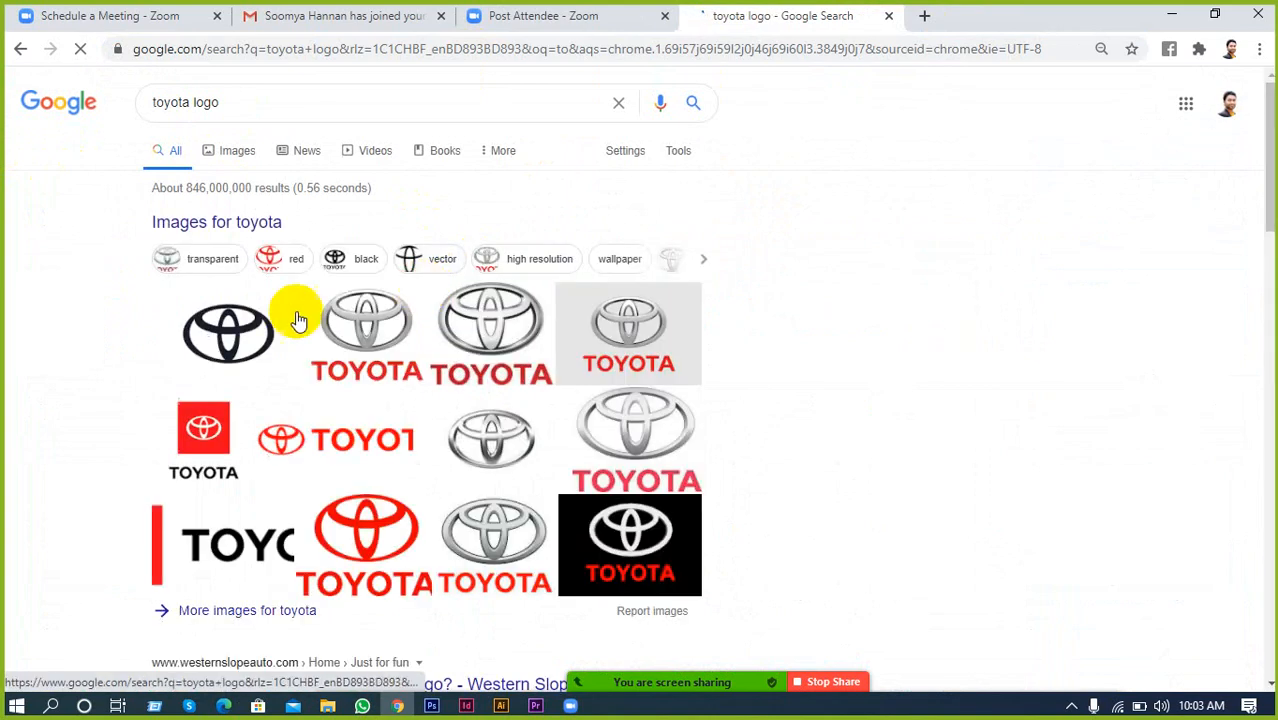
click(236, 152)
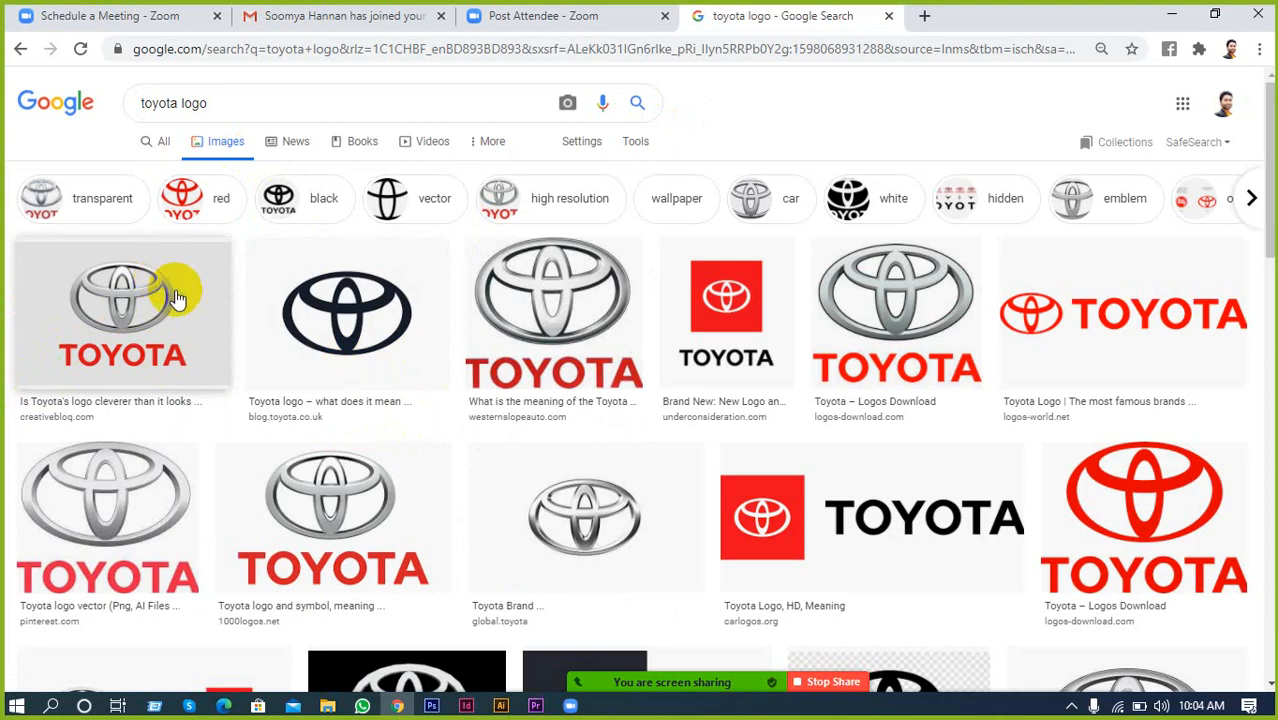
scroll(117, 490, down, 1)
scroll(117, 490, down, 2)
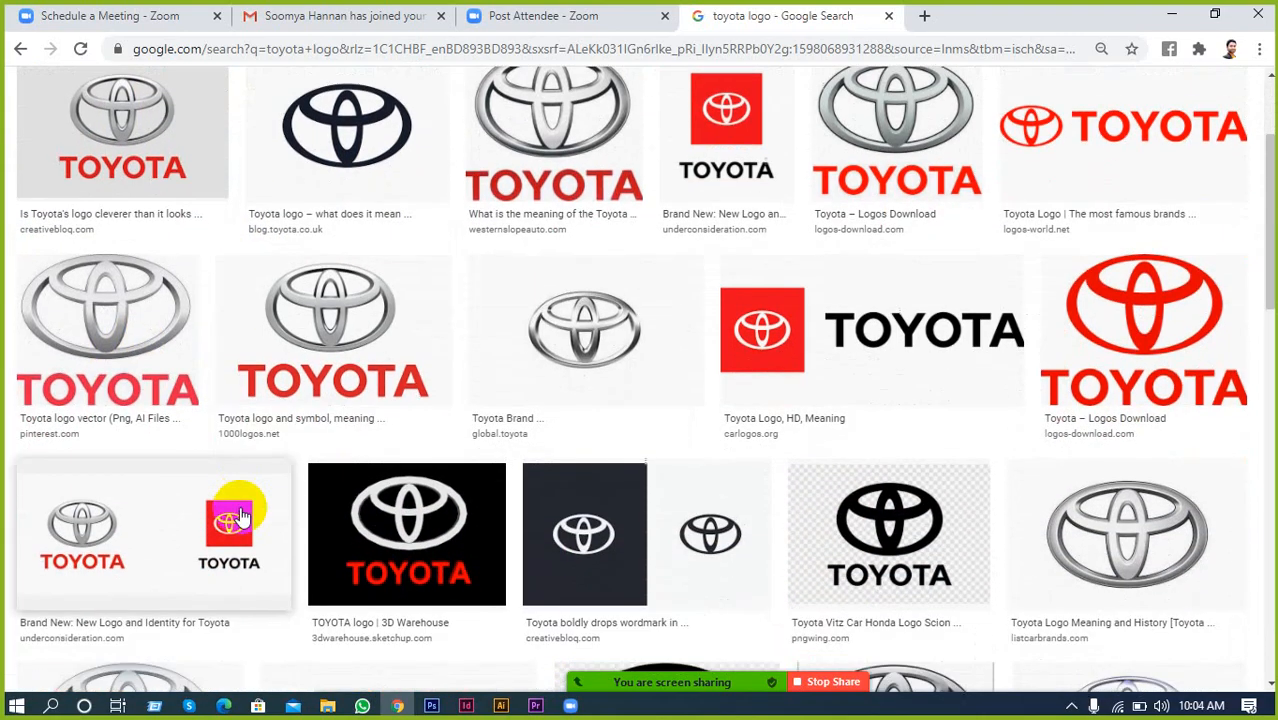
scroll(255, 480, down, 4)
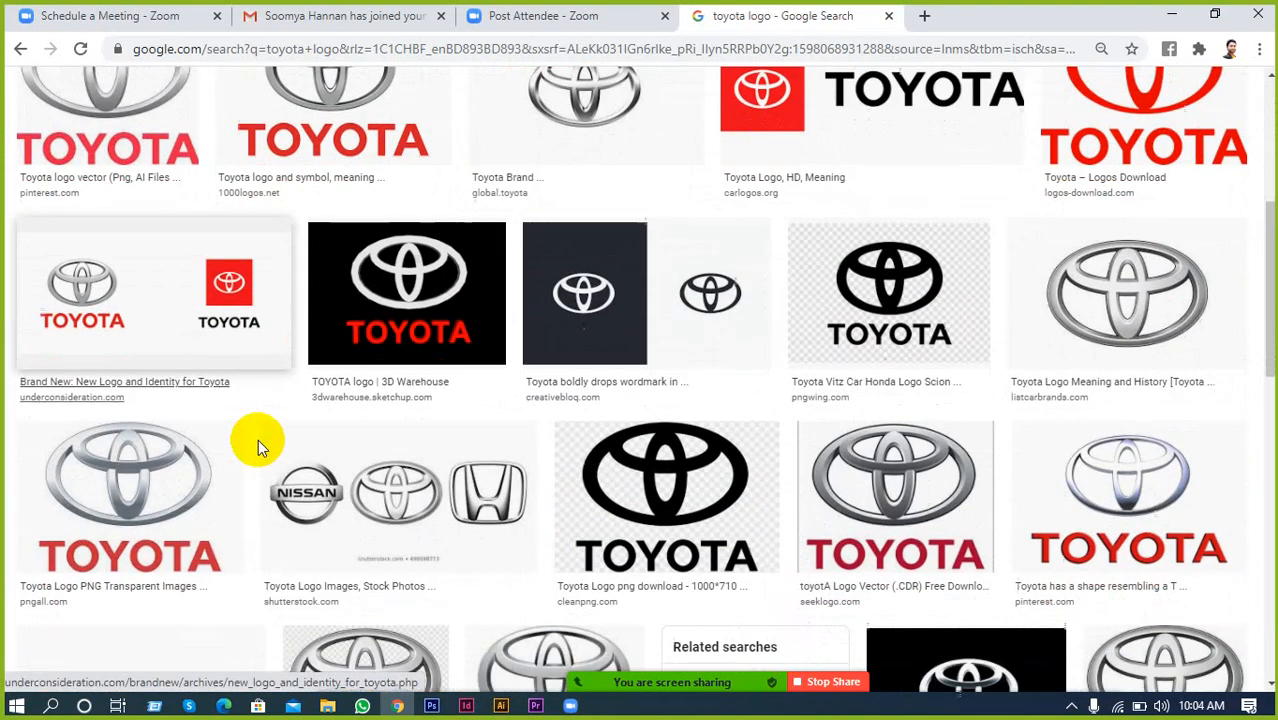
scroll(258, 440, up, 7)
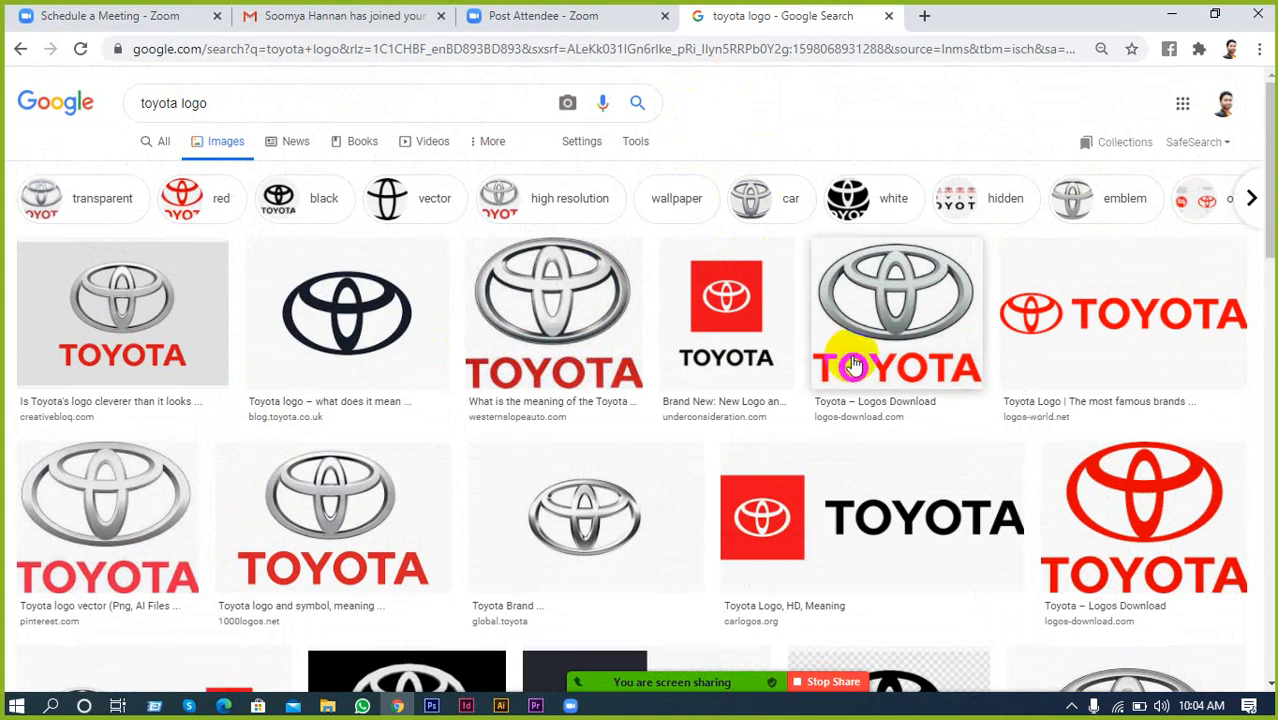
Close the "toyota logo" search tab, minimize the browser and refresh the desktop.
click(887, 15)
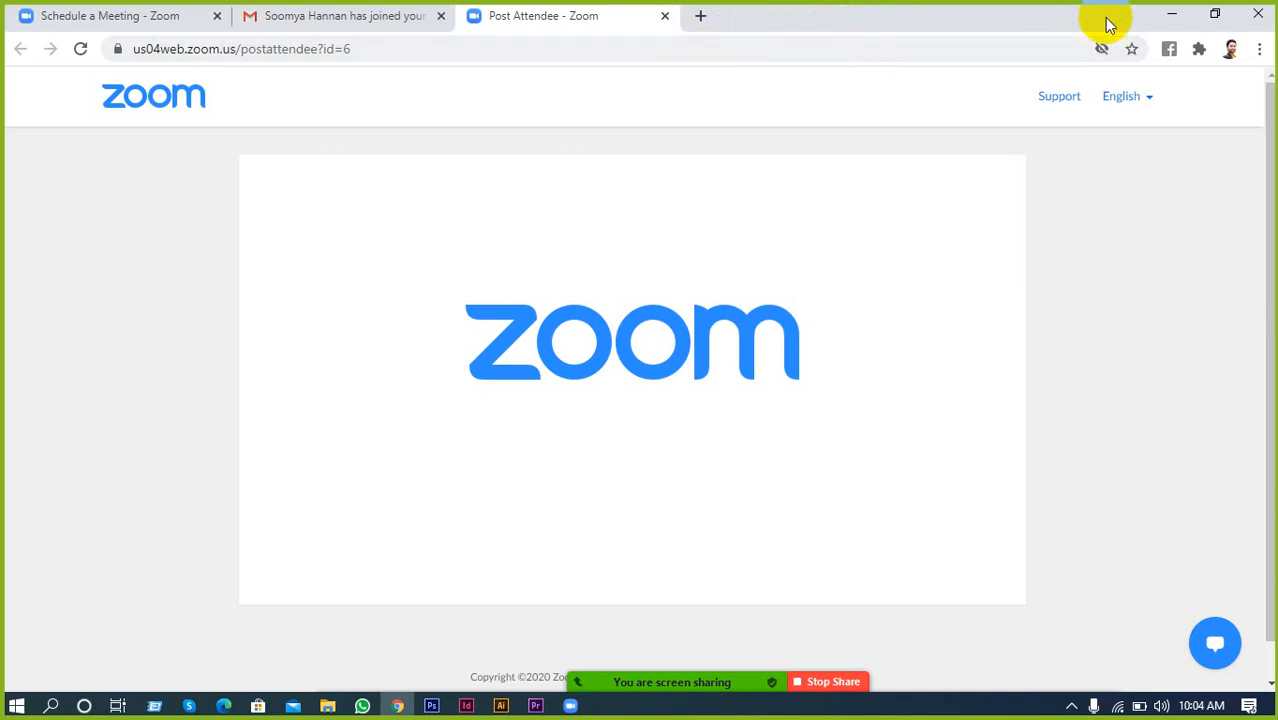
click(1171, 14)
right_click(657, 166)
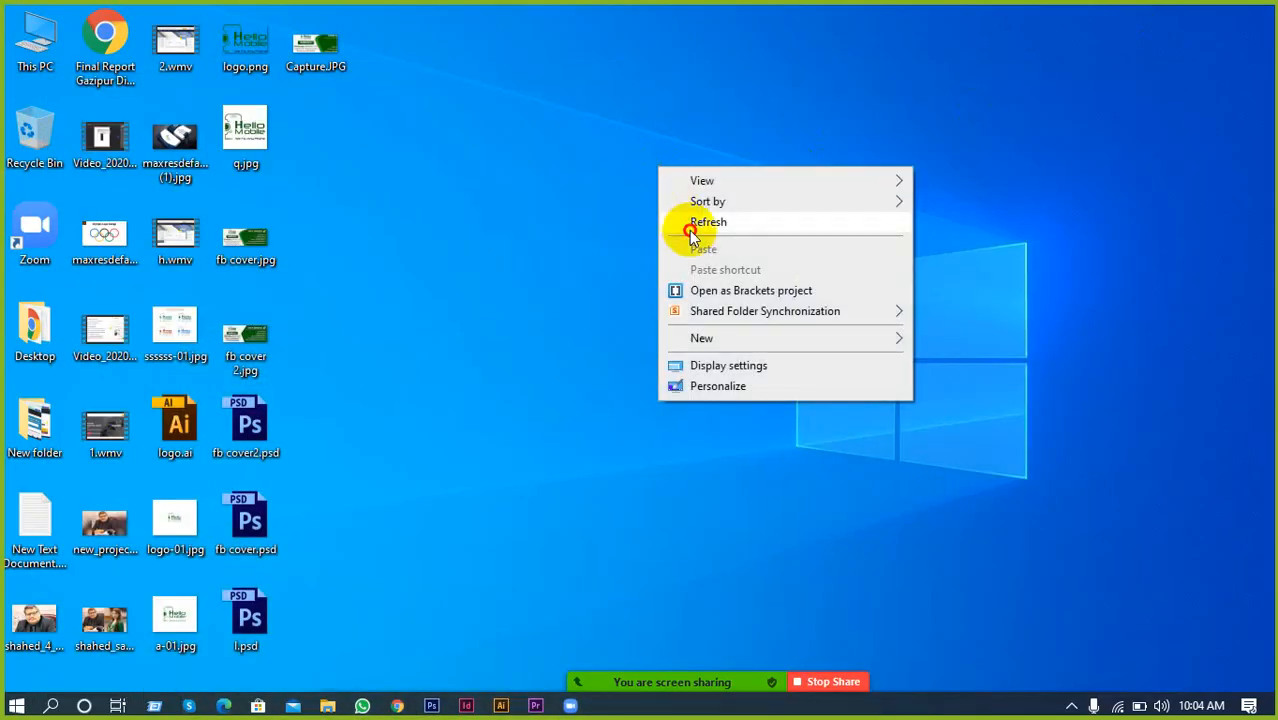
click(692, 222)
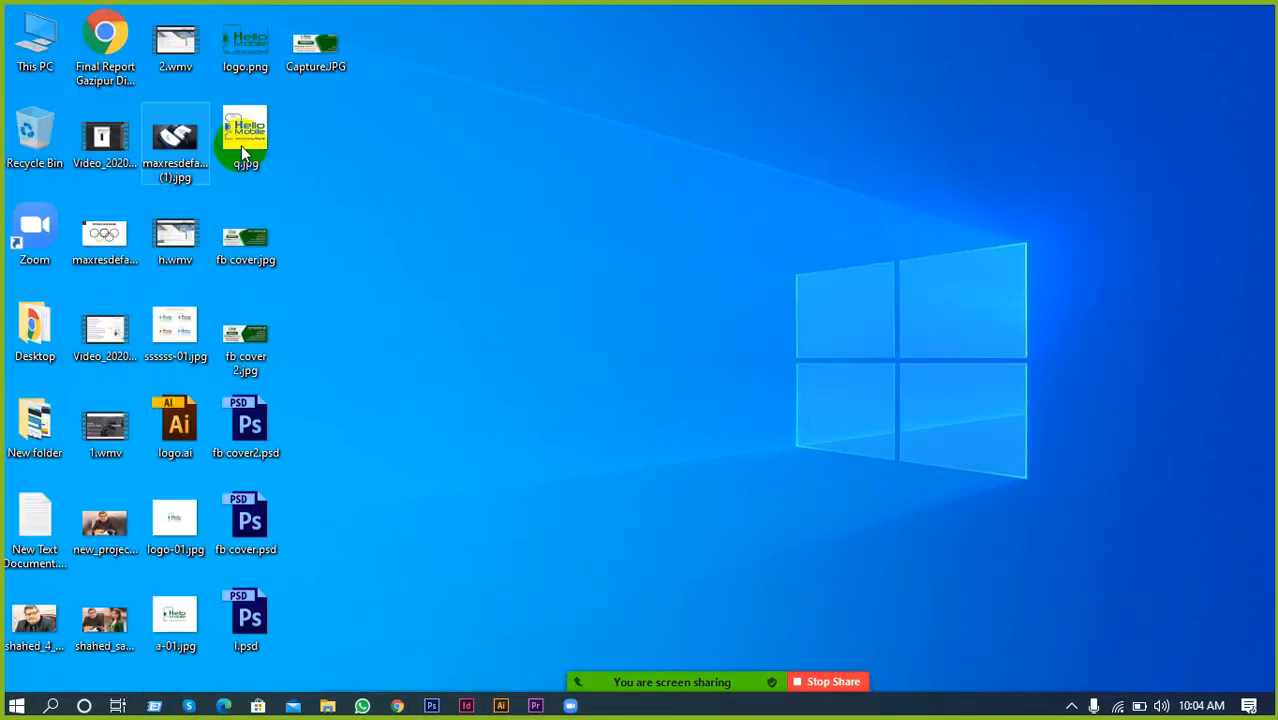
Open the Class Image folder on the Software (H:) drive in File Explorer and look through its contents.
double_click(30, 48)
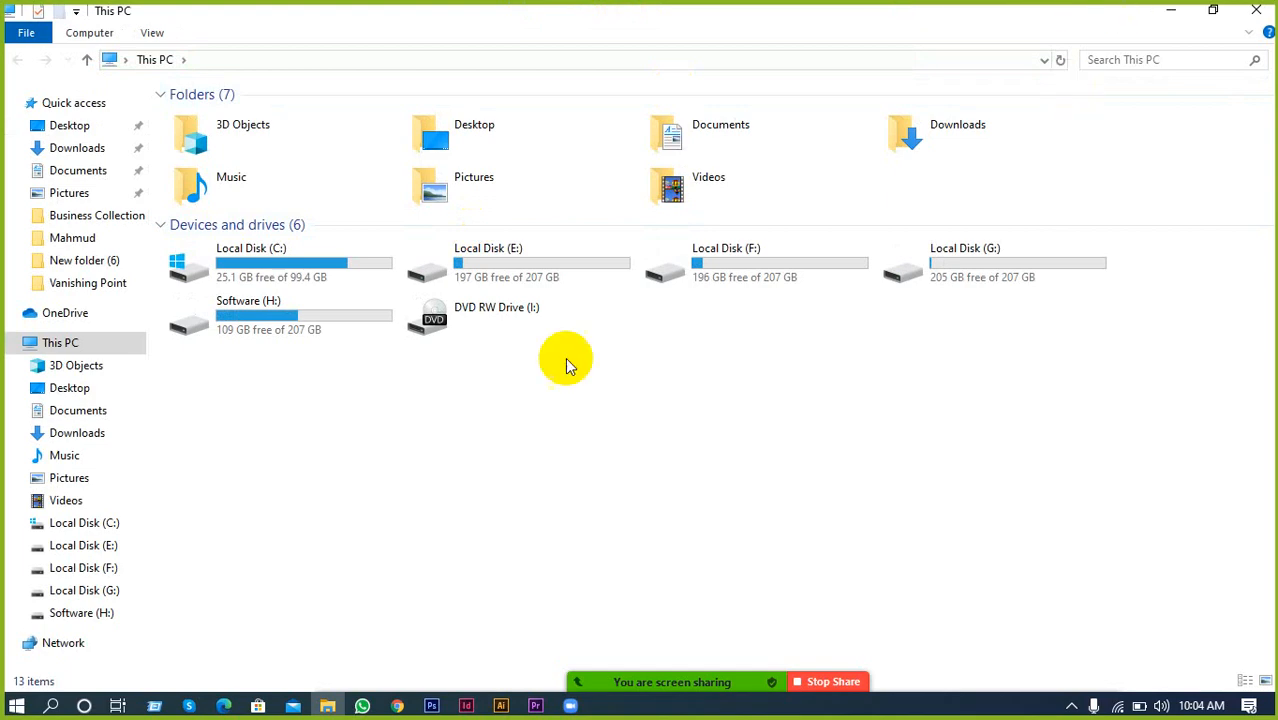
double_click(256, 328)
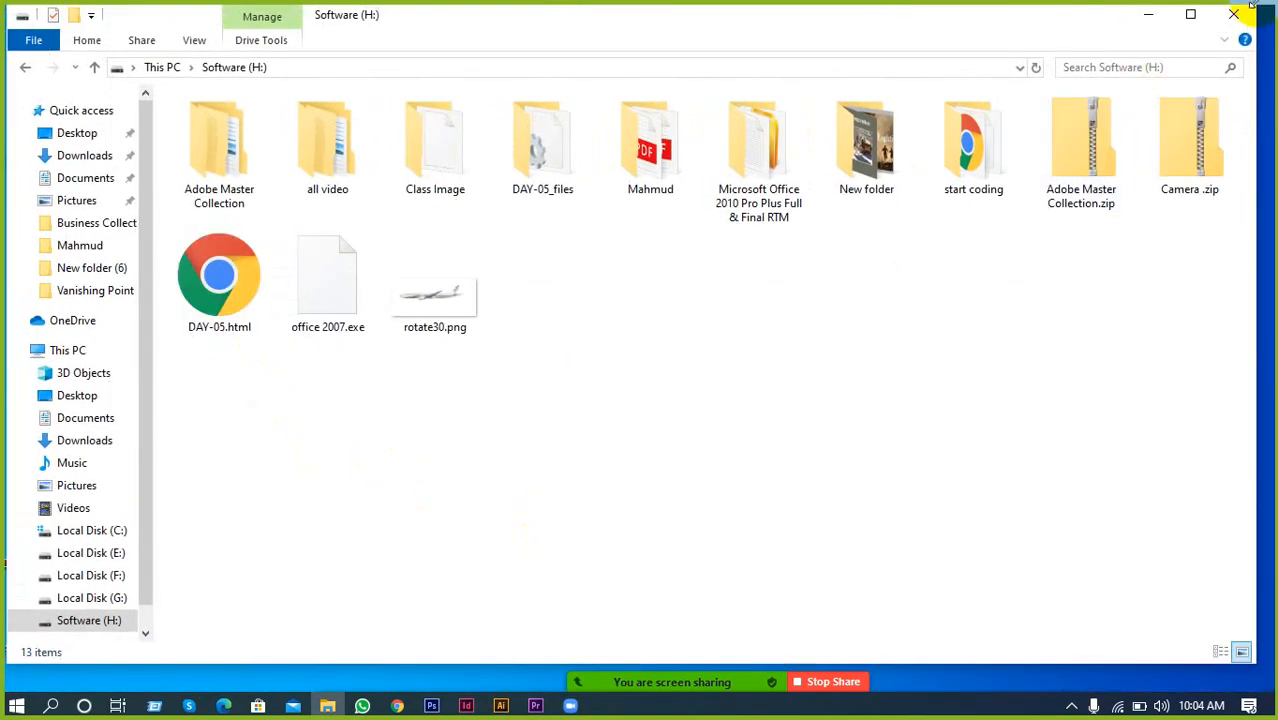
click(1190, 14)
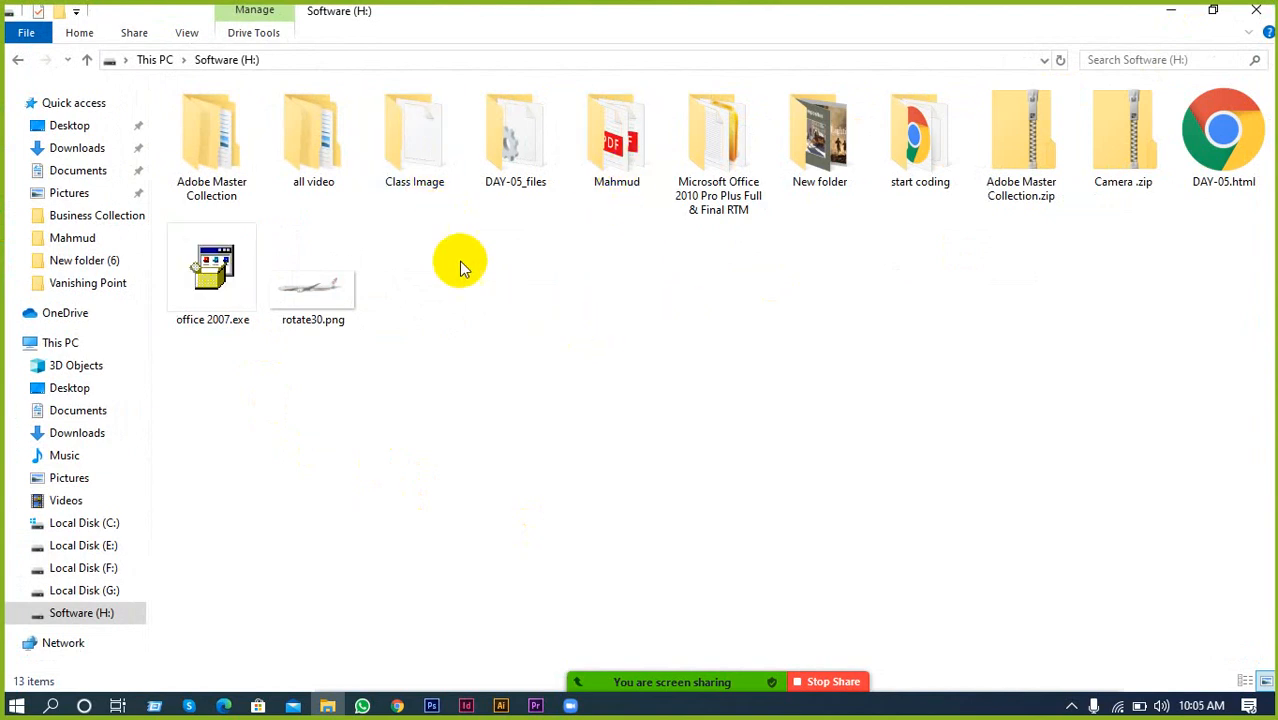
click(433, 190)
double_click(433, 190)
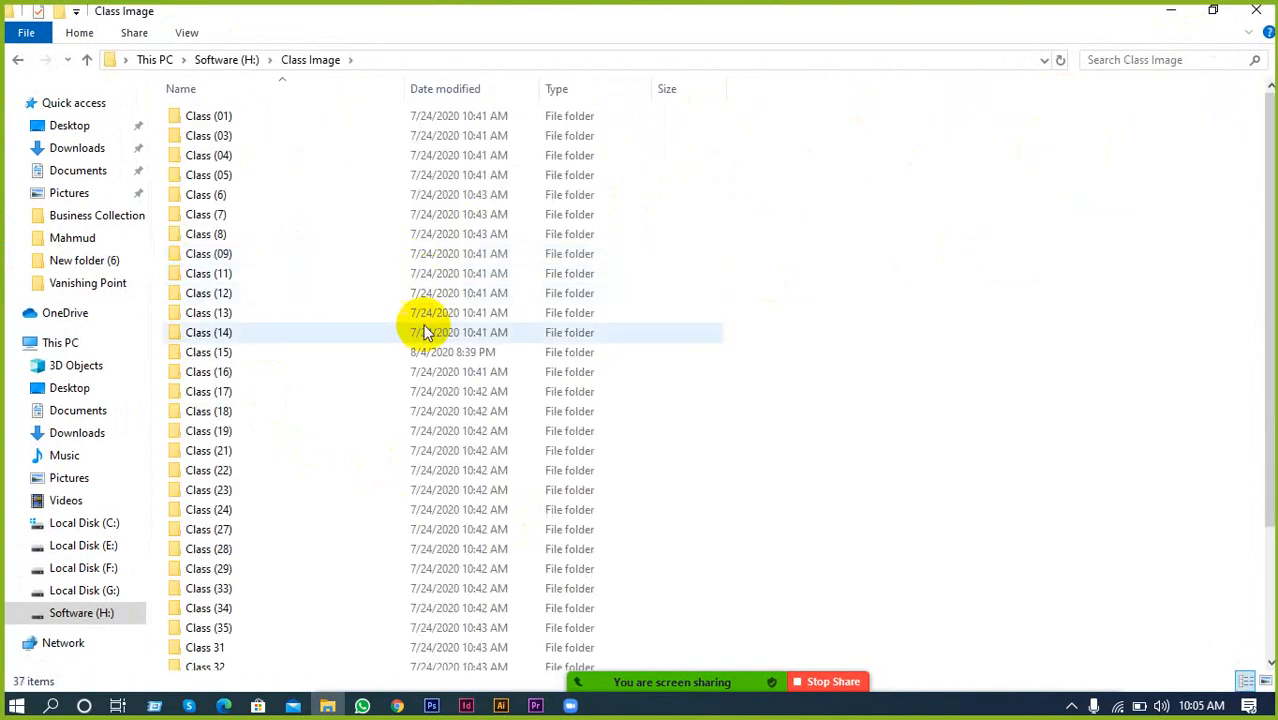
scroll(428, 291, down, 3)
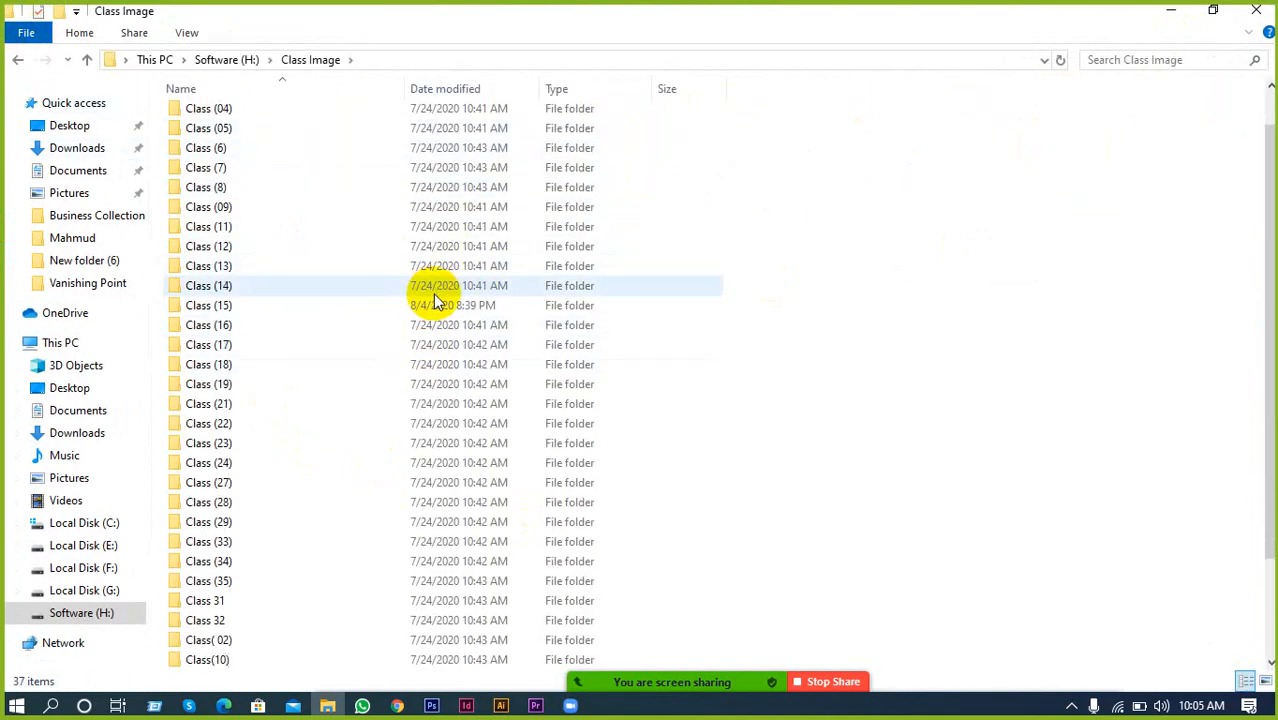
scroll(500, 400, down, 1)
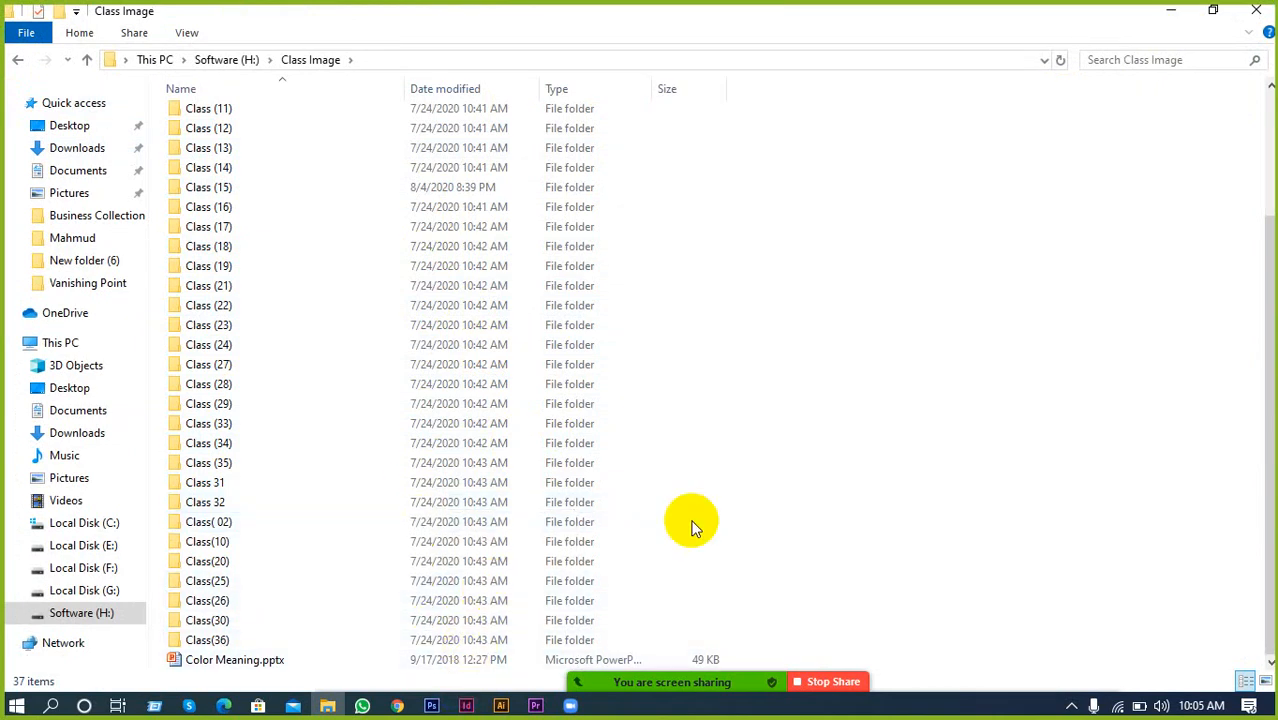
Minimize File Explorer, switch to Chrome and search for "Adidas logo" images in a new browser tab.
click(1174, 14)
click(396, 706)
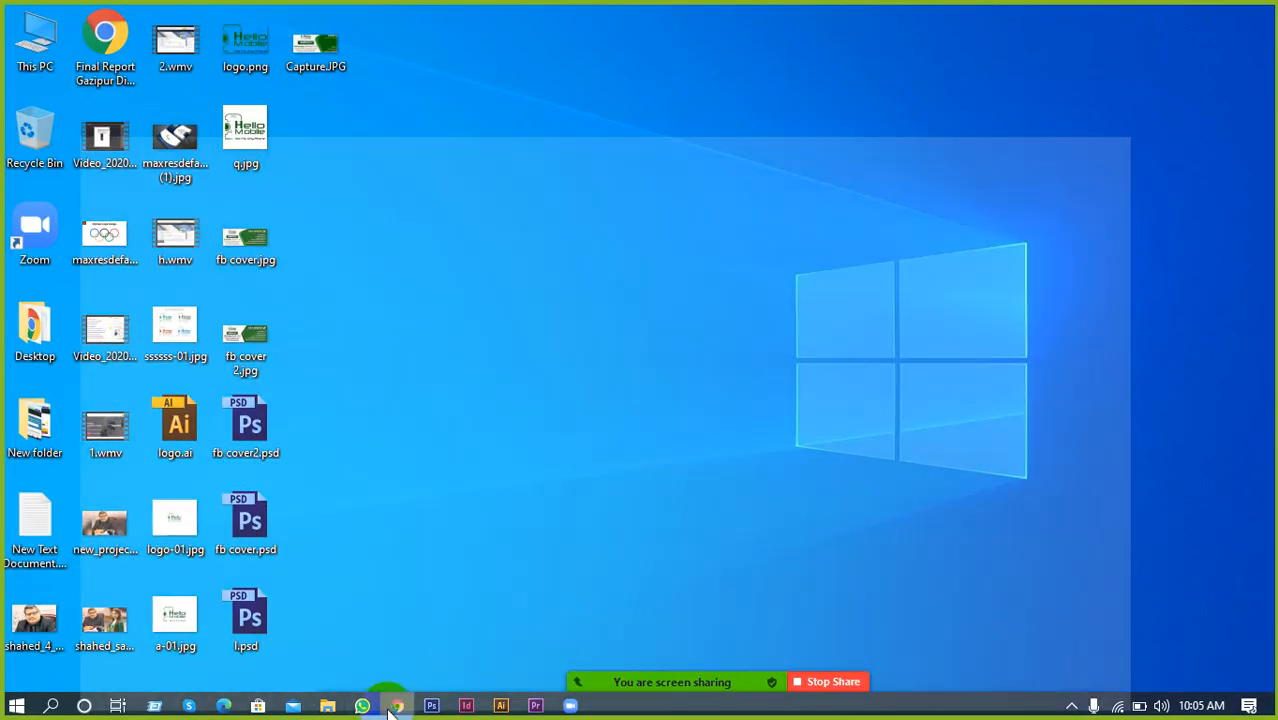
click(693, 12)
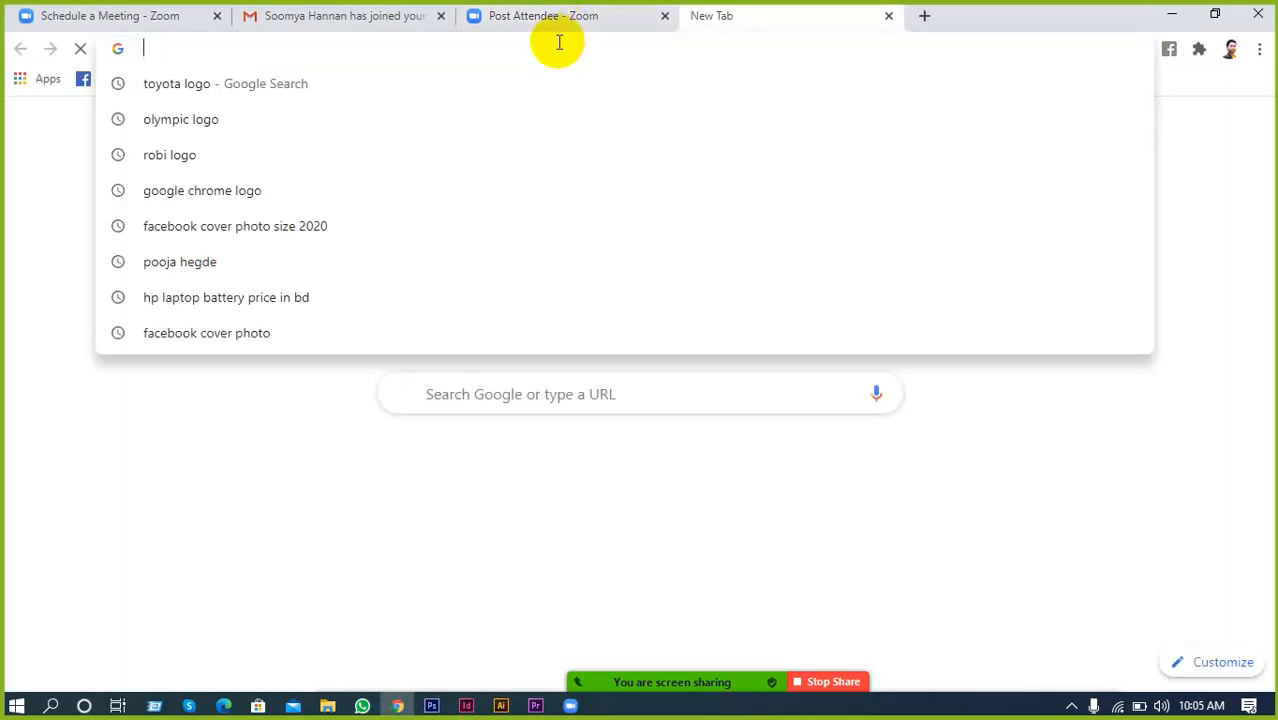
text(adidas)
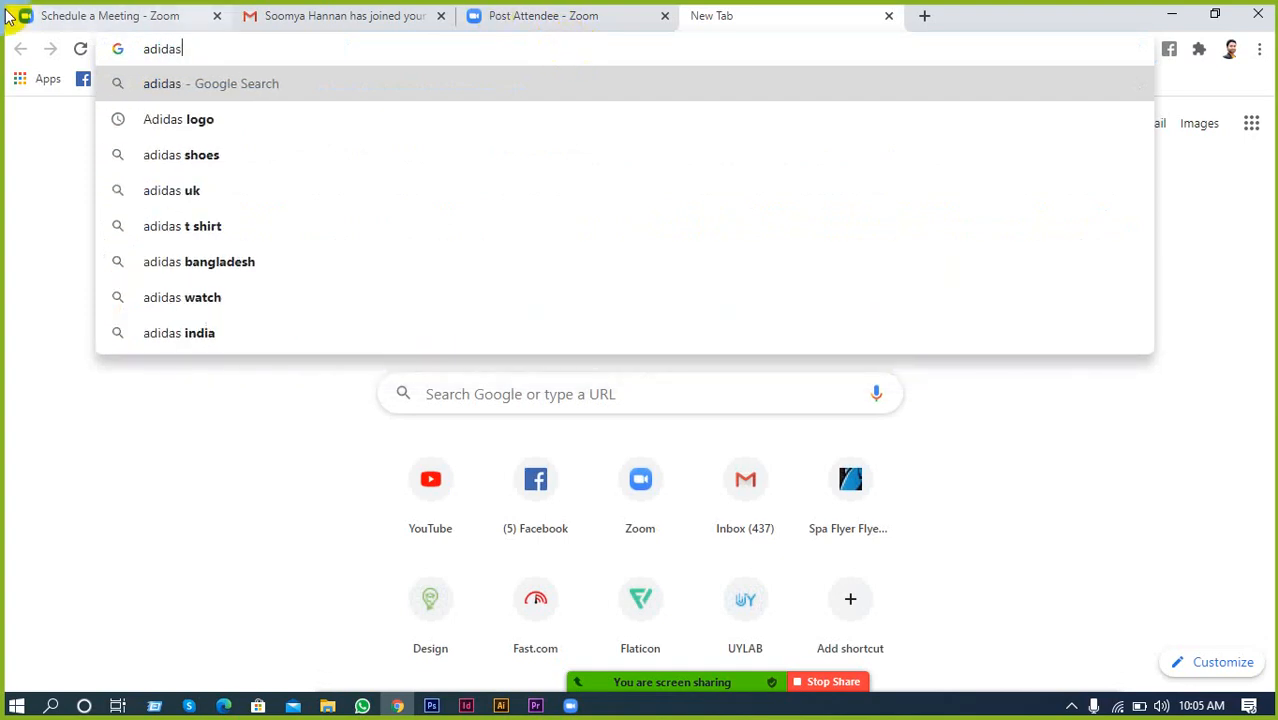
click(164, 118)
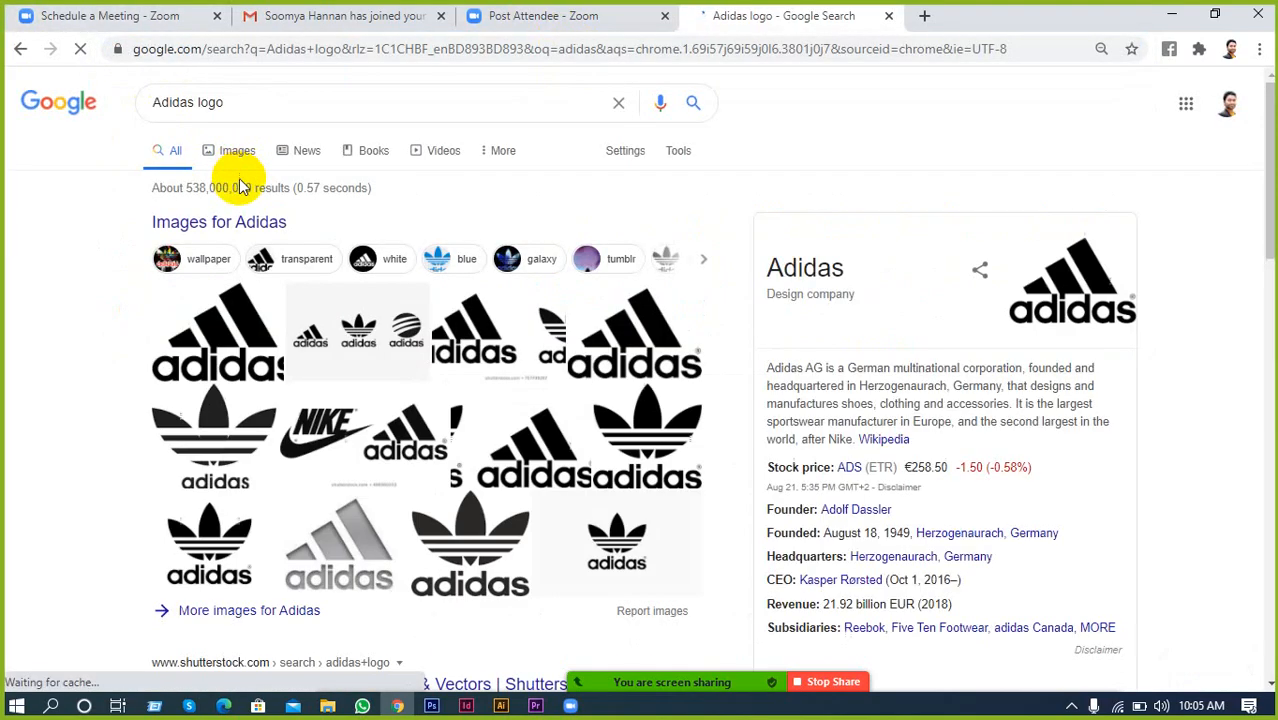
click(238, 152)
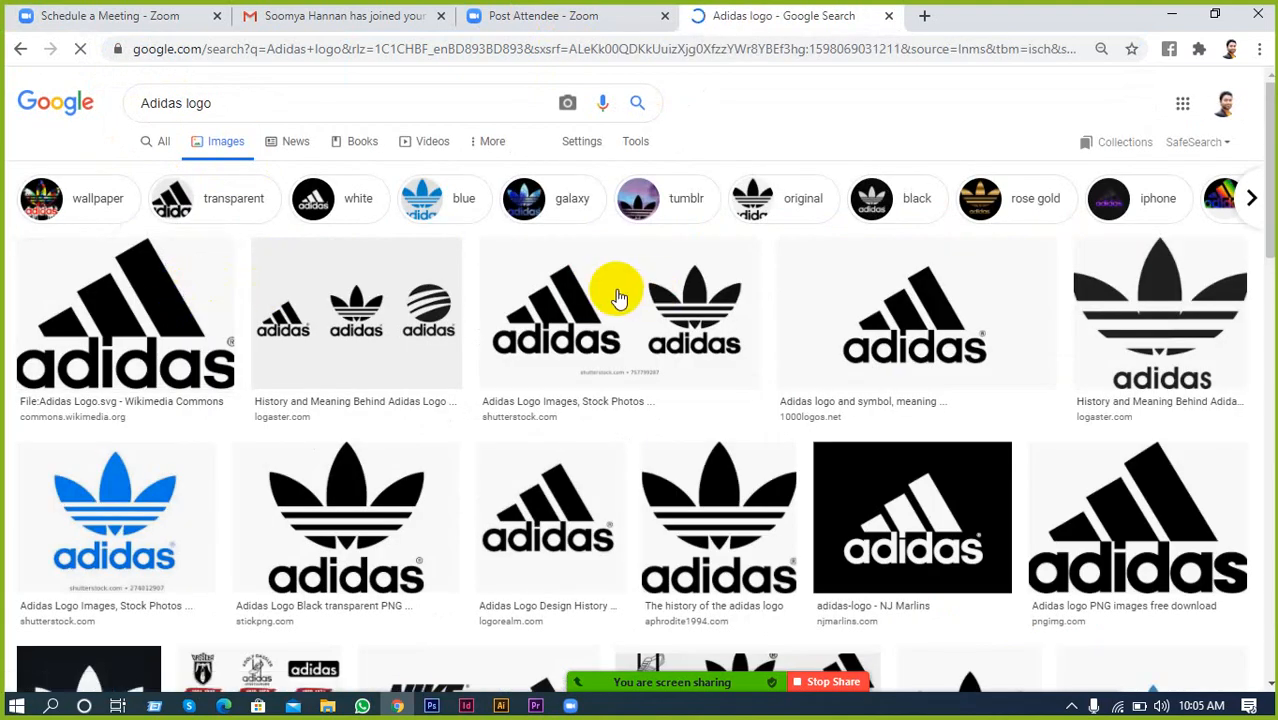
Open the preview of Shutterstock's picture with two Adidas logos, and from it the related Nike and Adidas picture.
click(525, 322)
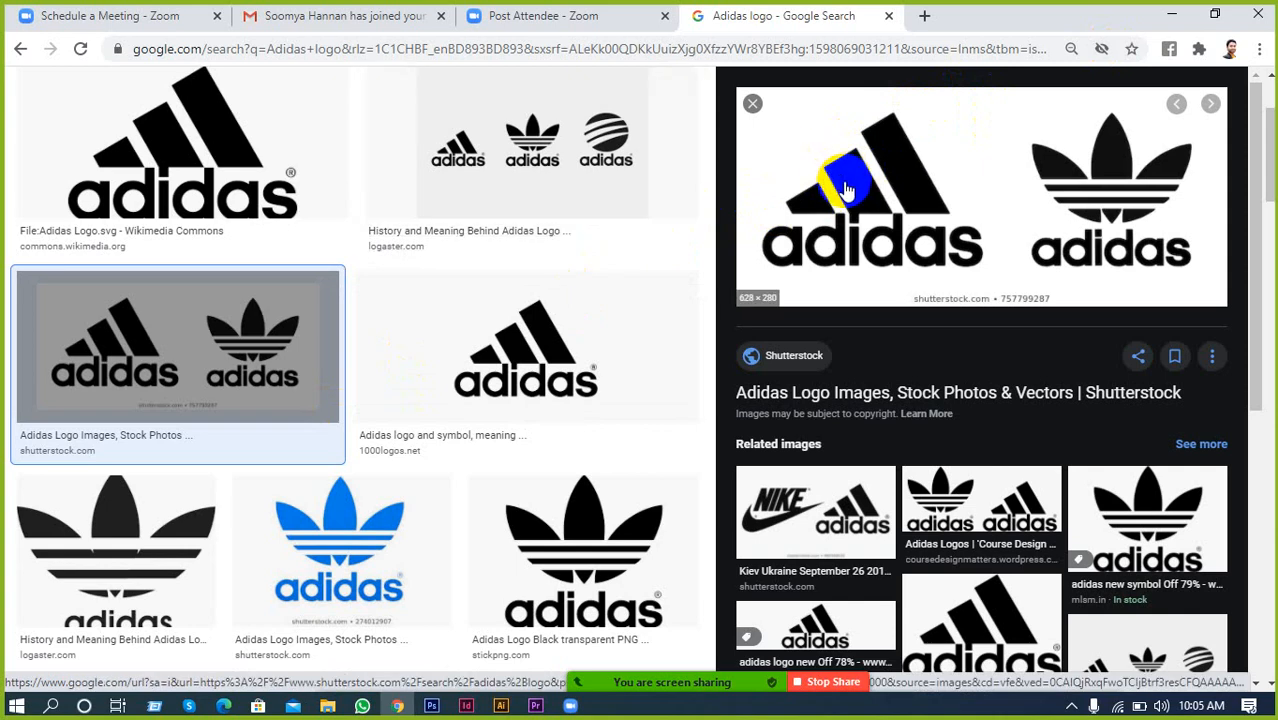
scroll(836, 448, down, 2)
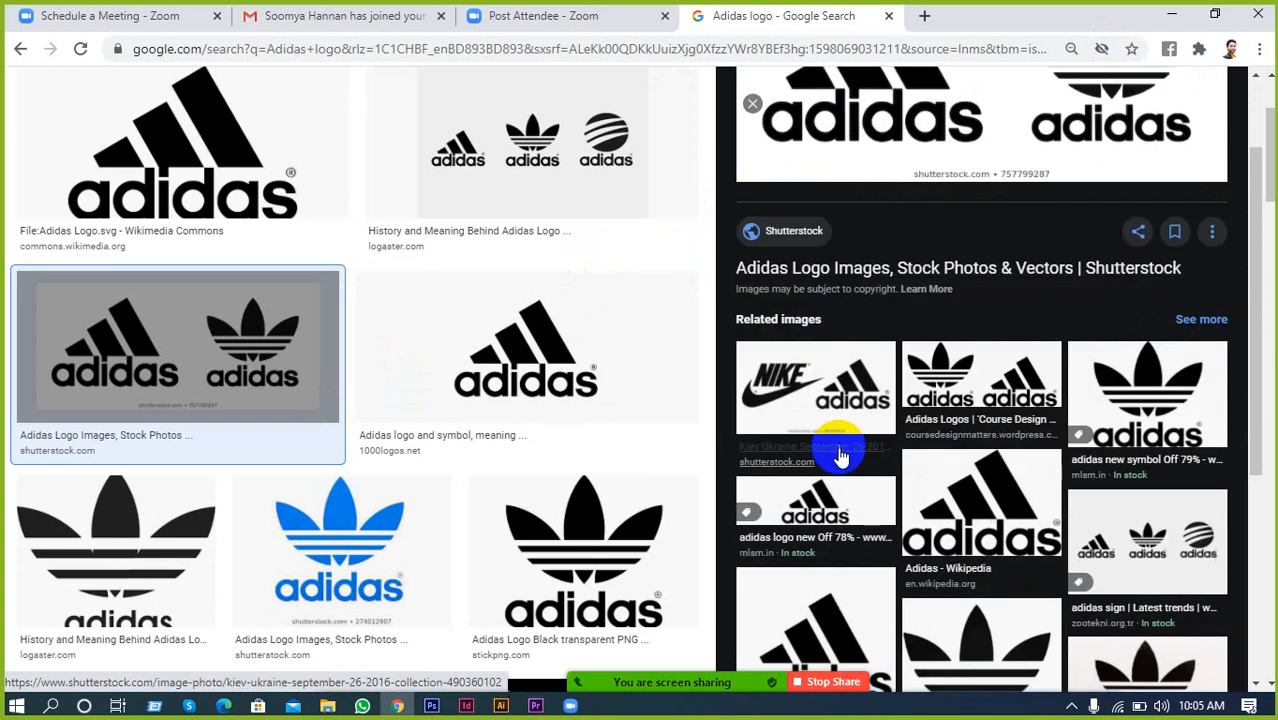
click(823, 356)
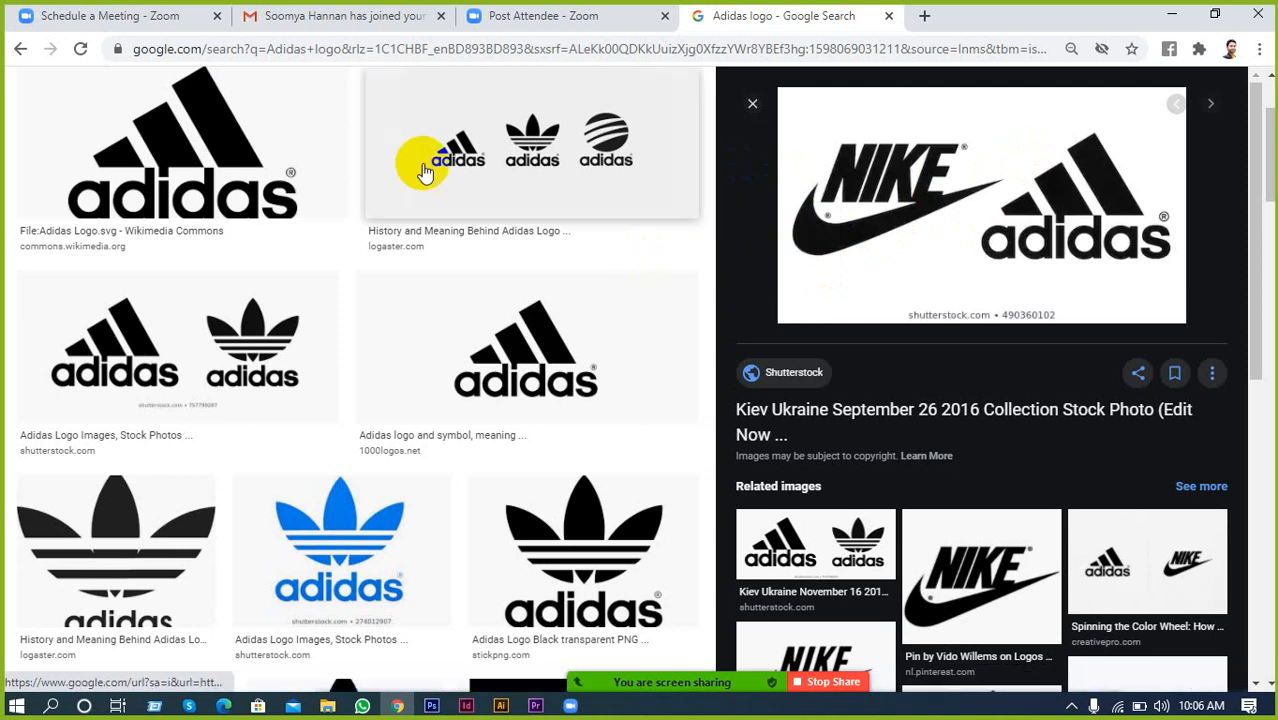
Browse further through the Adidas logo image results for other versions of the logo.
click(448, 46)
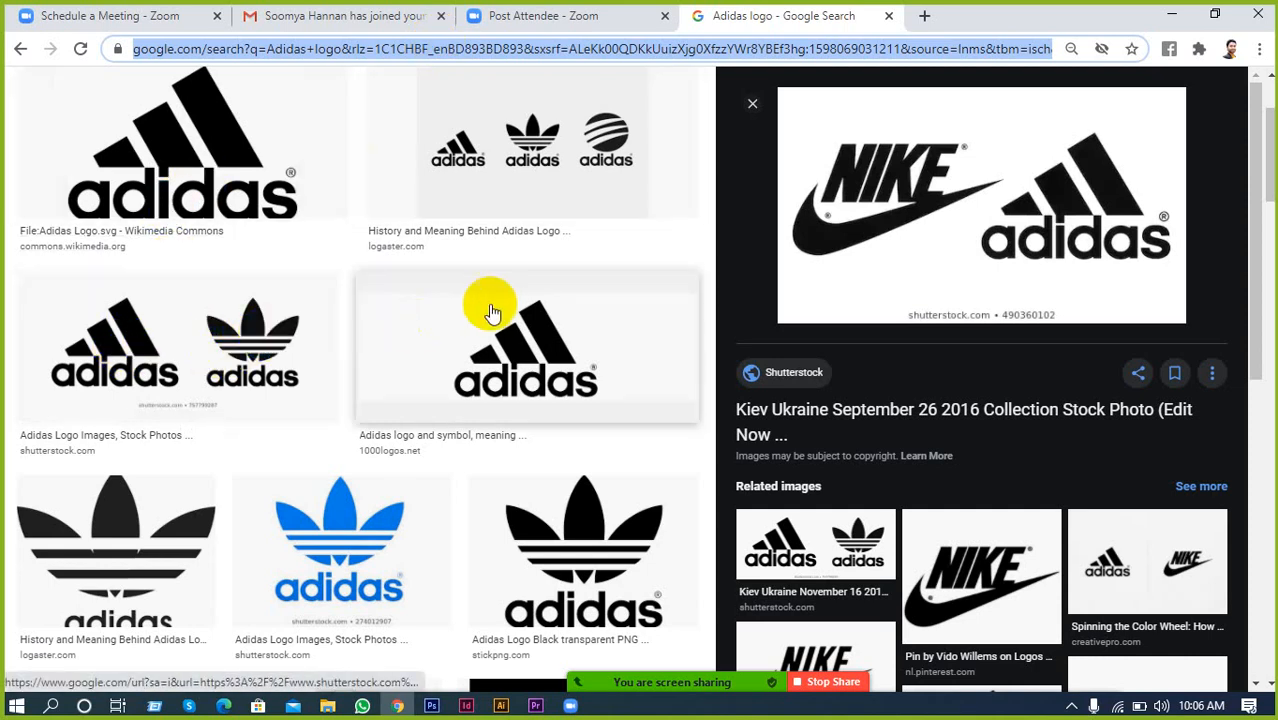
scroll(491, 313, down, 3)
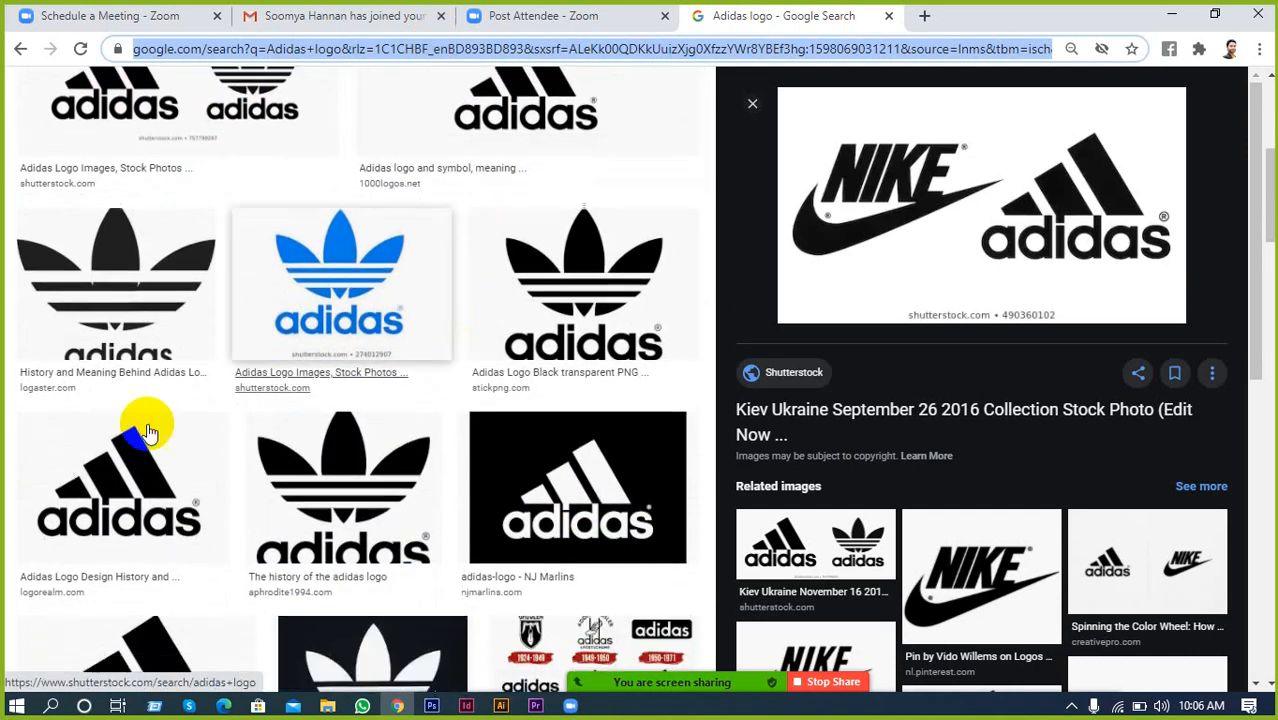
scroll(314, 370, down, 4)
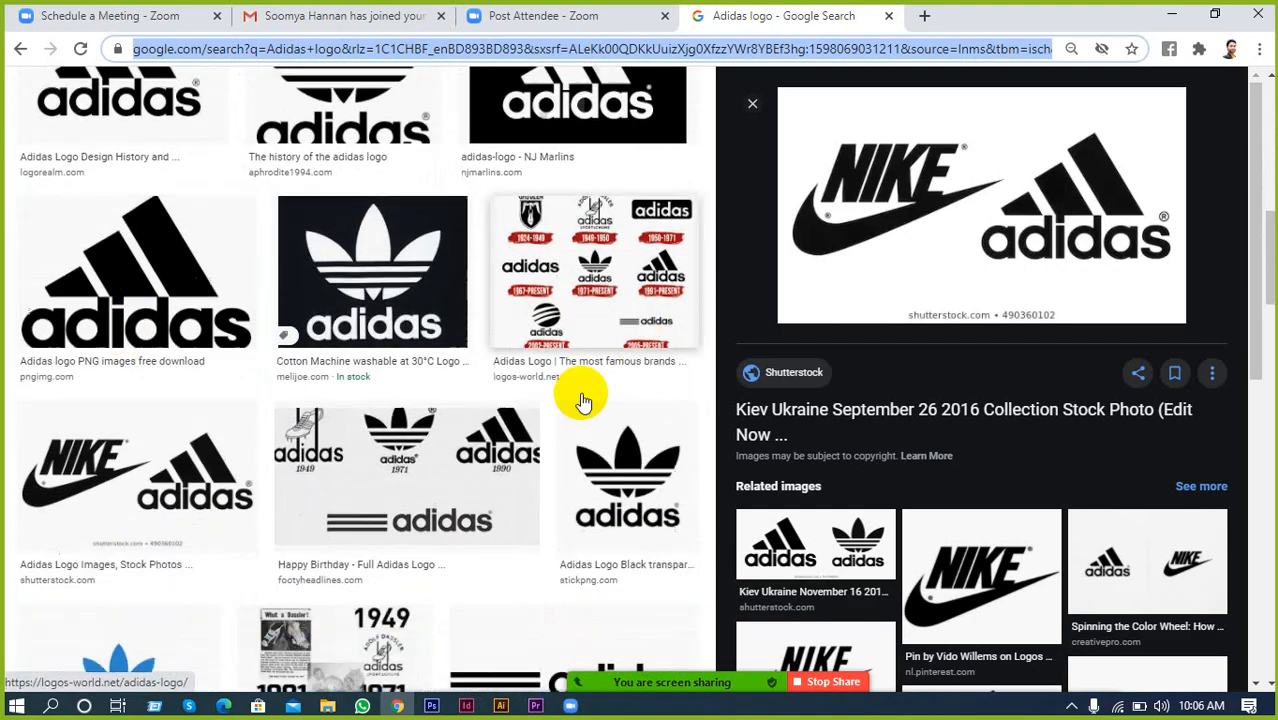
scroll(348, 420, down, 6)
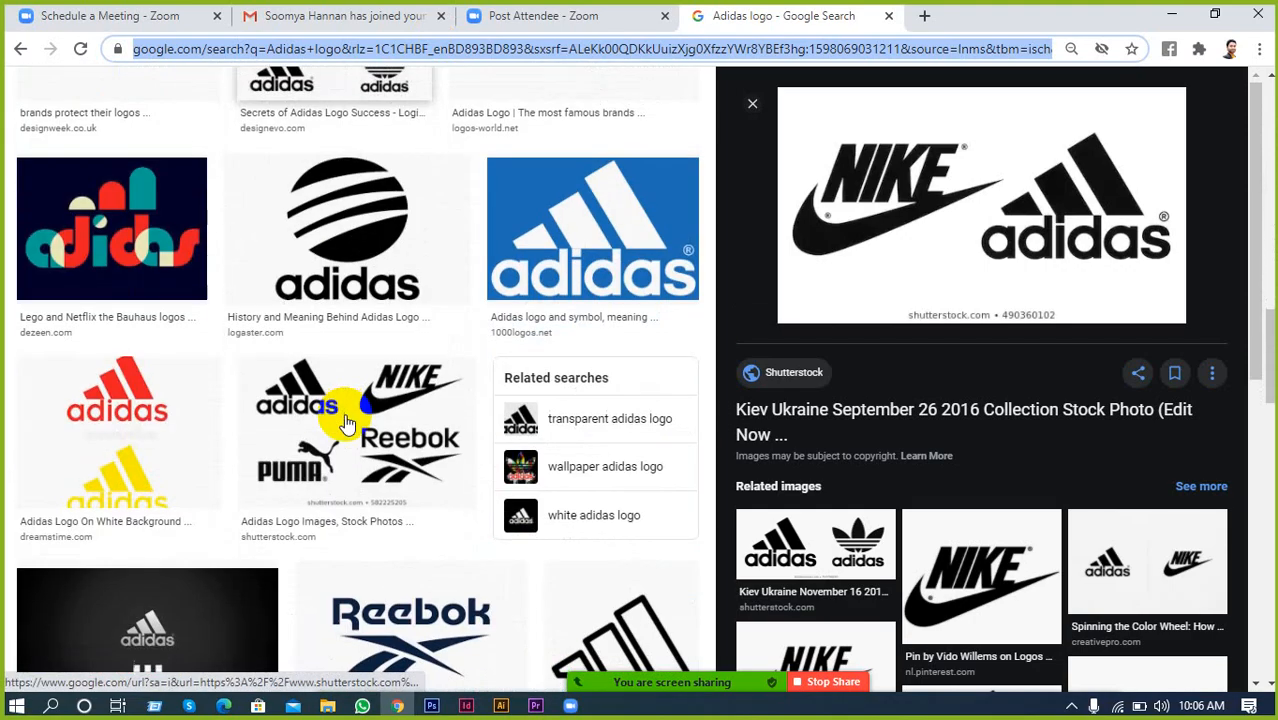
scroll(345, 422, down, 5)
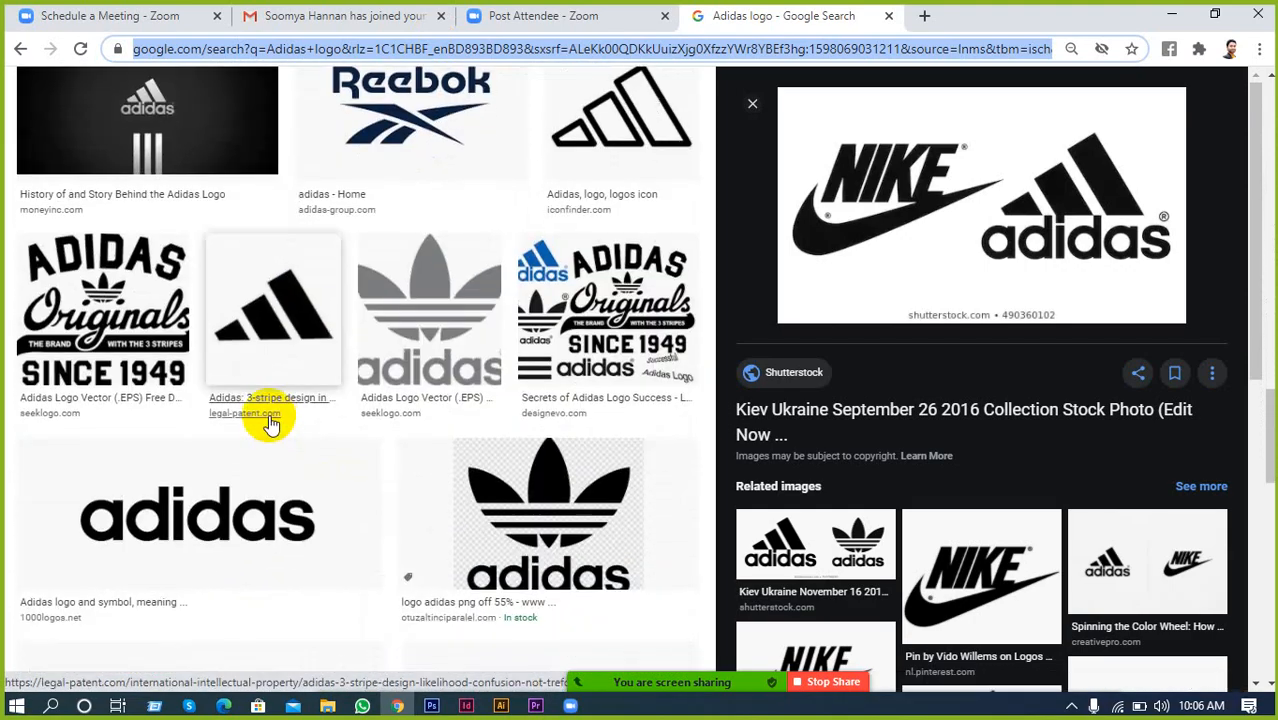
scroll(273, 422, up, 4)
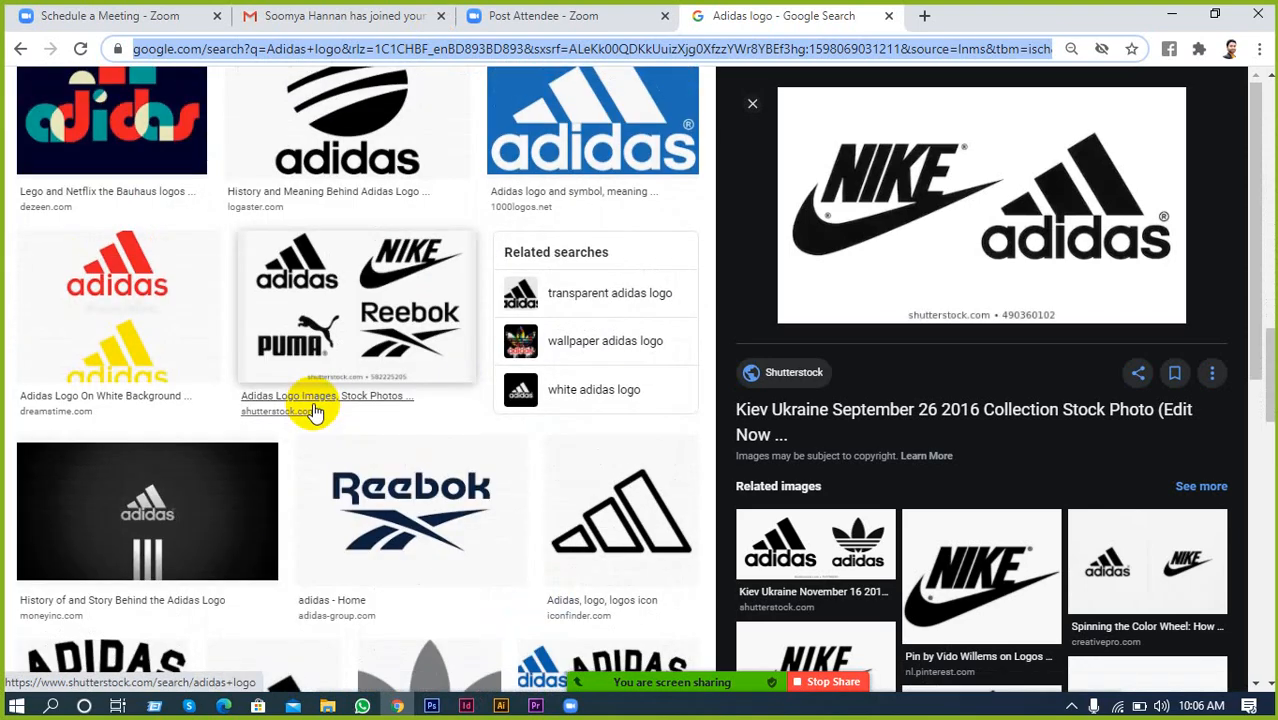
scroll(313, 412, up, 3)
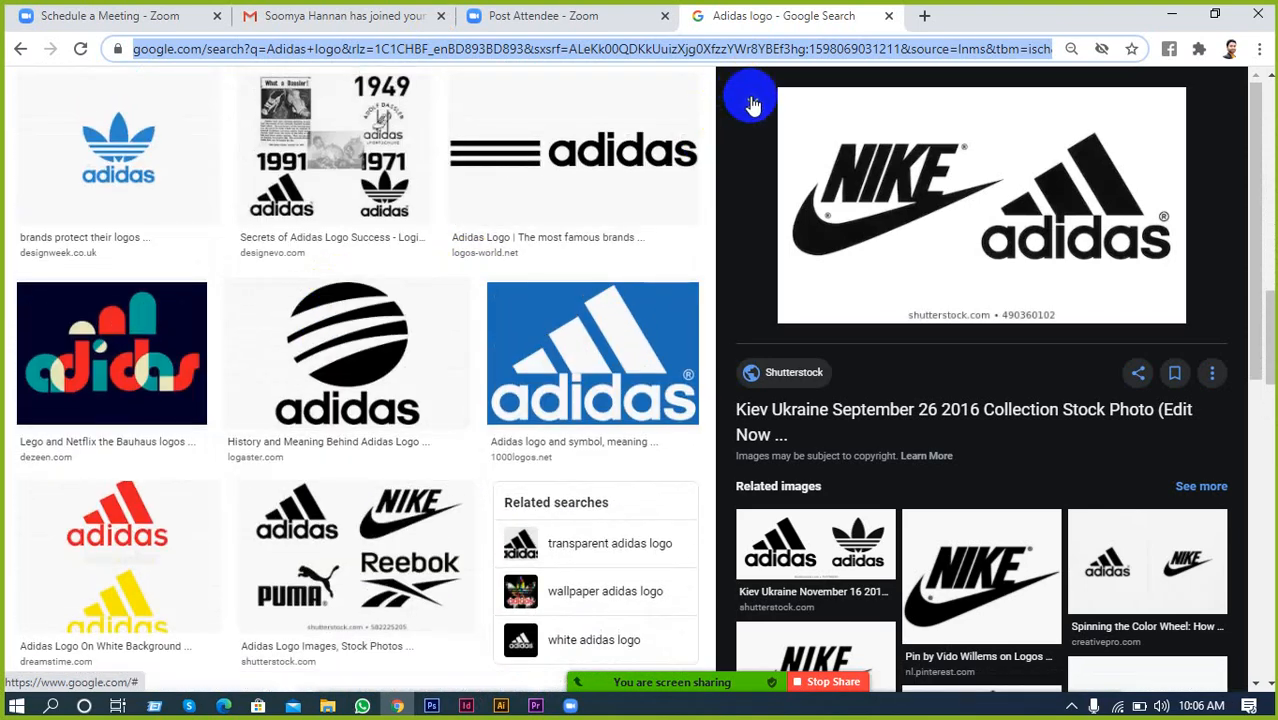
Close the Nike and Adidas picture preview and return to the beginning of the Adidas logo image results.
click(753, 104)
scroll(425, 449, up, 2)
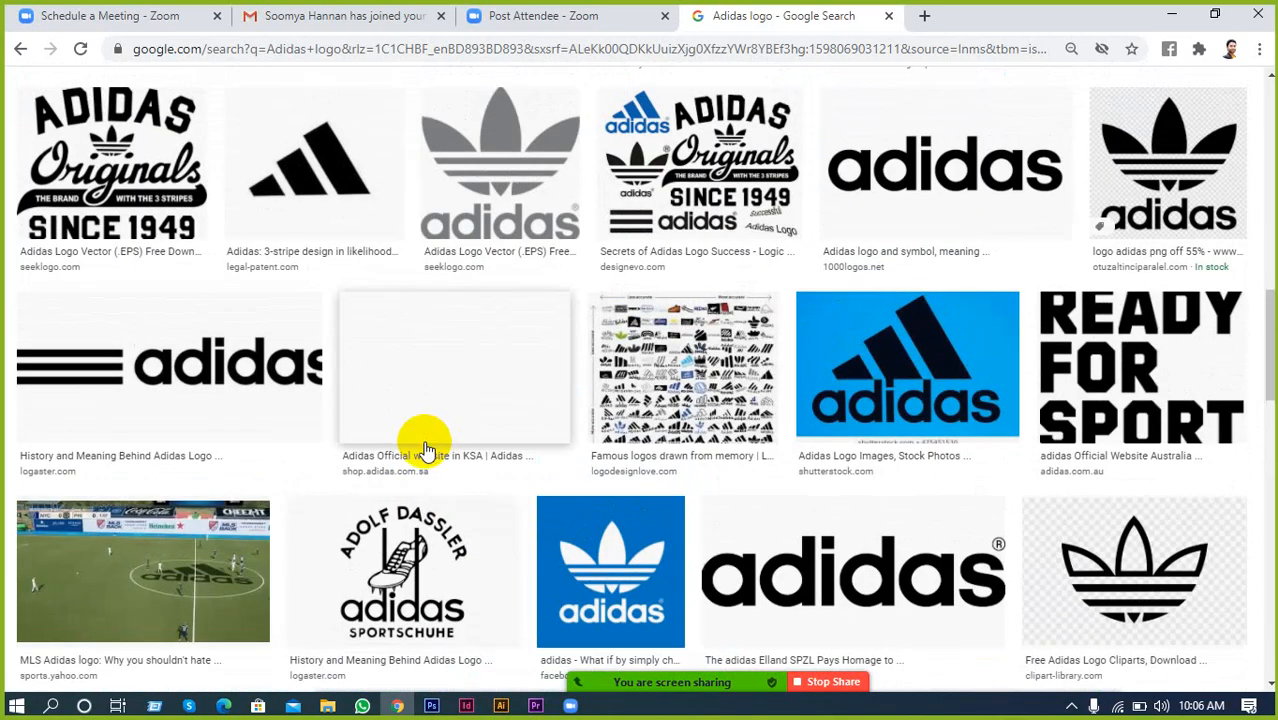
scroll(425, 449, up, 7)
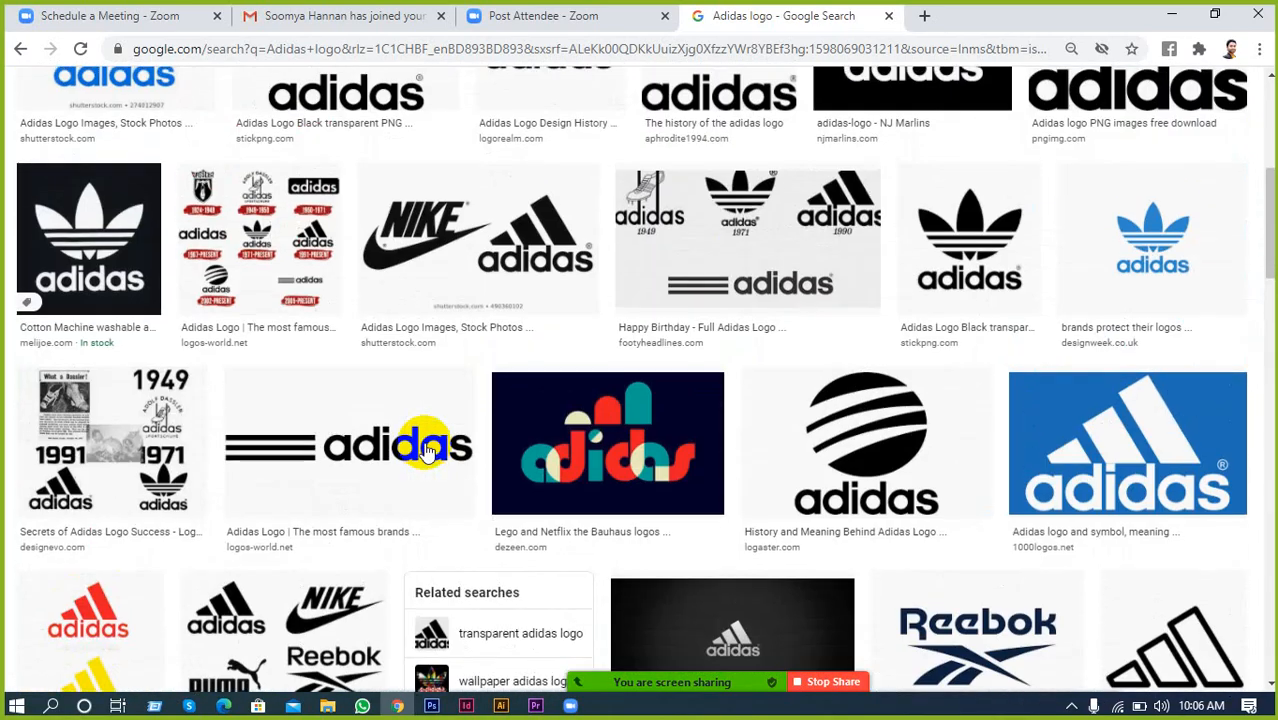
scroll(425, 449, up, 5)
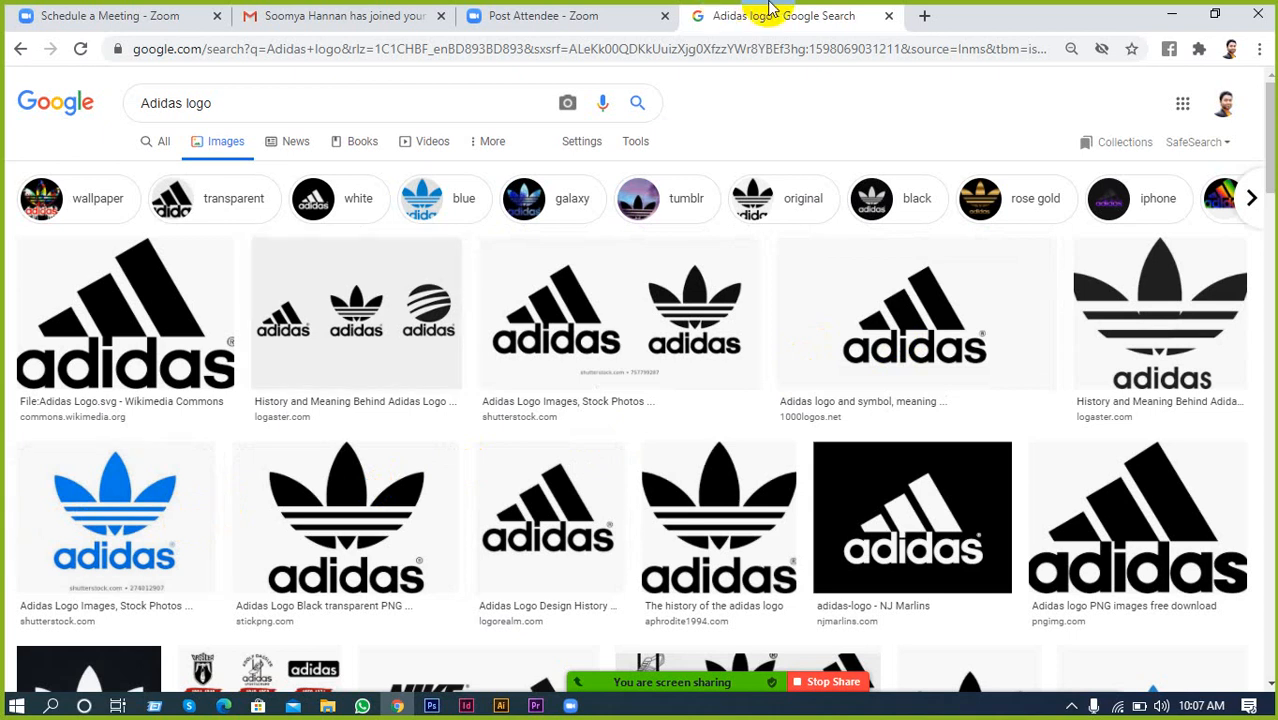
Minimize Chrome, refresh the desktop and open the Class Image folder on the Software (H:) drive in File Explorer.
click(1180, 15)
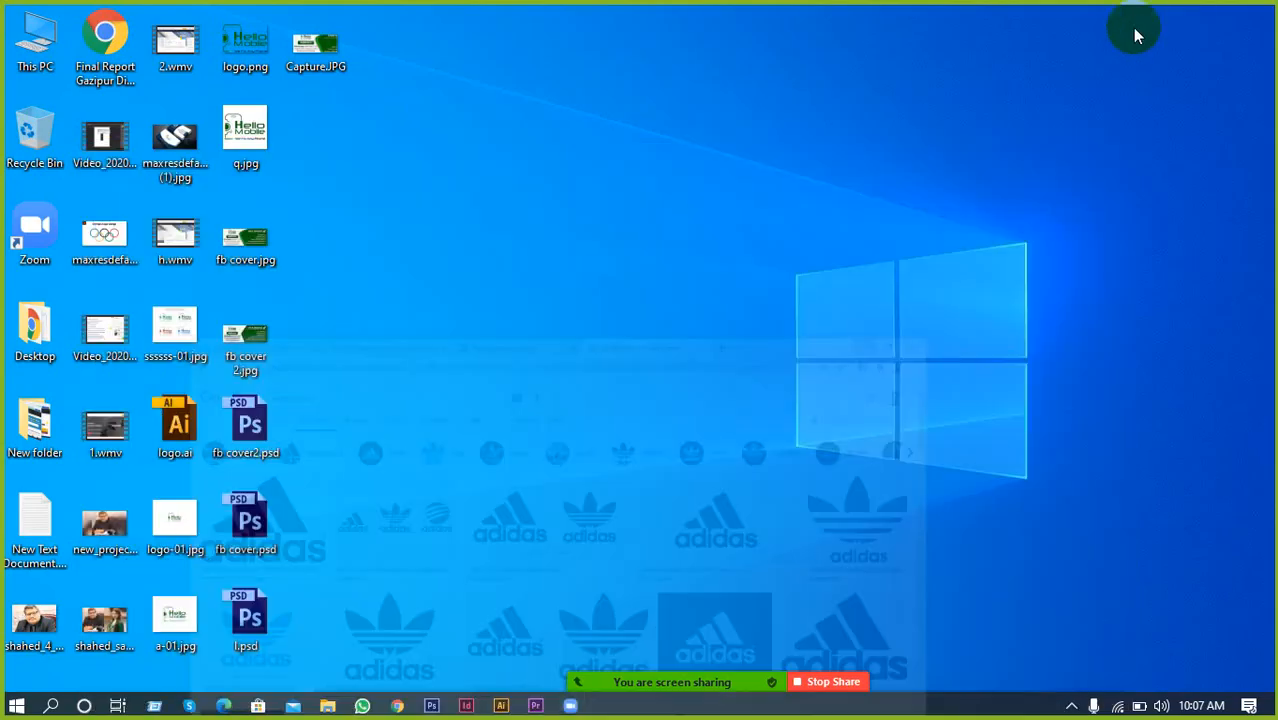
right_click(697, 155)
click(738, 208)
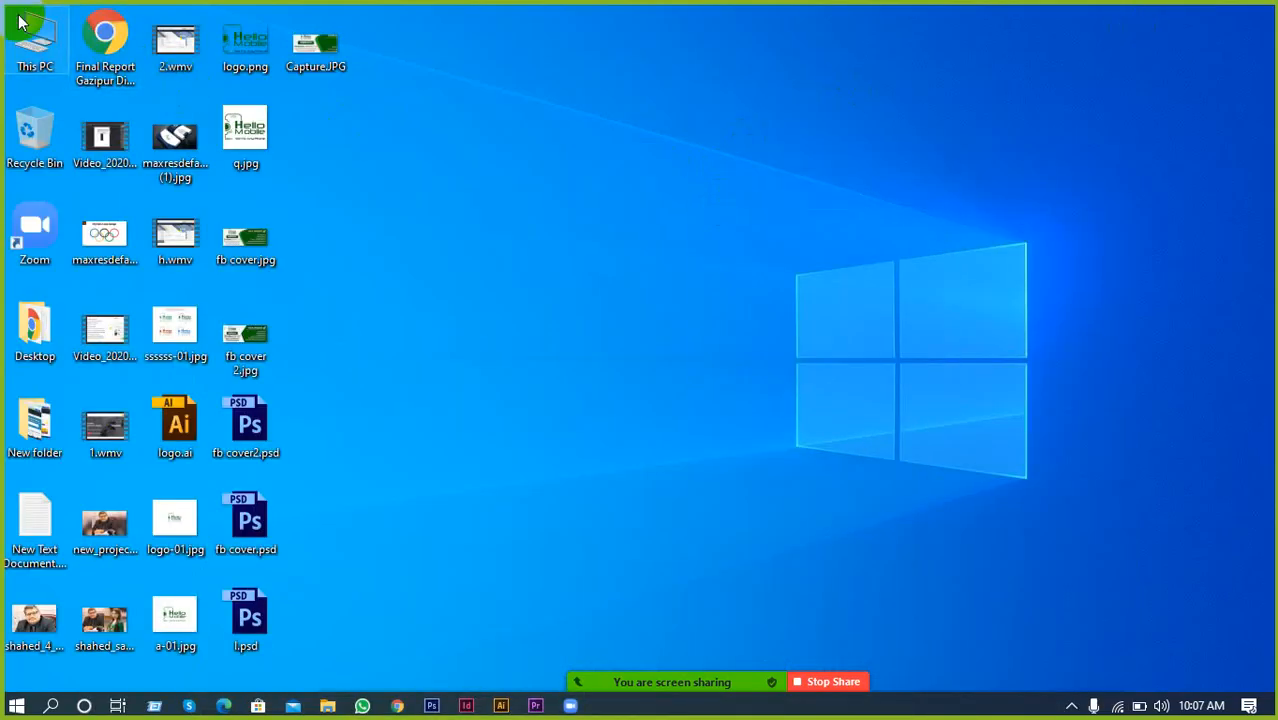
double_click(32, 30)
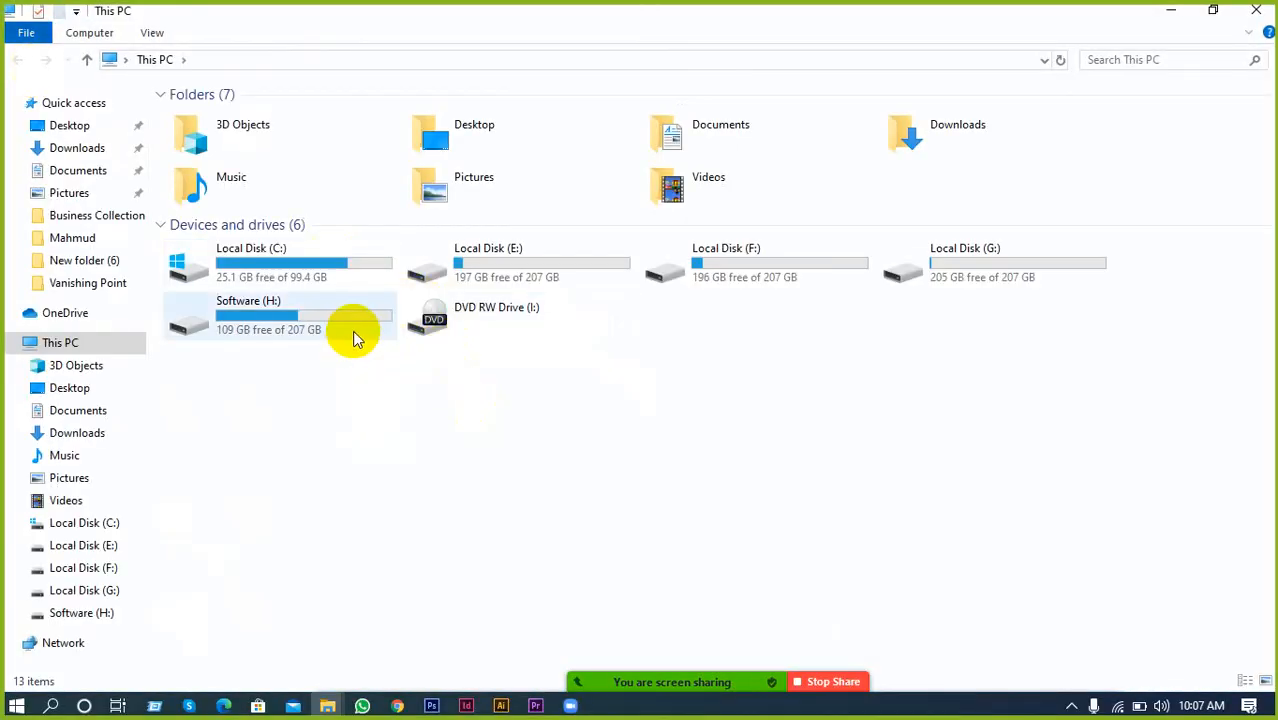
double_click(352, 335)
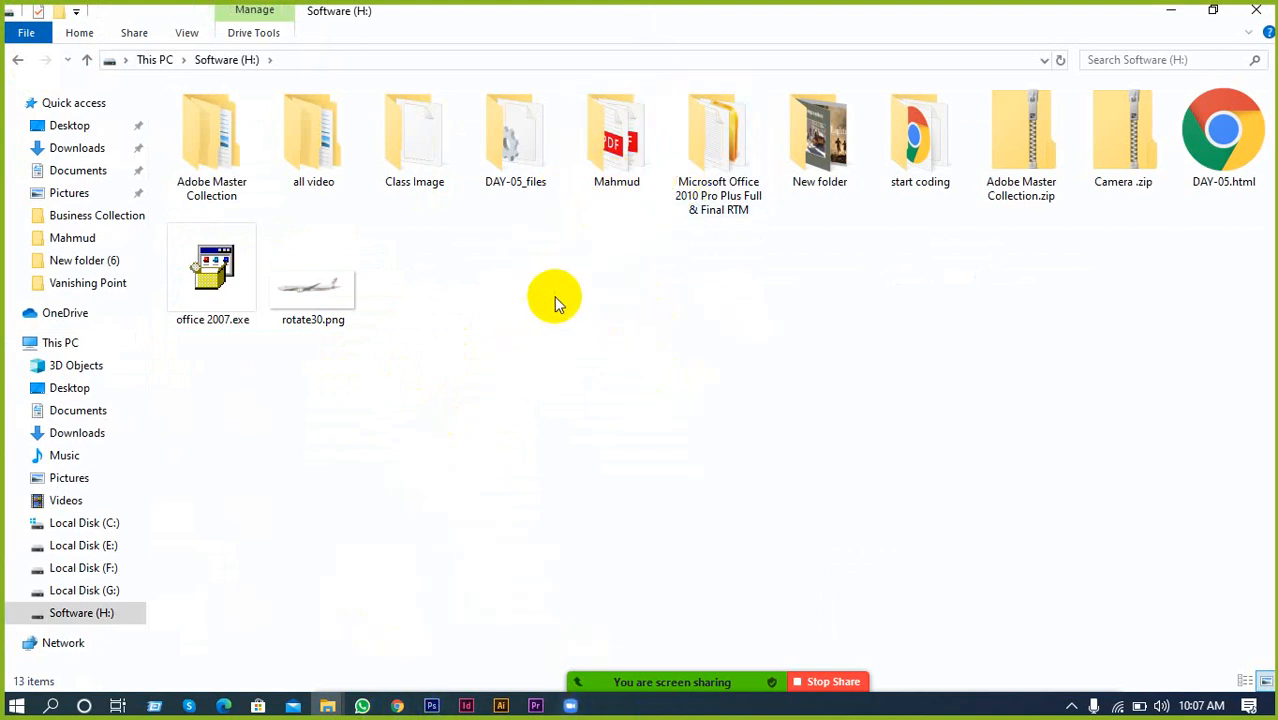
click(620, 184)
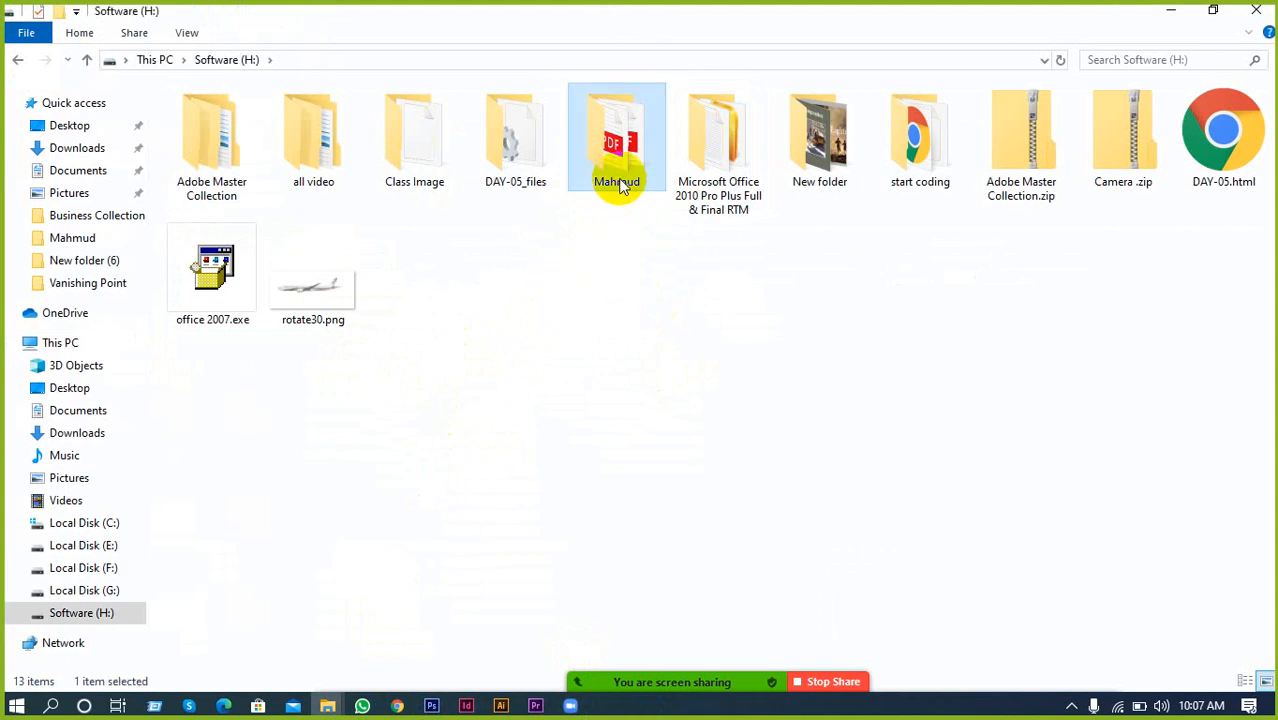
double_click(419, 162)
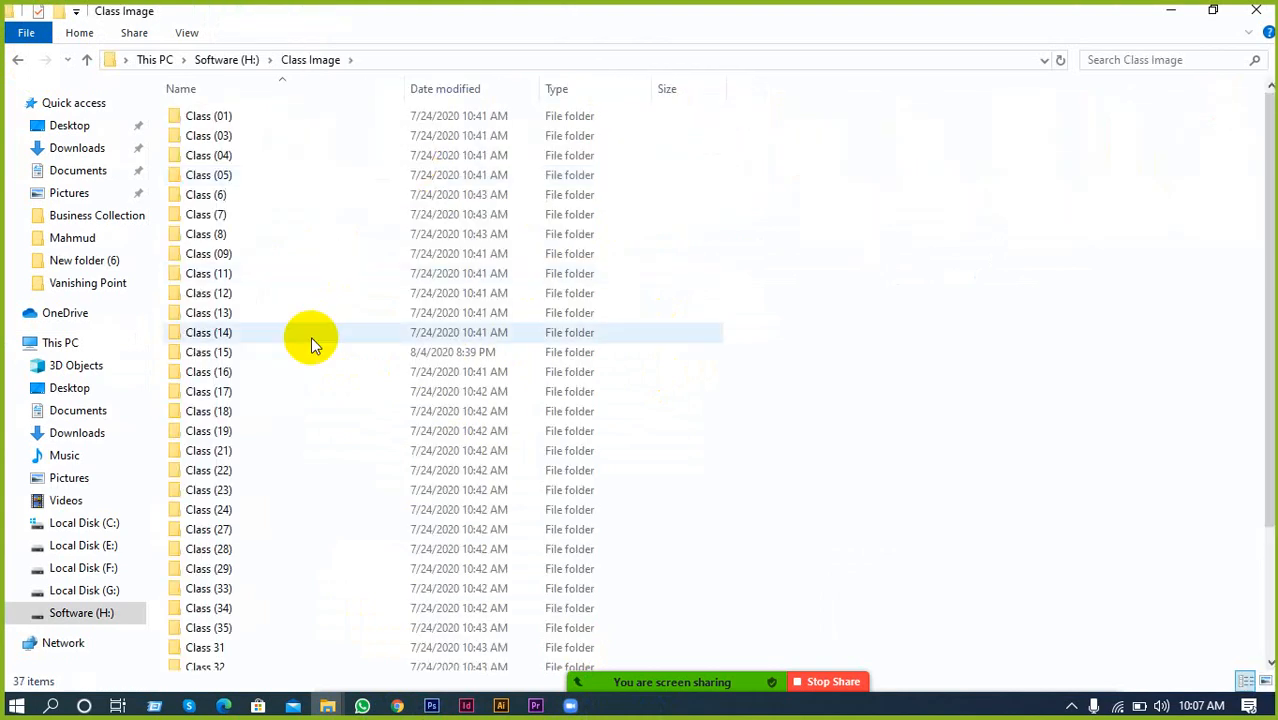
Look into the Class (29) folder, return to Class Image and open the Class (28) folder.
scroll(243, 360, down, 2)
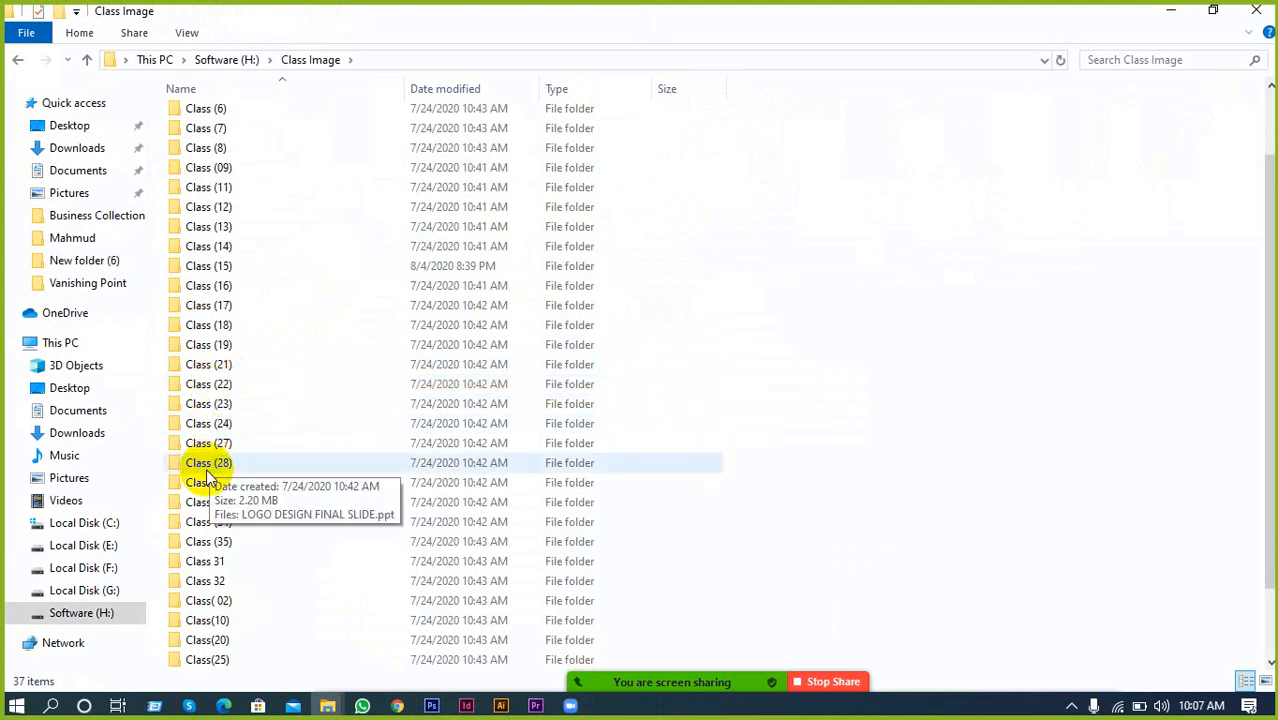
double_click(200, 480)
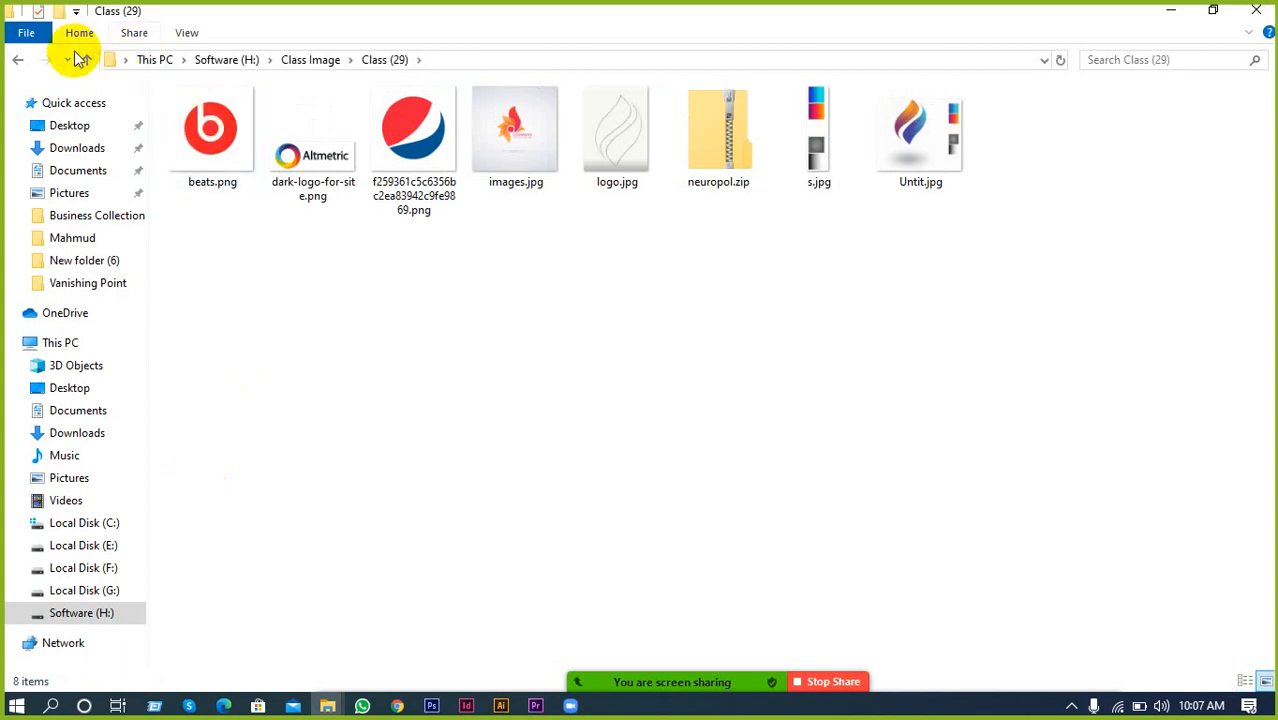
click(17, 60)
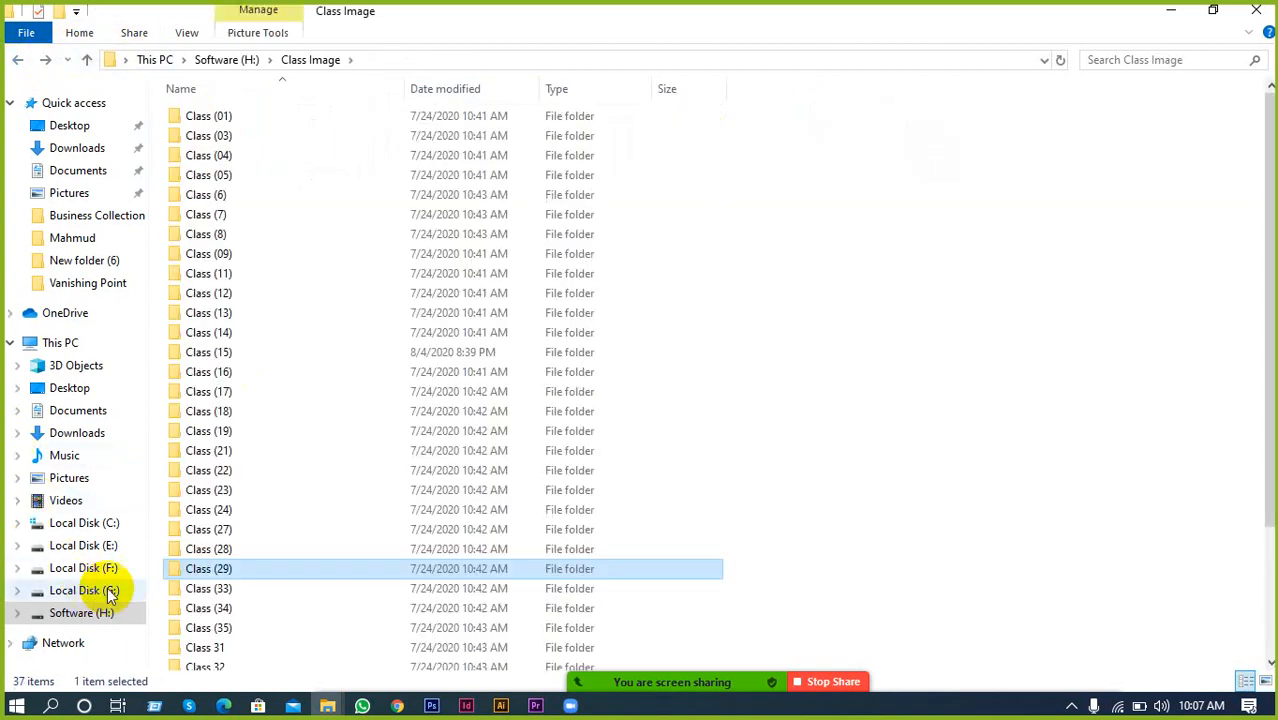
double_click(205, 549)
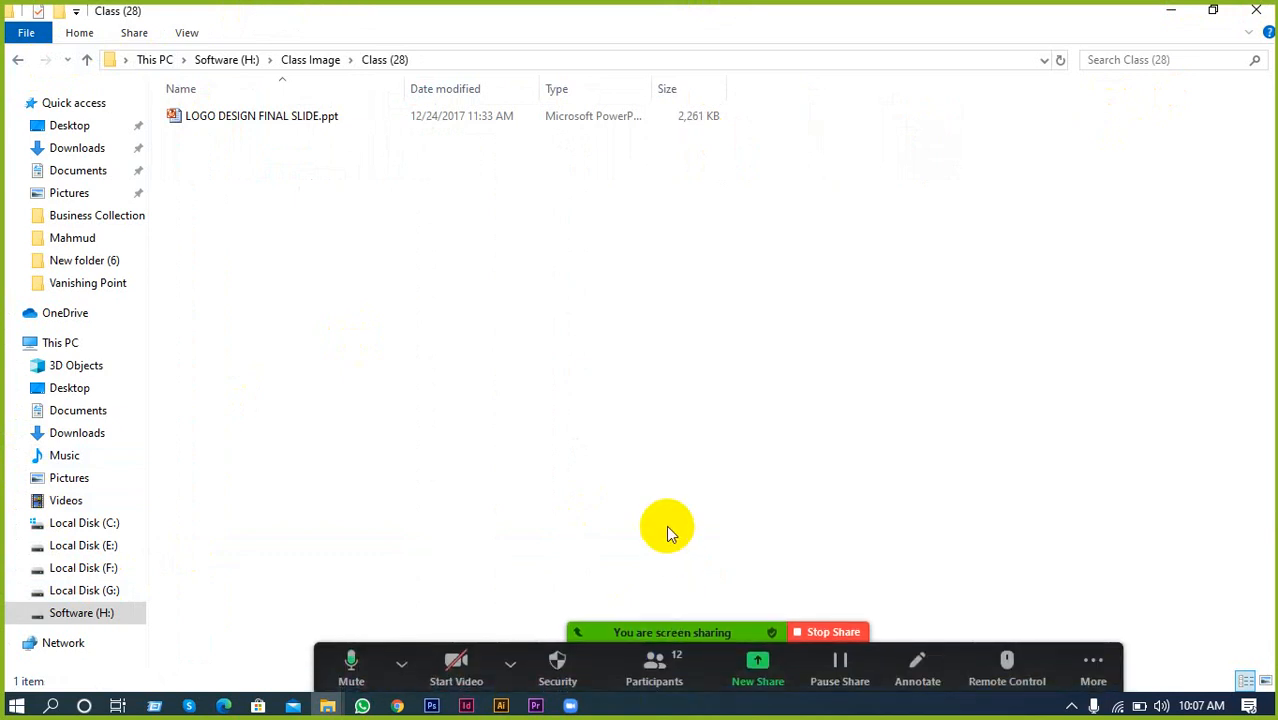
Check the Zoom meeting's participants list and minimize its window.
click(660, 672)
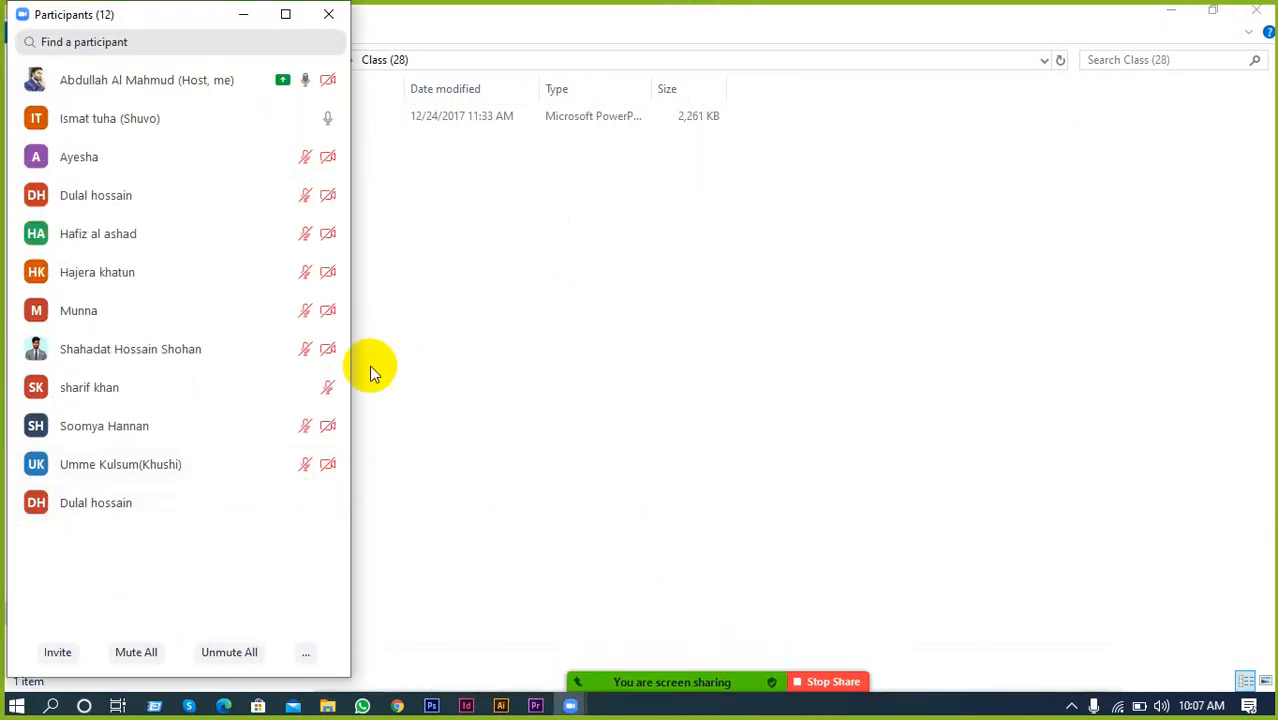
mouse_move(283, 78)
click(243, 14)
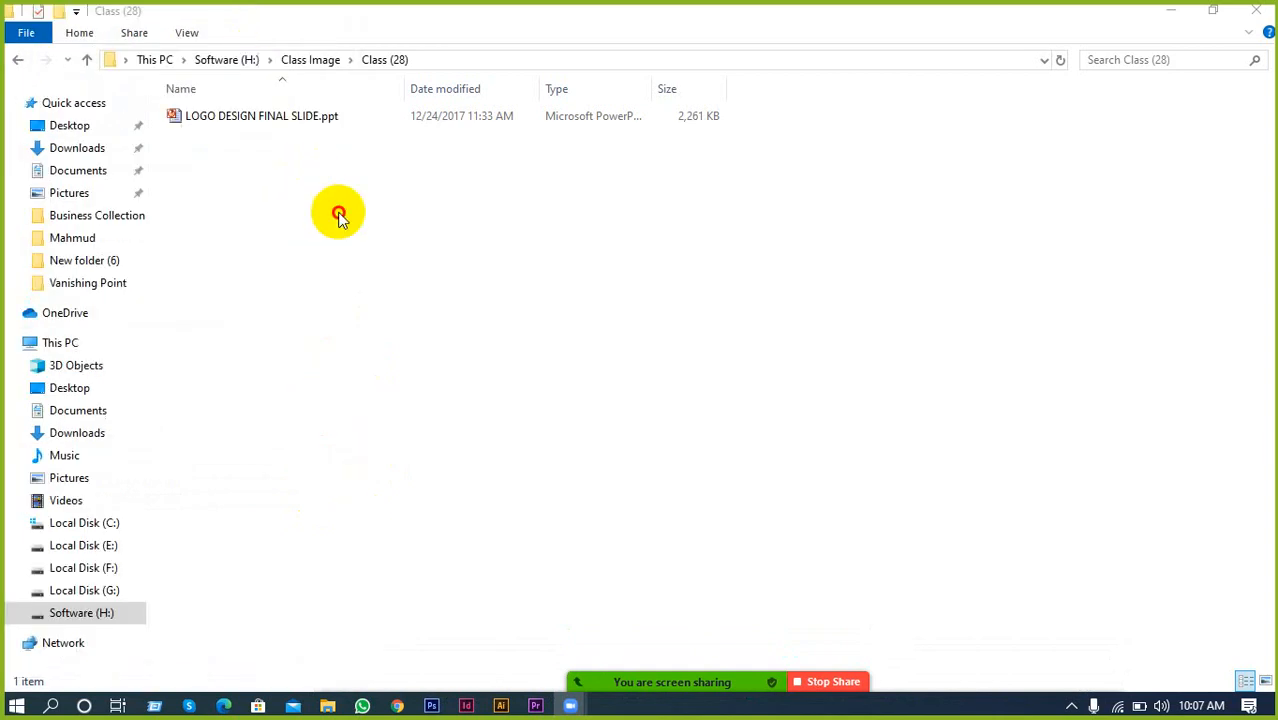
Open LOGO DESIGN FINAL SLIDE.ppt in PowerPoint and dismiss the Office Activation Wizard.
click(257, 115)
double_click(257, 117)
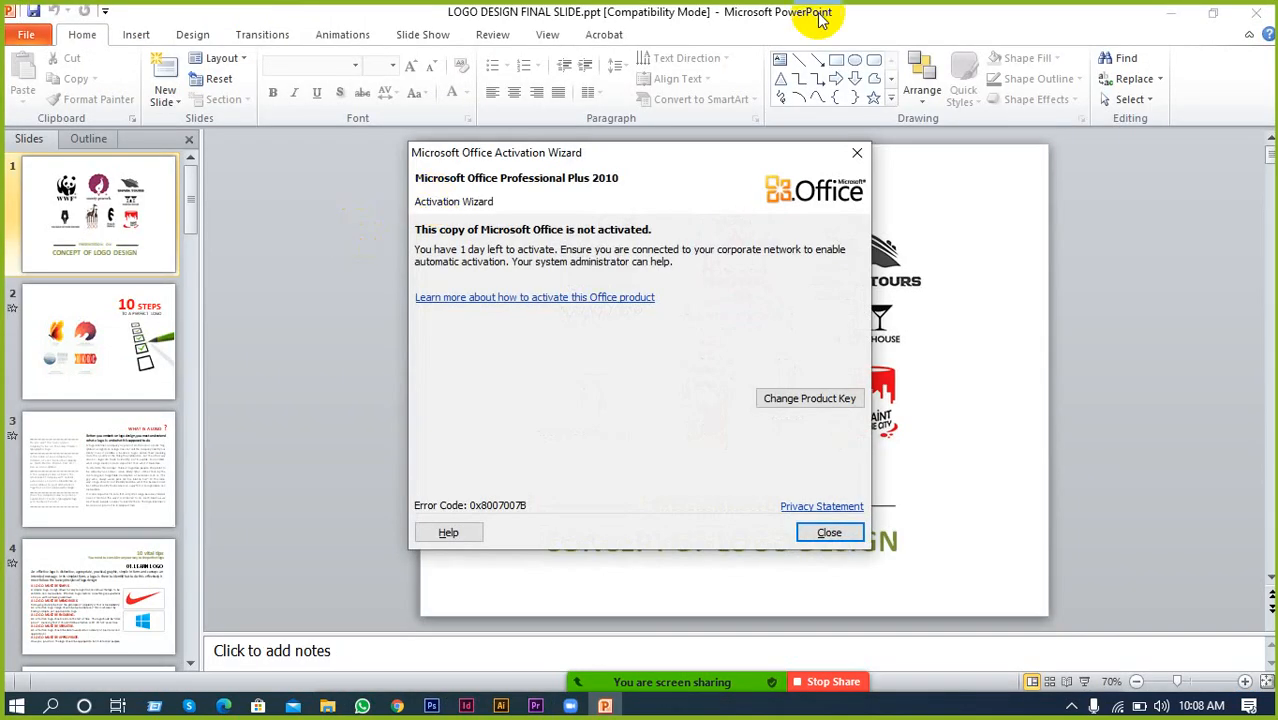
click(857, 151)
Start recording the Zoom meeting.
mouse_move(748, 705)
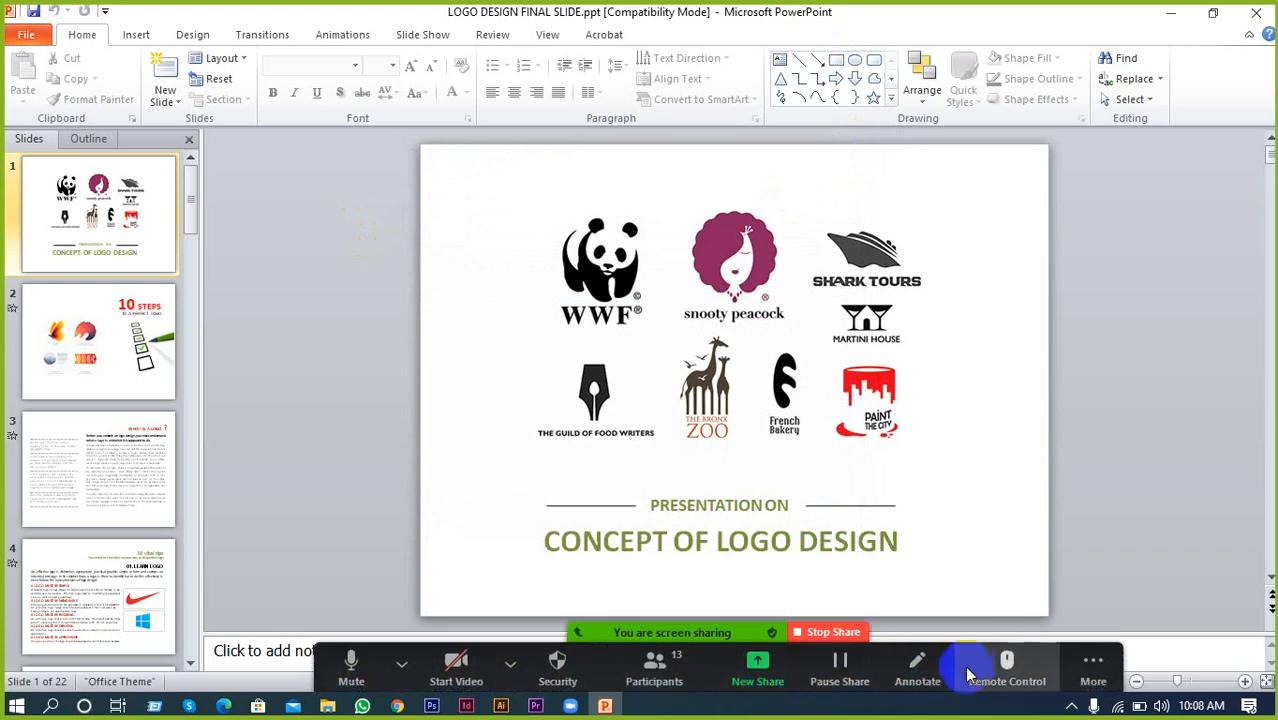
click(1084, 672)
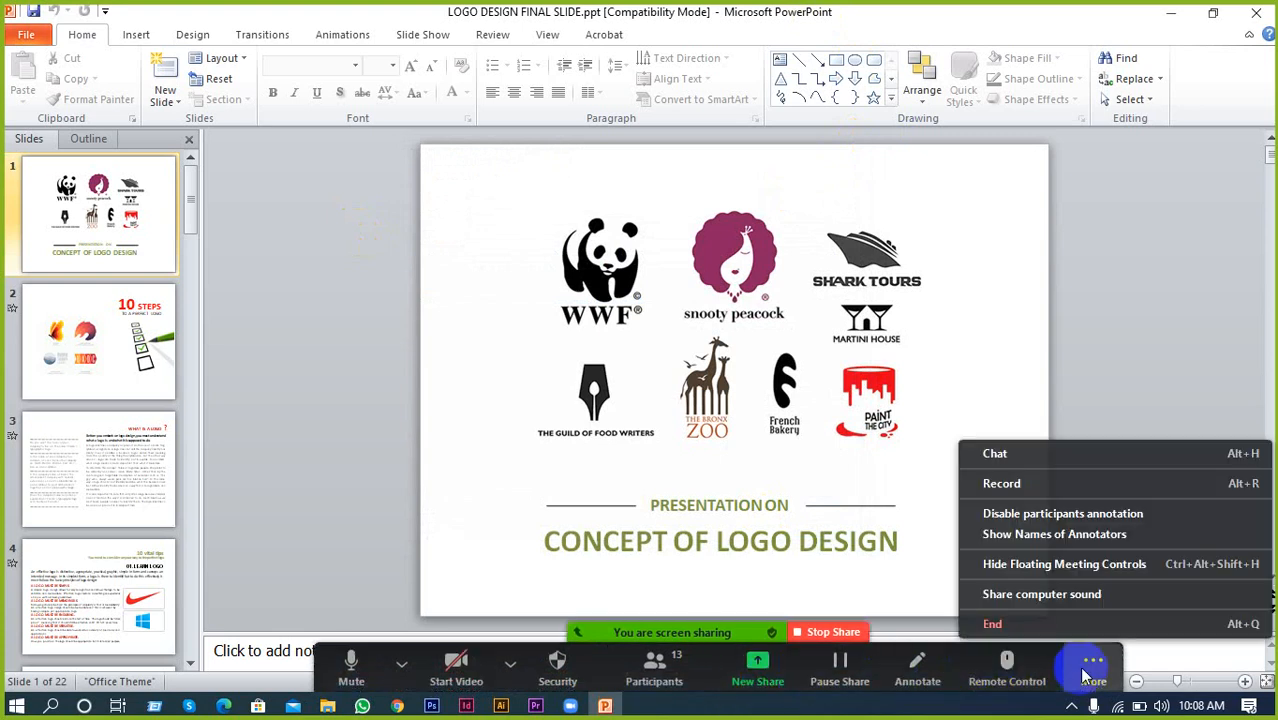
click(990, 486)
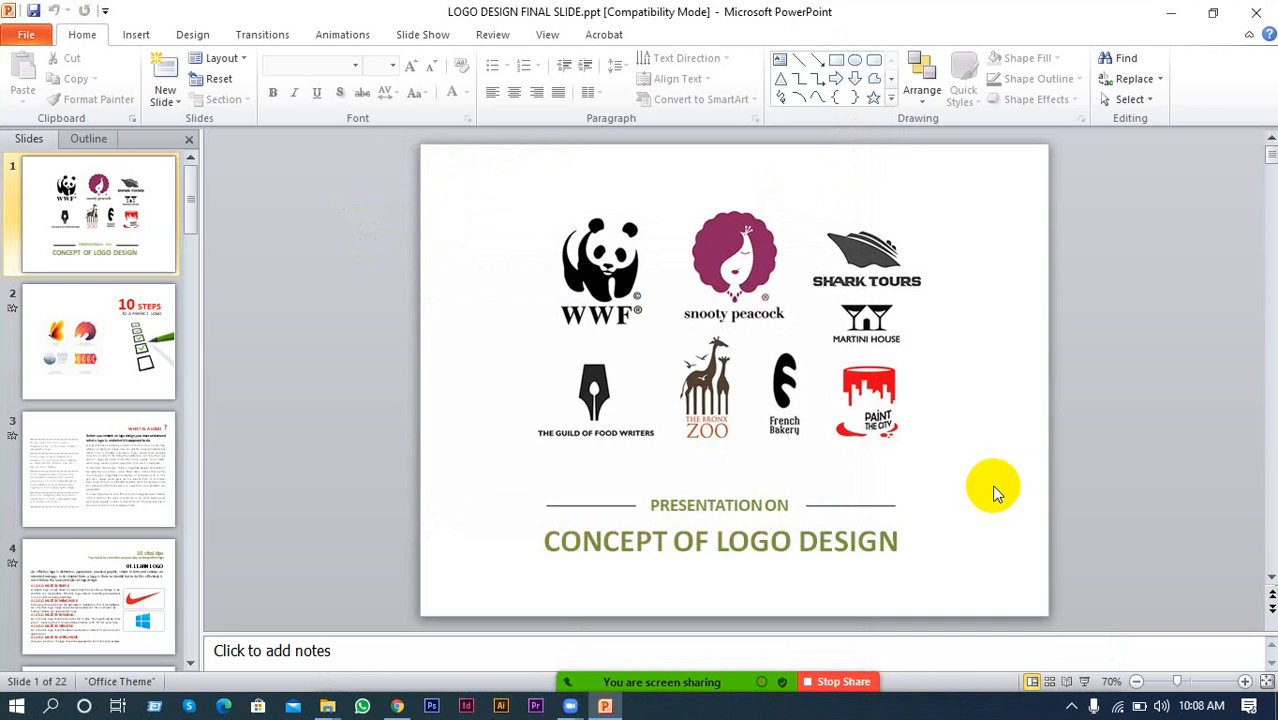
Start the slide show from the "Concept of Logo Design" title slide, accepting the graphics card notice.
click(1086, 681)
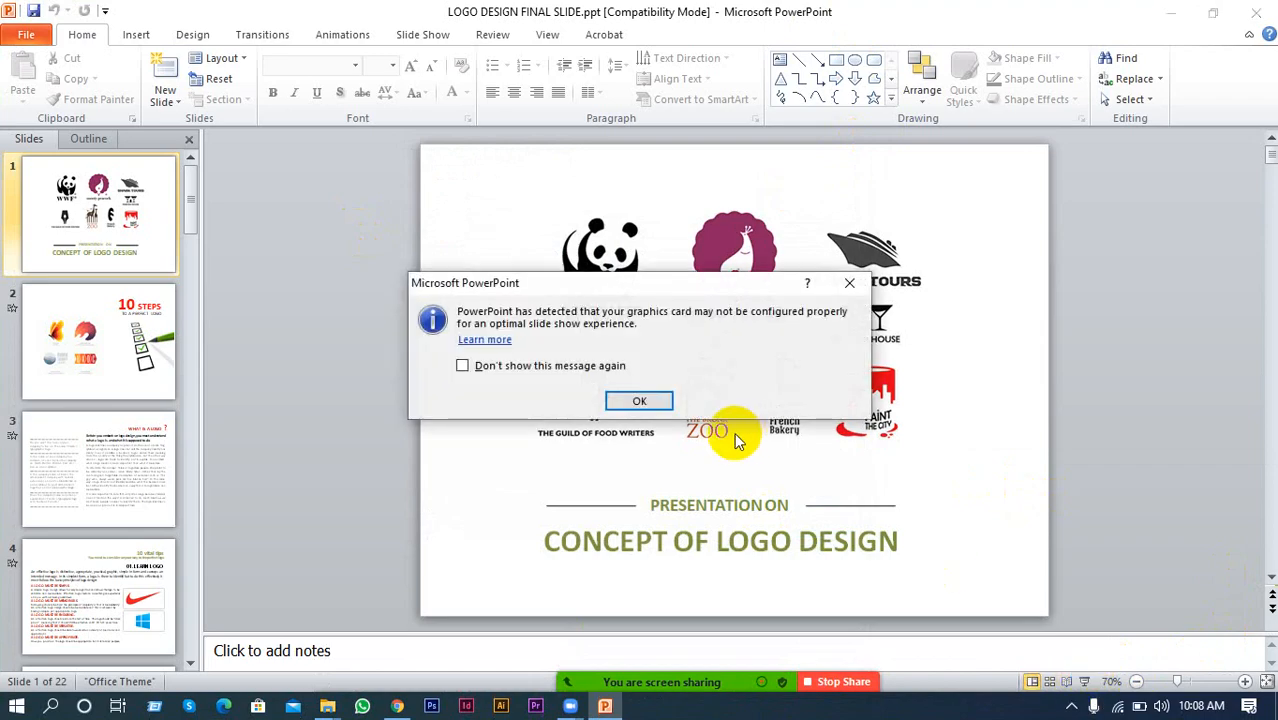
click(663, 402)
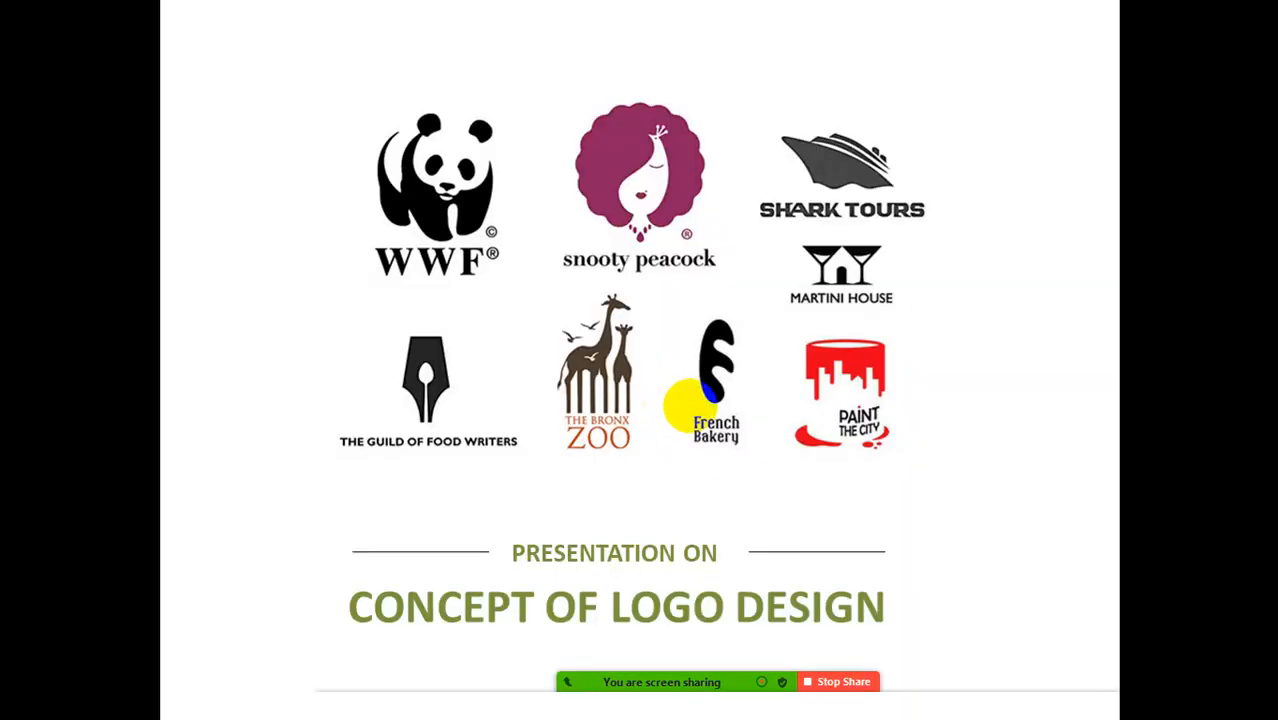